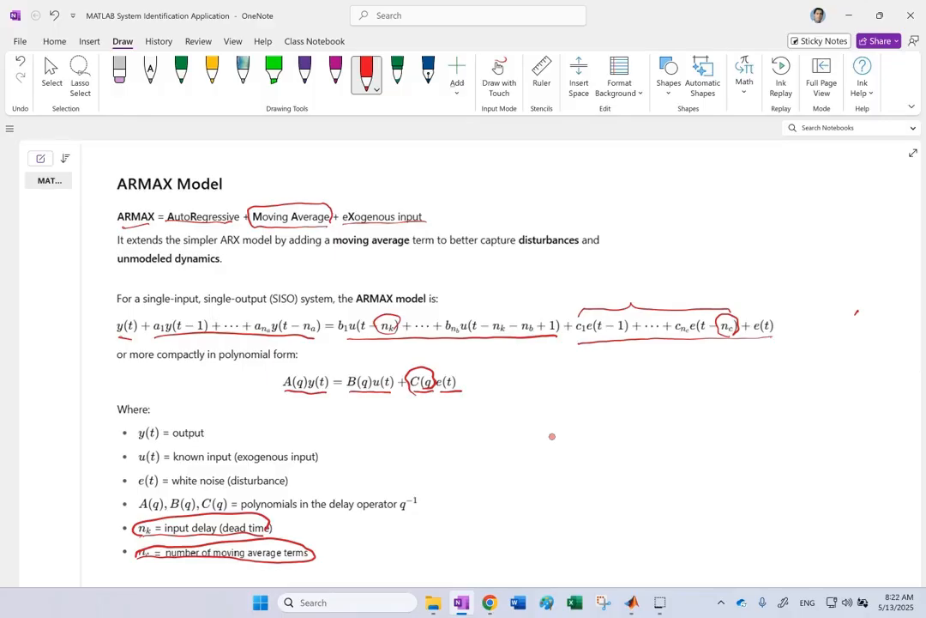
Handwrite a red N before ARMAX and the equation y(t) = f(y(t-1), …, u(t-1), …) beside the variable list.
{"action": "left_click_drag", "start_coordinate": [99, 221], "coordinate": [114, 206]}
{"action": "left_click_drag", "start_coordinate": [397, 420], "coordinate": [401, 447]}
{"action": "mouse_move", "coordinate": [426, 418]}
{"action": "left_mouse_down"}
{"action": "mouse_move", "coordinate": [424, 446]}
{"action": "mouse_move", "coordinate": [437, 444]}
{"action": "mouse_move", "coordinate": [447, 426]}
{"action": "left_mouse_up"}
{"action": "mouse_move", "coordinate": [455, 417]}
{"action": "left_mouse_down"}
{"action": "mouse_move", "coordinate": [456, 446]}
{"action": "mouse_move", "coordinate": [484, 433]}
{"action": "left_mouse_up"}
{"action": "left_click_drag", "start_coordinate": [470, 438], "coordinate": [487, 438]}
{"action": "left_click_drag", "start_coordinate": [522, 403], "coordinate": [515, 444]}
{"action": "mouse_move", "coordinate": [541, 407]}
{"action": "left_mouse_down"}
{"action": "mouse_move", "coordinate": [536, 441]}
{"action": "mouse_move", "coordinate": [590, 439]}
{"action": "left_mouse_up"}
{"action": "left_click_drag", "start_coordinate": [583, 426], "coordinate": [615, 441]}
{"action": "left_click", "coordinate": [636, 433]}
{"action": "mouse_move", "coordinate": [622, 439]}
{"action": "left_mouse_down"}
{"action": "mouse_move", "coordinate": [661, 446]}
{"action": "mouse_move", "coordinate": [690, 419]}
{"action": "mouse_move", "coordinate": [713, 439]}
{"action": "left_mouse_up"}
{"action": "left_click", "coordinate": [646, 432]}
{"action": "left_click", "coordinate": [654, 432]}
{"action": "left_click_drag", "start_coordinate": [707, 426], "coordinate": [731, 429]}
{"action": "mouse_move", "coordinate": [734, 418]}
{"action": "left_mouse_down"}
{"action": "mouse_move", "coordinate": [734, 438]}
{"action": "mouse_move", "coordinate": [745, 441]}
{"action": "left_mouse_up"}
{"action": "left_click_drag", "start_coordinate": [761, 435], "coordinate": [758, 444]}
{"action": "left_click", "coordinate": [770, 432]}
{"action": "left_click", "coordinate": [777, 432]}
{"action": "left_click", "coordinate": [784, 432]}
{"action": "left_click_drag", "start_coordinate": [794, 413], "coordinate": [795, 455]}
Handwrite the second line + g(e(t-1) + …) in red under the handwritten nonlinear equation.
{"action": "left_click_drag", "start_coordinate": [507, 494], "coordinate": [529, 493]}
{"action": "mouse_move", "coordinate": [519, 483]}
{"action": "left_mouse_down"}
{"action": "mouse_move", "coordinate": [518, 506]}
{"action": "mouse_move", "coordinate": [557, 496]}
{"action": "mouse_move", "coordinate": [550, 513]}
{"action": "left_mouse_up"}
{"action": "mouse_move", "coordinate": [584, 477]}
{"action": "left_mouse_down"}
{"action": "mouse_move", "coordinate": [580, 507]}
{"action": "mouse_move", "coordinate": [549, 487]}
{"action": "mouse_move", "coordinate": [620, 507]}
{"action": "left_mouse_up"}
{"action": "left_click_drag", "start_coordinate": [612, 487], "coordinate": [637, 493]}
{"action": "mouse_move", "coordinate": [644, 479]}
{"action": "left_mouse_down"}
{"action": "mouse_move", "coordinate": [643, 508]}
{"action": "mouse_move", "coordinate": [680, 496]}
{"action": "left_mouse_up"}
{"action": "left_click_drag", "start_coordinate": [671, 488], "coordinate": [670, 505]}
{"action": "left_click", "coordinate": [690, 496]}
{"action": "left_click", "coordinate": [703, 496]}
{"action": "left_click", "coordinate": [716, 496]}
{"action": "left_click_drag", "start_coordinate": [734, 471], "coordinate": [736, 510]}
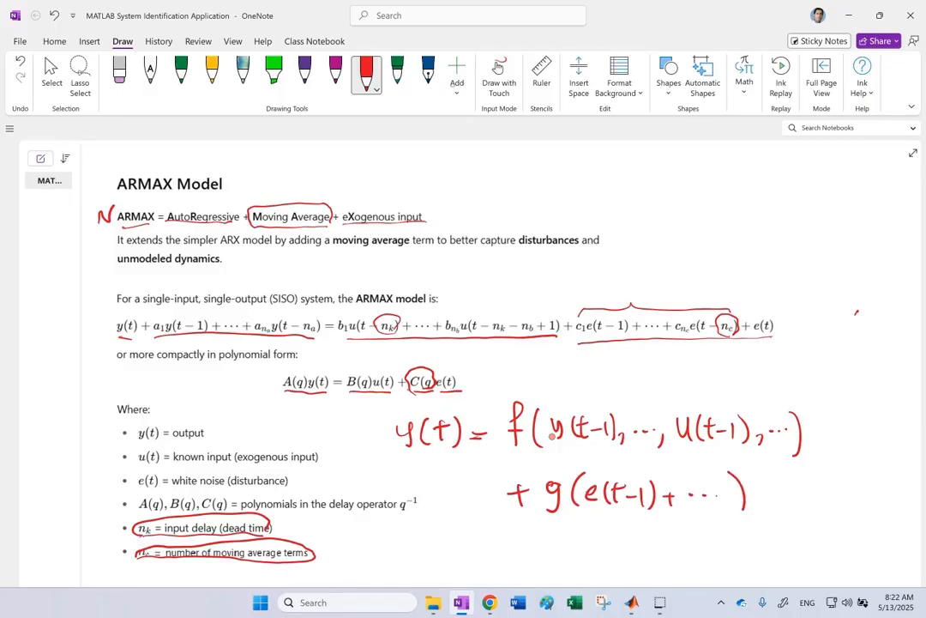
Circle f and underline its arguments in the NARMAX equation in red, and link the handwritten f and g with a double line.
{"action": "scroll", "coordinate": [552, 436], "scroll_direction": "down", "scroll_amount": 4}
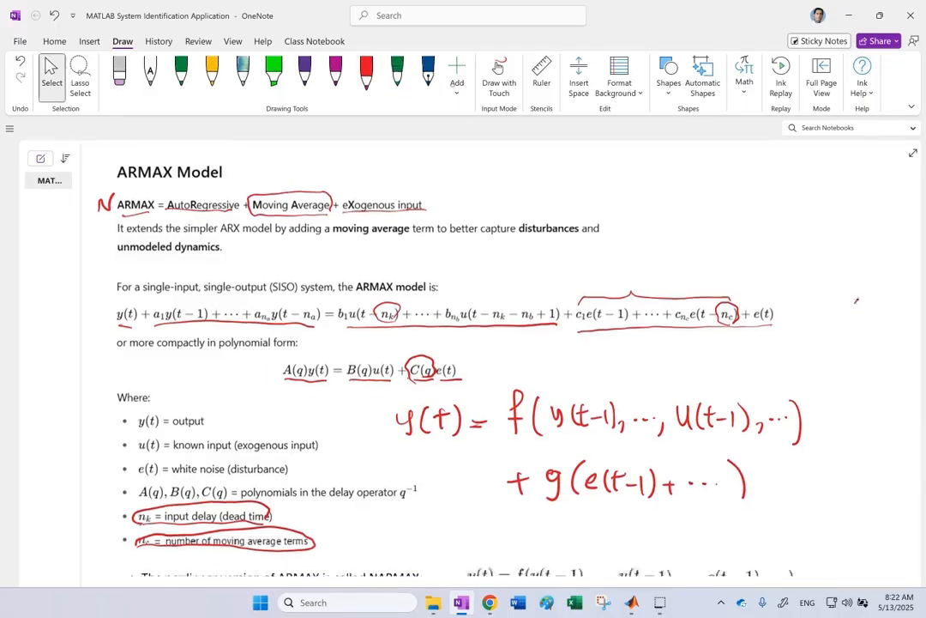
{"action": "scroll", "coordinate": [498, 360], "scroll_direction": "up", "scroll_amount": 1}
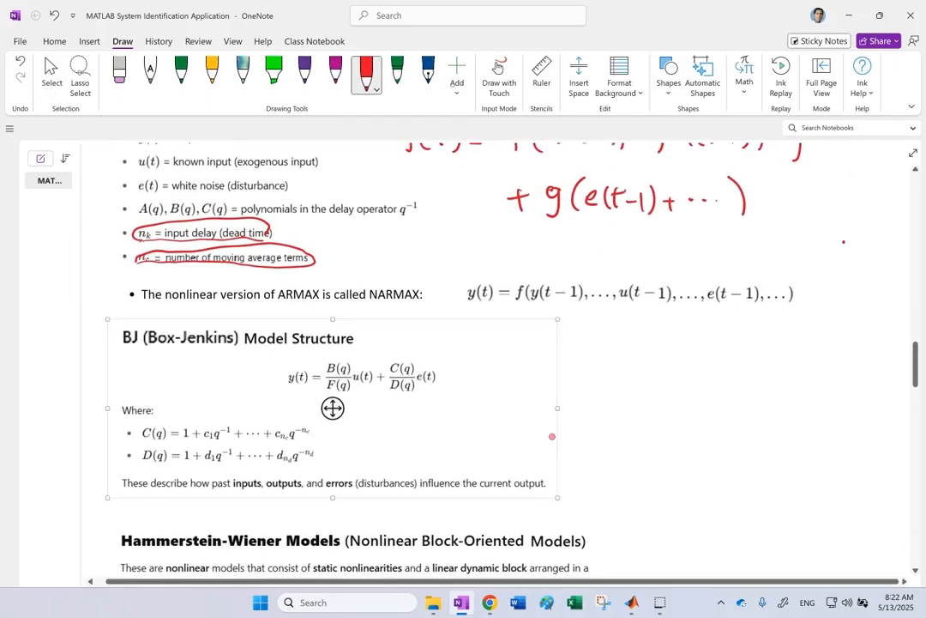
{"action": "scroll", "coordinate": [266, 344], "scroll_direction": "up", "scroll_amount": 1}
{"action": "right_click", "coordinate": [201, 289]}
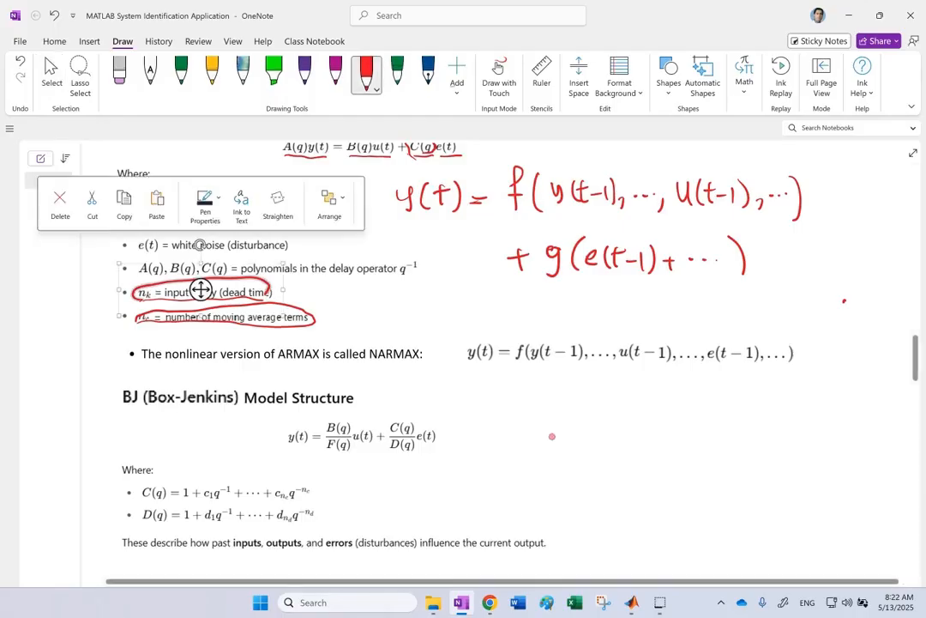
{"action": "mouse_move", "coordinate": [791, 364]}
{"action": "left_mouse_down"}
{"action": "mouse_move", "coordinate": [508, 360]}
{"action": "mouse_move", "coordinate": [528, 345]}
{"action": "left_mouse_up"}
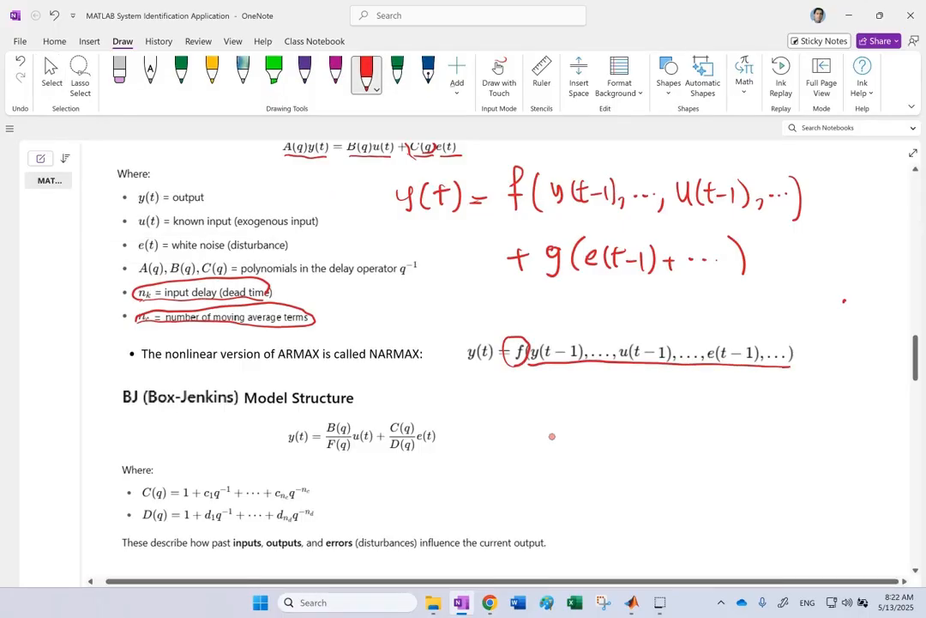
{"action": "left_click_drag", "start_coordinate": [518, 209], "coordinate": [549, 244]}
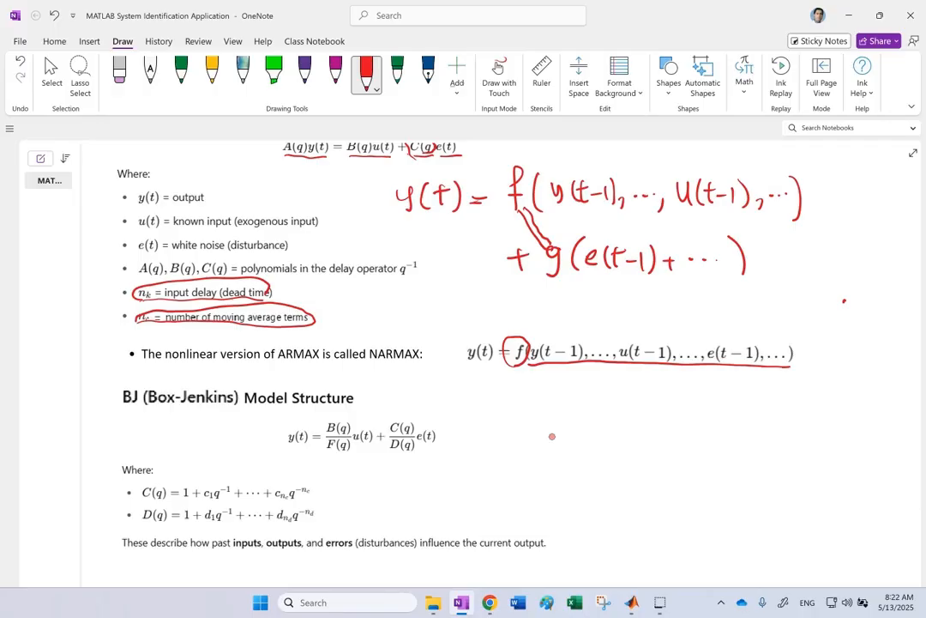
Circle and underline the BJ (Box-Jenkins) heading in red, and mark y(t), B(q)/F(q) and C(q)/D(q) in its equation.
{"action": "left_click_drag", "start_coordinate": [130, 410], "coordinate": [377, 408]}
{"action": "mouse_move", "coordinate": [242, 382]}
{"action": "left_mouse_down"}
{"action": "mouse_move", "coordinate": [114, 398]}
{"action": "mouse_move", "coordinate": [243, 388]}
{"action": "left_mouse_up"}
{"action": "scroll", "coordinate": [551, 436], "scroll_direction": "up", "scroll_amount": 1}
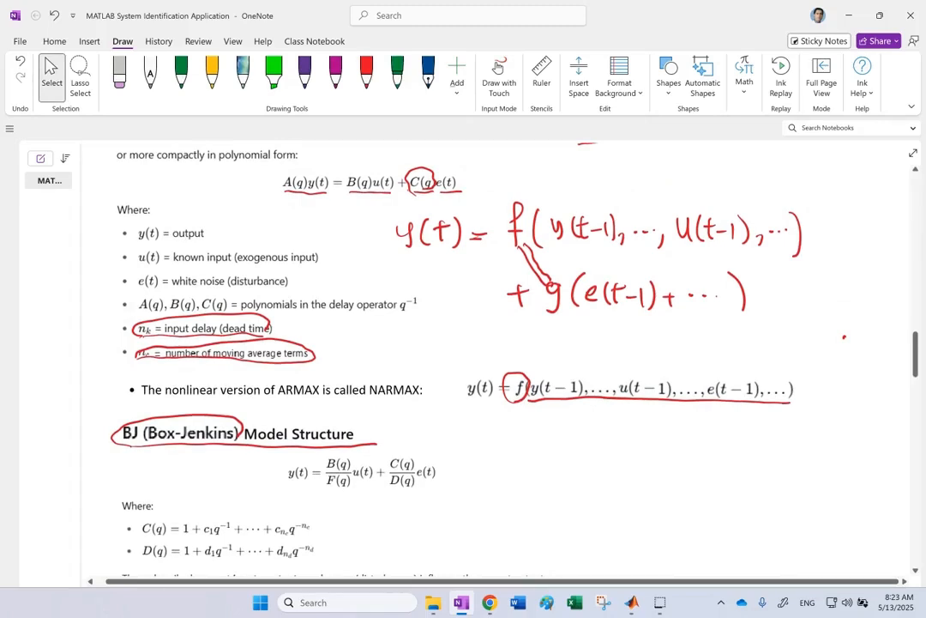
{"action": "scroll", "coordinate": [551, 436], "scroll_direction": "down", "scroll_amount": 2}
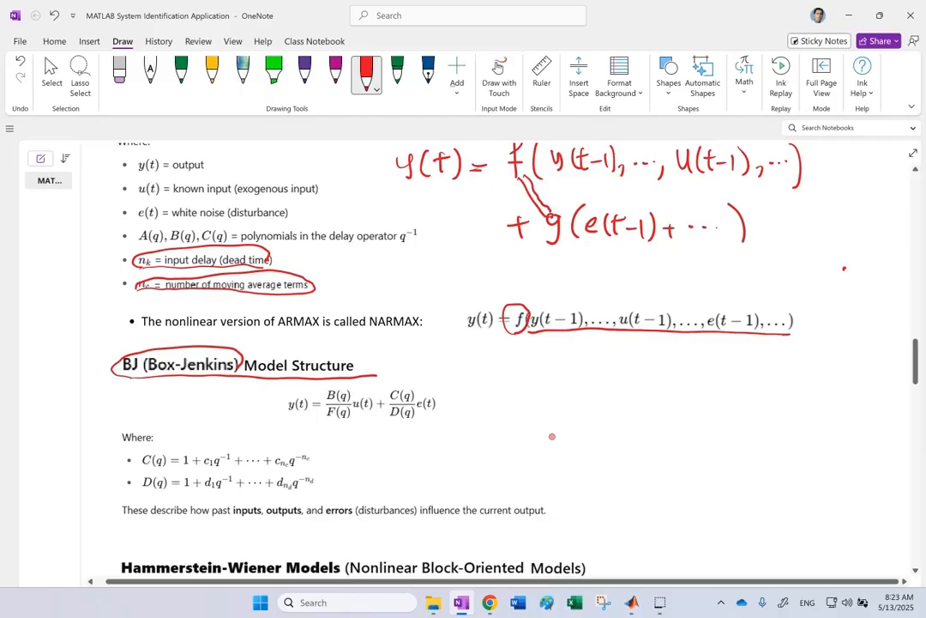
{"action": "mouse_move", "coordinate": [290, 415]}
{"action": "left_mouse_down"}
{"action": "mouse_move", "coordinate": [349, 421]}
{"action": "mouse_move", "coordinate": [351, 388]}
{"action": "mouse_move", "coordinate": [326, 417]}
{"action": "left_mouse_up"}
{"action": "mouse_move", "coordinate": [385, 420]}
{"action": "left_mouse_down"}
{"action": "mouse_move", "coordinate": [415, 386]}
{"action": "mouse_move", "coordinate": [417, 420]}
{"action": "mouse_move", "coordinate": [388, 421]}
{"action": "left_mouse_up"}
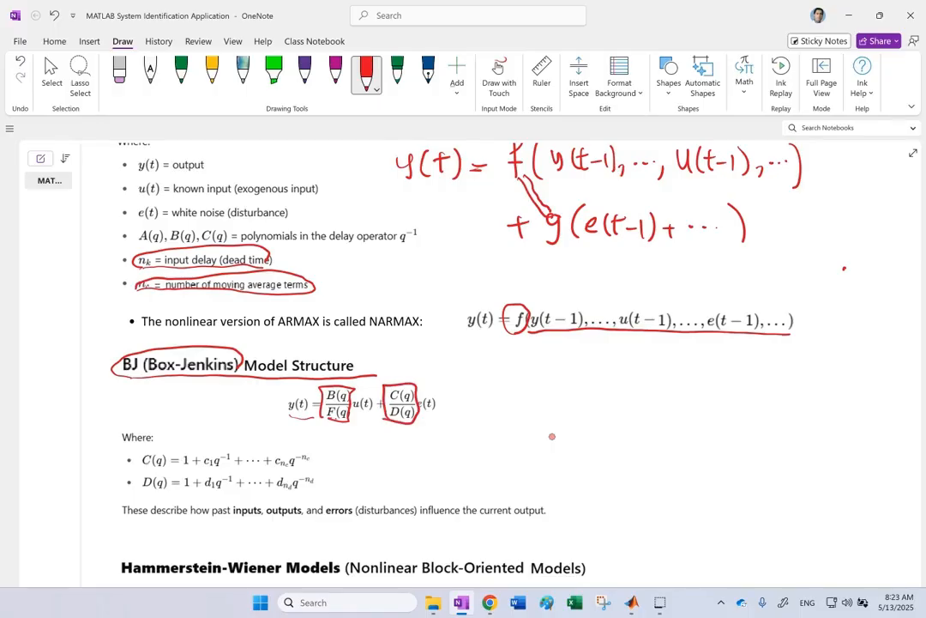
Draw a red arrow from the ARMAX polynomial form and handwrite y = (B/A)u + (C/A)e beside it.
{"action": "scroll", "coordinate": [552, 437], "scroll_direction": "up", "scroll_amount": 2}
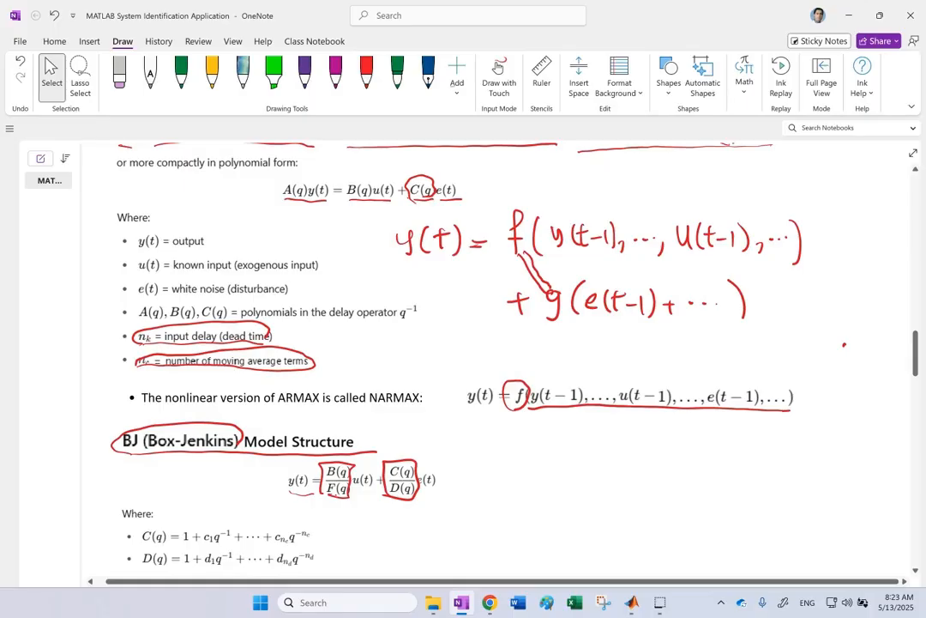
{"action": "scroll", "coordinate": [552, 436], "scroll_direction": "up", "scroll_amount": 1}
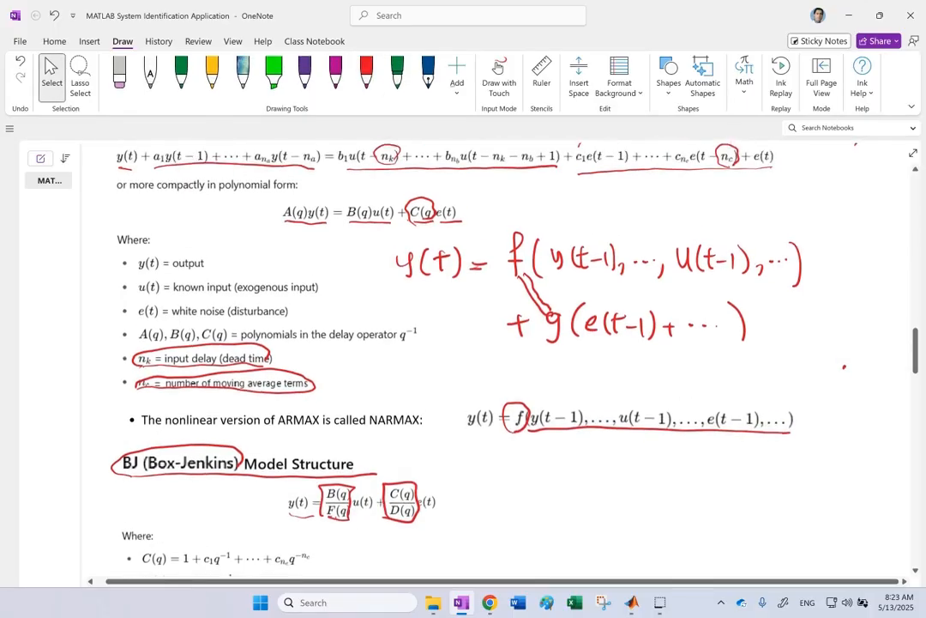
{"action": "scroll", "coordinate": [99, 233], "scroll_direction": "down", "scroll_amount": 1}
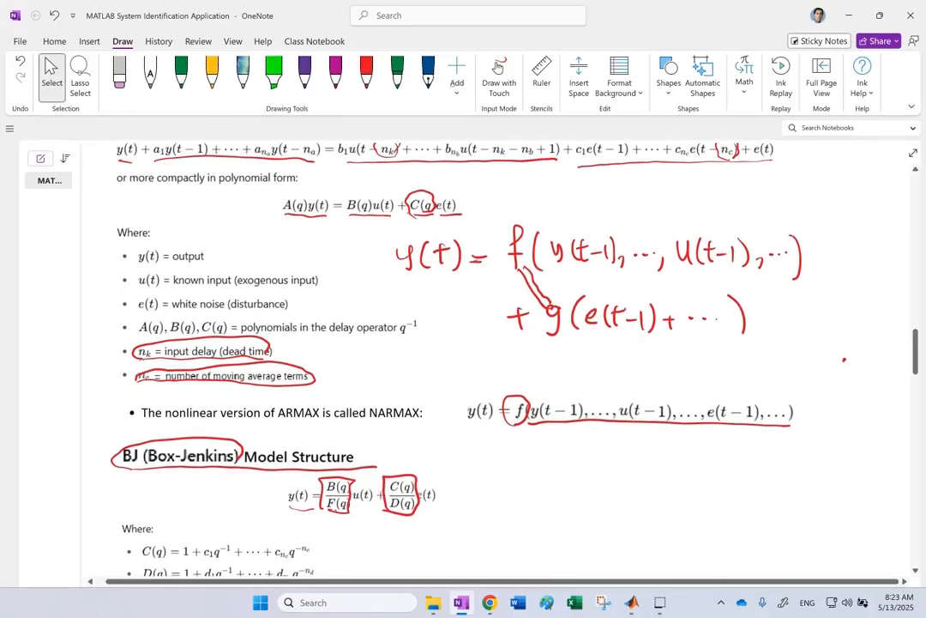
{"action": "left_click", "coordinate": [367, 73]}
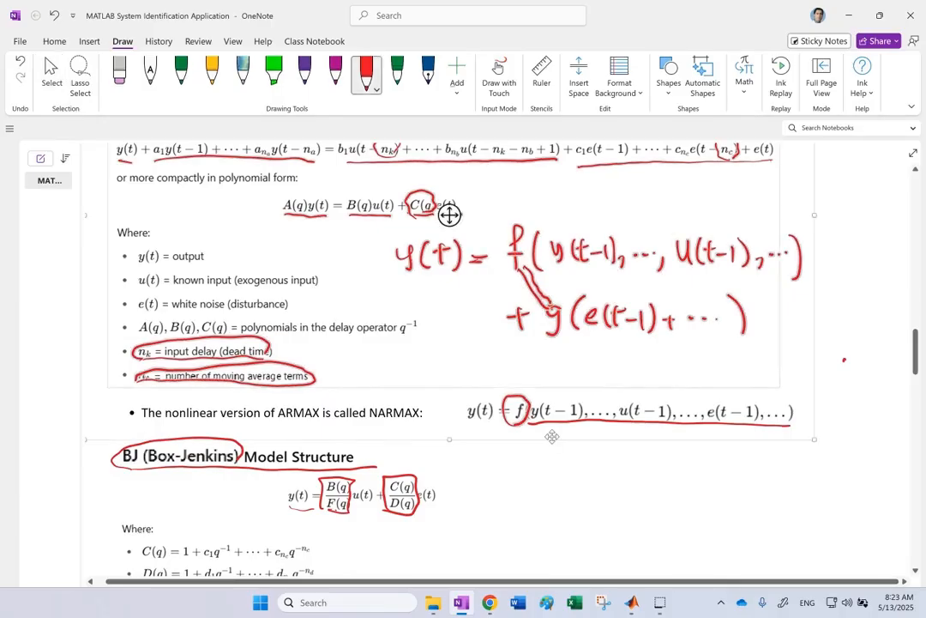
{"action": "mouse_move", "coordinate": [464, 200]}
{"action": "left_mouse_down"}
{"action": "mouse_move", "coordinate": [552, 196]}
{"action": "mouse_move", "coordinate": [552, 208]}
{"action": "mouse_move", "coordinate": [579, 189]}
{"action": "left_mouse_up"}
{"action": "mouse_move", "coordinate": [567, 197]}
{"action": "left_mouse_down"}
{"action": "mouse_move", "coordinate": [600, 174]}
{"action": "mouse_move", "coordinate": [596, 183]}
{"action": "mouse_move", "coordinate": [612, 186]}
{"action": "mouse_move", "coordinate": [589, 209]}
{"action": "left_mouse_up"}
{"action": "key", "text": "ctrl+z"}
{"action": "key", "text": "ctrl+z"}
{"action": "mouse_move", "coordinate": [596, 191]}
{"action": "left_mouse_down"}
{"action": "mouse_move", "coordinate": [601, 209]}
{"action": "mouse_move", "coordinate": [599, 200]}
{"action": "left_mouse_up"}
{"action": "mouse_move", "coordinate": [619, 188]}
{"action": "left_mouse_down"}
{"action": "mouse_move", "coordinate": [628, 186]}
{"action": "mouse_move", "coordinate": [630, 200]}
{"action": "left_mouse_up"}
{"action": "left_click_drag", "start_coordinate": [633, 193], "coordinate": [670, 194]}
{"action": "left_click_drag", "start_coordinate": [657, 215], "coordinate": [691, 195]}
Highlight in green both A denominators, the F(q) and D(q) denominators, and the words Box-Jenkins in the heading.
{"action": "left_click", "coordinate": [274, 73]}
{"action": "left_click_drag", "start_coordinate": [590, 199], "coordinate": [665, 212]}
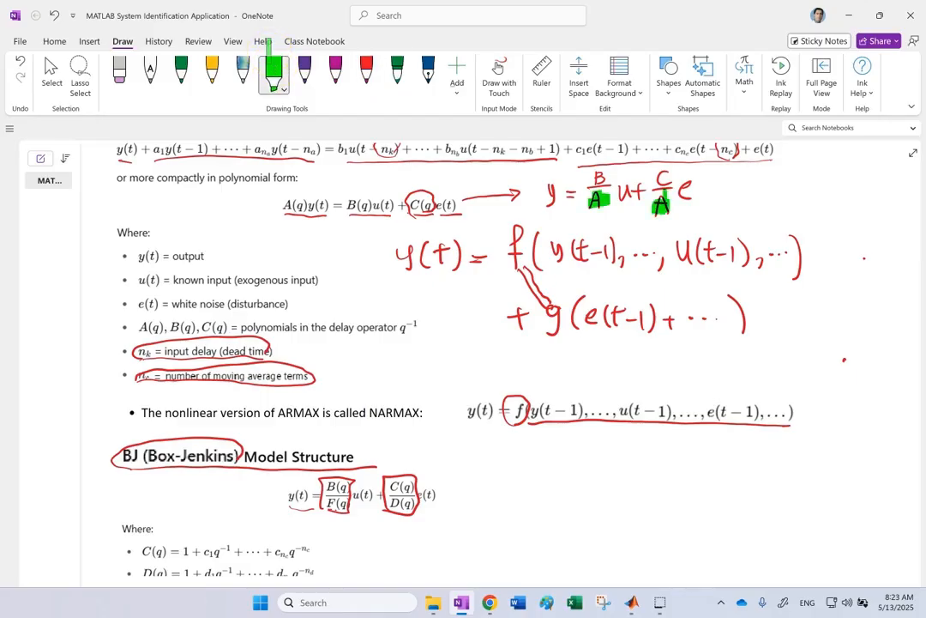
{"action": "left_click_drag", "start_coordinate": [330, 504], "coordinate": [413, 503]}
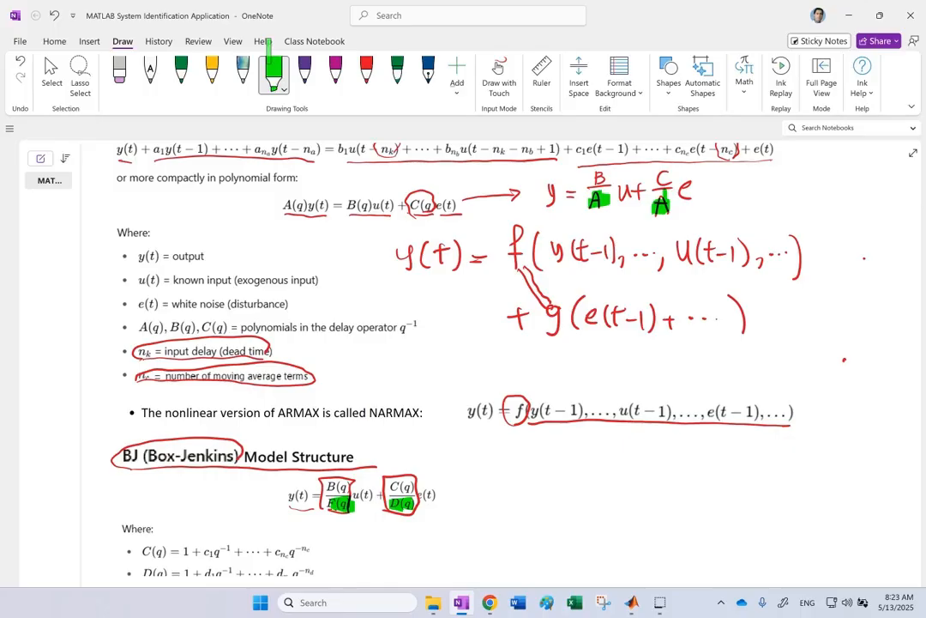
{"action": "left_click_drag", "start_coordinate": [138, 456], "coordinate": [250, 453]}
{"action": "left_click_drag", "start_coordinate": [329, 472], "coordinate": [328, 498]}
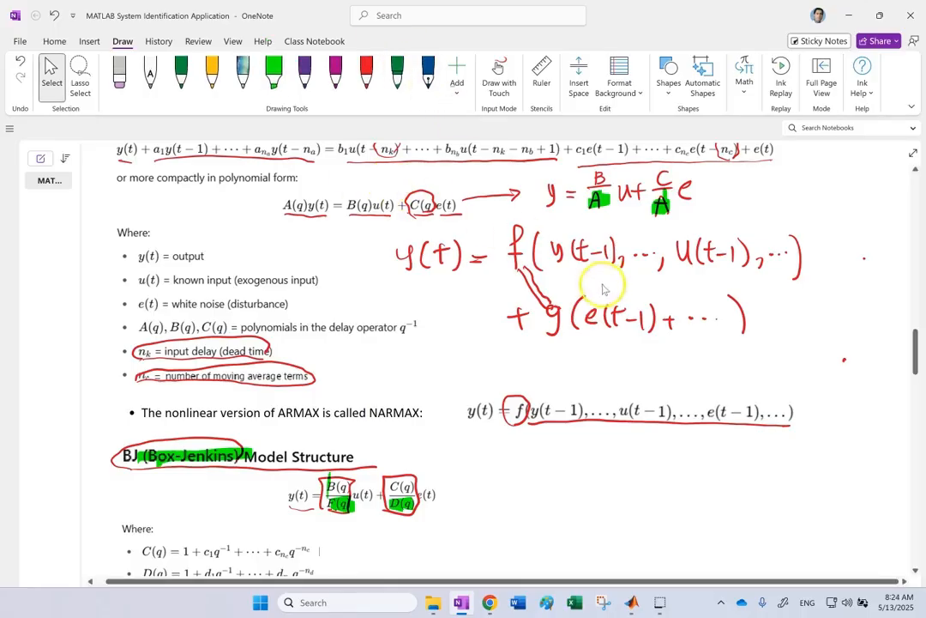
Highlight in green the Hammerstein Model heading and the terms y(t), G(q), f(u(t)) and e(t) in its equation.
{"action": "scroll", "coordinate": [603, 289], "scroll_direction": "down", "scroll_amount": 5}
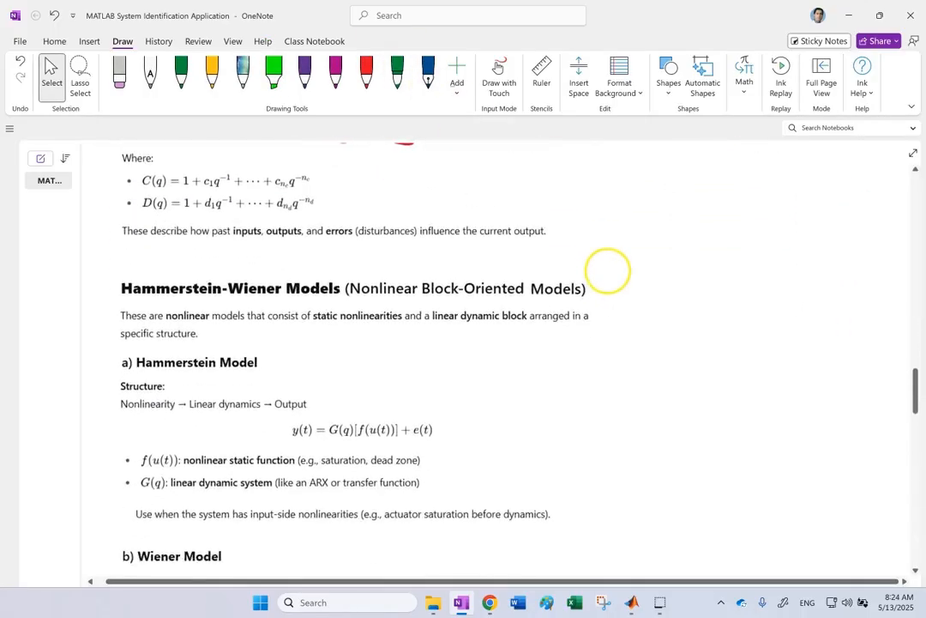
{"action": "scroll", "coordinate": [607, 271], "scroll_direction": "down", "scroll_amount": 1}
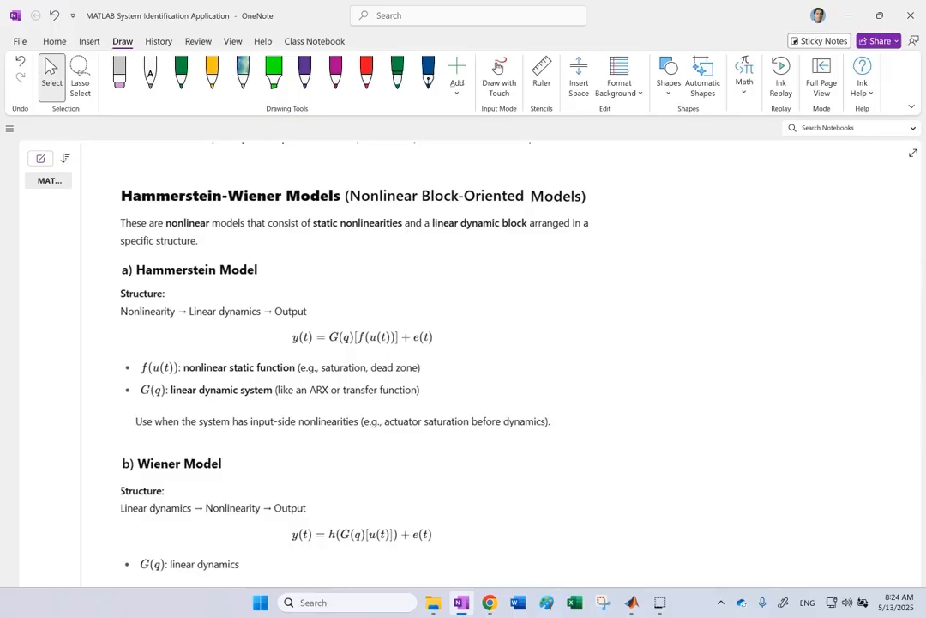
{"action": "left_click", "coordinate": [274, 73]}
{"action": "left_click_drag", "start_coordinate": [137, 267], "coordinate": [259, 267]}
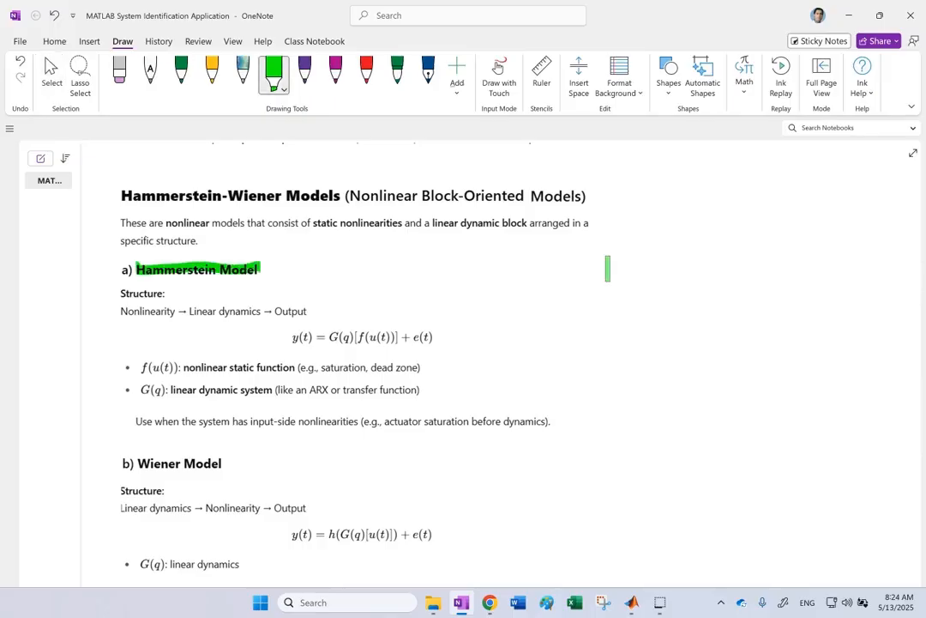
{"action": "left_click_drag", "start_coordinate": [295, 337], "coordinate": [309, 336]}
{"action": "left_click_drag", "start_coordinate": [330, 337], "coordinate": [434, 336]}
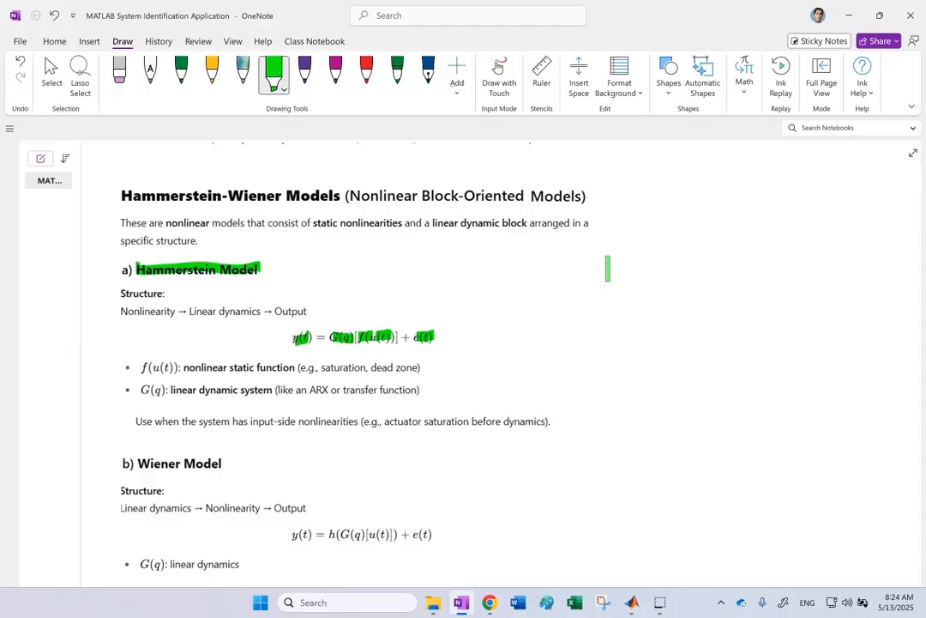
Circle G(q) and f and box the whole Hammerstein equation in red, and mark the f(u(t)) and G(q) definitions below.
{"action": "left_click", "coordinate": [366, 68]}
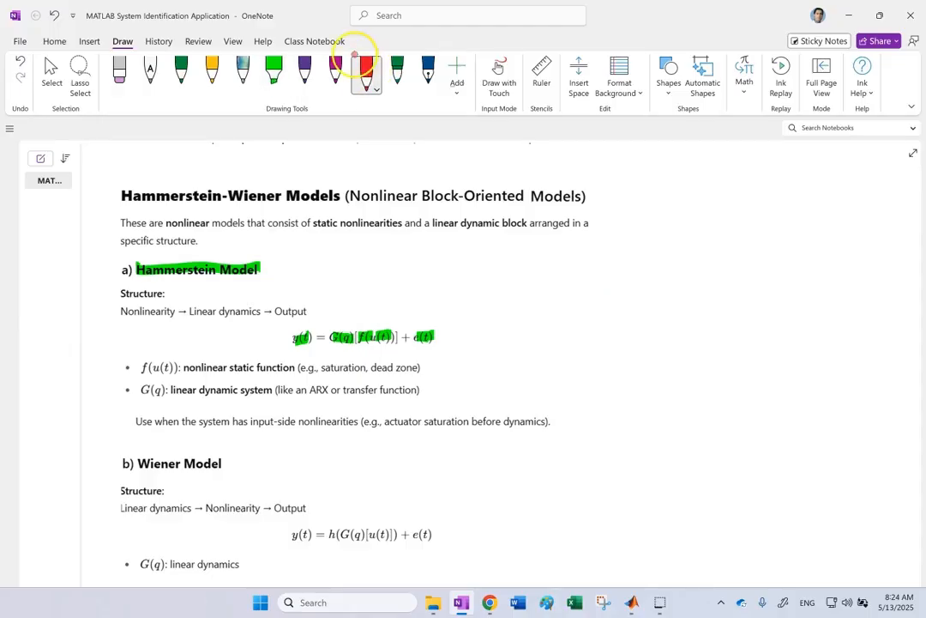
{"action": "mouse_move", "coordinate": [351, 343]}
{"action": "left_mouse_down"}
{"action": "mouse_move", "coordinate": [329, 334]}
{"action": "mouse_move", "coordinate": [359, 340]}
{"action": "left_mouse_up"}
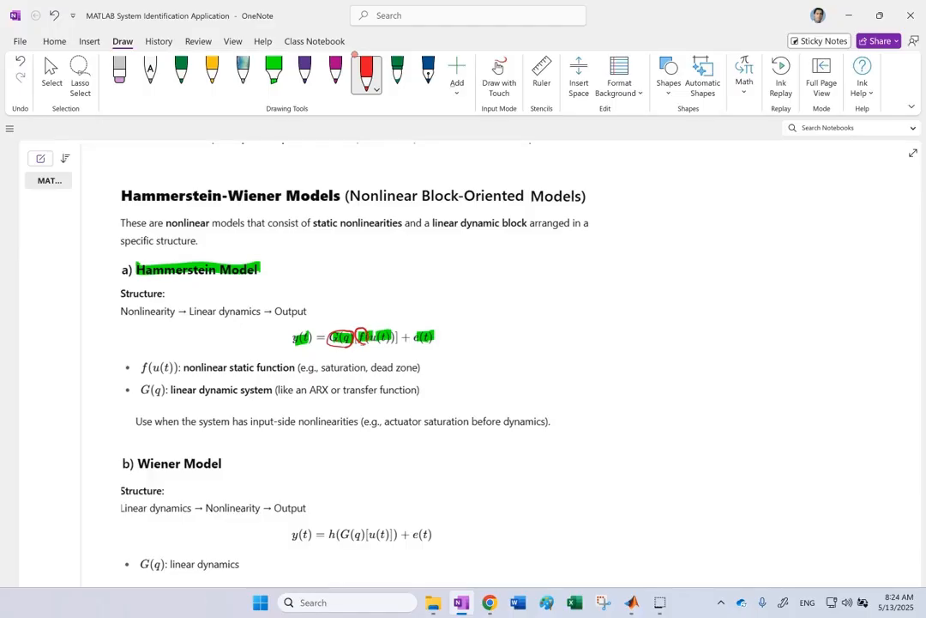
{"action": "left_click_drag", "start_coordinate": [154, 375], "coordinate": [299, 372]}
{"action": "left_click_drag", "start_coordinate": [143, 399], "coordinate": [283, 398]}
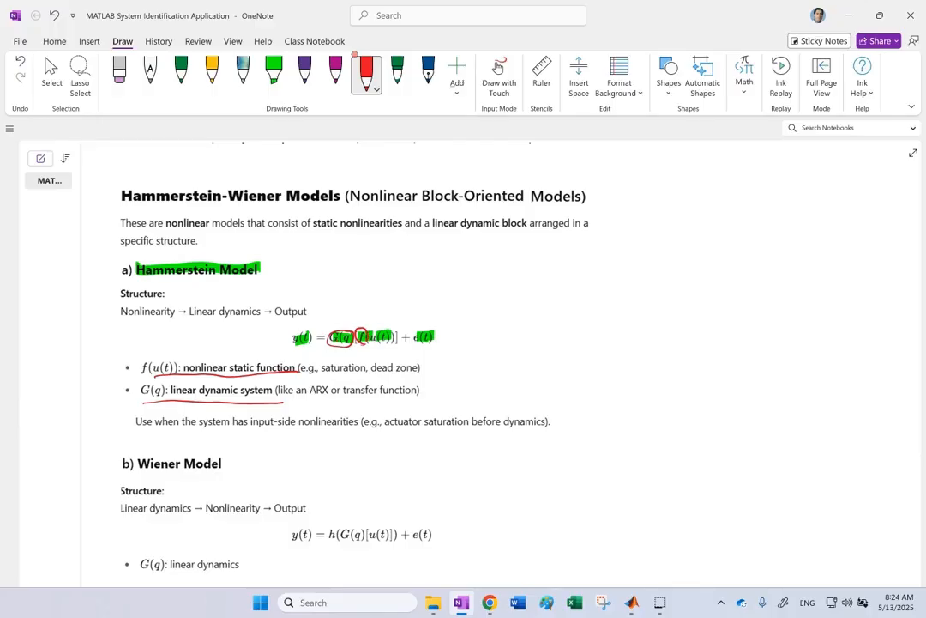
{"action": "mouse_move", "coordinate": [298, 369]}
{"action": "left_mouse_down"}
{"action": "mouse_move", "coordinate": [185, 355]}
{"action": "mouse_move", "coordinate": [143, 369]}
{"action": "left_mouse_up"}
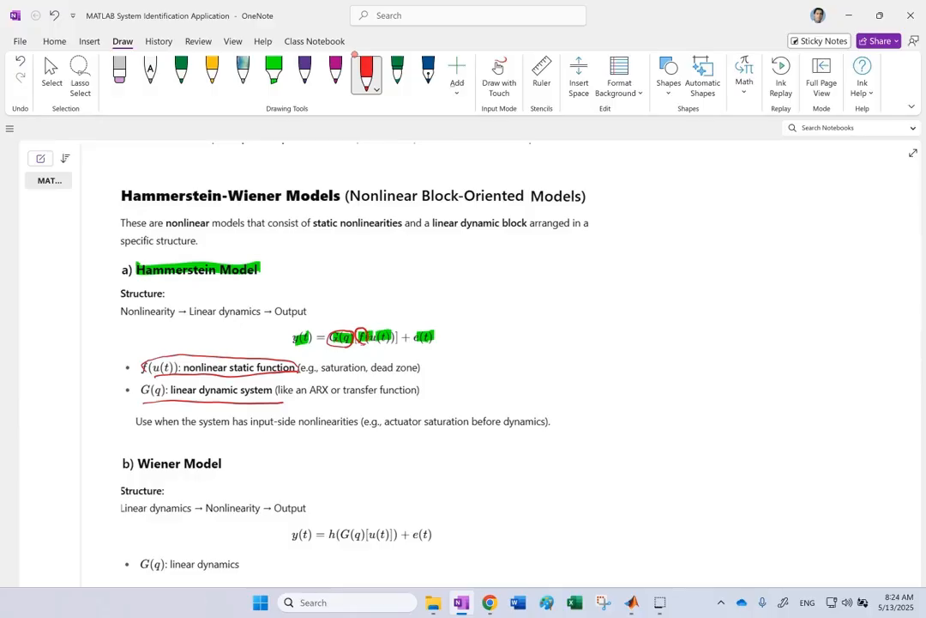
{"action": "mouse_move", "coordinate": [369, 313]}
{"action": "left_mouse_down"}
{"action": "mouse_move", "coordinate": [448, 325]}
{"action": "mouse_move", "coordinate": [378, 350]}
{"action": "mouse_move", "coordinate": [290, 337]}
{"action": "mouse_move", "coordinate": [369, 314]}
{"action": "left_mouse_up"}
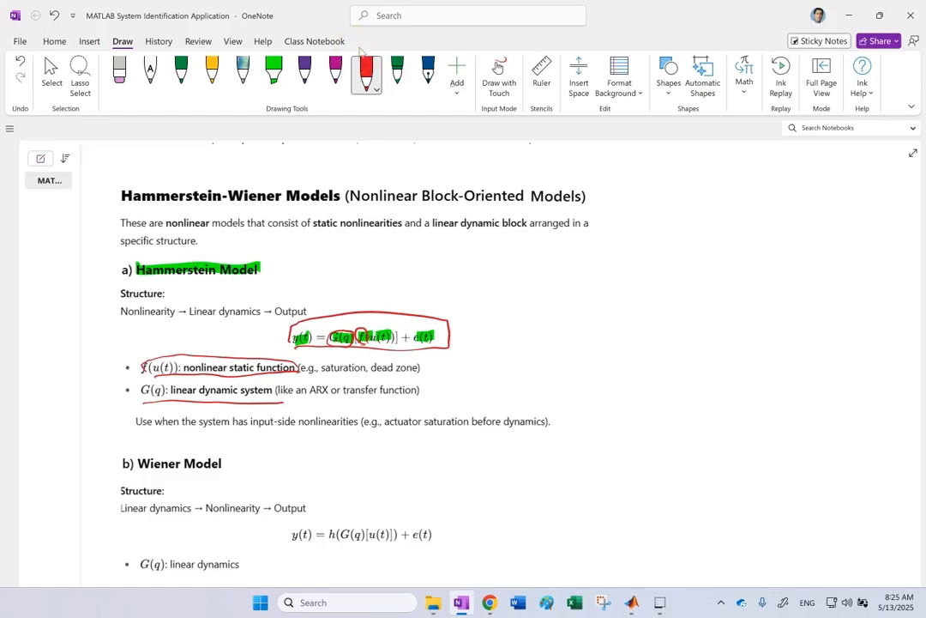
{"action": "key", "text": "Escape"}
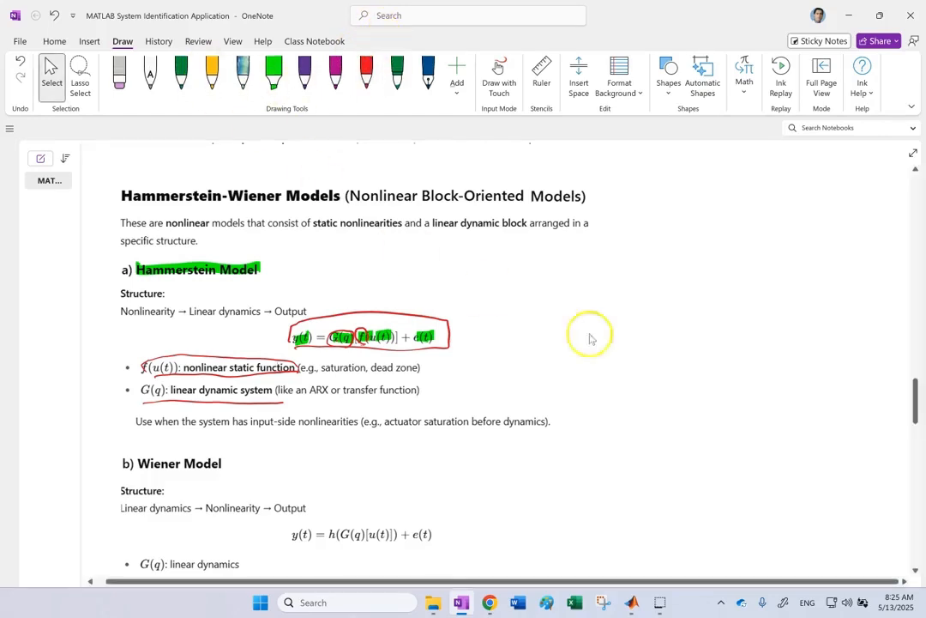
Highlight saturation and dead zone in green as examples of the Hammerstein nonlinear static function.
{"action": "scroll", "coordinate": [644, 347], "scroll_direction": "down", "scroll_amount": 1}
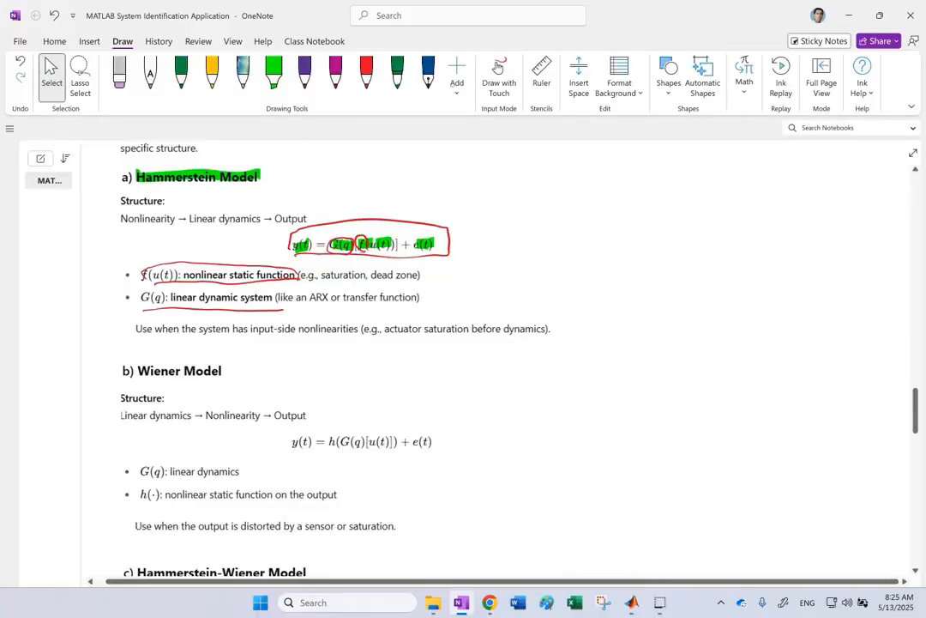
{"action": "left_click", "coordinate": [274, 73]}
{"action": "left_click_drag", "start_coordinate": [371, 274], "coordinate": [422, 275]}
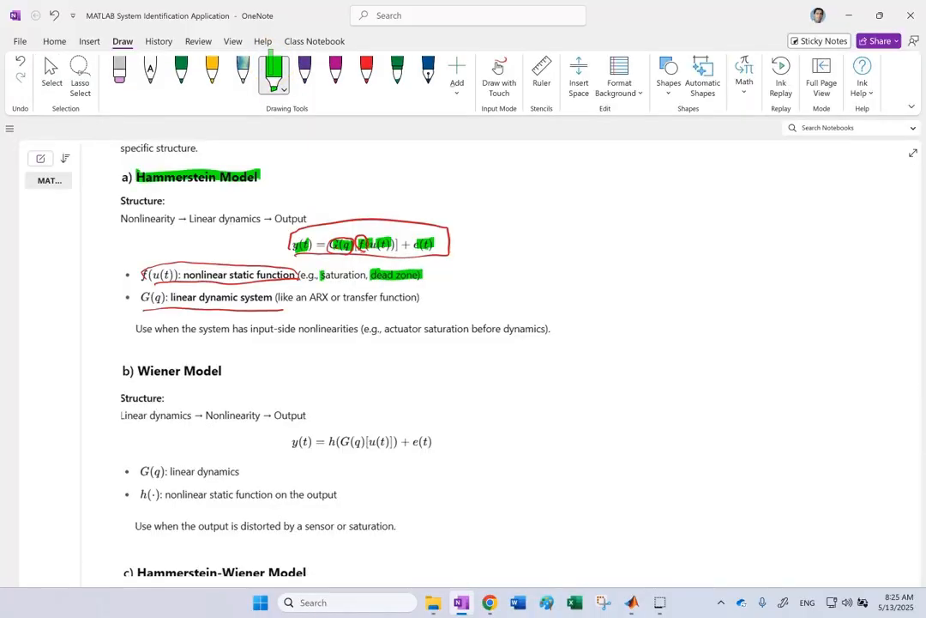
{"action": "left_click_drag", "start_coordinate": [321, 275], "coordinate": [365, 275]}
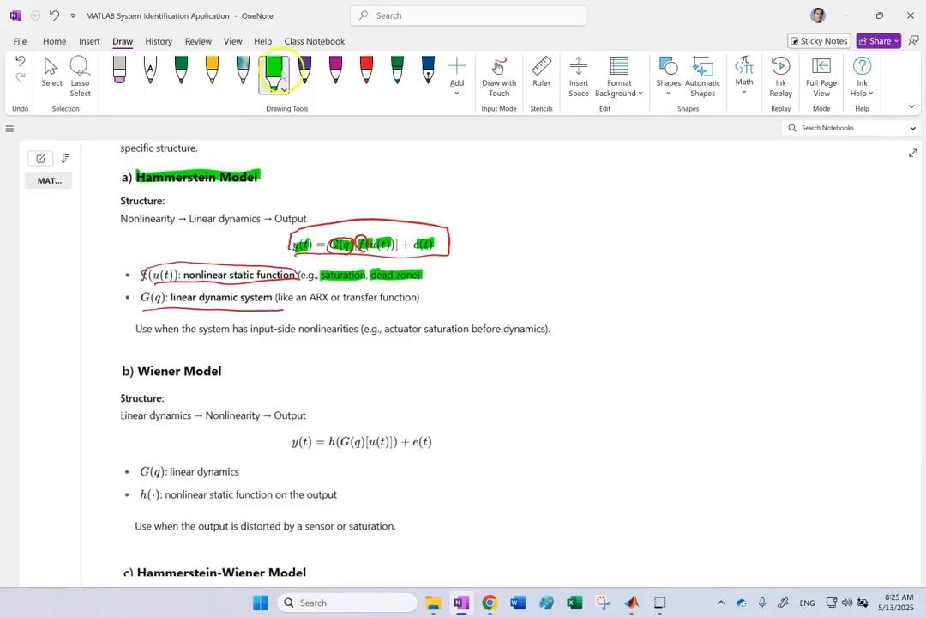
{"action": "key", "text": "Escape"}
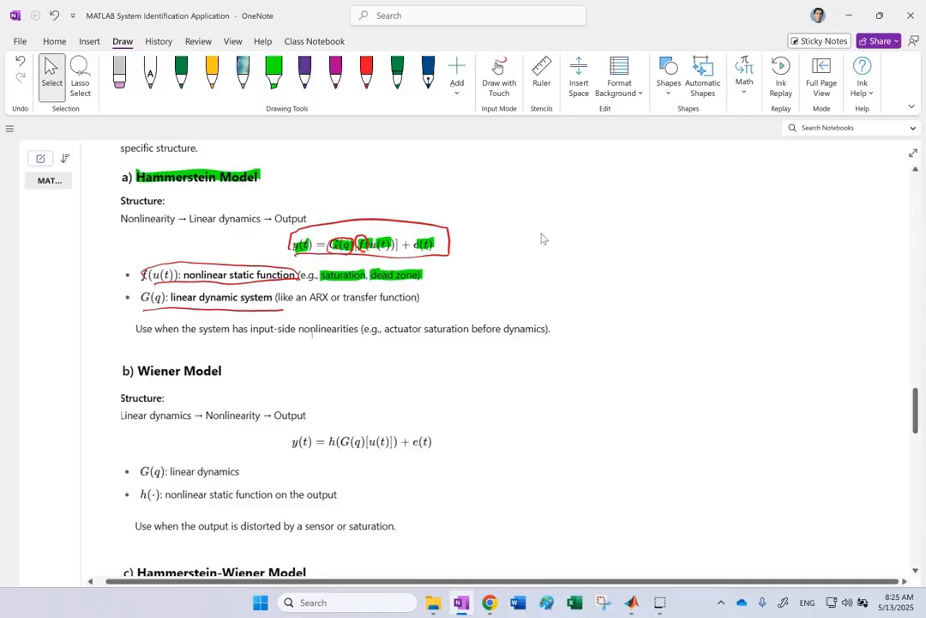
Draw a dark green leader from f in the Hammerstein equation and sketch a saturation curve on arrowed axes beside it.
{"action": "left_click", "coordinate": [181, 74]}
{"action": "left_click_drag", "start_coordinate": [366, 233], "coordinate": [483, 198]}
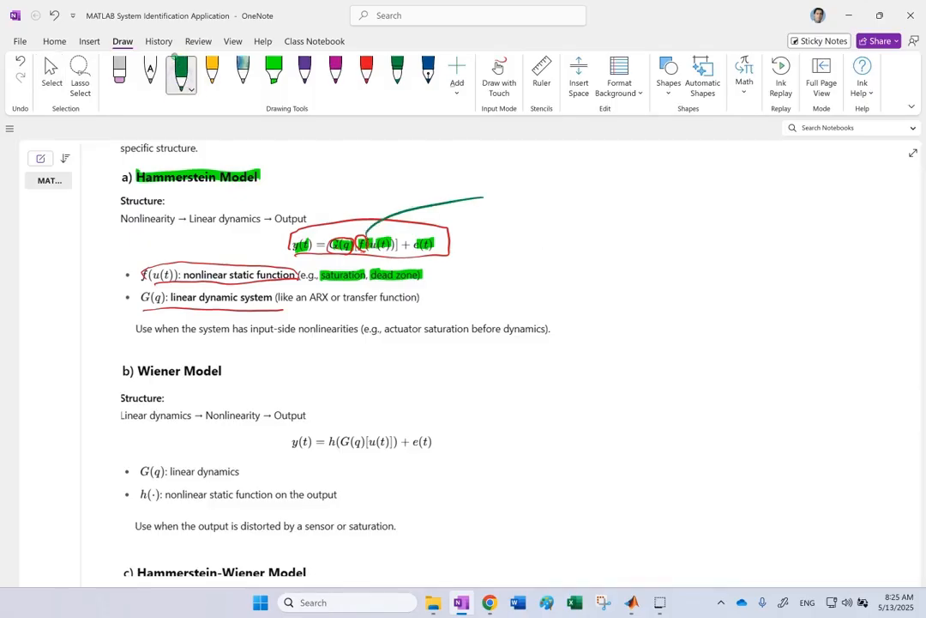
{"action": "mouse_move", "coordinate": [515, 241]}
{"action": "left_mouse_down"}
{"action": "mouse_move", "coordinate": [581, 233]}
{"action": "mouse_move", "coordinate": [617, 183]}
{"action": "mouse_move", "coordinate": [689, 182]}
{"action": "left_mouse_up"}
{"action": "left_click_drag", "start_coordinate": [588, 161], "coordinate": [598, 276]}
{"action": "mouse_move", "coordinate": [480, 214]}
{"action": "left_mouse_down"}
{"action": "mouse_move", "coordinate": [758, 209]}
{"action": "mouse_move", "coordinate": [748, 216]}
{"action": "left_mouse_up"}
{"action": "mouse_move", "coordinate": [578, 177]}
{"action": "left_mouse_down"}
{"action": "mouse_move", "coordinate": [590, 160]}
{"action": "mouse_move", "coordinate": [598, 171]}
{"action": "left_mouse_up"}
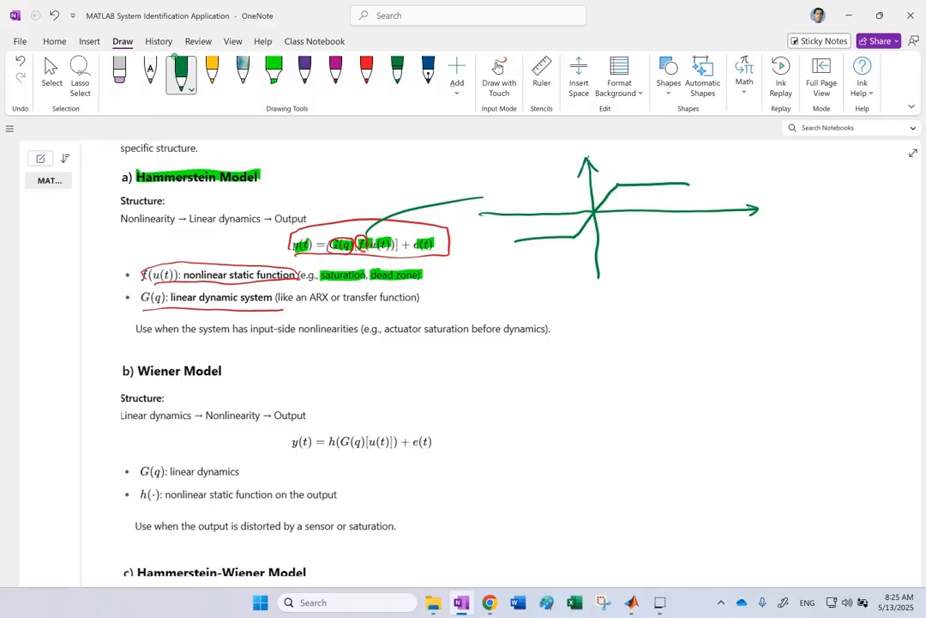
Highlight h, G(q) and u(t) in green in the Wiener Model equation.
{"action": "scroll", "coordinate": [497, 360], "scroll_direction": "down", "scroll_amount": 2}
{"action": "scroll", "coordinate": [497, 360], "scroll_direction": "up", "scroll_amount": 1}
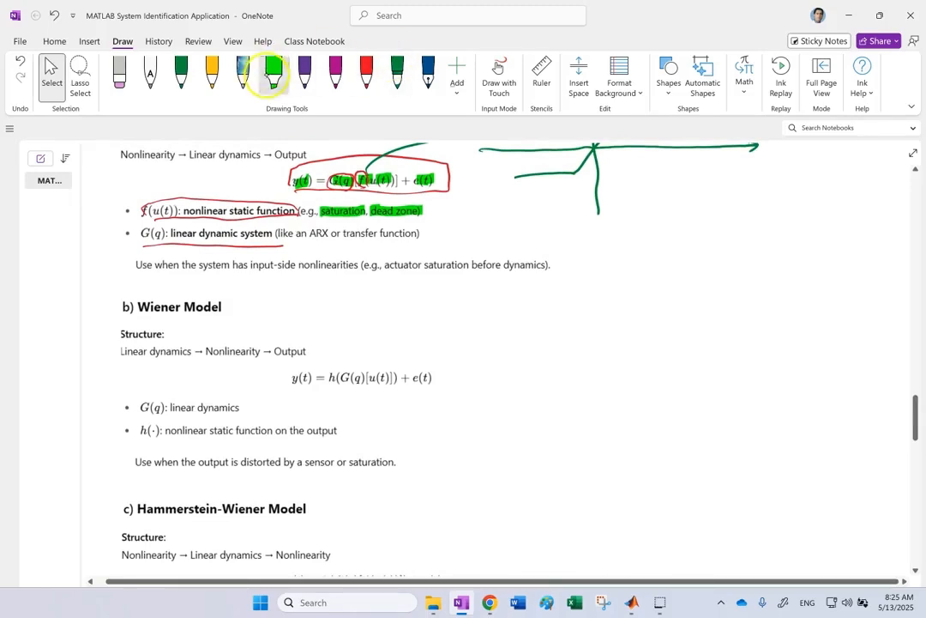
{"action": "left_click", "coordinate": [273, 73]}
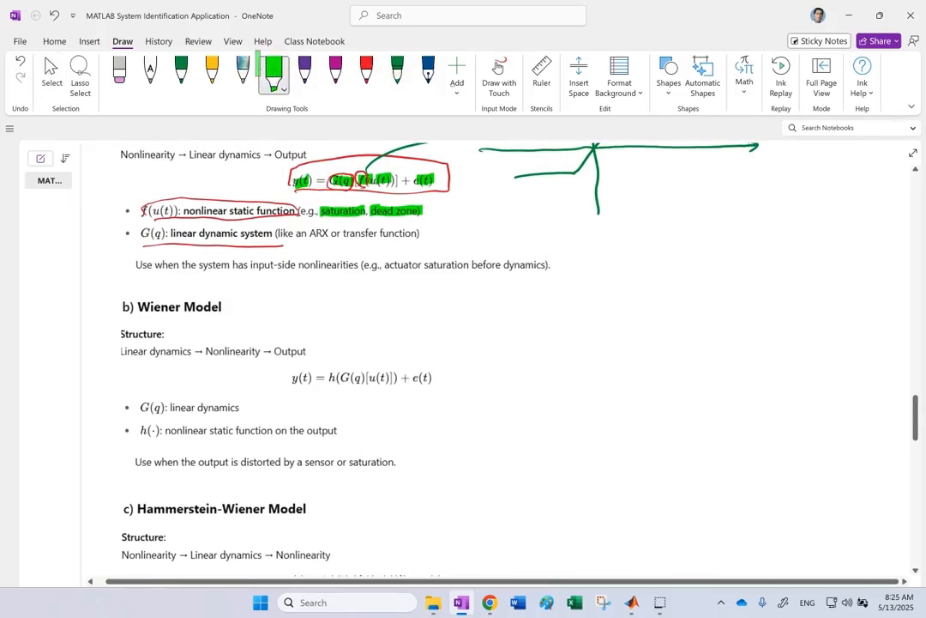
{"action": "mouse_move", "coordinate": [327, 374]}
{"action": "left_mouse_down"}
{"action": "mouse_move", "coordinate": [338, 383]}
{"action": "mouse_move", "coordinate": [394, 378]}
{"action": "left_mouse_up"}
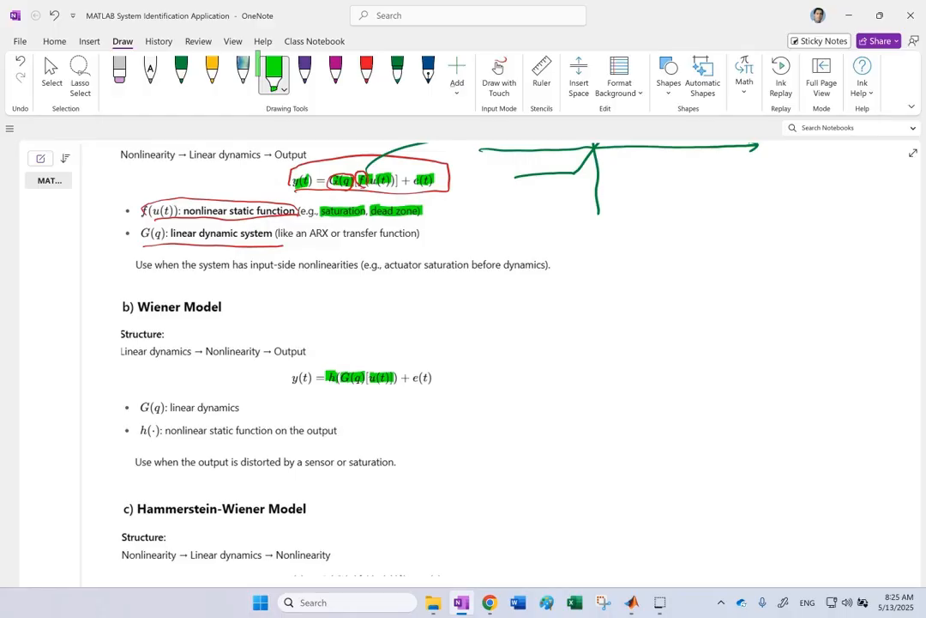
Highlight the linear dynamics and h(·) nonlinear static function definitions in green, and mark u(t) and h in the Wiener equation.
{"action": "left_click_drag", "start_coordinate": [170, 407], "coordinate": [244, 409]}
{"action": "left_click_drag", "start_coordinate": [141, 430], "coordinate": [280, 429]}
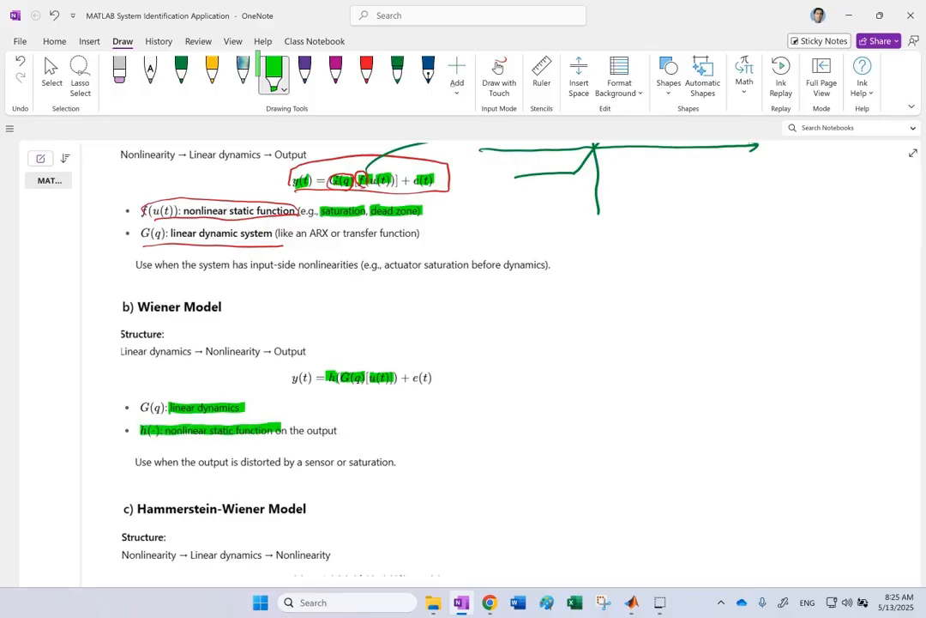
{"action": "left_click_drag", "start_coordinate": [373, 382], "coordinate": [382, 392]}
{"action": "left_click_drag", "start_coordinate": [333, 369], "coordinate": [338, 381]}
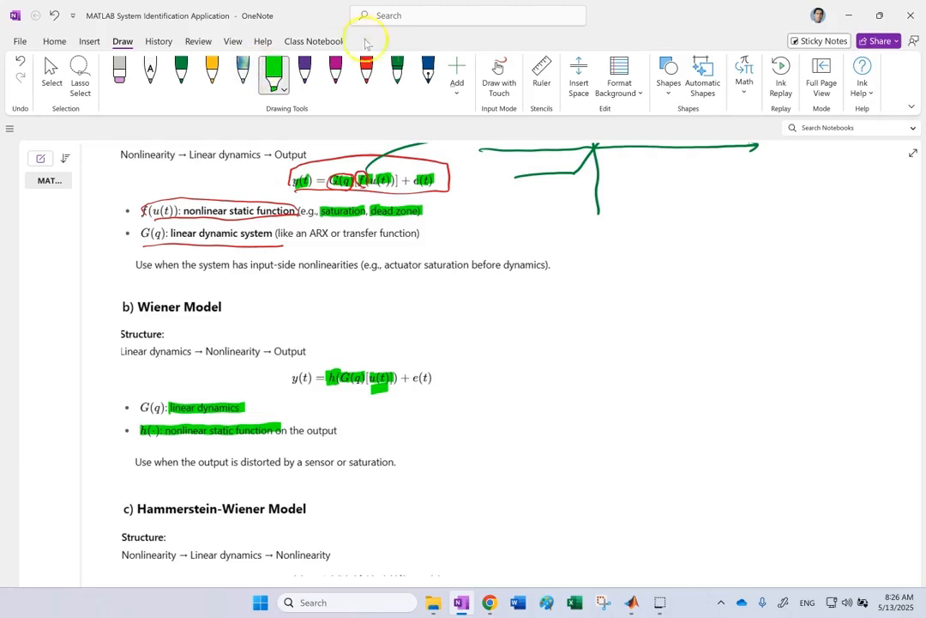
Highlight h, G(q) and f in green in the Hammerstein-Wiener Model equation.
{"action": "left_click", "coordinate": [51, 73]}
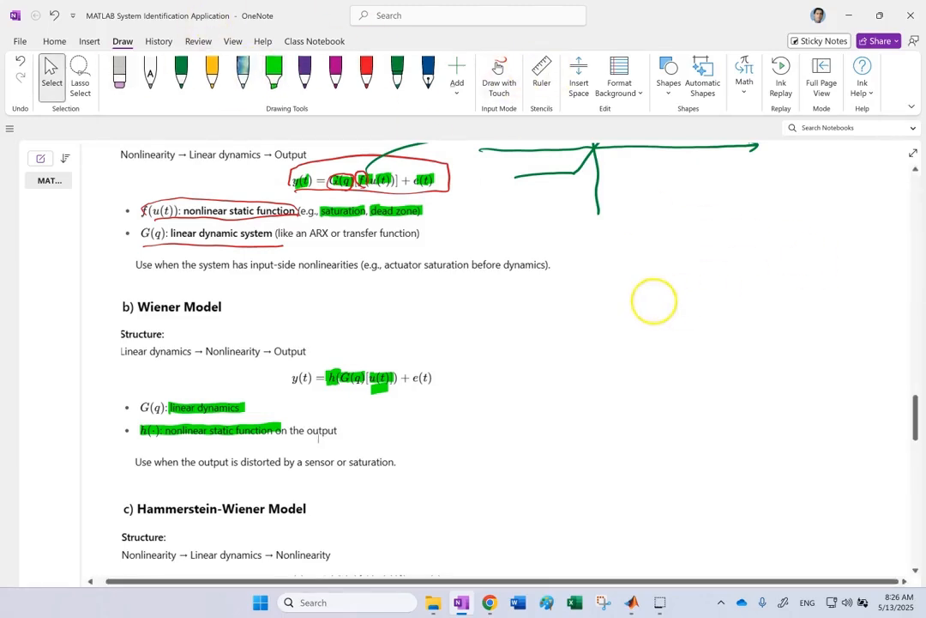
{"action": "scroll", "coordinate": [652, 300], "scroll_direction": "down", "scroll_amount": 5}
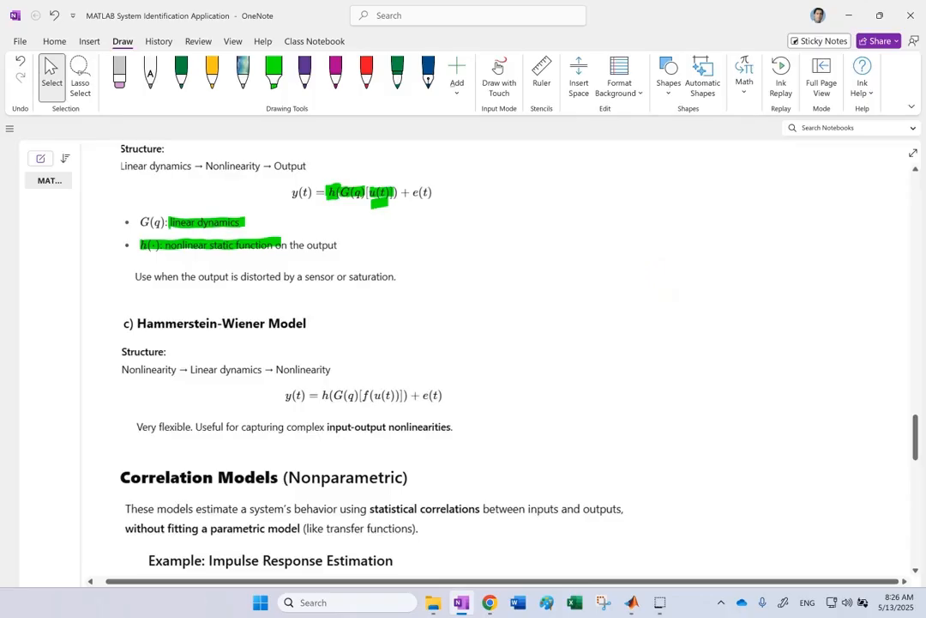
{"action": "scroll", "coordinate": [651, 283], "scroll_direction": "down", "scroll_amount": 2}
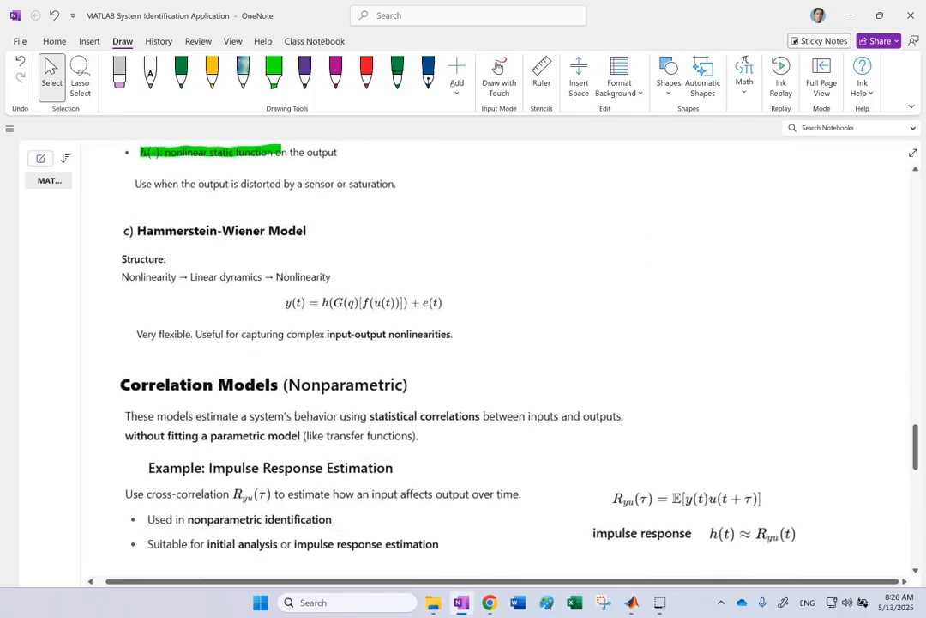
{"action": "left_click", "coordinate": [273, 73]}
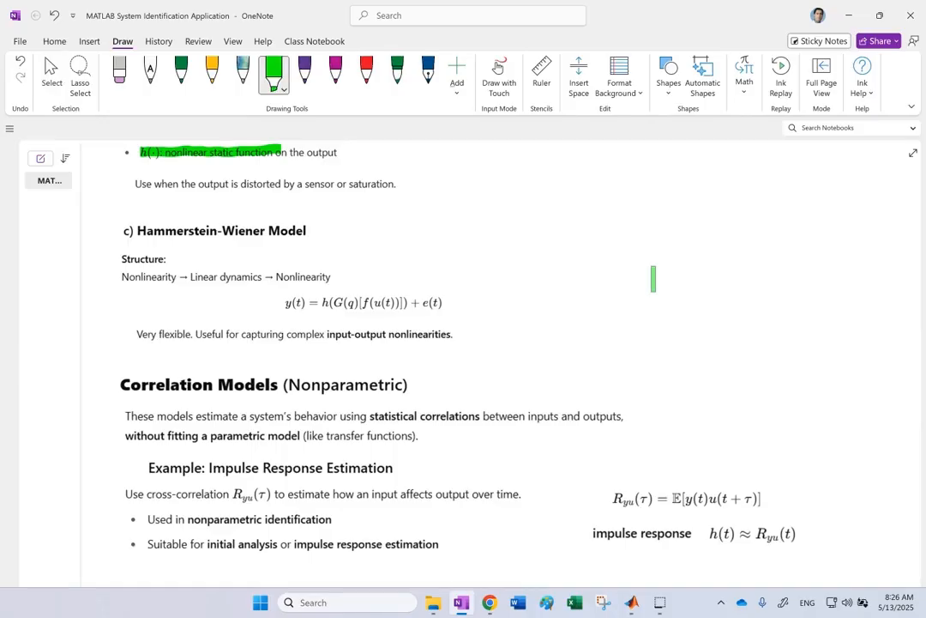
{"action": "mouse_move", "coordinate": [322, 302]}
{"action": "left_mouse_down"}
{"action": "mouse_move", "coordinate": [379, 302]}
{"action": "mouse_move", "coordinate": [359, 301]}
{"action": "left_mouse_up"}
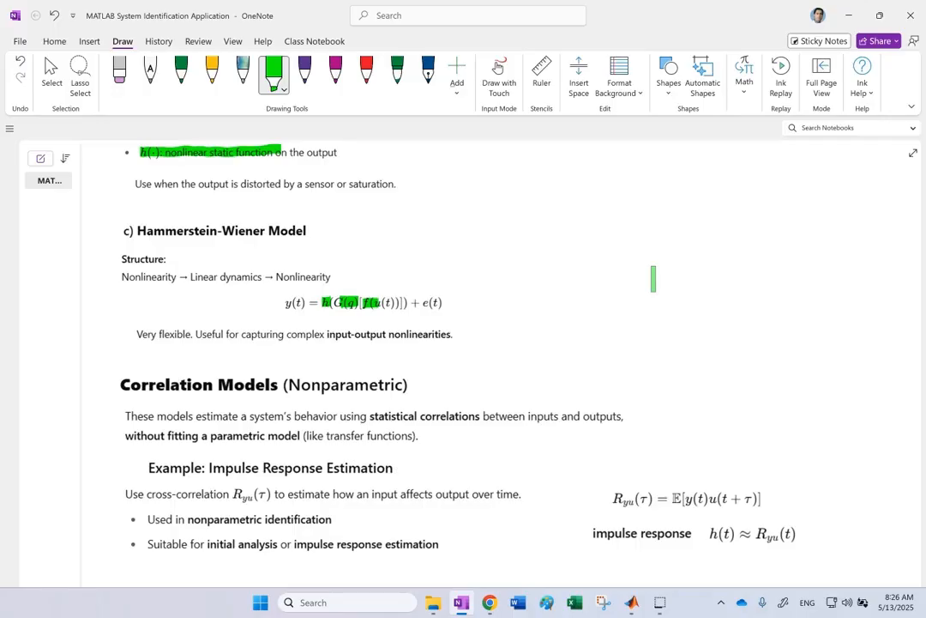
{"action": "key", "text": "Escape"}
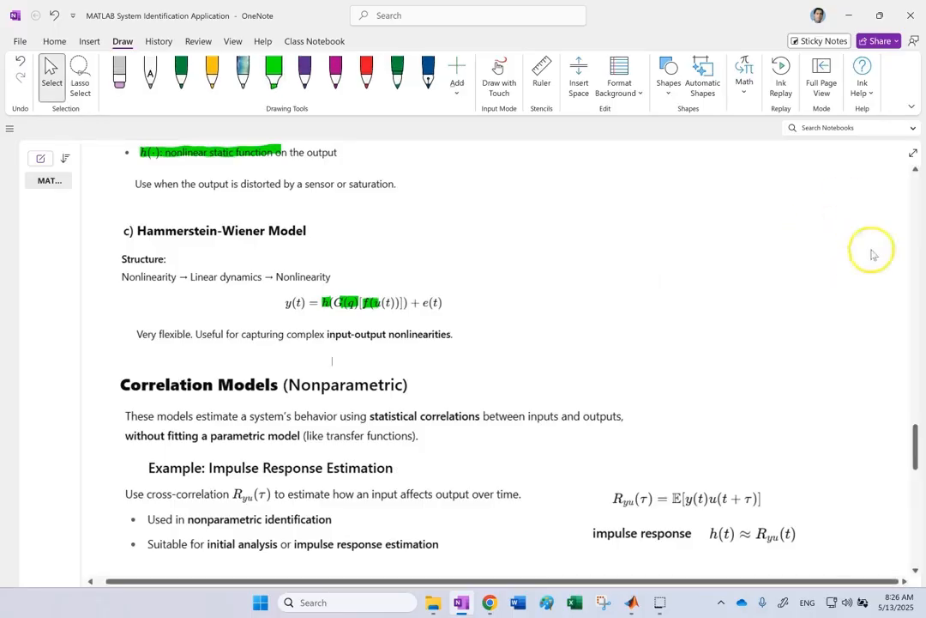
Highlight "Nonparametric" in the Correlation Models heading and "statistical correlations between inputs and outputs" below it in green.
{"action": "scroll", "coordinate": [609, 286], "scroll_direction": "down", "scroll_amount": 1}
{"action": "scroll", "coordinate": [618, 285], "scroll_direction": "down", "scroll_amount": 1}
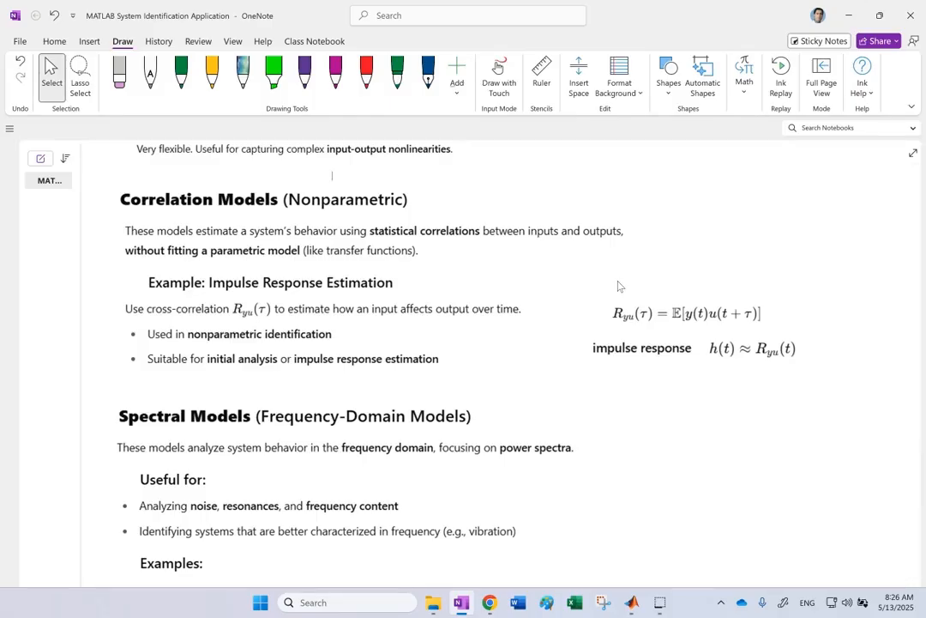
{"action": "scroll", "coordinate": [602, 359], "scroll_direction": "down", "scroll_amount": 2}
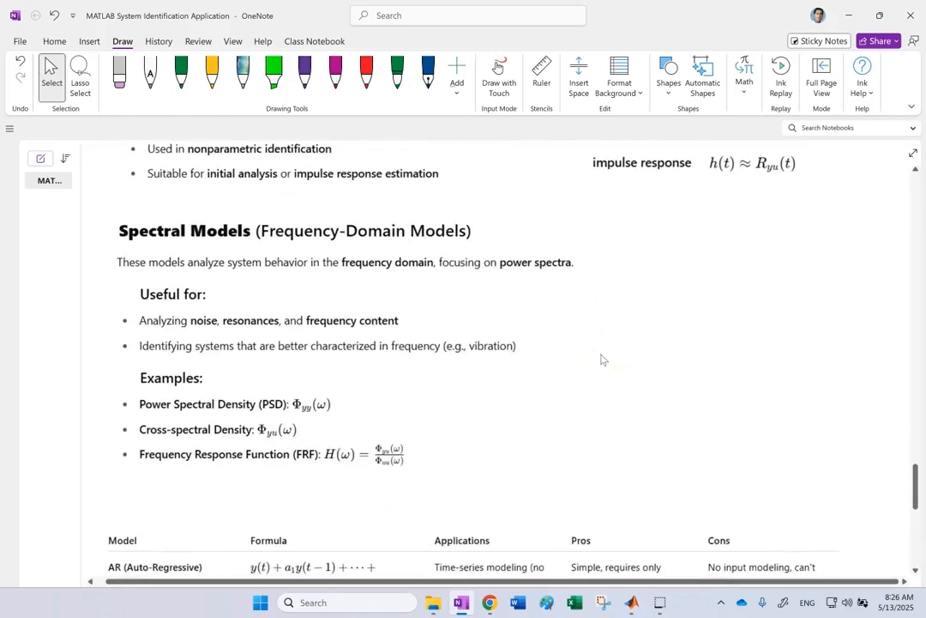
{"action": "scroll", "coordinate": [601, 359], "scroll_direction": "up", "scroll_amount": 2}
{"action": "left_click", "coordinate": [606, 345]}
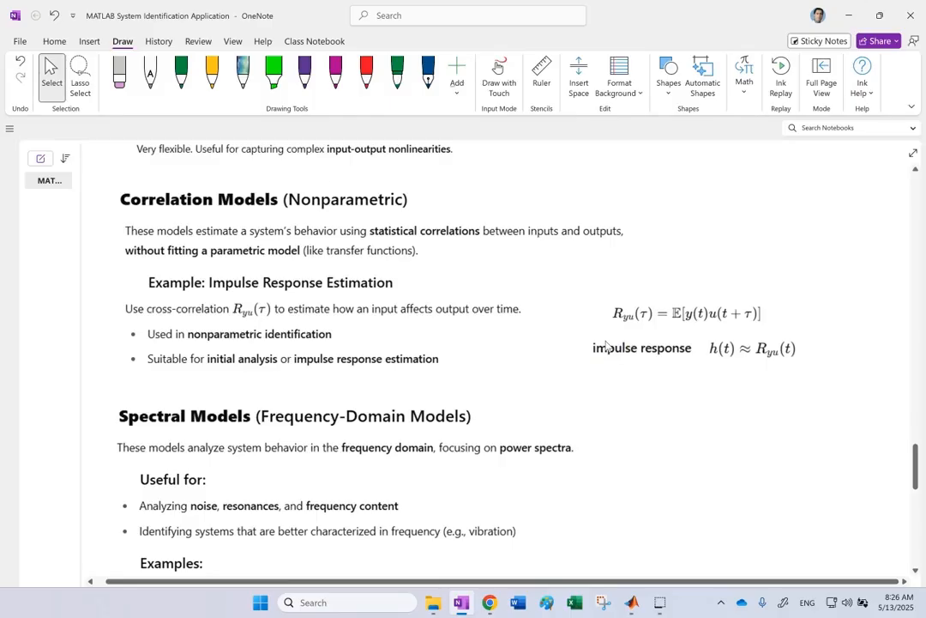
{"action": "scroll", "coordinate": [605, 345], "scroll_direction": "up", "scroll_amount": 4}
{"action": "scroll", "coordinate": [606, 344], "scroll_direction": "down", "scroll_amount": 3}
{"action": "scroll", "coordinate": [606, 345], "scroll_direction": "down", "scroll_amount": 3}
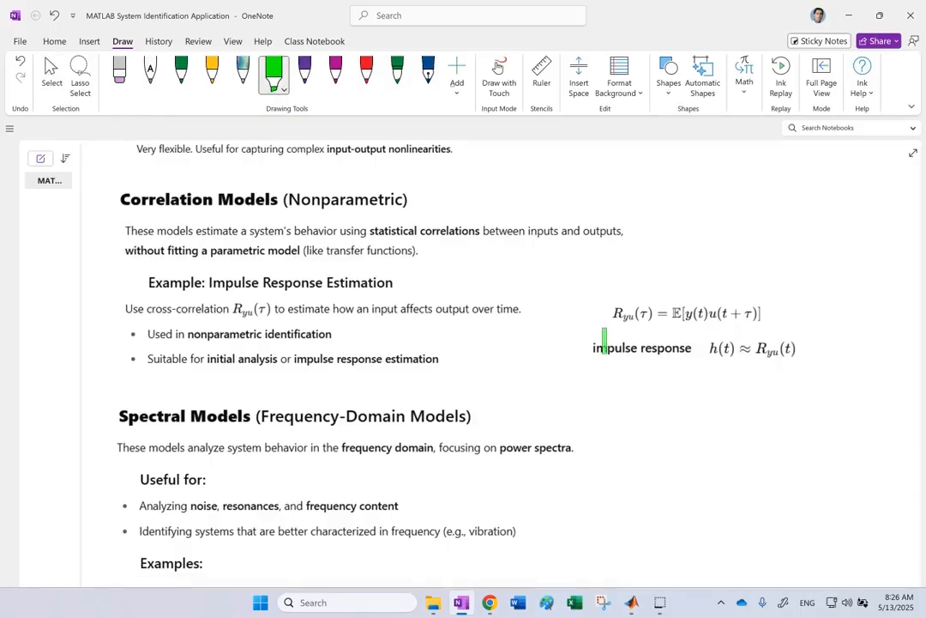
{"action": "left_click_drag", "start_coordinate": [289, 199], "coordinate": [403, 199]}
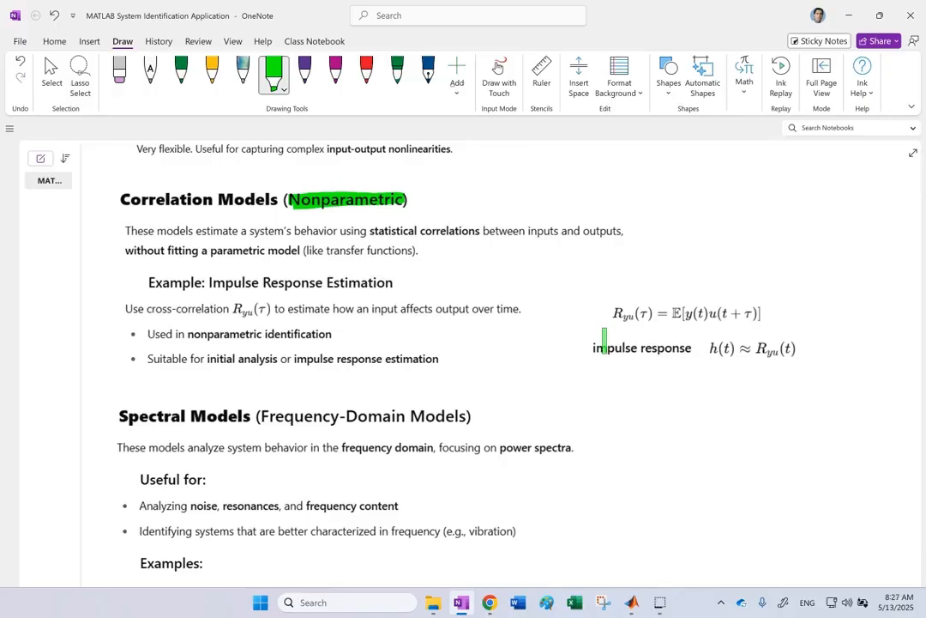
{"action": "left_click_drag", "start_coordinate": [368, 230], "coordinate": [624, 230]}
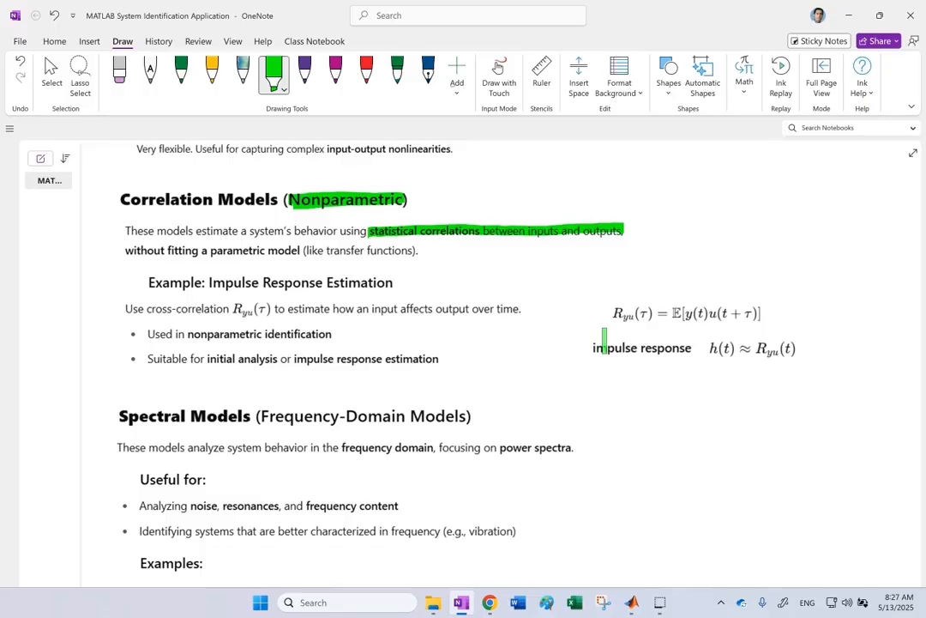
Highlight the cross-correlation formula for Ryu(τ) and the impulse response label with h(t) and Ryu(t) in green.
{"action": "left_click_drag", "start_coordinate": [758, 346], "coordinate": [796, 348]}
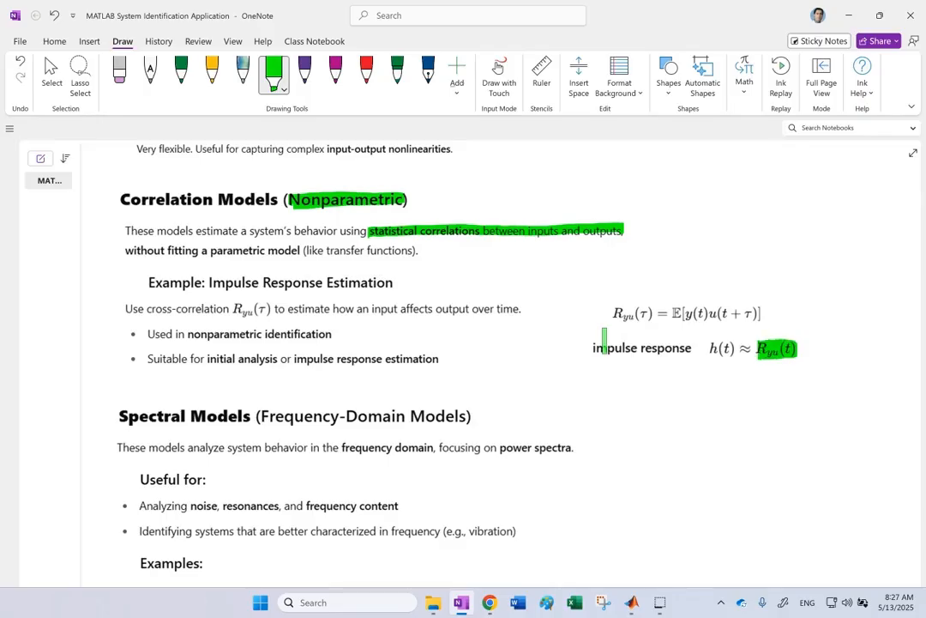
{"action": "left_click_drag", "start_coordinate": [613, 312], "coordinate": [651, 313]}
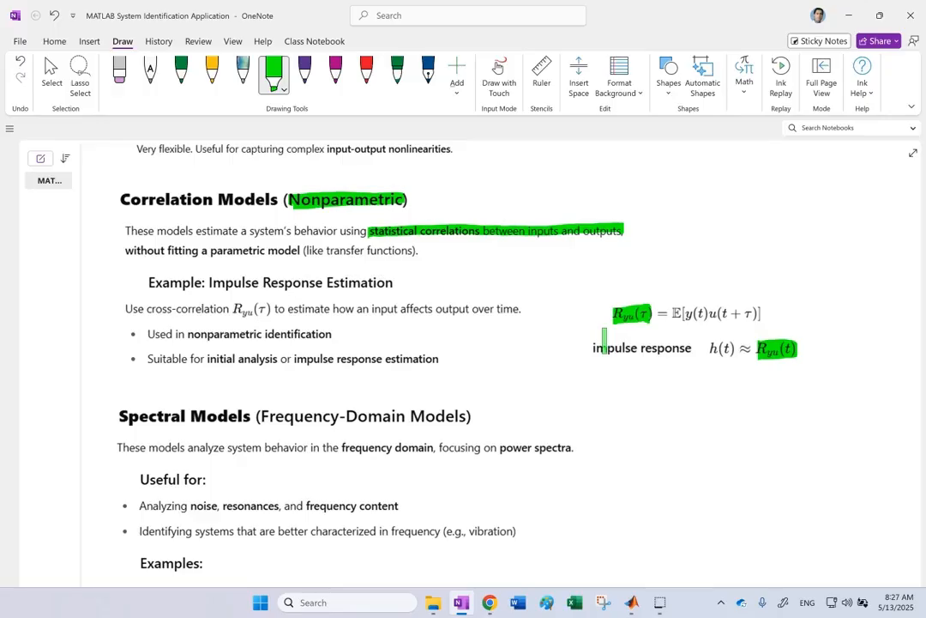
{"action": "left_click_drag", "start_coordinate": [672, 313], "coordinate": [763, 314]}
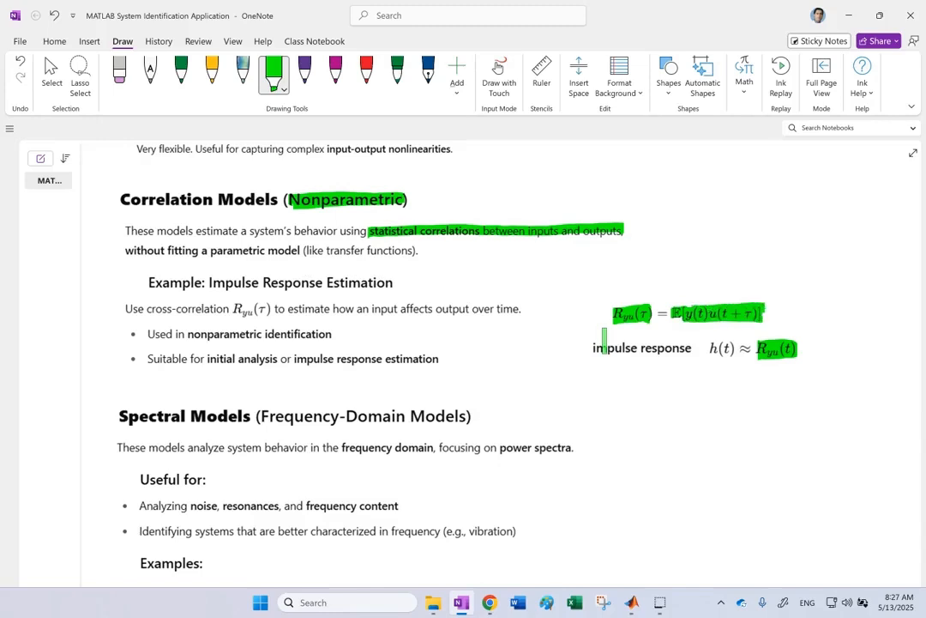
{"action": "left_click_drag", "start_coordinate": [652, 313], "coordinate": [670, 313]}
{"action": "left_click_drag", "start_coordinate": [712, 347], "coordinate": [735, 347]}
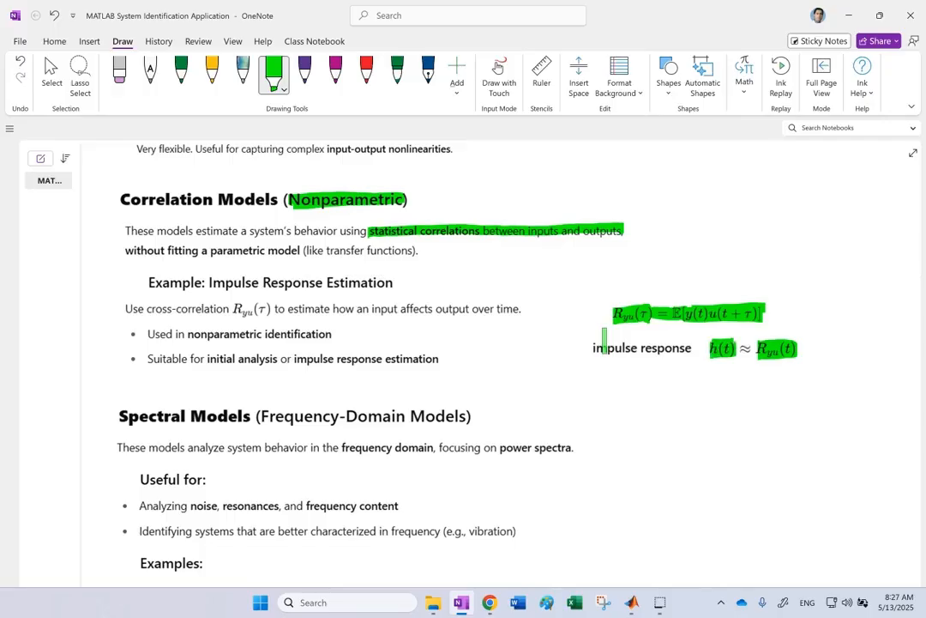
{"action": "left_click_drag", "start_coordinate": [592, 347], "coordinate": [691, 348]}
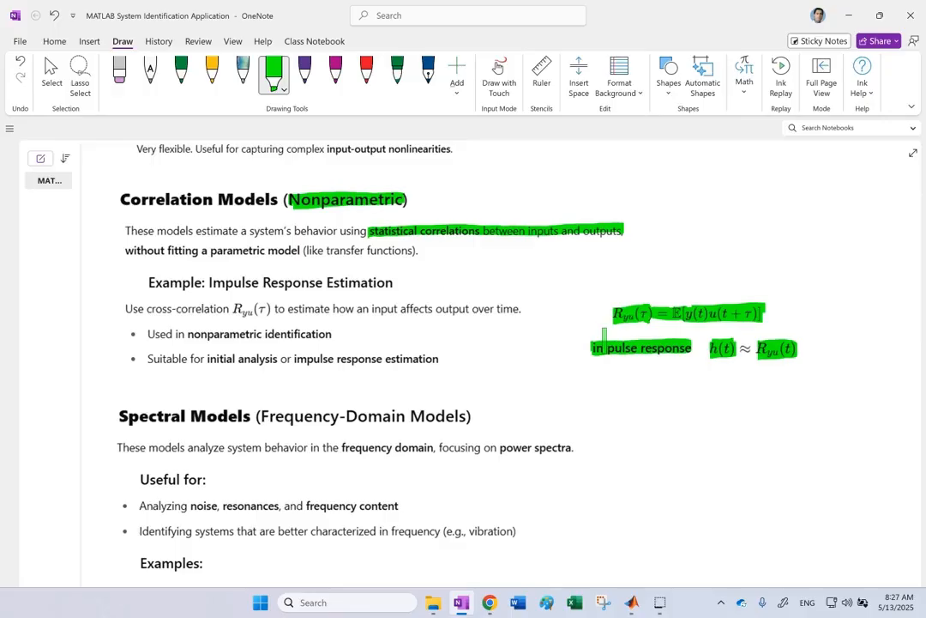
{"action": "left_click", "coordinate": [727, 355]}
Sketch dark green arrowed axes above the cross-correlation formula, labelling the horizontal axis τ and the vertical axis Ryu.
{"action": "left_click", "coordinate": [181, 73]}
{"action": "mouse_move", "coordinate": [707, 177]}
{"action": "left_mouse_down"}
{"action": "mouse_move", "coordinate": [710, 263]}
{"action": "mouse_move", "coordinate": [865, 246]}
{"action": "mouse_move", "coordinate": [858, 251]}
{"action": "mouse_move", "coordinate": [880, 258]}
{"action": "left_mouse_up"}
{"action": "left_click_drag", "start_coordinate": [870, 260], "coordinate": [868, 281]}
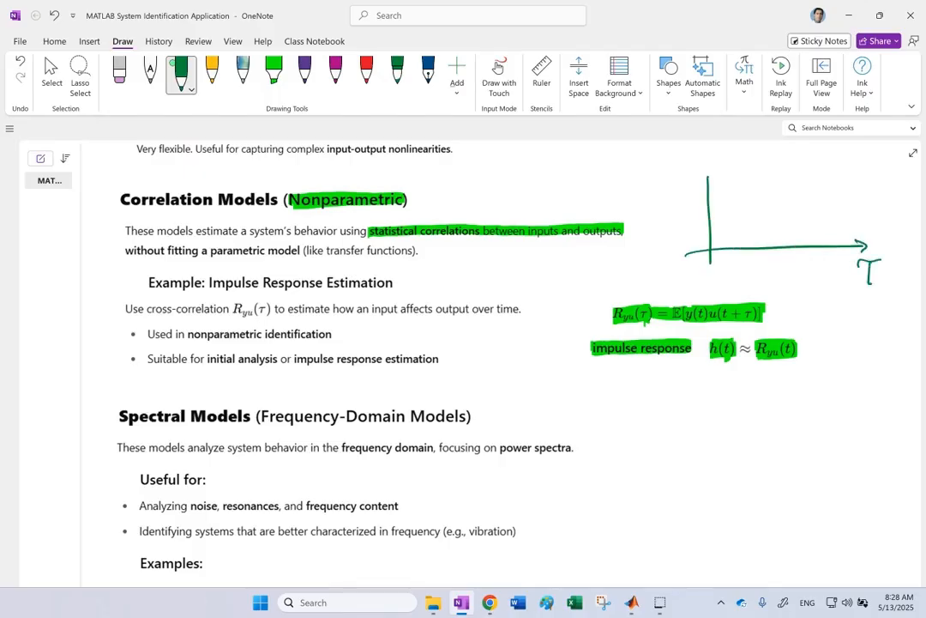
{"action": "mouse_move", "coordinate": [655, 167]}
{"action": "left_mouse_down"}
{"action": "mouse_move", "coordinate": [655, 196]}
{"action": "mouse_move", "coordinate": [718, 189]}
{"action": "left_mouse_up"}
Draw a row of dark green vertical stems of varying height along the τ axis to illustrate the cross-correlation.
{"action": "left_click_drag", "start_coordinate": [721, 232], "coordinate": [722, 247]}
{"action": "mouse_move", "coordinate": [731, 235]}
{"action": "left_mouse_down"}
{"action": "mouse_move", "coordinate": [732, 249]}
{"action": "mouse_move", "coordinate": [746, 251]}
{"action": "left_mouse_up"}
{"action": "left_click_drag", "start_coordinate": [743, 204], "coordinate": [747, 211]}
{"action": "left_click_drag", "start_coordinate": [756, 248], "coordinate": [757, 255]}
{"action": "left_click_drag", "start_coordinate": [759, 211], "coordinate": [757, 184]}
{"action": "left_click_drag", "start_coordinate": [771, 250], "coordinate": [774, 255]}
{"action": "mouse_move", "coordinate": [777, 219]}
{"action": "left_mouse_down"}
{"action": "mouse_move", "coordinate": [779, 203]}
{"action": "mouse_move", "coordinate": [806, 242]}
{"action": "left_mouse_up"}
{"action": "left_click_drag", "start_coordinate": [803, 172], "coordinate": [804, 182]}
{"action": "left_click_drag", "start_coordinate": [779, 185], "coordinate": [780, 187]}
{"action": "left_click_drag", "start_coordinate": [827, 219], "coordinate": [829, 247]}
{"action": "left_click_drag", "start_coordinate": [825, 249], "coordinate": [839, 244]}
{"action": "left_click_drag", "start_coordinate": [856, 202], "coordinate": [857, 244]}
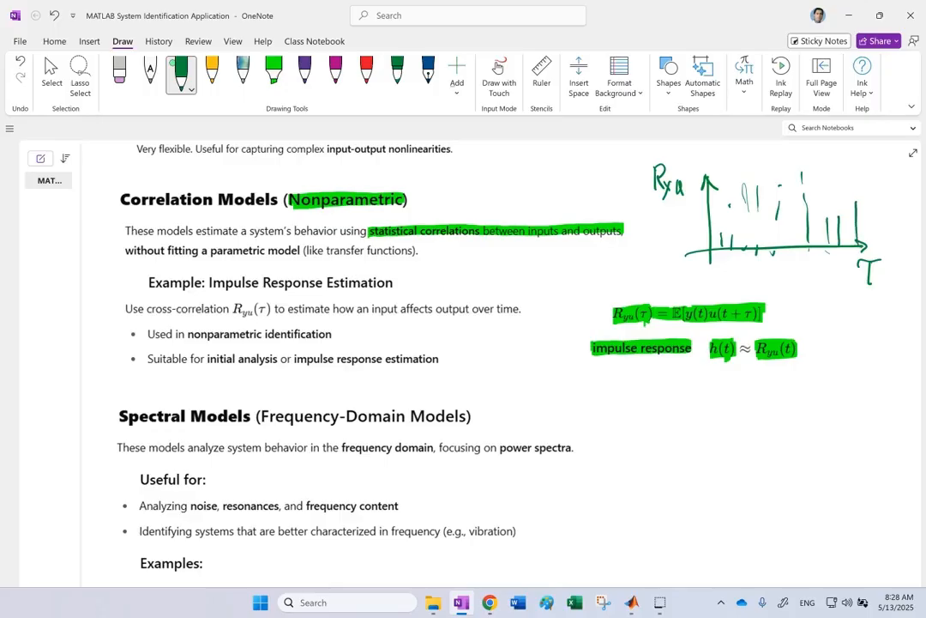
{"action": "mouse_move", "coordinate": [774, 252]}
{"action": "left_mouse_down"}
{"action": "mouse_move", "coordinate": [779, 185]}
{"action": "mouse_move", "coordinate": [743, 188]}
{"action": "left_mouse_up"}
{"action": "left_click_drag", "start_coordinate": [730, 247], "coordinate": [733, 199]}
{"action": "left_click_drag", "start_coordinate": [715, 250], "coordinate": [714, 217]}
{"action": "left_click_drag", "start_coordinate": [785, 245], "coordinate": [785, 179]}
{"action": "left_click_drag", "start_coordinate": [817, 243], "coordinate": [812, 181]}
{"action": "left_click_drag", "start_coordinate": [848, 236], "coordinate": [840, 176]}
{"action": "left_click_drag", "start_coordinate": [797, 240], "coordinate": [795, 197]}
{"action": "mouse_move", "coordinate": [863, 242]}
{"action": "left_mouse_down"}
{"action": "mouse_move", "coordinate": [862, 206]}
{"action": "mouse_move", "coordinate": [826, 186]}
{"action": "left_mouse_up"}
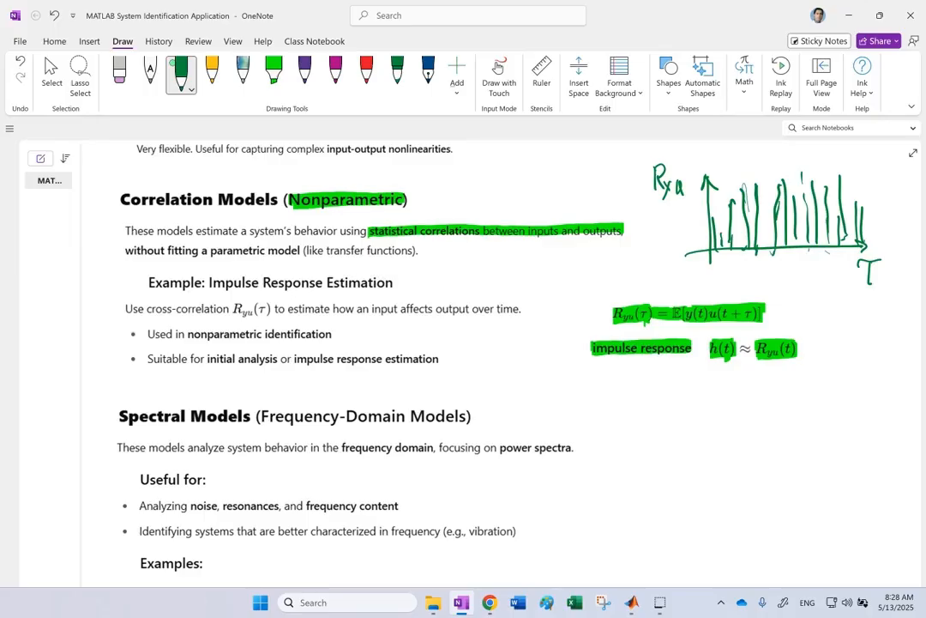
Highlight the bullet "Suitable for initial analysis or impulse response estimation" in green.
{"action": "left_click", "coordinate": [52, 73]}
{"action": "scroll", "coordinate": [523, 310], "scroll_direction": "down", "scroll_amount": 3}
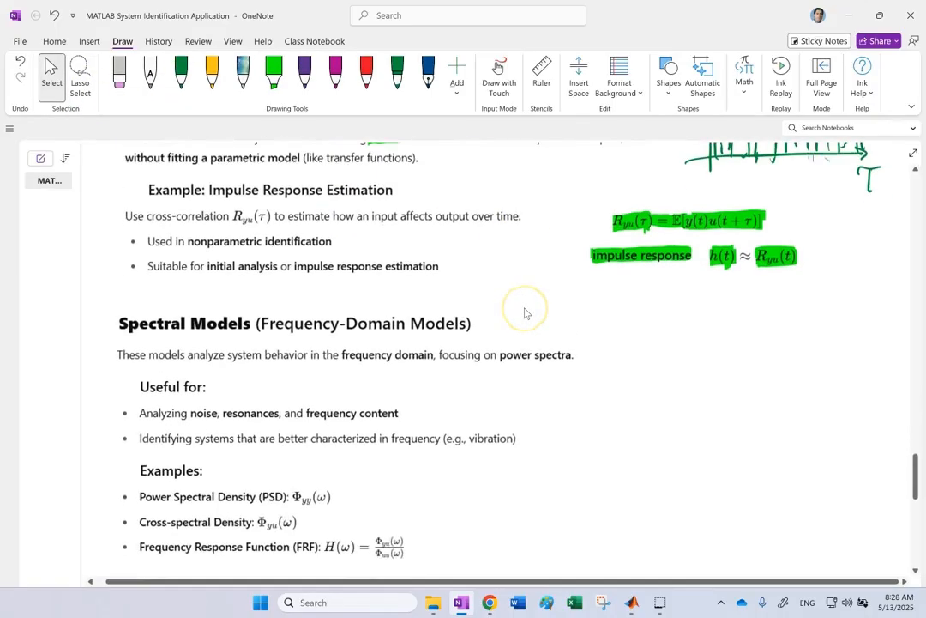
{"action": "left_click", "coordinate": [272, 76]}
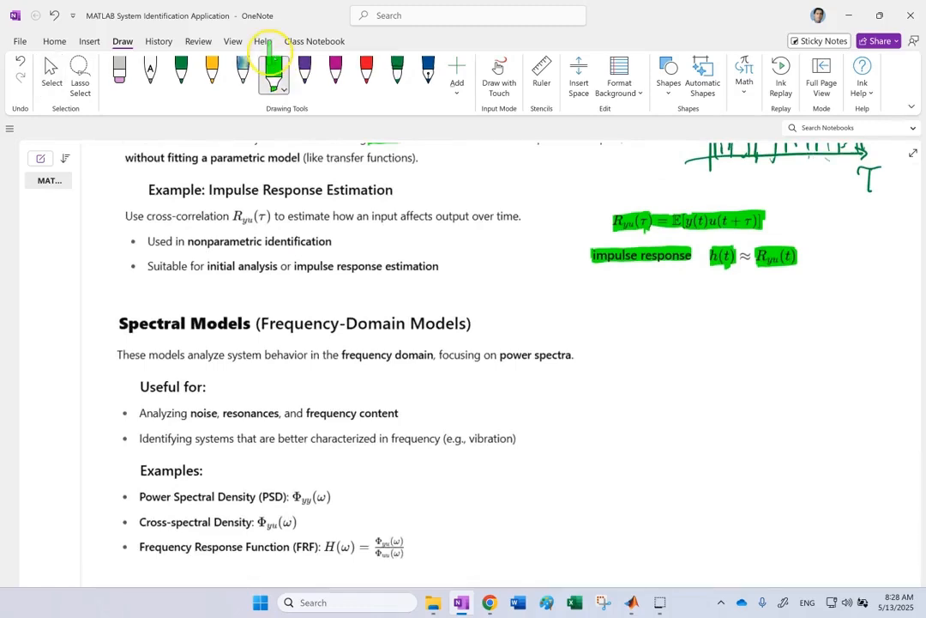
{"action": "left_click_drag", "start_coordinate": [147, 265], "coordinate": [451, 266]}
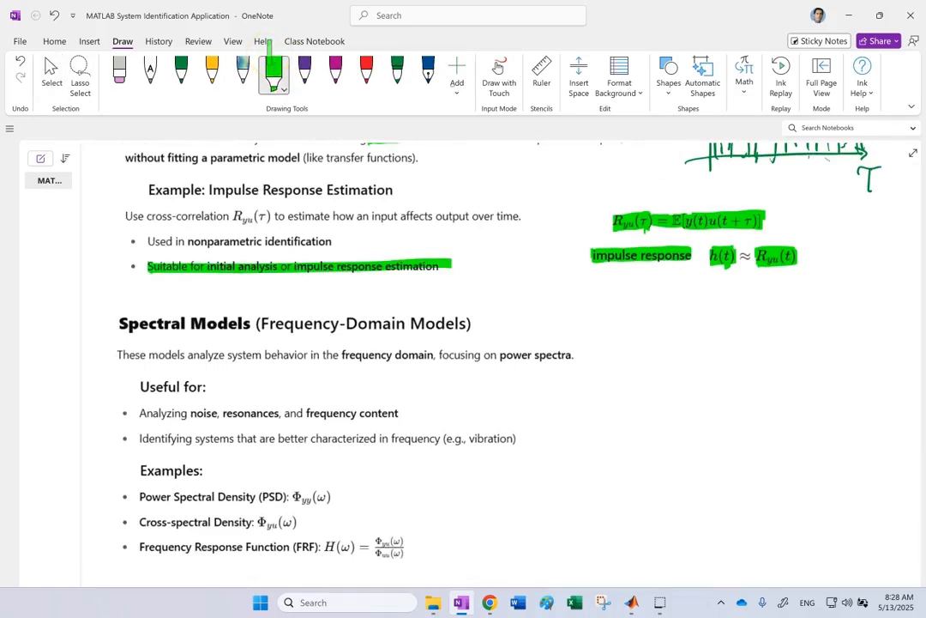
Highlight the Spectral Models title, the PSD and cross-spectral density symbols, and the whole Frequency Response Function line in green.
{"action": "scroll", "coordinate": [420, 227], "scroll_direction": "down", "scroll_amount": 2}
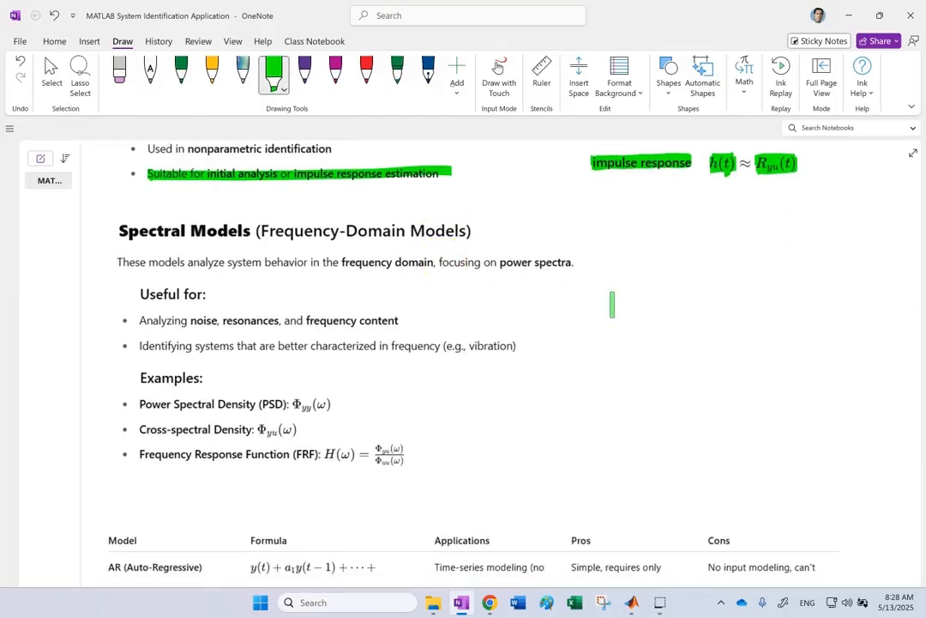
{"action": "left_click_drag", "start_coordinate": [103, 234], "coordinate": [252, 225]}
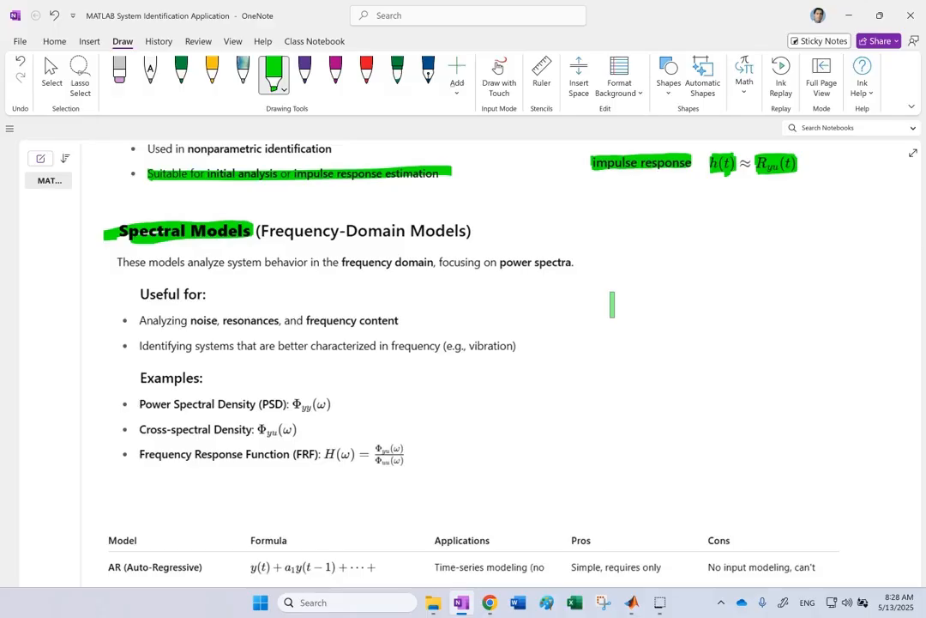
{"action": "left_click_drag", "start_coordinate": [285, 404], "coordinate": [333, 405]}
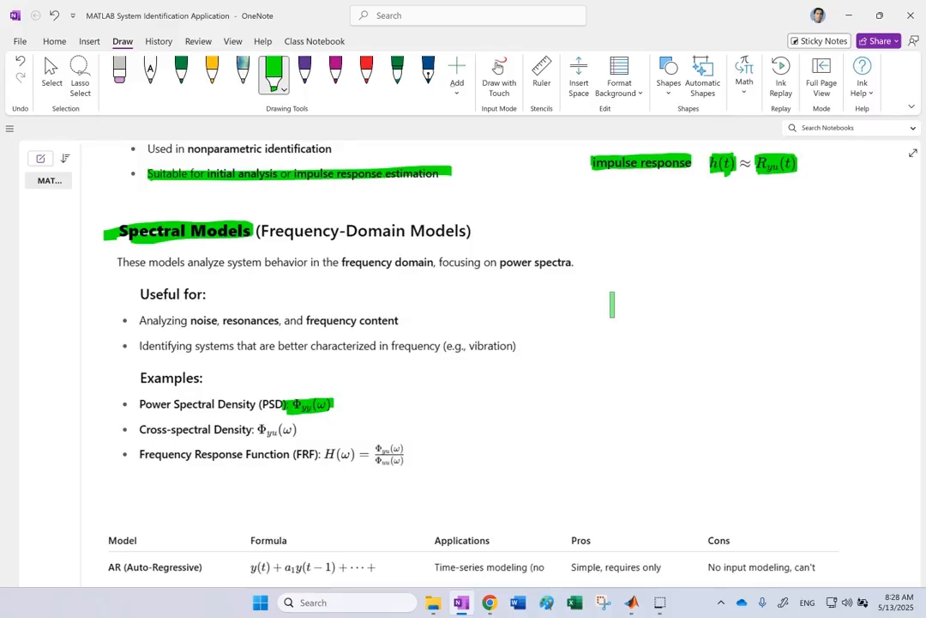
{"action": "left_click_drag", "start_coordinate": [250, 429], "coordinate": [296, 430]}
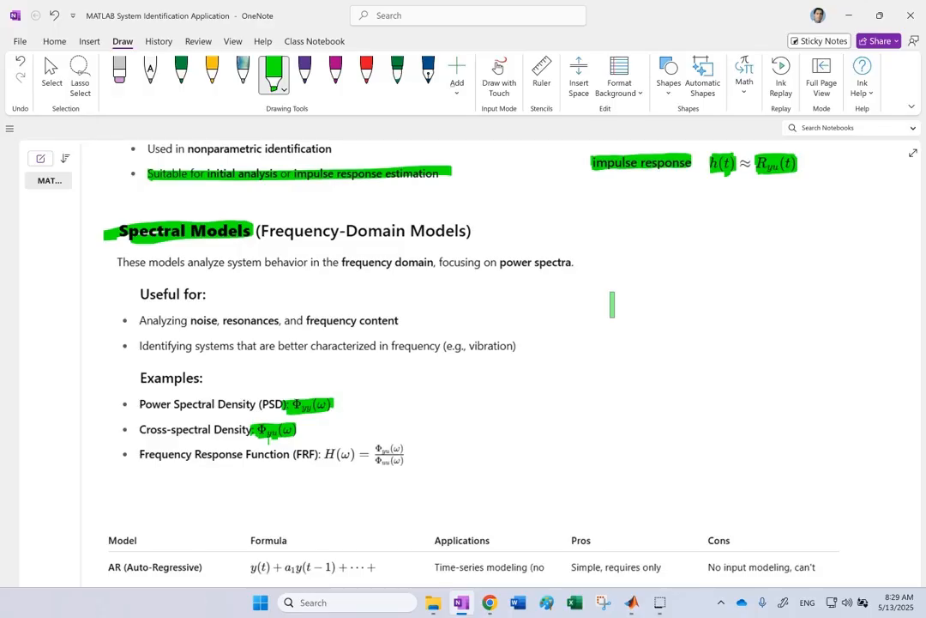
{"action": "mouse_move", "coordinate": [143, 455]}
{"action": "left_mouse_down"}
{"action": "mouse_move", "coordinate": [405, 451]}
{"action": "mouse_move", "coordinate": [262, 458]}
{"action": "left_mouse_up"}
{"action": "mouse_move", "coordinate": [403, 453]}
{"action": "left_mouse_down"}
{"action": "mouse_move", "coordinate": [144, 454]}
{"action": "mouse_move", "coordinate": [259, 449]}
{"action": "left_mouse_up"}
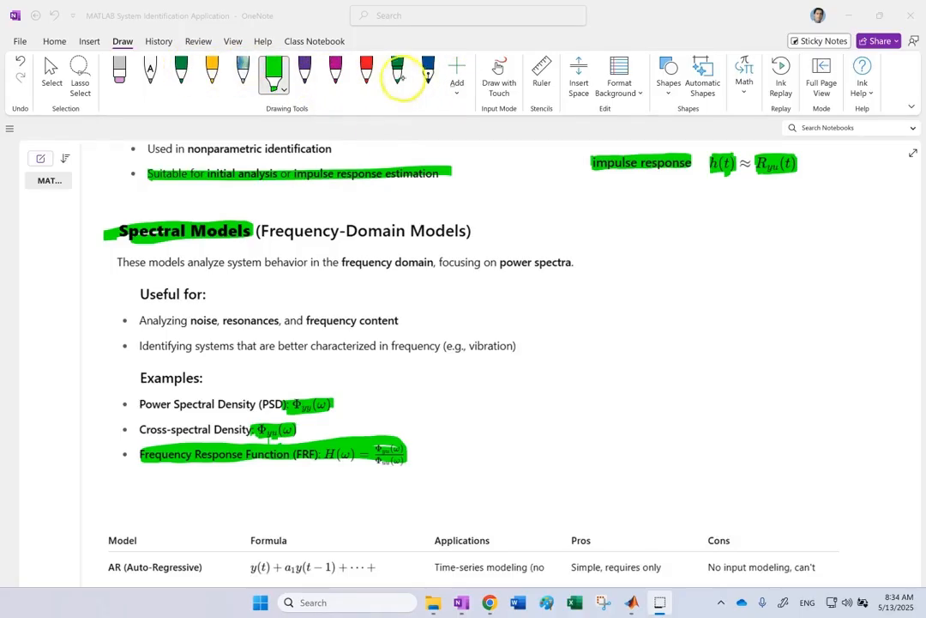
Change the red pen to black and overwrite the power spectral density symbol's subscript with uu.
{"action": "left_click", "coordinate": [367, 74]}
{"action": "left_click", "coordinate": [376, 89]}
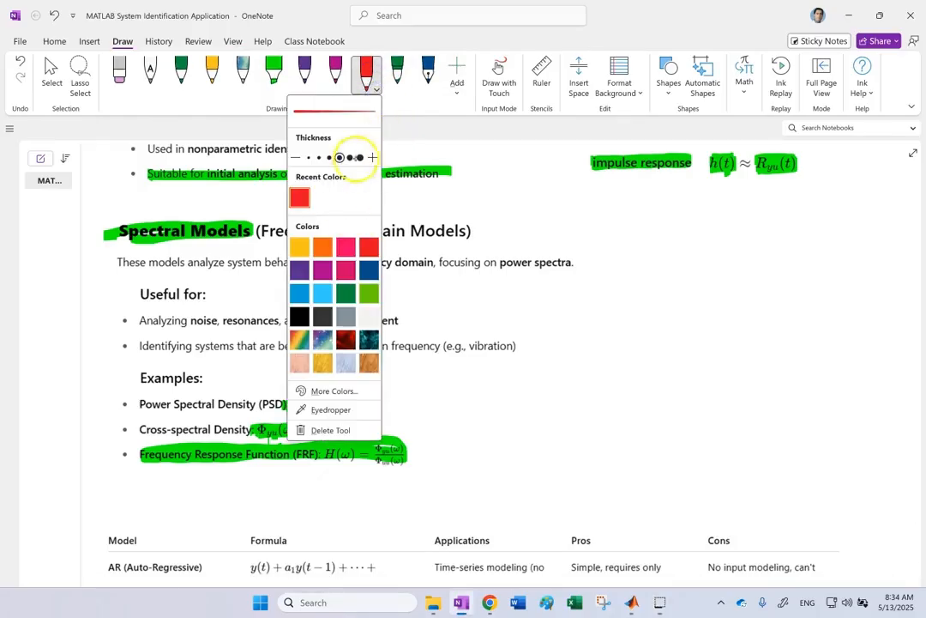
{"action": "left_click", "coordinate": [299, 316]}
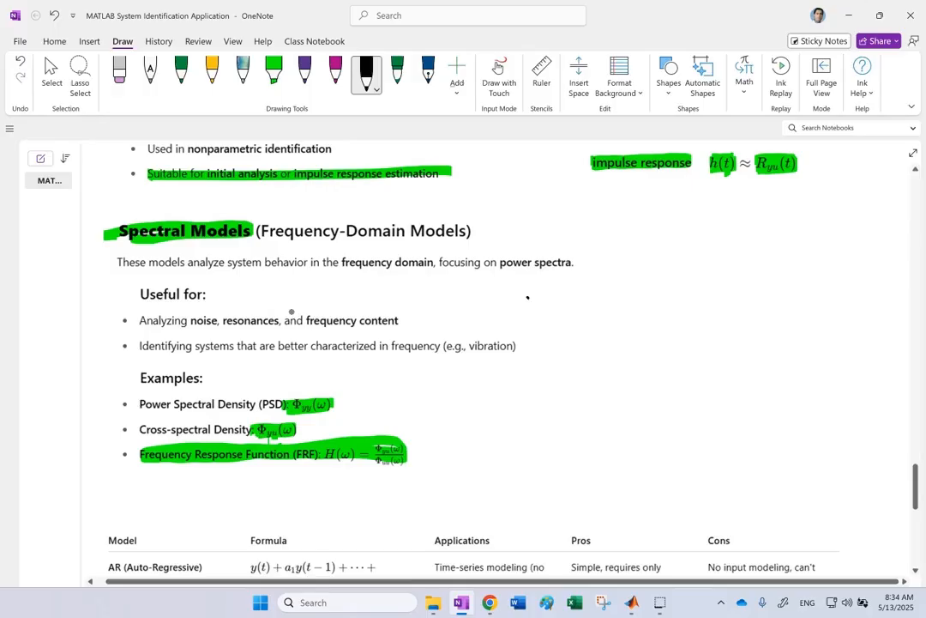
{"action": "left_click_drag", "start_coordinate": [299, 406], "coordinate": [316, 410]}
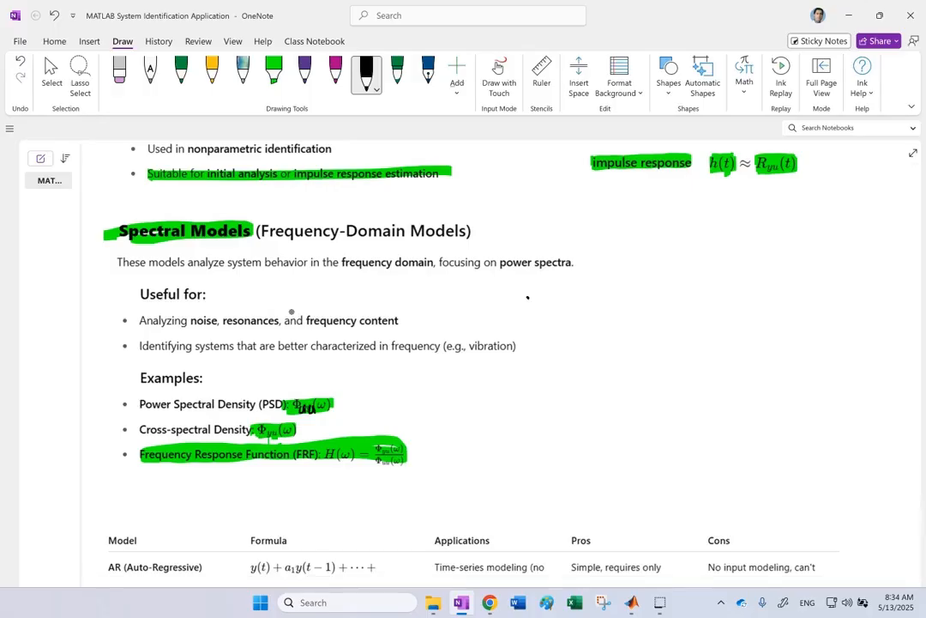
Draw black arrows from the PSD and cross-spectral symbols to the FRF's denominator and numerator, and handwrite a large Φuu beside them.
{"action": "mouse_move", "coordinate": [334, 403]}
{"action": "left_mouse_down"}
{"action": "mouse_move", "coordinate": [424, 442]}
{"action": "mouse_move", "coordinate": [400, 489]}
{"action": "mouse_move", "coordinate": [399, 468]}
{"action": "left_mouse_up"}
{"action": "mouse_move", "coordinate": [299, 428]}
{"action": "left_mouse_down"}
{"action": "mouse_move", "coordinate": [379, 416]}
{"action": "mouse_move", "coordinate": [388, 442]}
{"action": "mouse_move", "coordinate": [393, 436]}
{"action": "left_mouse_up"}
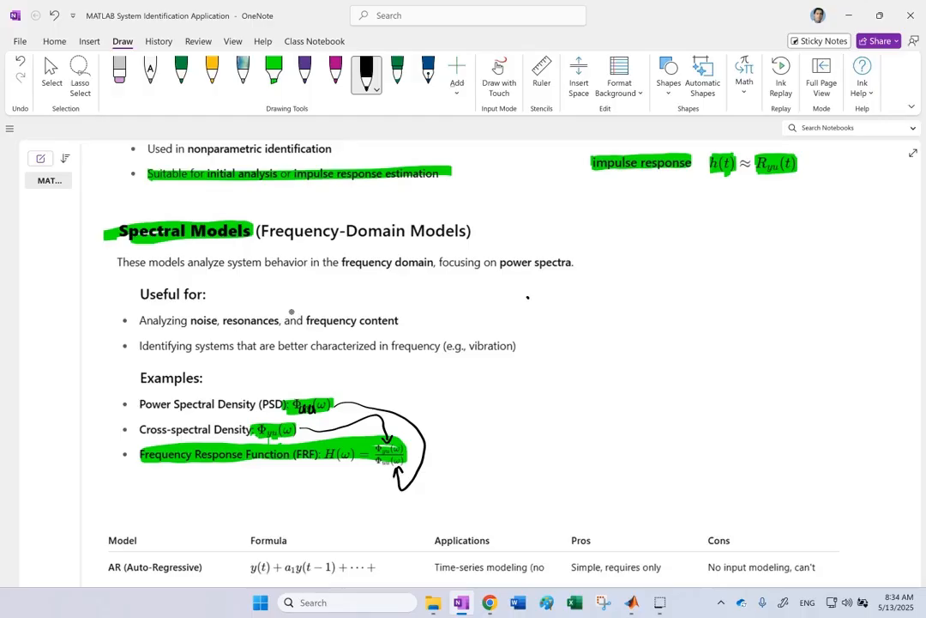
{"action": "mouse_move", "coordinate": [520, 387]}
{"action": "left_mouse_down"}
{"action": "mouse_move", "coordinate": [524, 433]}
{"action": "mouse_move", "coordinate": [547, 417]}
{"action": "mouse_move", "coordinate": [576, 439]}
{"action": "left_mouse_up"}
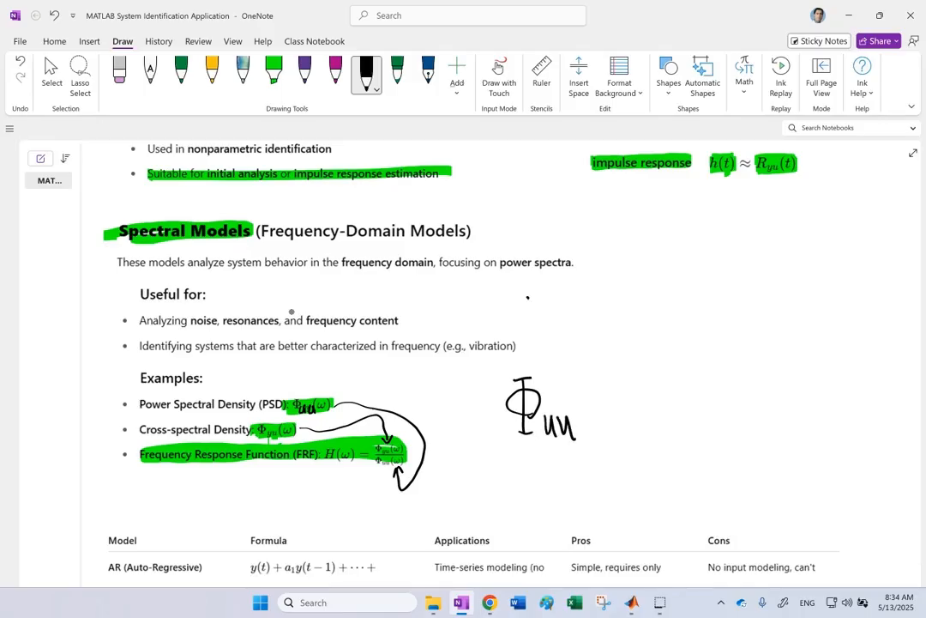
Complete the handwritten power spectral density formula as Φuu(ω) = E[U(ω) Ū(ω)] in black.
{"action": "mouse_move", "coordinate": [588, 384]}
{"action": "left_mouse_down"}
{"action": "mouse_move", "coordinate": [585, 420]}
{"action": "mouse_move", "coordinate": [619, 396]}
{"action": "mouse_move", "coordinate": [626, 420]}
{"action": "mouse_move", "coordinate": [657, 399]}
{"action": "mouse_move", "coordinate": [656, 412]}
{"action": "mouse_move", "coordinate": [686, 419]}
{"action": "mouse_move", "coordinate": [683, 400]}
{"action": "mouse_move", "coordinate": [714, 430]}
{"action": "left_mouse_up"}
{"action": "mouse_move", "coordinate": [724, 393]}
{"action": "left_mouse_down"}
{"action": "mouse_move", "coordinate": [726, 417]}
{"action": "mouse_move", "coordinate": [736, 392]}
{"action": "mouse_move", "coordinate": [745, 429]}
{"action": "mouse_move", "coordinate": [763, 410]}
{"action": "mouse_move", "coordinate": [772, 429]}
{"action": "mouse_move", "coordinate": [795, 394]}
{"action": "mouse_move", "coordinate": [812, 431]}
{"action": "mouse_move", "coordinate": [840, 410]}
{"action": "left_mouse_up"}
{"action": "left_click_drag", "start_coordinate": [843, 400], "coordinate": [846, 432]}
{"action": "mouse_move", "coordinate": [844, 375]}
{"action": "left_mouse_down"}
{"action": "mouse_move", "coordinate": [855, 383]}
{"action": "mouse_move", "coordinate": [848, 442]}
{"action": "left_mouse_up"}
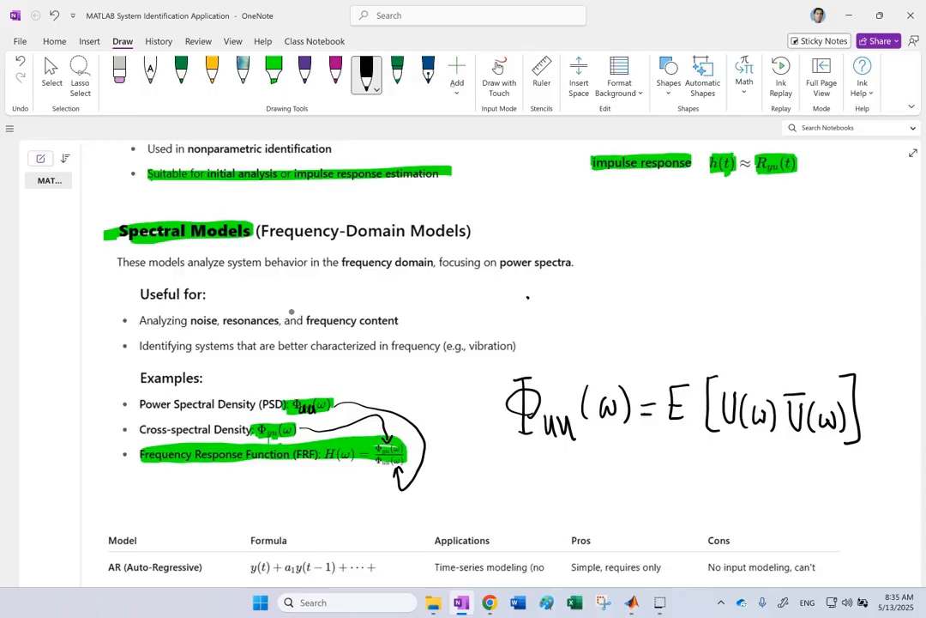
Handwrite the cross-spectral density formula Φyu(ω) = E[Y(ω) Ū(ω)] in black below the Φuu formula.
{"action": "mouse_move", "coordinate": [525, 488]}
{"action": "left_mouse_down"}
{"action": "mouse_move", "coordinate": [537, 480]}
{"action": "mouse_move", "coordinate": [528, 488]}
{"action": "left_mouse_up"}
{"action": "mouse_move", "coordinate": [519, 457]}
{"action": "left_mouse_down"}
{"action": "mouse_move", "coordinate": [520, 504]}
{"action": "mouse_move", "coordinate": [527, 503]}
{"action": "mouse_move", "coordinate": [525, 458]}
{"action": "mouse_move", "coordinate": [551, 494]}
{"action": "mouse_move", "coordinate": [549, 506]}
{"action": "left_mouse_up"}
{"action": "mouse_move", "coordinate": [563, 481]}
{"action": "left_mouse_down"}
{"action": "mouse_move", "coordinate": [594, 509]}
{"action": "mouse_move", "coordinate": [638, 506]}
{"action": "left_mouse_up"}
{"action": "mouse_move", "coordinate": [642, 477]}
{"action": "left_mouse_down"}
{"action": "mouse_move", "coordinate": [646, 513]}
{"action": "mouse_move", "coordinate": [667, 491]}
{"action": "left_mouse_up"}
{"action": "left_click_drag", "start_coordinate": [654, 501], "coordinate": [692, 510]}
{"action": "mouse_move", "coordinate": [675, 495]}
{"action": "left_mouse_down"}
{"action": "mouse_move", "coordinate": [688, 494]}
{"action": "mouse_move", "coordinate": [714, 519]}
{"action": "left_mouse_up"}
{"action": "mouse_move", "coordinate": [730, 483]}
{"action": "left_mouse_down"}
{"action": "mouse_move", "coordinate": [733, 491]}
{"action": "mouse_move", "coordinate": [744, 481]}
{"action": "mouse_move", "coordinate": [741, 518]}
{"action": "left_mouse_up"}
{"action": "mouse_move", "coordinate": [763, 482]}
{"action": "left_mouse_down"}
{"action": "mouse_move", "coordinate": [758, 520]}
{"action": "mouse_move", "coordinate": [783, 494]}
{"action": "left_mouse_up"}
{"action": "mouse_move", "coordinate": [786, 482]}
{"action": "left_mouse_down"}
{"action": "mouse_move", "coordinate": [790, 520]}
{"action": "mouse_move", "coordinate": [811, 516]}
{"action": "mouse_move", "coordinate": [812, 488]}
{"action": "mouse_move", "coordinate": [831, 518]}
{"action": "mouse_move", "coordinate": [854, 497]}
{"action": "mouse_move", "coordinate": [859, 520]}
{"action": "left_mouse_up"}
{"action": "left_click_drag", "start_coordinate": [866, 478], "coordinate": [864, 531]}
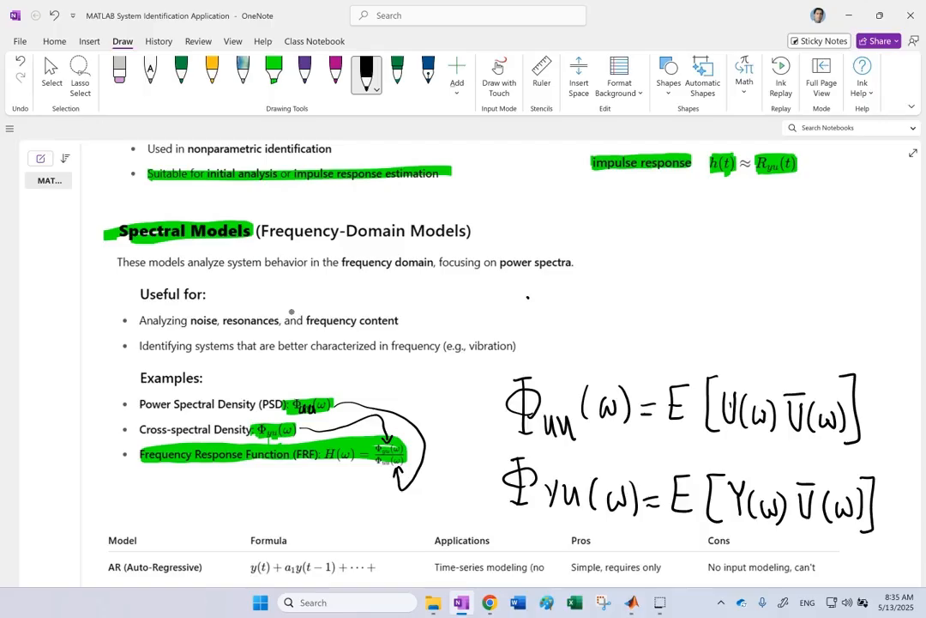
Handwrite U(ω) as the sum from n = -∞ to ∞ of u[n]e^(-jωn) above the Φuu formula.
{"action": "mouse_move", "coordinate": [581, 290]}
{"action": "left_mouse_down"}
{"action": "mouse_move", "coordinate": [588, 326]}
{"action": "mouse_move", "coordinate": [600, 290]}
{"action": "left_mouse_up"}
{"action": "mouse_move", "coordinate": [616, 290]}
{"action": "left_mouse_down"}
{"action": "mouse_move", "coordinate": [611, 330]}
{"action": "mouse_move", "coordinate": [632, 326]}
{"action": "mouse_move", "coordinate": [644, 302]}
{"action": "left_mouse_up"}
{"action": "mouse_move", "coordinate": [649, 290]}
{"action": "left_mouse_down"}
{"action": "mouse_move", "coordinate": [658, 333]}
{"action": "mouse_move", "coordinate": [683, 313]}
{"action": "left_mouse_up"}
{"action": "left_click_drag", "start_coordinate": [672, 321], "coordinate": [685, 320]}
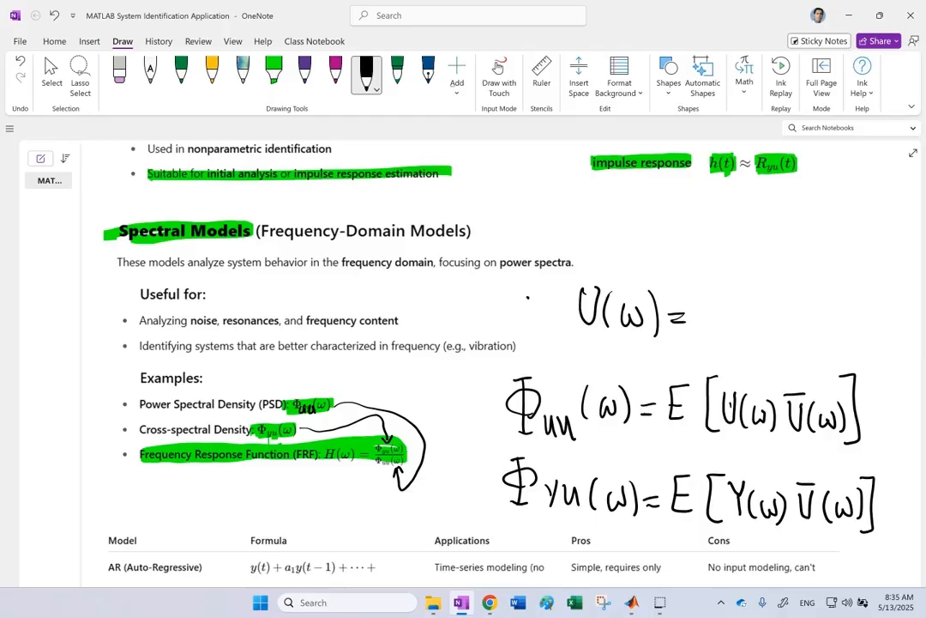
{"action": "mouse_move", "coordinate": [733, 291]}
{"action": "left_mouse_down"}
{"action": "mouse_move", "coordinate": [712, 307]}
{"action": "mouse_move", "coordinate": [734, 328]}
{"action": "left_mouse_up"}
{"action": "left_click_drag", "start_coordinate": [691, 353], "coordinate": [710, 349]}
{"action": "left_click_drag", "start_coordinate": [713, 346], "coordinate": [750, 345]}
{"action": "mouse_move", "coordinate": [705, 276]}
{"action": "left_mouse_down"}
{"action": "mouse_move", "coordinate": [727, 273]}
{"action": "mouse_move", "coordinate": [719, 271]}
{"action": "mouse_move", "coordinate": [769, 322]}
{"action": "left_mouse_up"}
{"action": "mouse_move", "coordinate": [776, 303]}
{"action": "left_mouse_down"}
{"action": "mouse_move", "coordinate": [777, 319]}
{"action": "mouse_move", "coordinate": [811, 312]}
{"action": "mouse_move", "coordinate": [812, 326]}
{"action": "left_mouse_up"}
{"action": "mouse_move", "coordinate": [817, 280]}
{"action": "left_mouse_down"}
{"action": "mouse_move", "coordinate": [829, 279]}
{"action": "mouse_move", "coordinate": [816, 300]}
{"action": "mouse_move", "coordinate": [816, 284]}
{"action": "mouse_move", "coordinate": [845, 277]}
{"action": "mouse_move", "coordinate": [870, 293]}
{"action": "left_mouse_up"}
{"action": "left_click", "coordinate": [821, 270]}
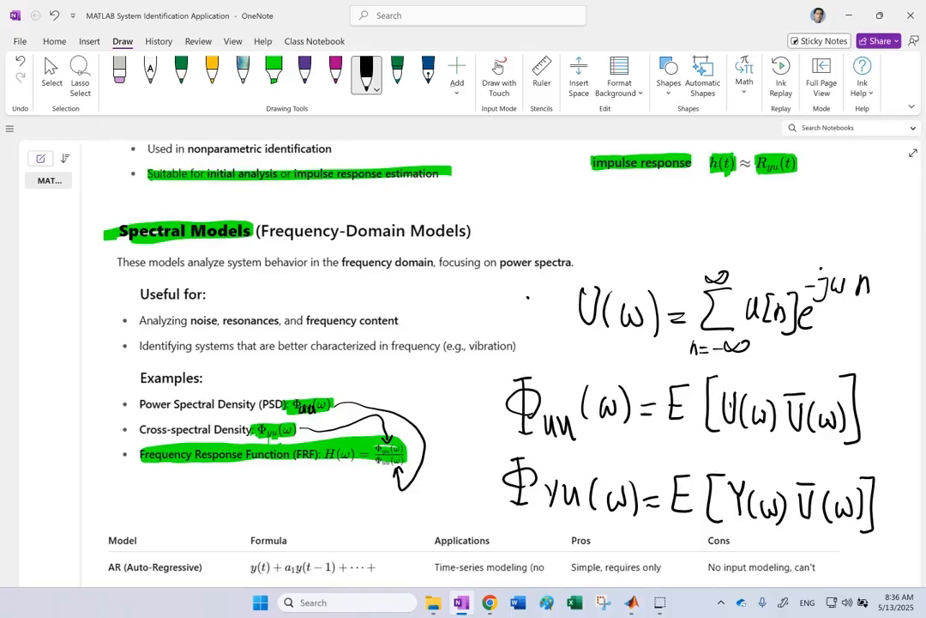
Erase the sum's lower limit, rewrite it as n = 1 in black, and circle the FRF formula for H(ω).
{"action": "left_click", "coordinate": [120, 71]}
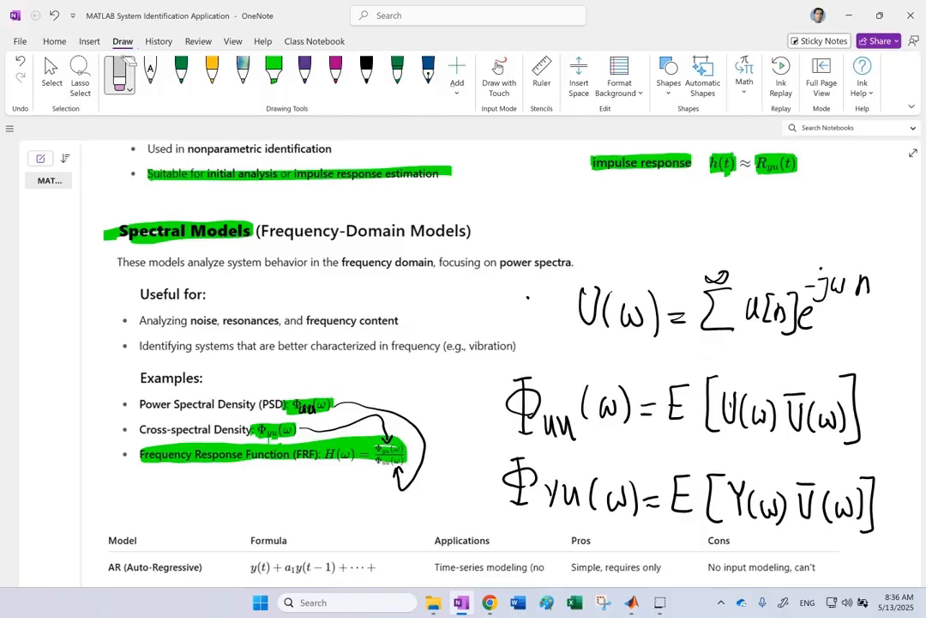
{"action": "left_click", "coordinate": [366, 73]}
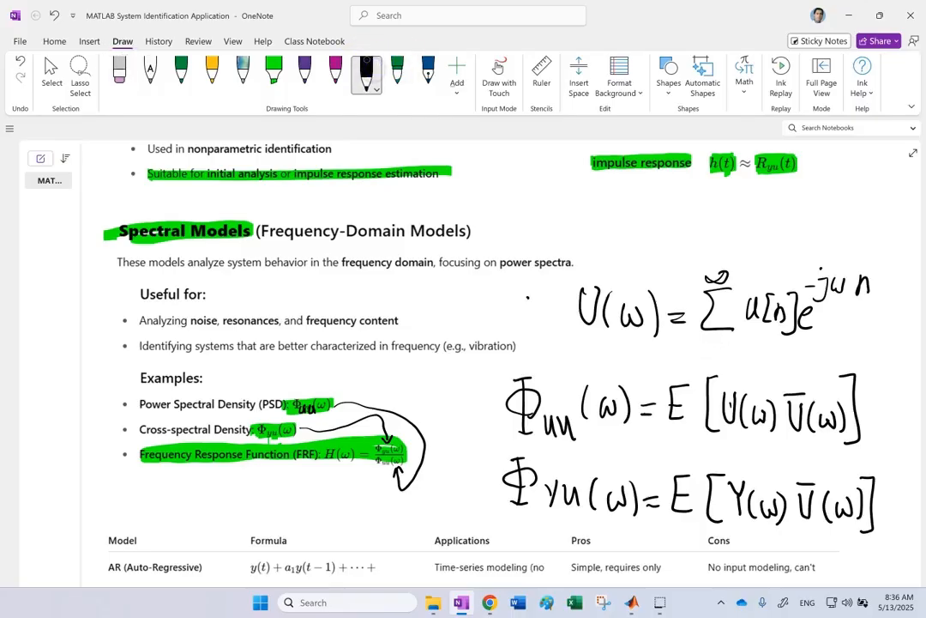
{"action": "left_click_drag", "start_coordinate": [691, 347], "coordinate": [699, 358]}
{"action": "left_click_drag", "start_coordinate": [706, 348], "coordinate": [720, 354]}
{"action": "left_click_drag", "start_coordinate": [731, 341], "coordinate": [733, 360]}
{"action": "mouse_move", "coordinate": [320, 454]}
{"action": "left_mouse_down"}
{"action": "mouse_move", "coordinate": [395, 474]}
{"action": "mouse_move", "coordinate": [319, 457]}
{"action": "left_mouse_up"}
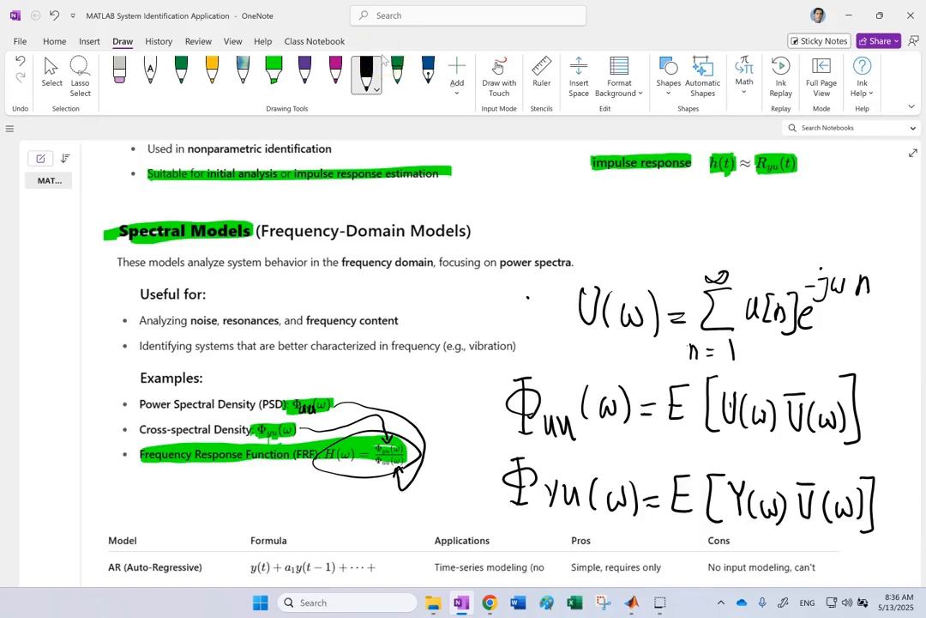
Highlight "(Frequency-Domain Models)" in the Spectral Models heading and "Correlation Models" in its heading in green.
{"action": "left_click", "coordinate": [273, 73]}
{"action": "left_click_drag", "start_coordinate": [255, 230], "coordinate": [489, 230]}
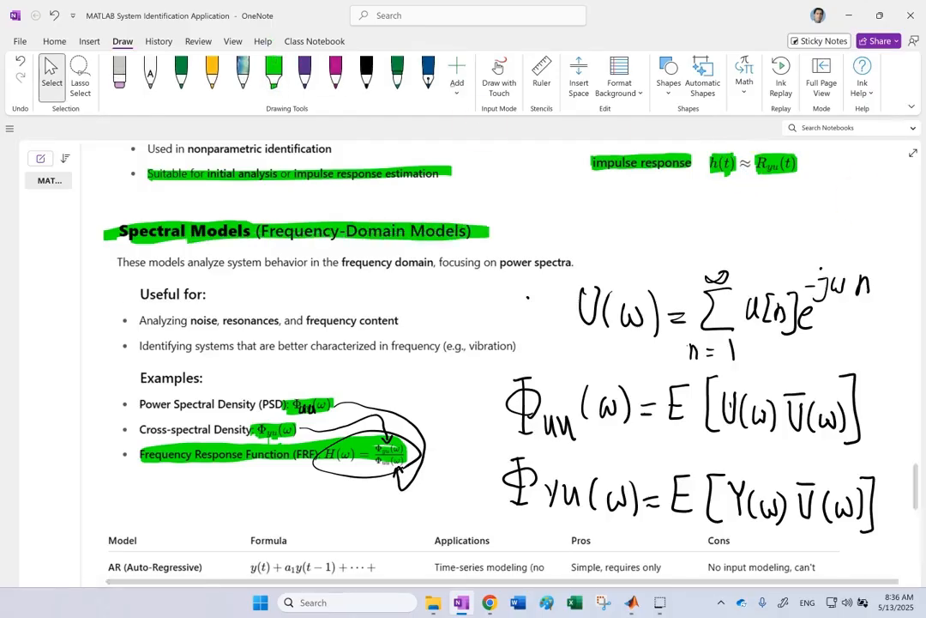
{"action": "scroll", "coordinate": [688, 357], "scroll_direction": "up", "scroll_amount": 1}
{"action": "scroll", "coordinate": [688, 357], "scroll_direction": "up", "scroll_amount": 5}
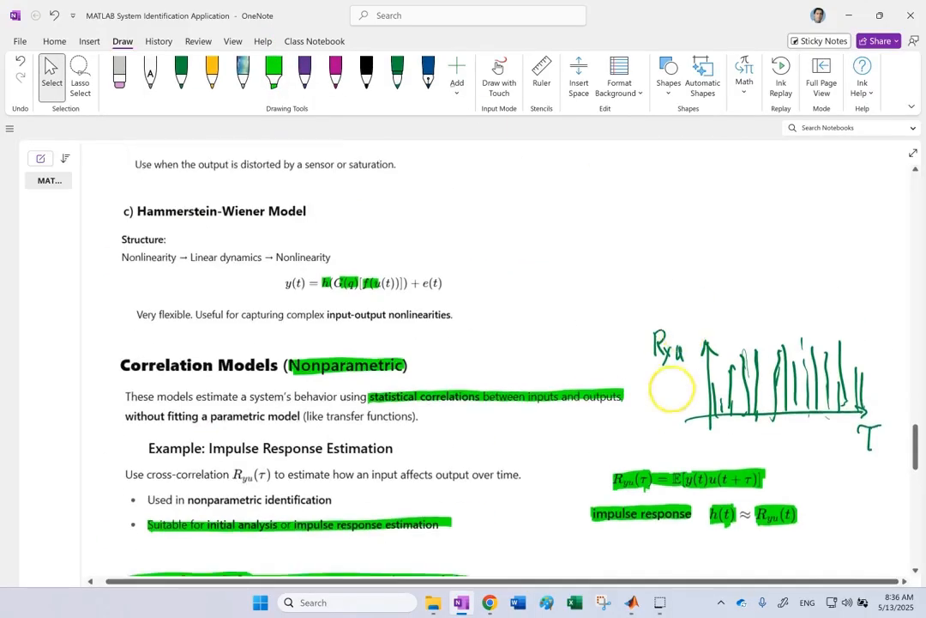
{"action": "scroll", "coordinate": [678, 369], "scroll_direction": "down", "scroll_amount": 2}
{"action": "mouse_move", "coordinate": [122, 291]}
{"action": "left_mouse_down"}
{"action": "mouse_move", "coordinate": [192, 296]}
{"action": "mouse_move", "coordinate": [109, 298]}
{"action": "left_mouse_up"}
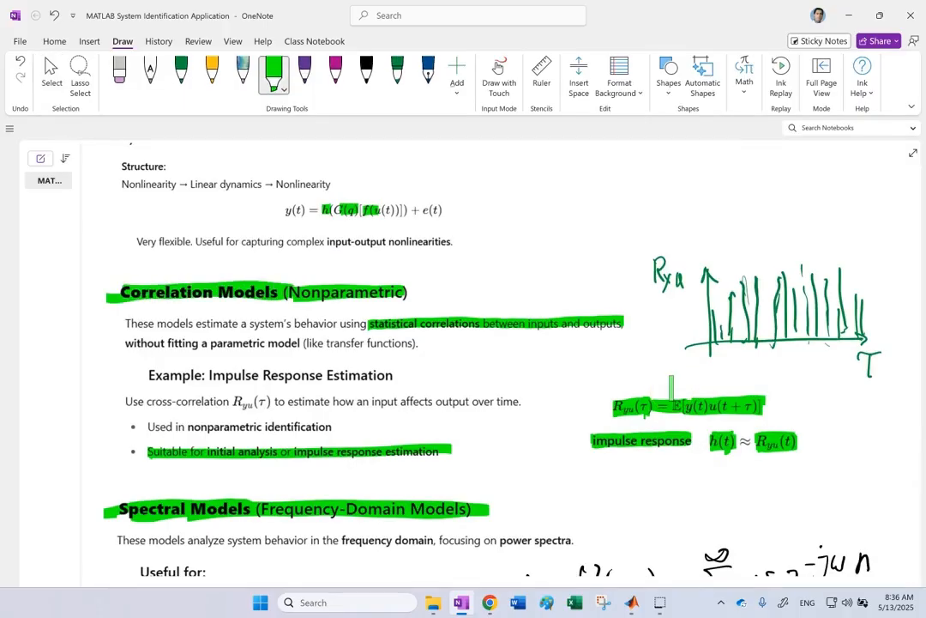
Change the black pen to red and draw a star beside the Correlation Models and Spectral Models headings.
{"action": "left_click", "coordinate": [366, 73]}
{"action": "left_click", "coordinate": [376, 88]}
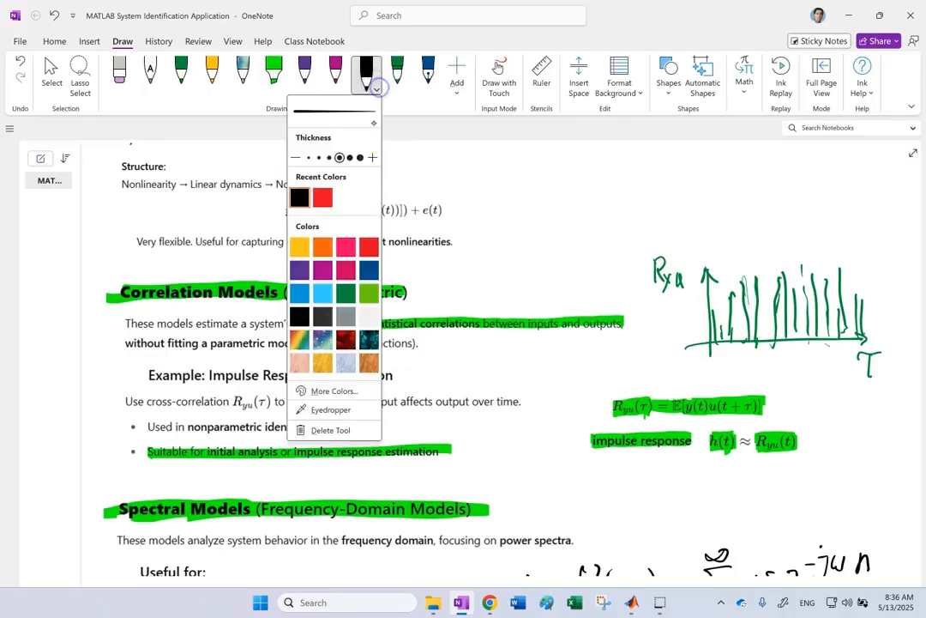
{"action": "left_click", "coordinate": [322, 199]}
{"action": "mouse_move", "coordinate": [436, 305]}
{"action": "left_mouse_down"}
{"action": "mouse_move", "coordinate": [462, 300]}
{"action": "mouse_move", "coordinate": [436, 306]}
{"action": "left_mouse_up"}
{"action": "mouse_move", "coordinate": [500, 521]}
{"action": "left_mouse_down"}
{"action": "mouse_move", "coordinate": [528, 519]}
{"action": "mouse_move", "coordinate": [500, 520]}
{"action": "left_mouse_up"}
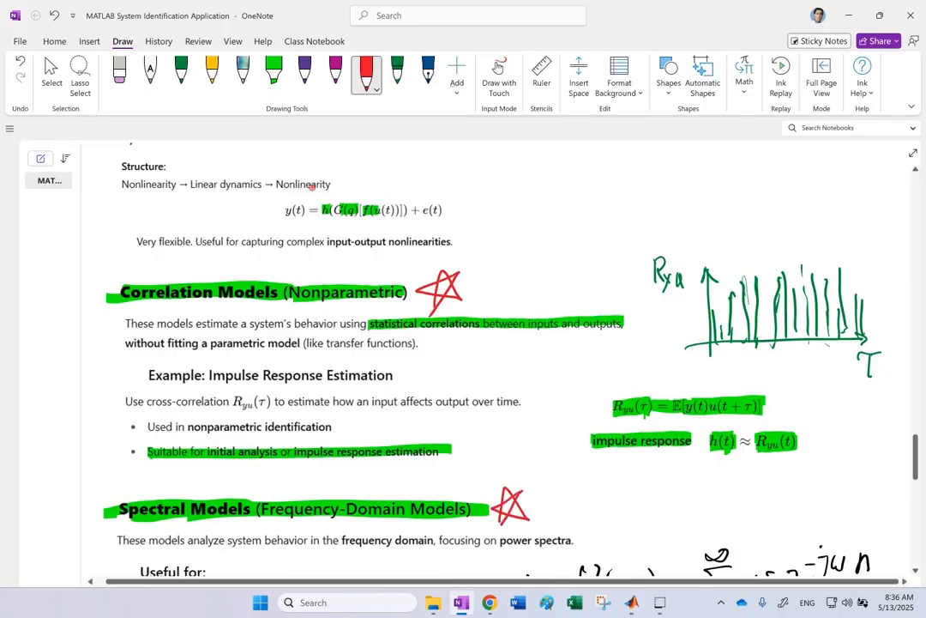
{"action": "left_click", "coordinate": [52, 76]}
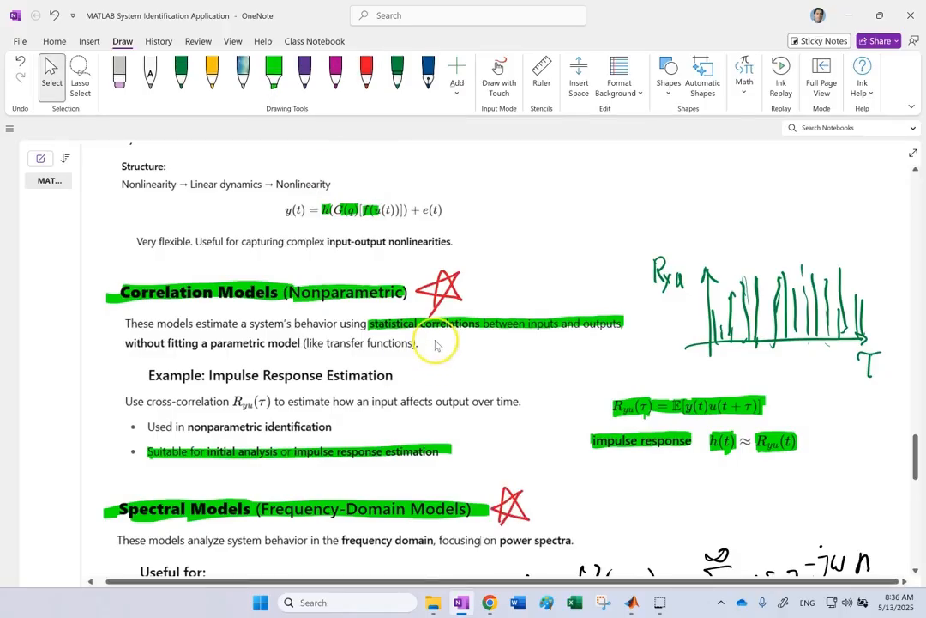
Review the Hammerstein and Wiener sections and the model comparison table's formulas, applications, pros and cons.
{"action": "scroll", "coordinate": [436, 344], "scroll_direction": "up", "scroll_amount": 1}
{"action": "scroll", "coordinate": [436, 345], "scroll_direction": "up", "scroll_amount": 5}
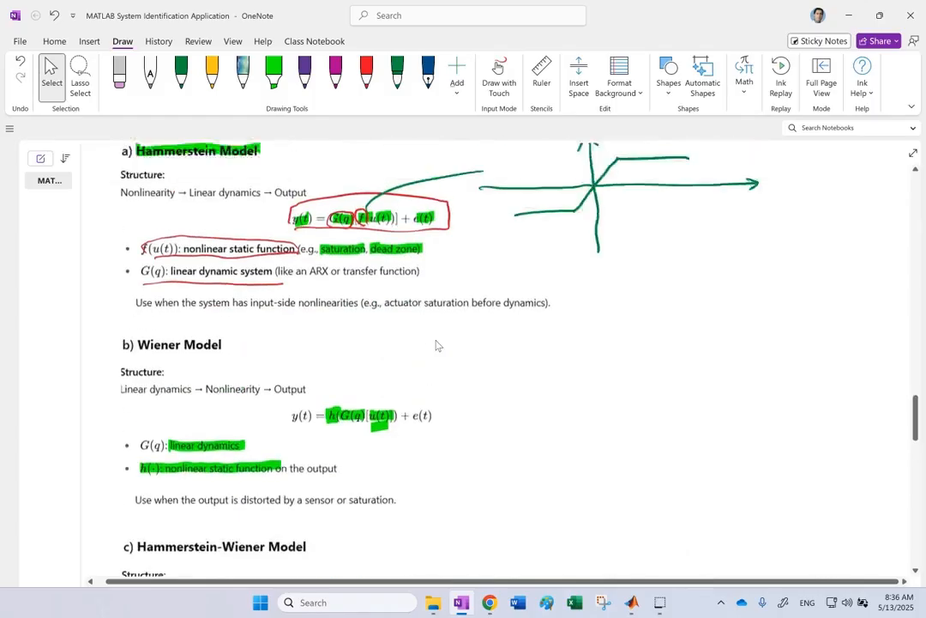
{"action": "scroll", "coordinate": [436, 345], "scroll_direction": "down", "scroll_amount": 10}
{"action": "scroll", "coordinate": [435, 344], "scroll_direction": "down", "scroll_amount": 10}
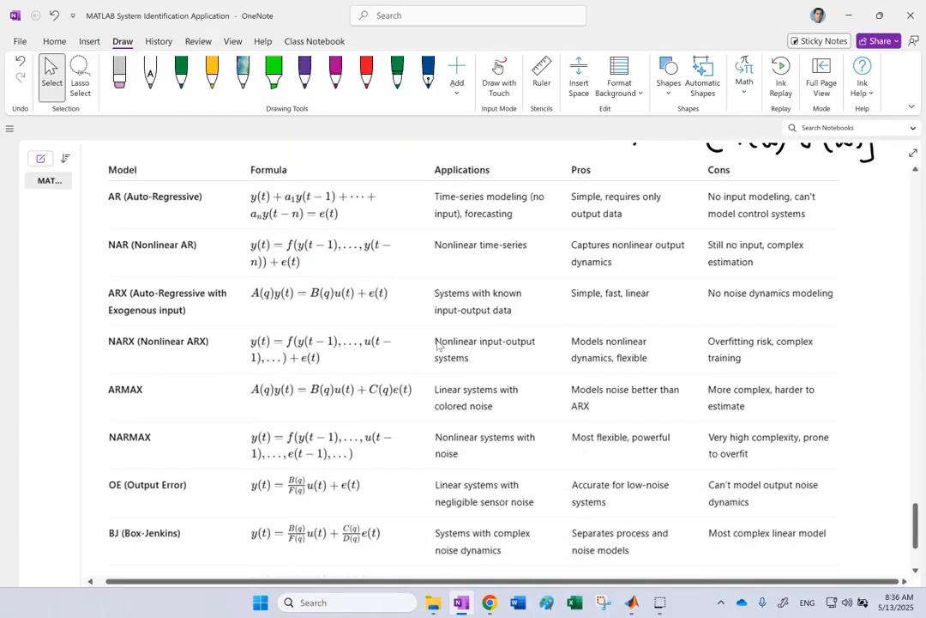
{"action": "scroll", "coordinate": [438, 345], "scroll_direction": "down", "scroll_amount": 5}
{"action": "scroll", "coordinate": [437, 345], "scroll_direction": "up", "scroll_amount": 5}
{"action": "left_click", "coordinate": [438, 340]}
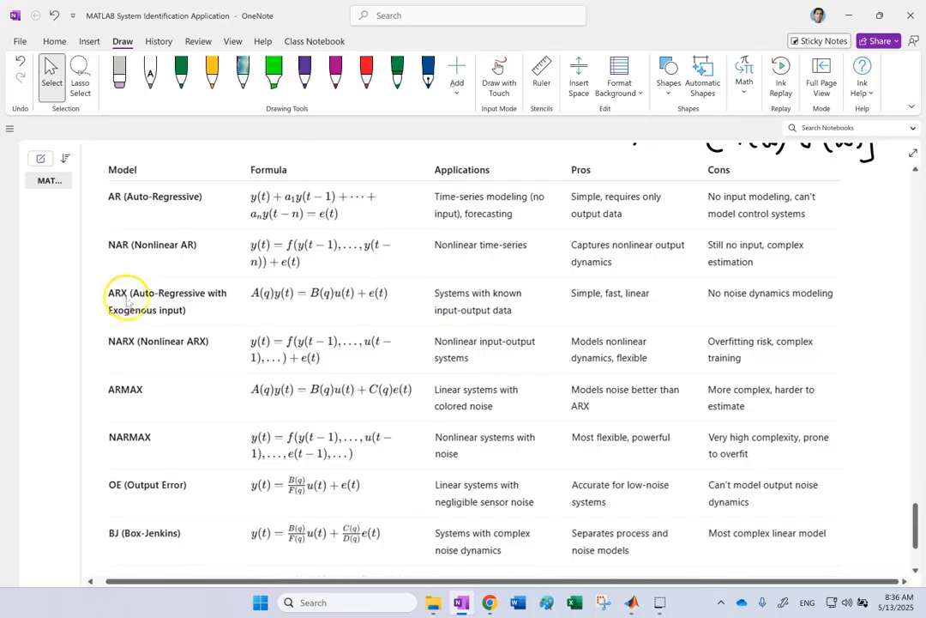
{"action": "scroll", "coordinate": [128, 349], "scroll_direction": "down", "scroll_amount": 2}
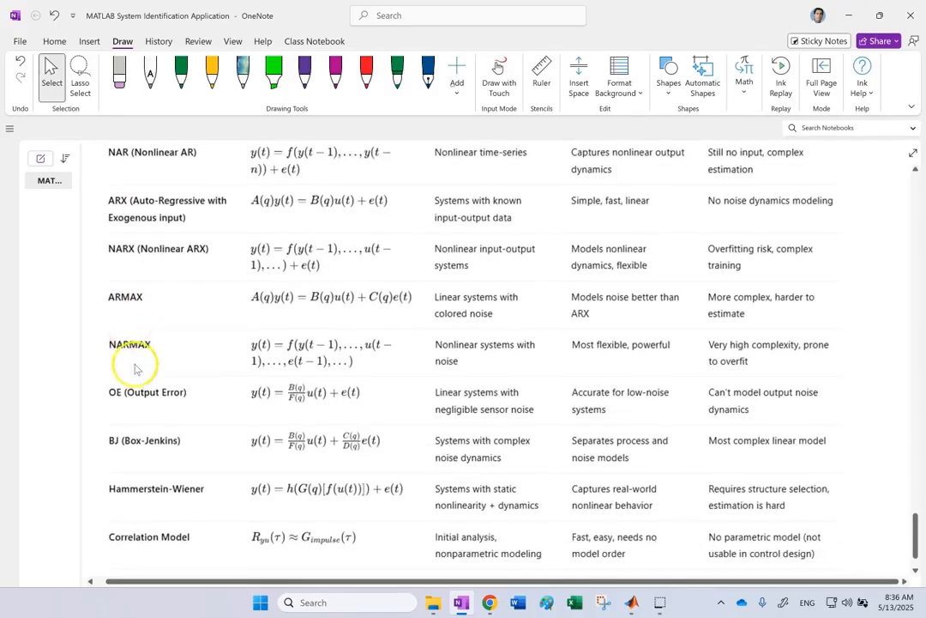
{"action": "scroll", "coordinate": [136, 368], "scroll_direction": "down", "scroll_amount": 2}
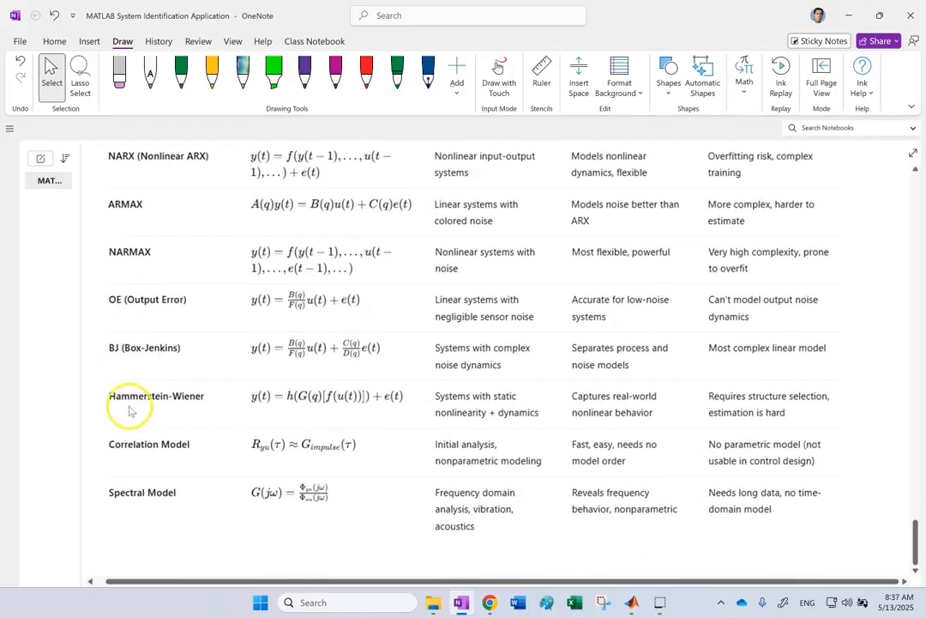
{"action": "scroll", "coordinate": [431, 467], "scroll_direction": "up", "scroll_amount": 6}
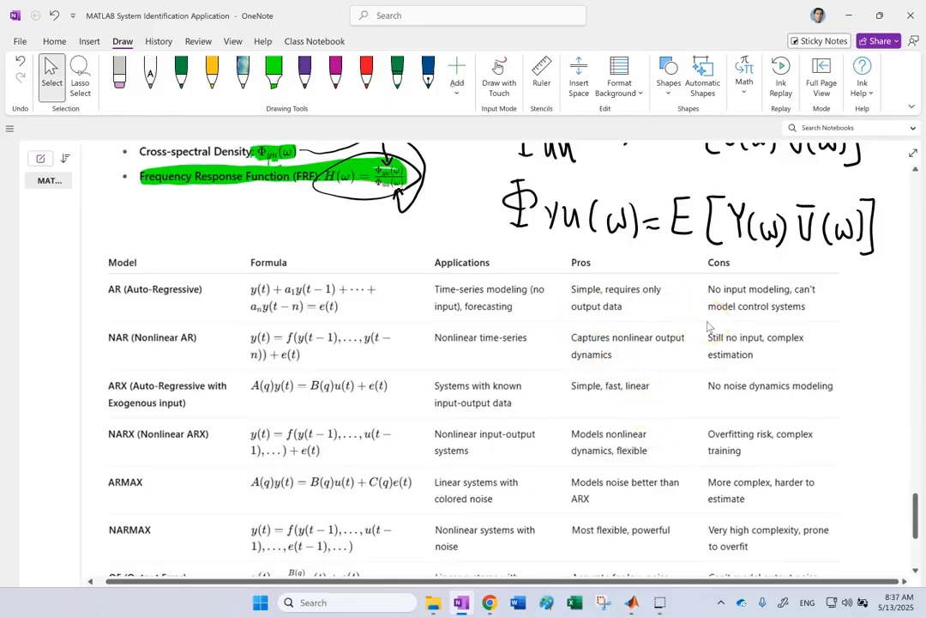
In the table's AR and NAR rows, highlight "Time-series modeling", "Nonlinear time-series", "Simple", "No input modeling" and "Still no input, complex" in green.
{"action": "left_click", "coordinate": [274, 71]}
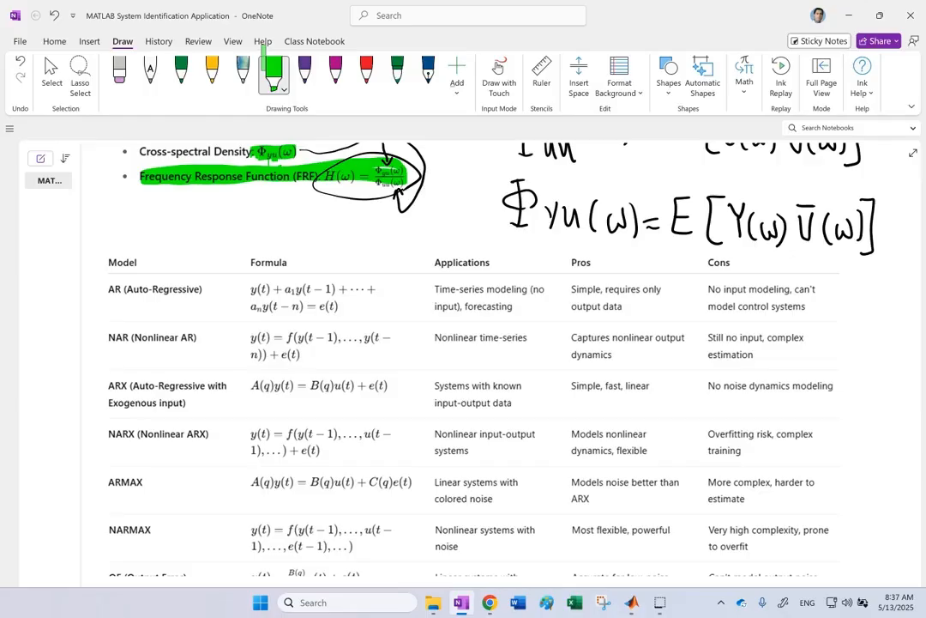
{"action": "left_click_drag", "start_coordinate": [435, 290], "coordinate": [529, 290]}
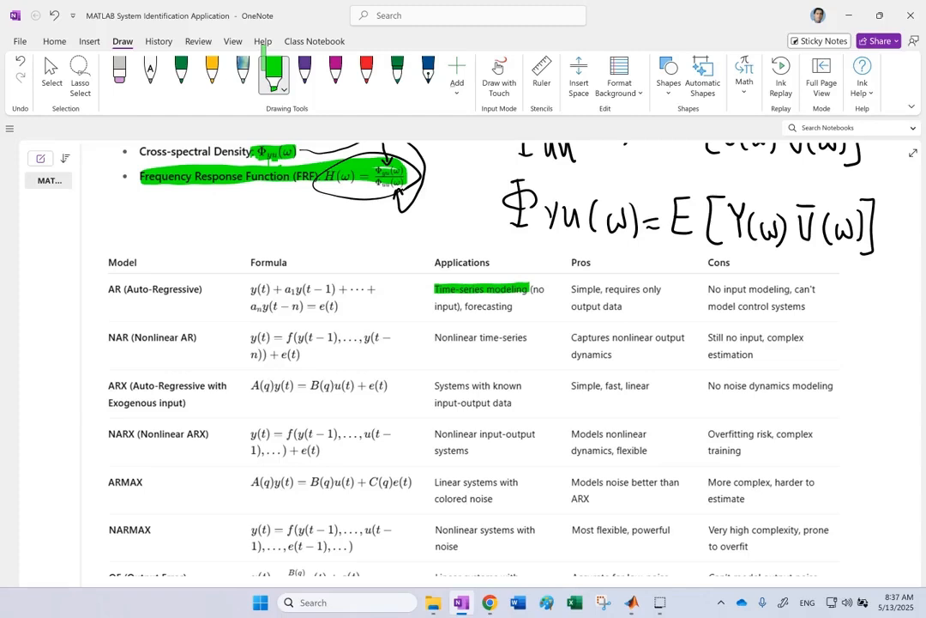
{"action": "left_click_drag", "start_coordinate": [435, 337], "coordinate": [527, 337]}
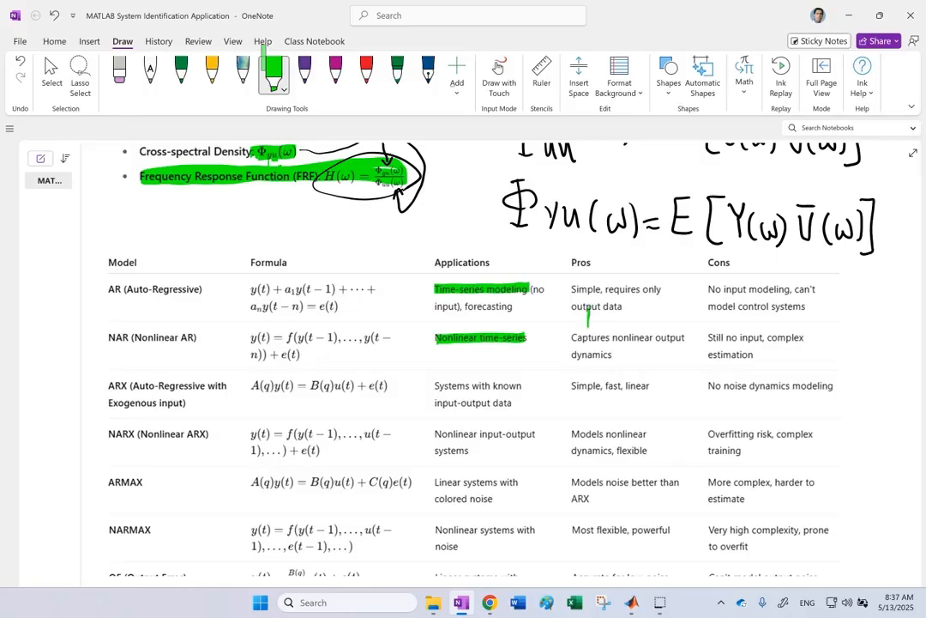
{"action": "left_click_drag", "start_coordinate": [572, 289], "coordinate": [603, 289]}
{"action": "left_click_drag", "start_coordinate": [708, 290], "coordinate": [792, 289]}
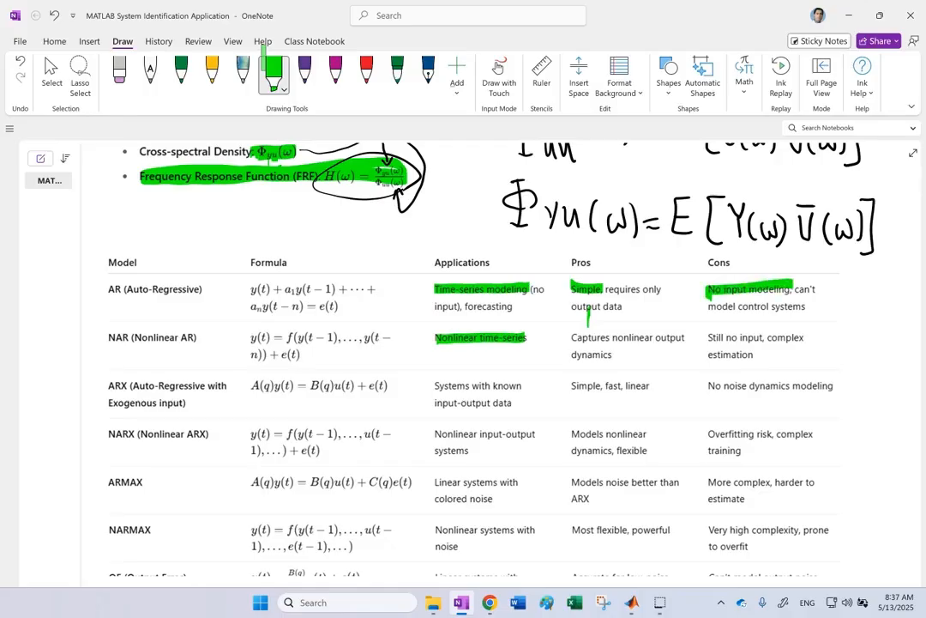
{"action": "left_click_drag", "start_coordinate": [714, 338], "coordinate": [806, 339]}
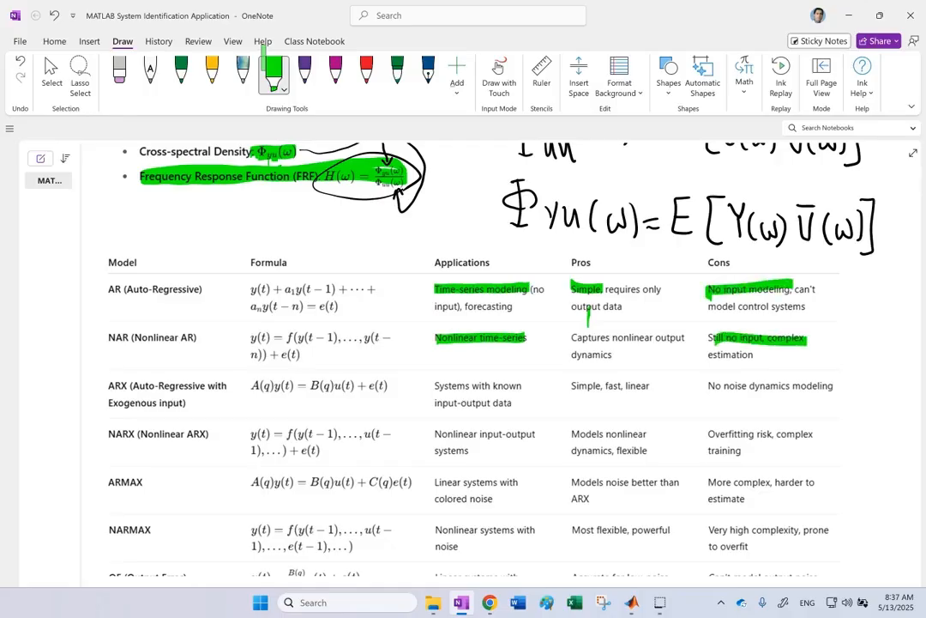
Highlight the ARX and NARX names, their pros and cons, and NARX's application "Nonlinear input-output systems" in green.
{"action": "mouse_move", "coordinate": [106, 385]}
{"action": "left_mouse_down"}
{"action": "mouse_move", "coordinate": [228, 387]}
{"action": "mouse_move", "coordinate": [208, 401]}
{"action": "left_mouse_up"}
{"action": "left_click_drag", "start_coordinate": [100, 433], "coordinate": [213, 439]}
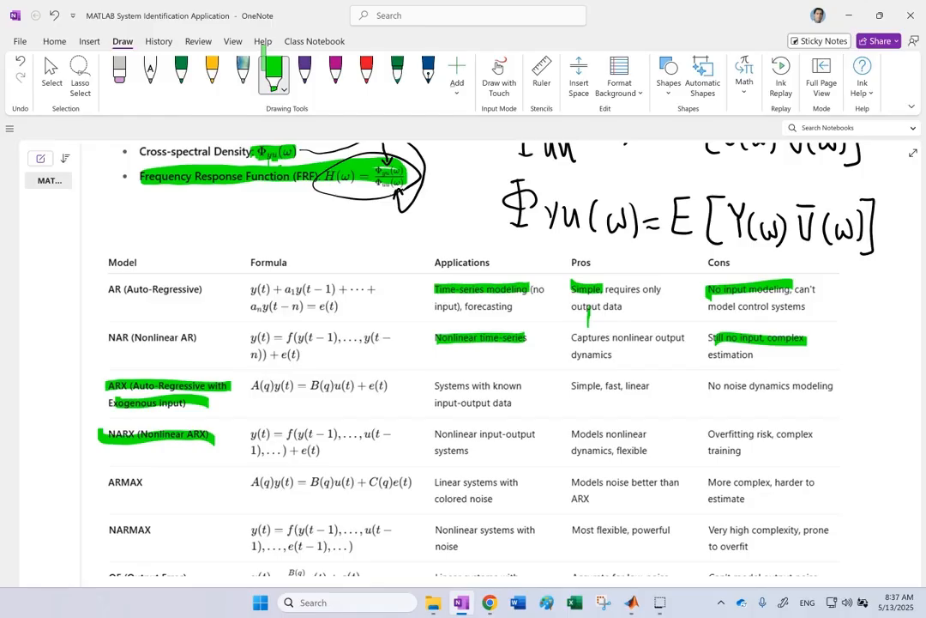
{"action": "left_click_drag", "start_coordinate": [708, 386], "coordinate": [838, 387]}
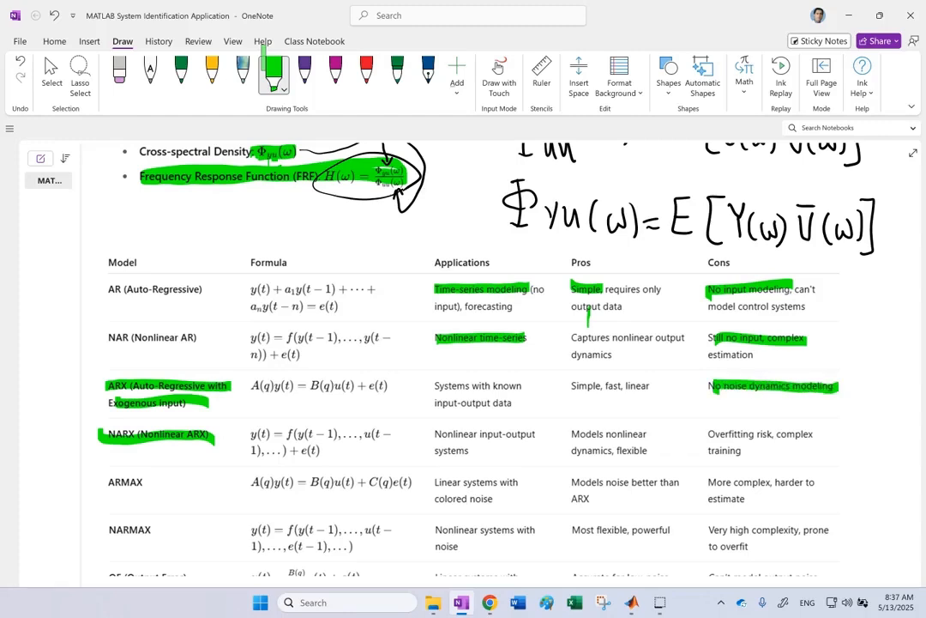
{"action": "left_click_drag", "start_coordinate": [580, 388], "coordinate": [645, 384]}
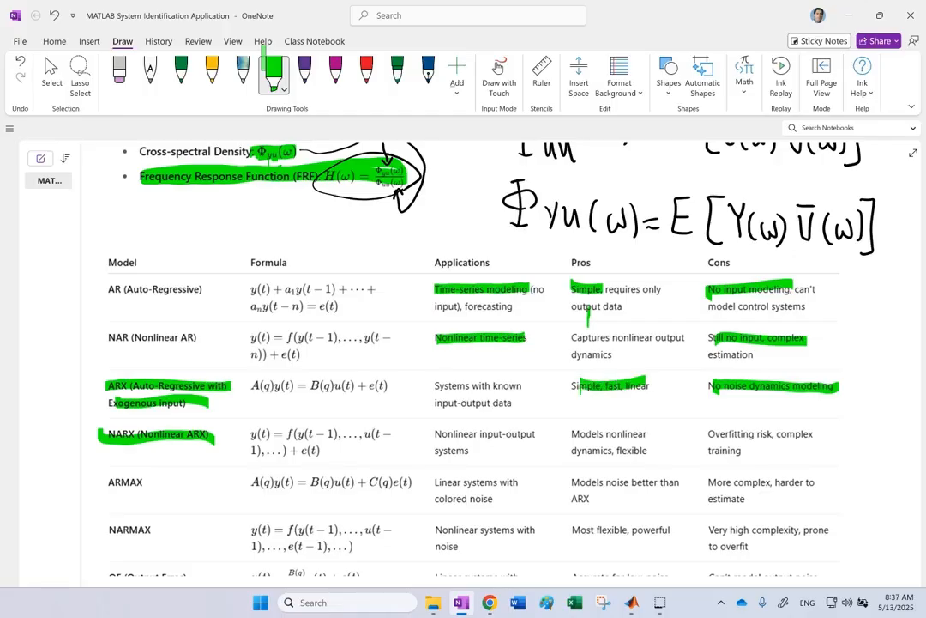
{"action": "mouse_move", "coordinate": [571, 434]}
{"action": "left_mouse_down"}
{"action": "mouse_move", "coordinate": [656, 433]}
{"action": "mouse_move", "coordinate": [649, 450]}
{"action": "left_mouse_up"}
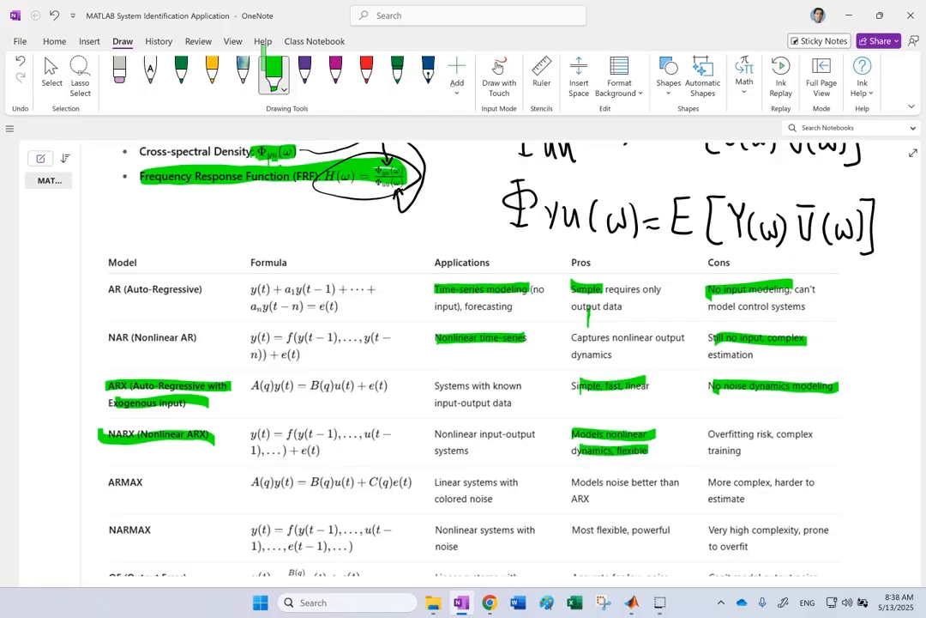
{"action": "left_click_drag", "start_coordinate": [436, 435], "coordinate": [548, 432]}
{"action": "left_click_drag", "start_coordinate": [435, 451], "coordinate": [468, 451]}
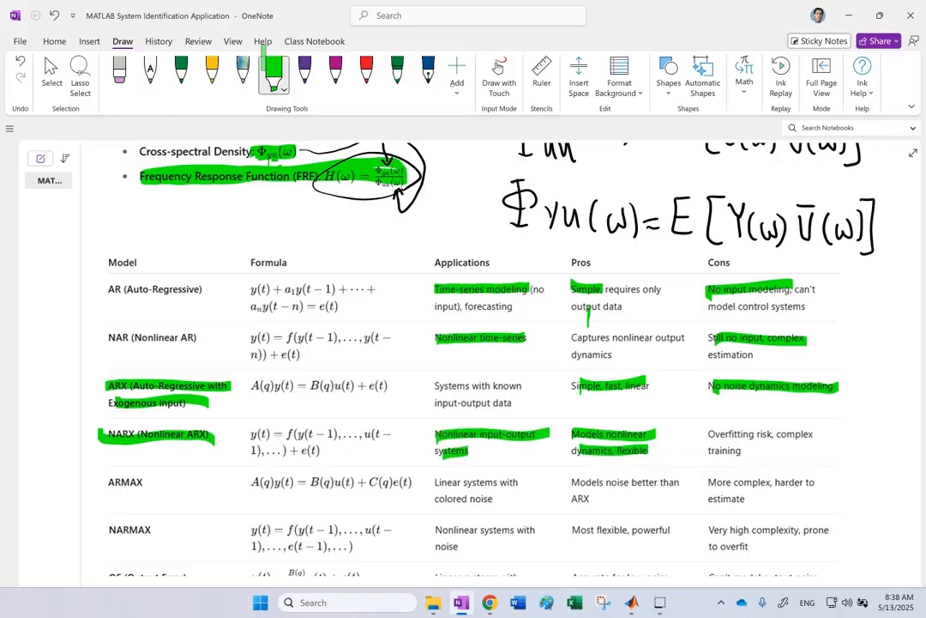
{"action": "mouse_move", "coordinate": [710, 433]}
{"action": "left_mouse_down"}
{"action": "mouse_move", "coordinate": [822, 435]}
{"action": "mouse_move", "coordinate": [762, 443]}
{"action": "left_mouse_up"}
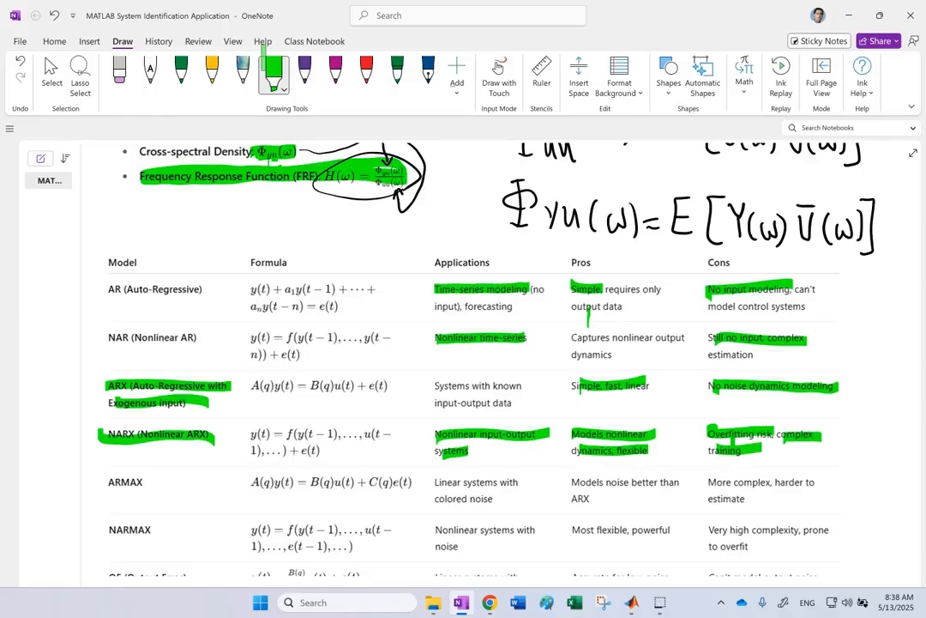
Highlight the pros of ARMAX, NARMAX, BJ and Hammerstein-Wiener in green, plus "estimation is hard" in the Hammerstein-Wiener cons.
{"action": "left_click", "coordinate": [158, 41]}
{"action": "scroll", "coordinate": [347, 305], "scroll_direction": "down", "scroll_amount": 3}
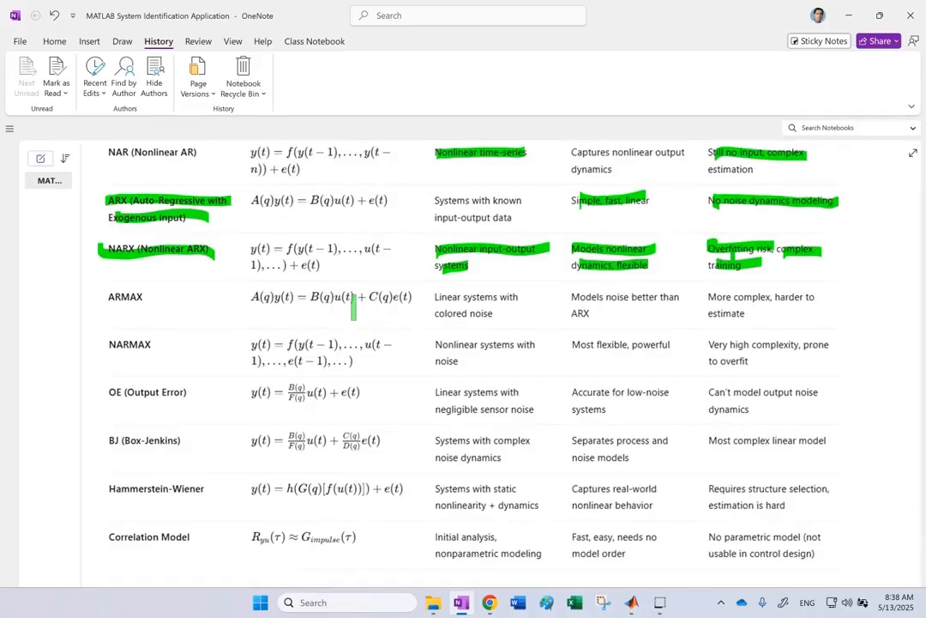
{"action": "left_click_drag", "start_coordinate": [579, 297], "coordinate": [679, 296]}
{"action": "left_click_drag", "start_coordinate": [580, 348], "coordinate": [670, 344]}
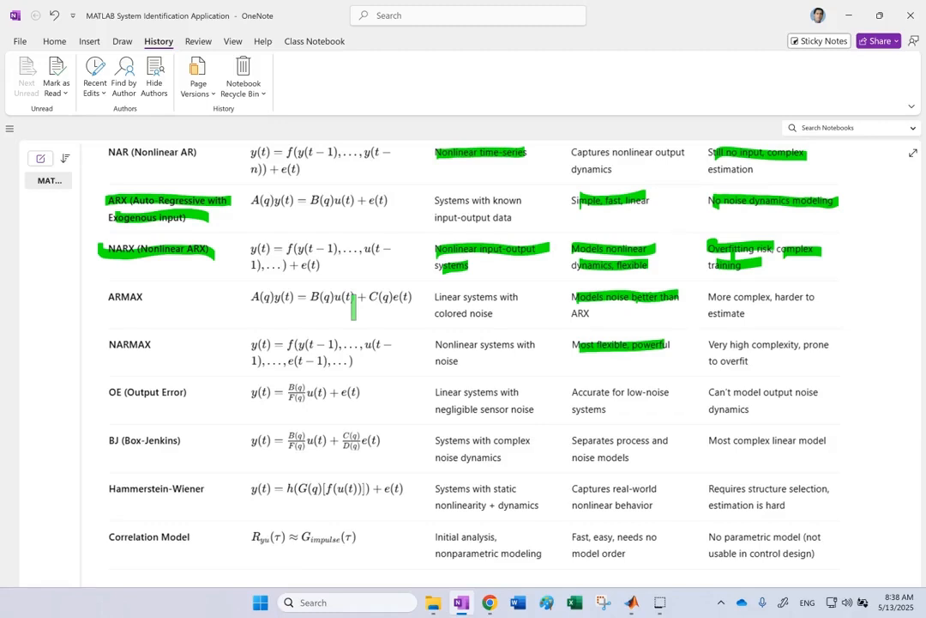
{"action": "left_click_drag", "start_coordinate": [573, 438], "coordinate": [667, 440]}
{"action": "left_click_drag", "start_coordinate": [572, 457], "coordinate": [631, 457]}
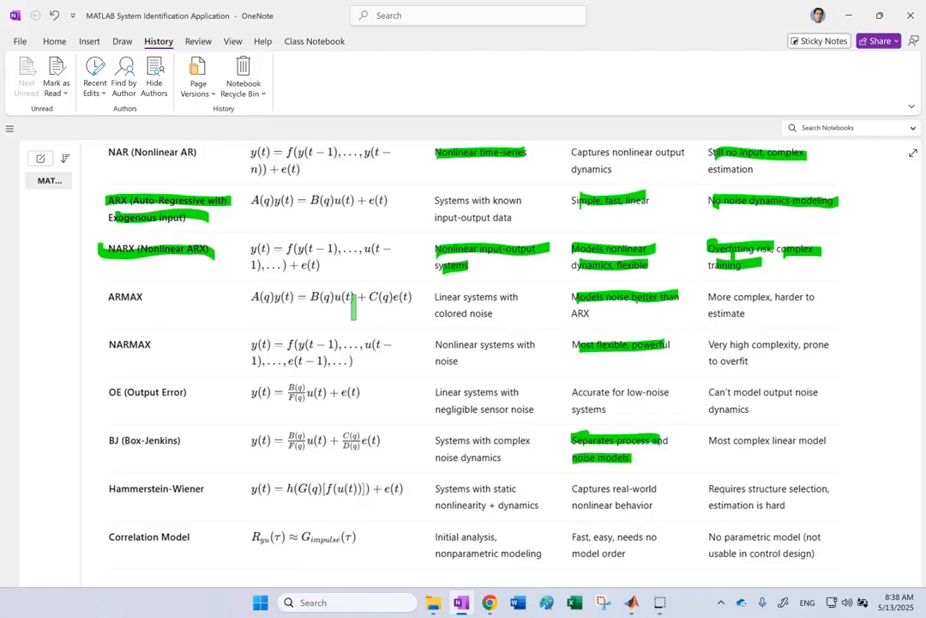
{"action": "mouse_move", "coordinate": [571, 487]}
{"action": "left_mouse_down"}
{"action": "mouse_move", "coordinate": [658, 486]}
{"action": "mouse_move", "coordinate": [623, 503]}
{"action": "mouse_move", "coordinate": [658, 500]}
{"action": "left_mouse_up"}
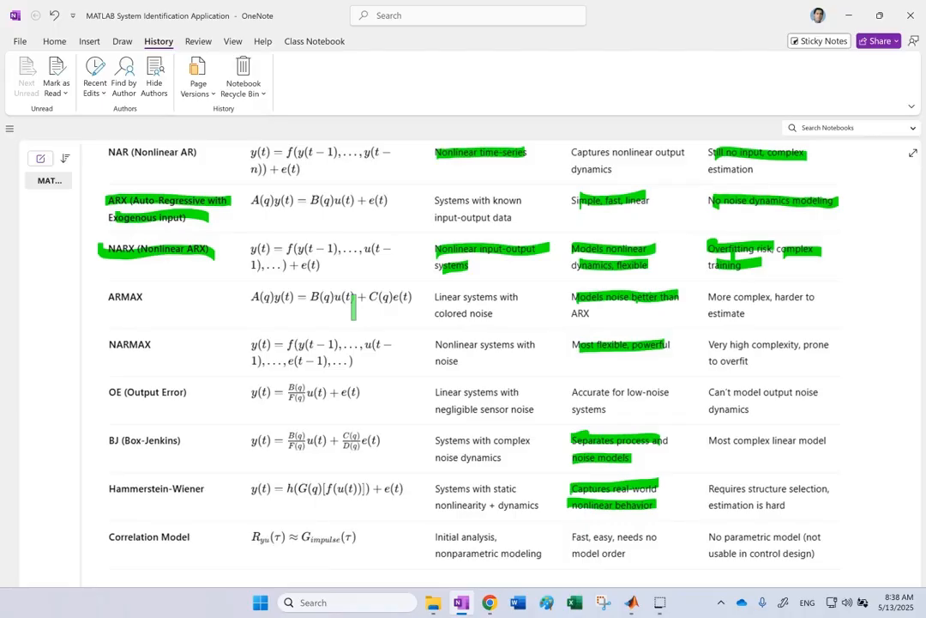
{"action": "left_click_drag", "start_coordinate": [702, 509], "coordinate": [796, 504]}
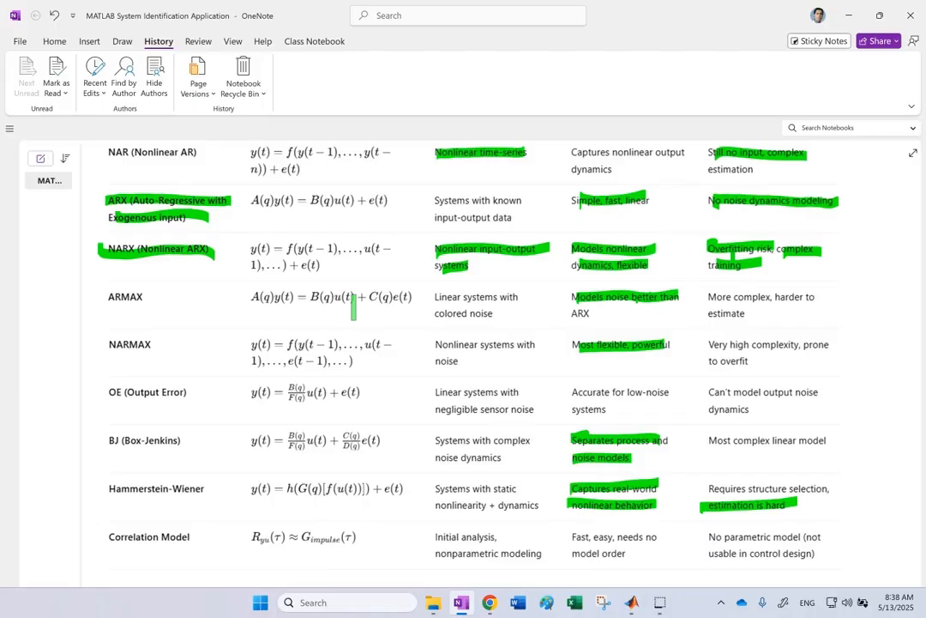
Highlight the applications of ARMAX, OE, BJ and Hammerstein-Wiener in the comparison table in green.
{"action": "left_click_drag", "start_coordinate": [435, 294], "coordinate": [531, 292]}
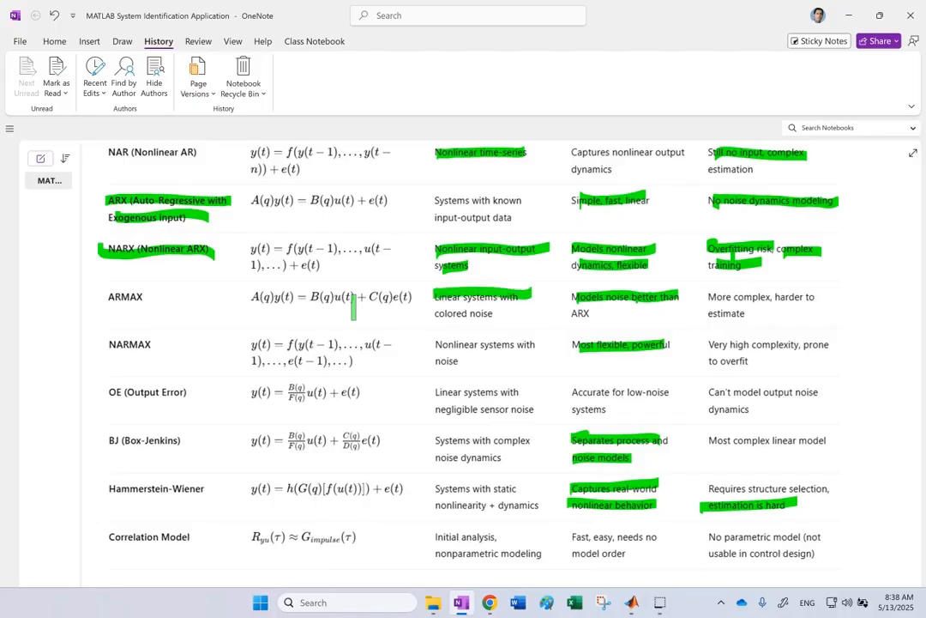
{"action": "left_click_drag", "start_coordinate": [429, 317], "coordinate": [500, 309]}
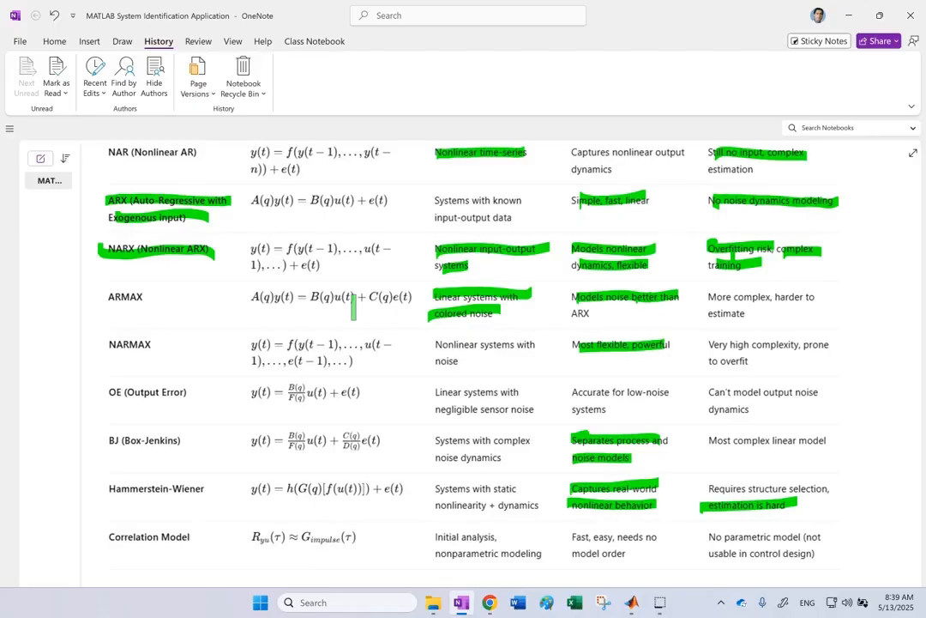
{"action": "mouse_move", "coordinate": [430, 396]}
{"action": "left_mouse_down"}
{"action": "mouse_move", "coordinate": [525, 387]}
{"action": "mouse_move", "coordinate": [525, 408]}
{"action": "left_mouse_up"}
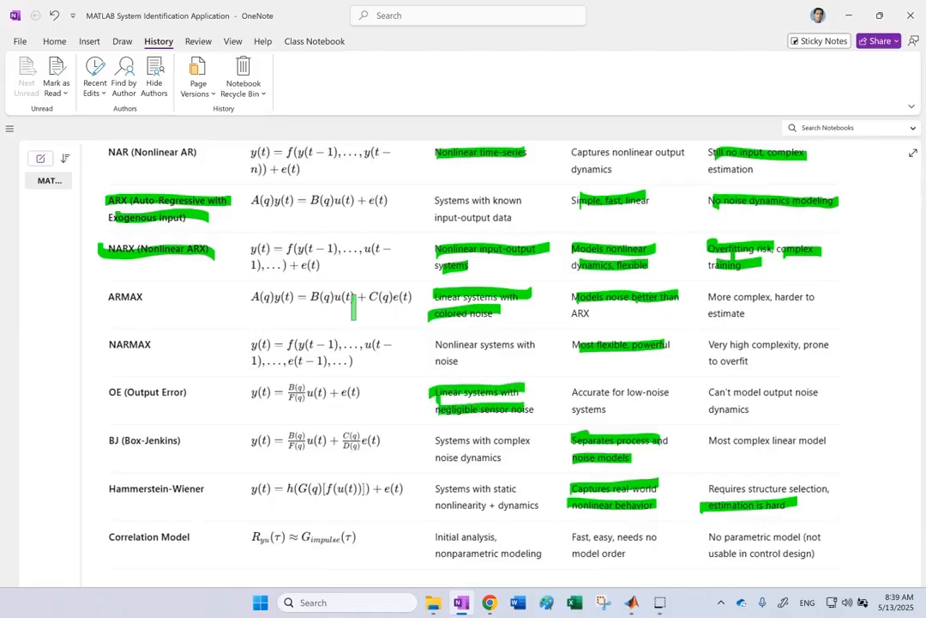
{"action": "mouse_move", "coordinate": [433, 441]}
{"action": "left_mouse_down"}
{"action": "mouse_move", "coordinate": [532, 438]}
{"action": "mouse_move", "coordinate": [501, 457]}
{"action": "left_mouse_up"}
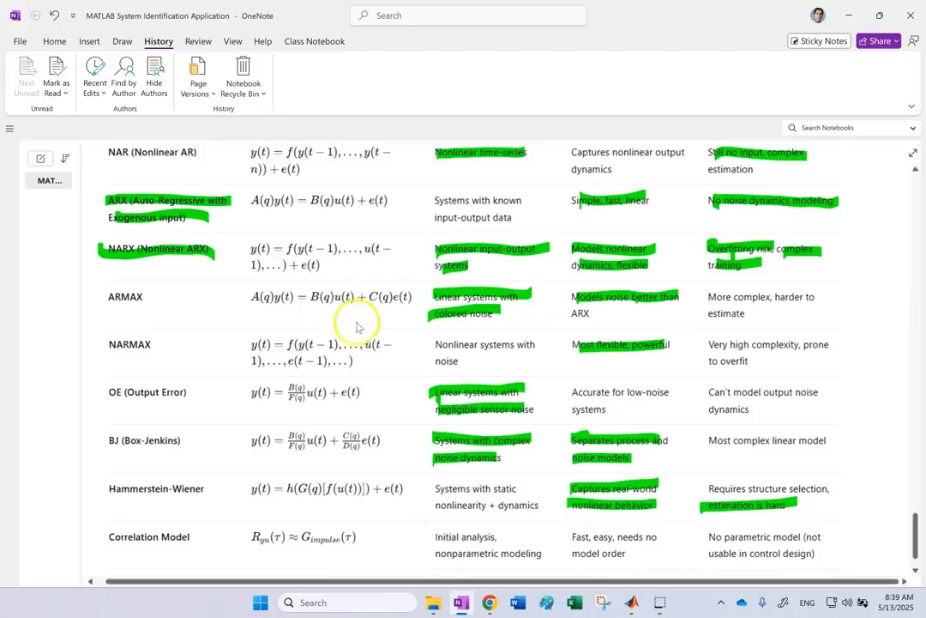
{"action": "scroll", "coordinate": [356, 327], "scroll_direction": "down", "scroll_amount": 3}
{"action": "mouse_move", "coordinate": [434, 396]}
{"action": "left_mouse_down"}
{"action": "mouse_move", "coordinate": [528, 393]}
{"action": "mouse_move", "coordinate": [533, 413]}
{"action": "mouse_move", "coordinate": [543, 412]}
{"action": "left_mouse_up"}
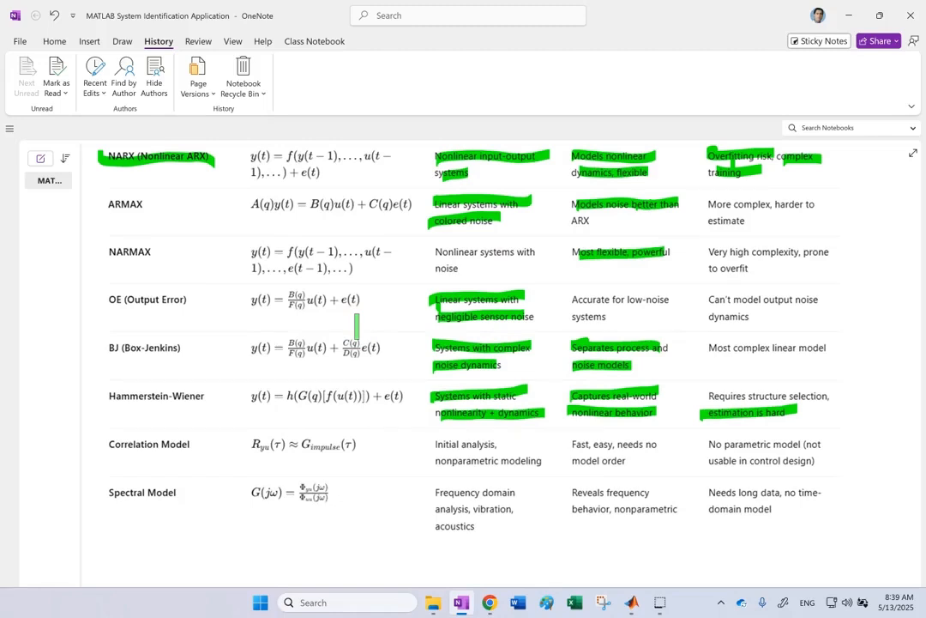
Highlight the applications of the Correlation and Spectral models and the "Spectral Model" name in green.
{"action": "left_click_drag", "start_coordinate": [426, 445], "coordinate": [523, 440]}
{"action": "left_click_drag", "start_coordinate": [436, 460], "coordinate": [543, 460]}
{"action": "mouse_move", "coordinate": [434, 493]}
{"action": "left_mouse_down"}
{"action": "mouse_move", "coordinate": [530, 491]}
{"action": "mouse_move", "coordinate": [481, 508]}
{"action": "mouse_move", "coordinate": [515, 508]}
{"action": "left_mouse_up"}
{"action": "left_click_drag", "start_coordinate": [436, 525], "coordinate": [474, 526]}
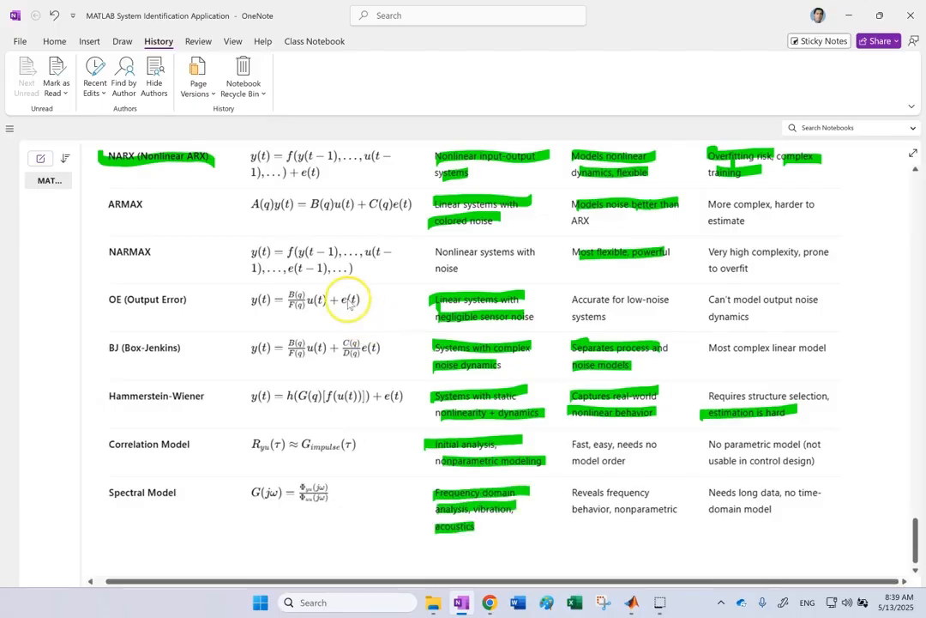
{"action": "left_click_drag", "start_coordinate": [106, 492], "coordinate": [180, 491]}
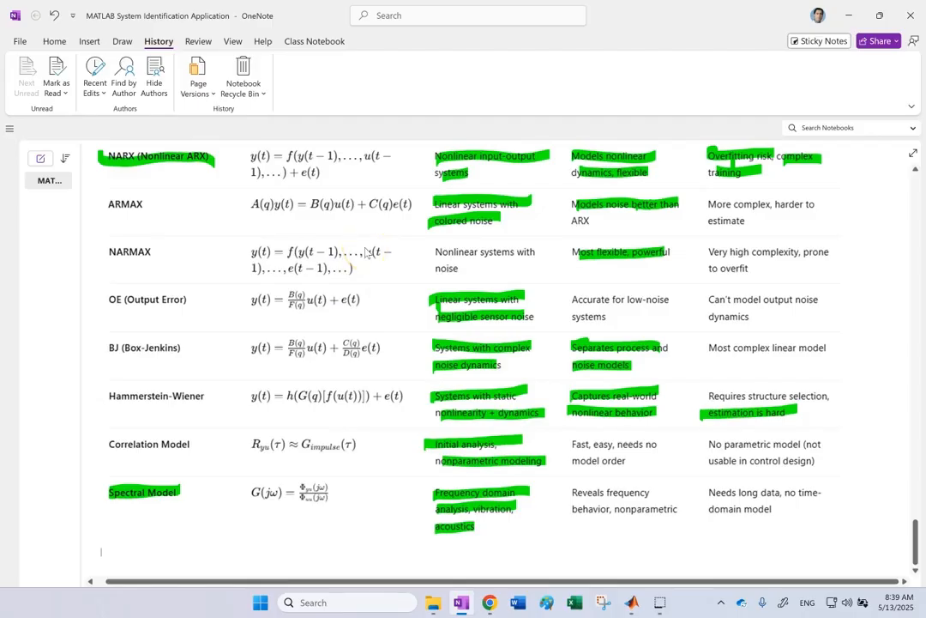
Review the annotated lecture page from the model comparison table back to the Black-Box vs. Gray-Box section.
{"action": "scroll", "coordinate": [364, 310], "scroll_direction": "up", "scroll_amount": 5}
{"action": "scroll", "coordinate": [363, 314], "scroll_direction": "up", "scroll_amount": 3}
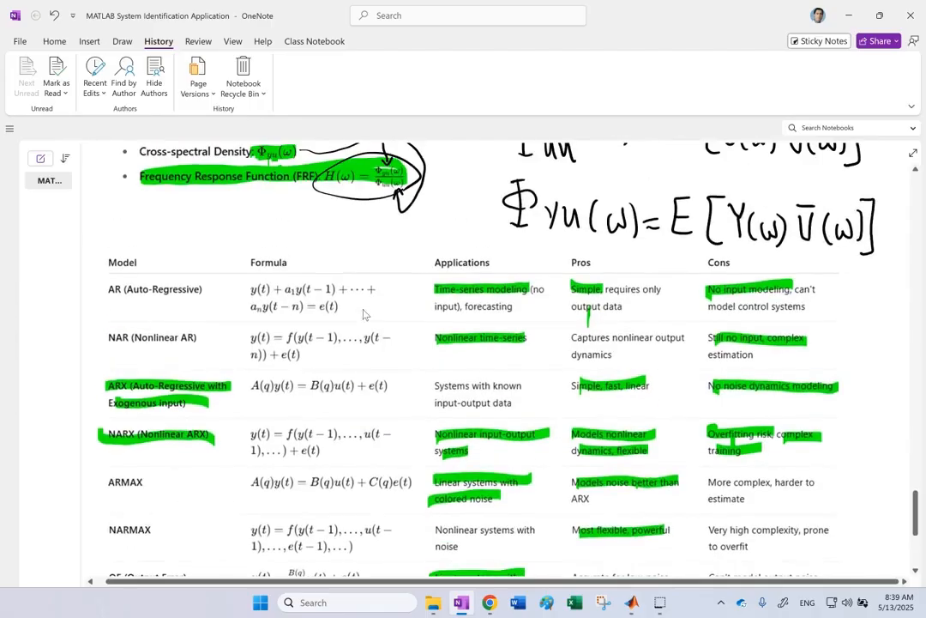
{"action": "scroll", "coordinate": [365, 314], "scroll_direction": "down", "scroll_amount": 10}
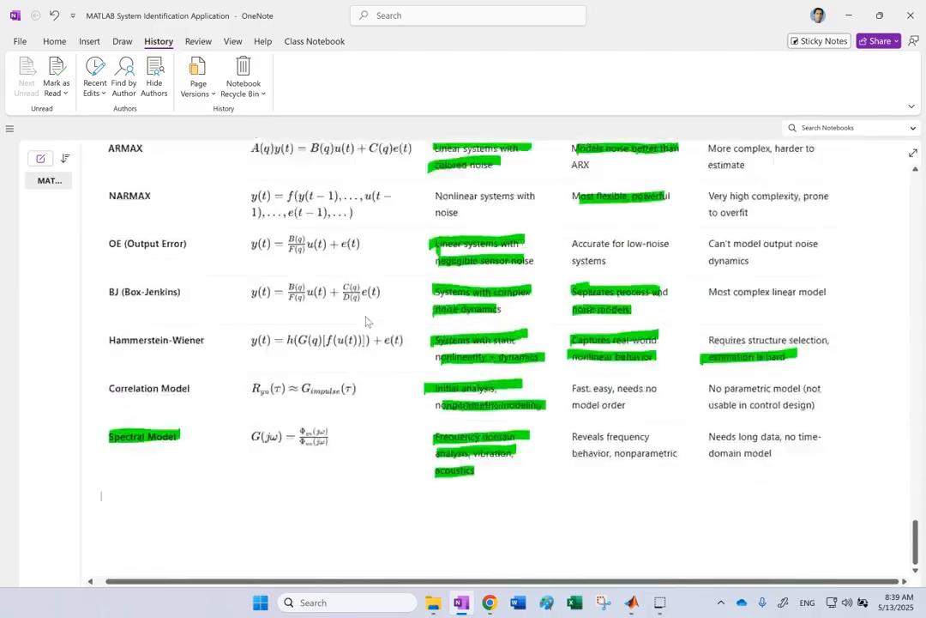
{"action": "scroll", "coordinate": [366, 315], "scroll_direction": "up", "scroll_amount": 15}
{"action": "scroll", "coordinate": [367, 320], "scroll_direction": "up", "scroll_amount": 10}
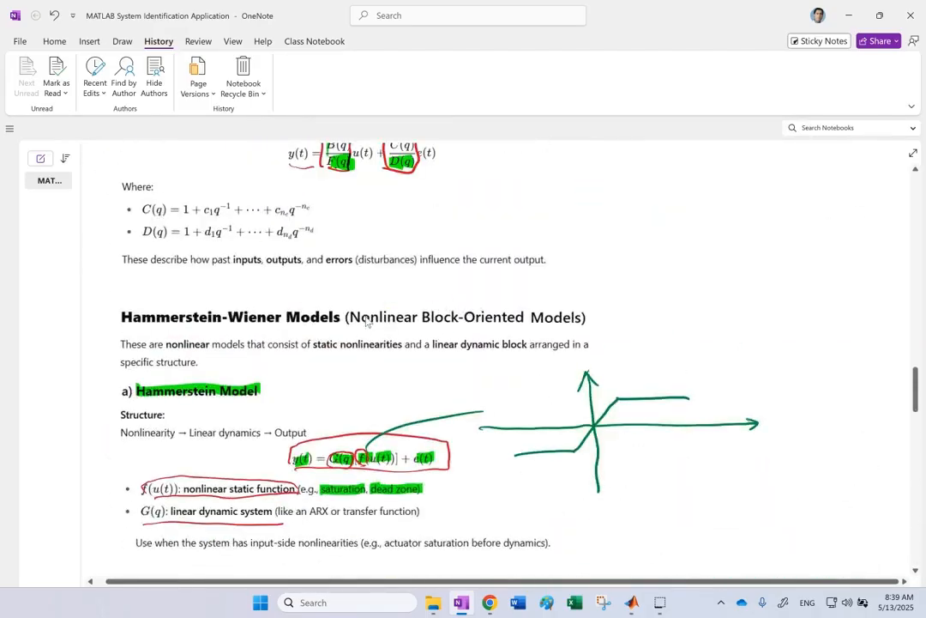
{"action": "scroll", "coordinate": [367, 320], "scroll_direction": "up", "scroll_amount": 5}
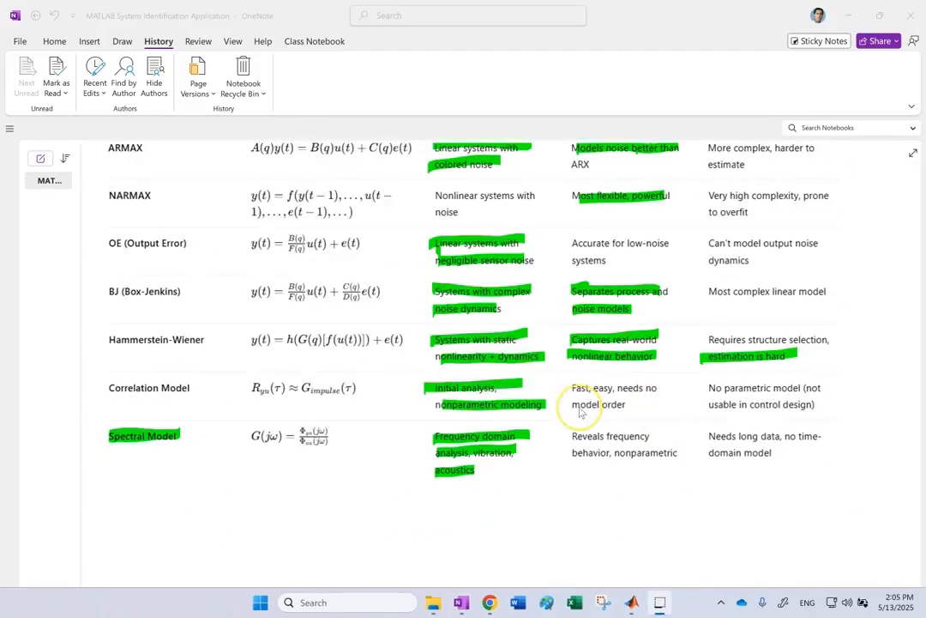
{"action": "scroll", "coordinate": [583, 405], "scroll_direction": "up", "scroll_amount": 4}
{"action": "scroll", "coordinate": [579, 411], "scroll_direction": "up", "scroll_amount": 15}
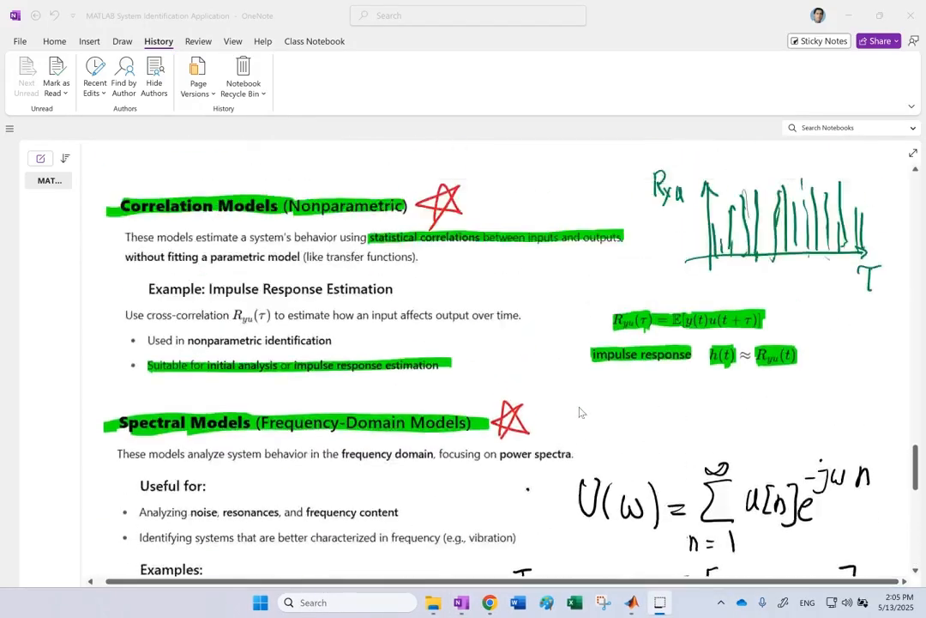
{"action": "scroll", "coordinate": [579, 412], "scroll_direction": "up", "scroll_amount": 20}
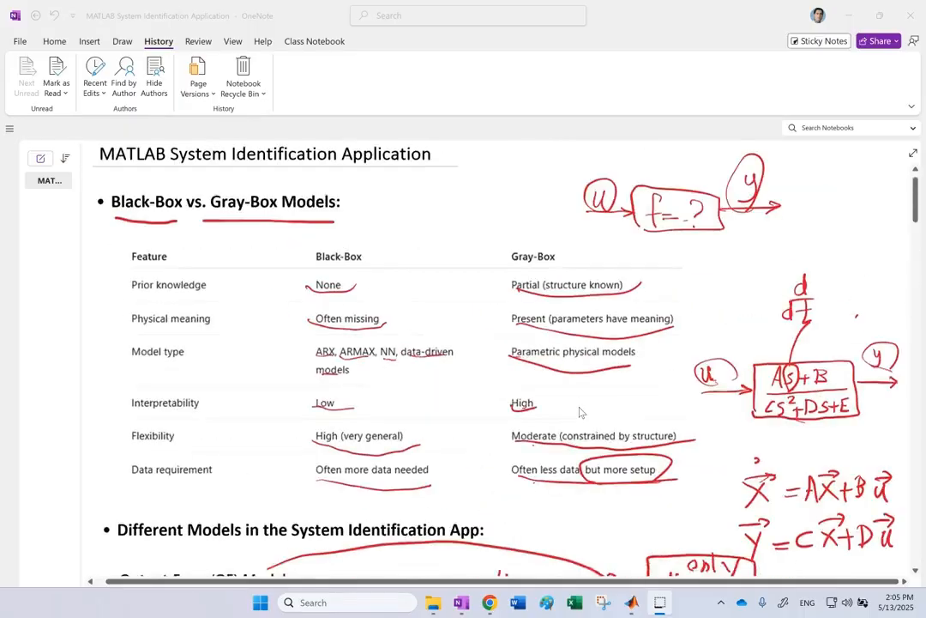
{"action": "scroll", "coordinate": [579, 412], "scroll_direction": "down", "scroll_amount": 20}
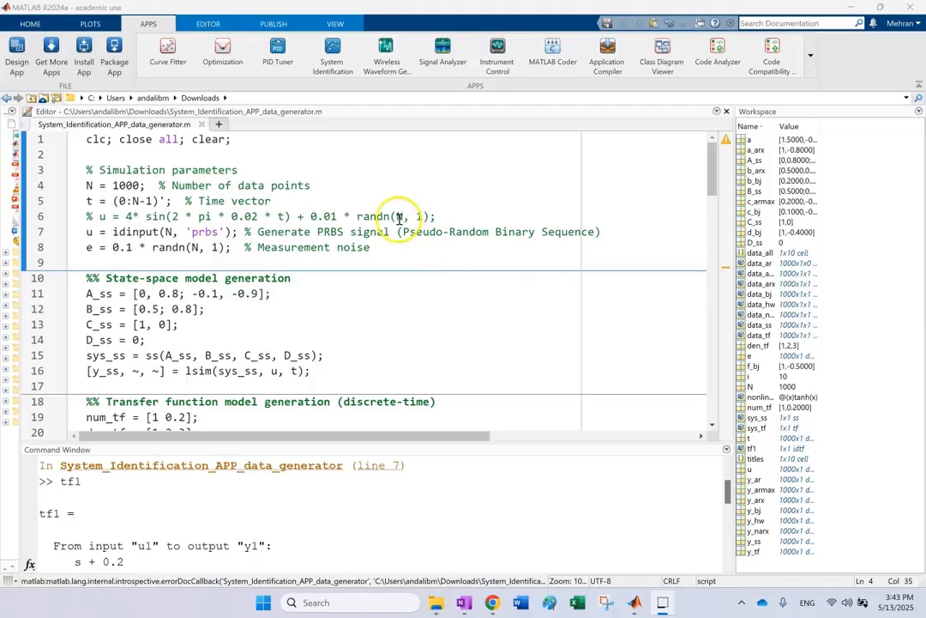
In MATLAB, read through System_Identification_APP_data_generator.m, covering simulation parameters, model sections, iddata objects, visualization and data saving.
{"action": "left_click", "coordinate": [398, 217]}
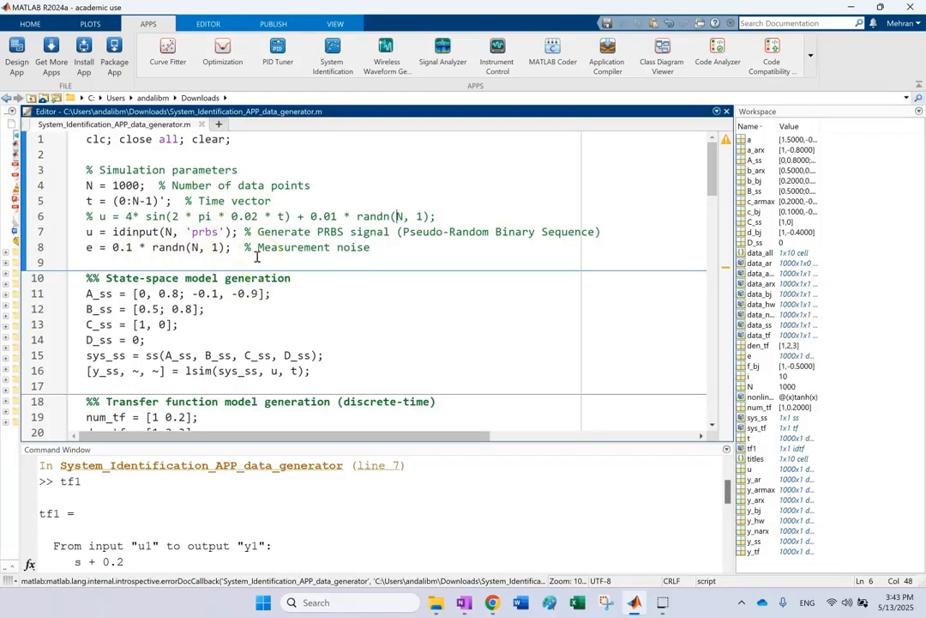
{"action": "scroll", "coordinate": [256, 257], "scroll_direction": "down", "scroll_amount": 8}
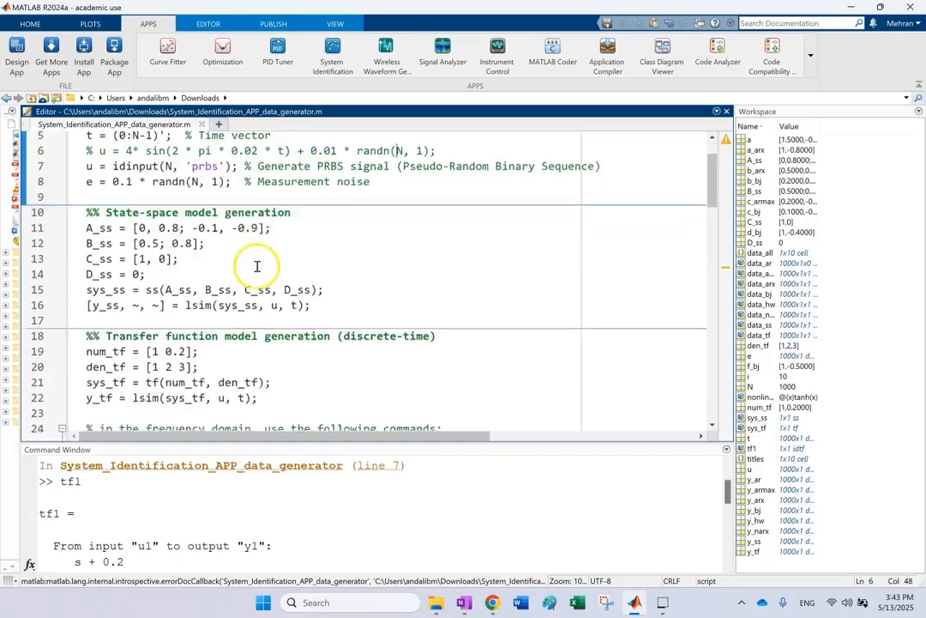
{"action": "scroll", "coordinate": [258, 265], "scroll_direction": "down", "scroll_amount": 8}
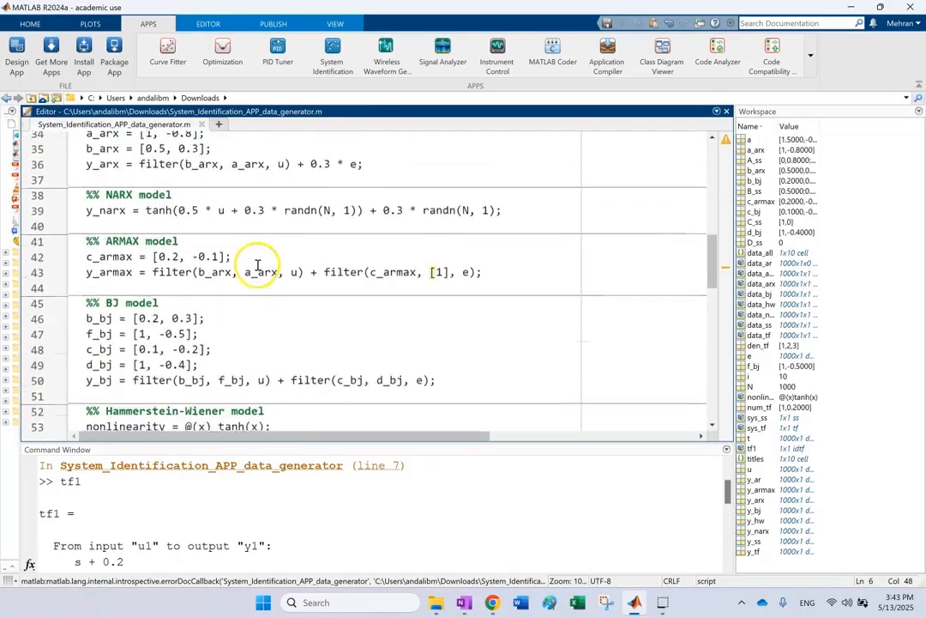
{"action": "scroll", "coordinate": [193, 236], "scroll_direction": "down", "scroll_amount": 3}
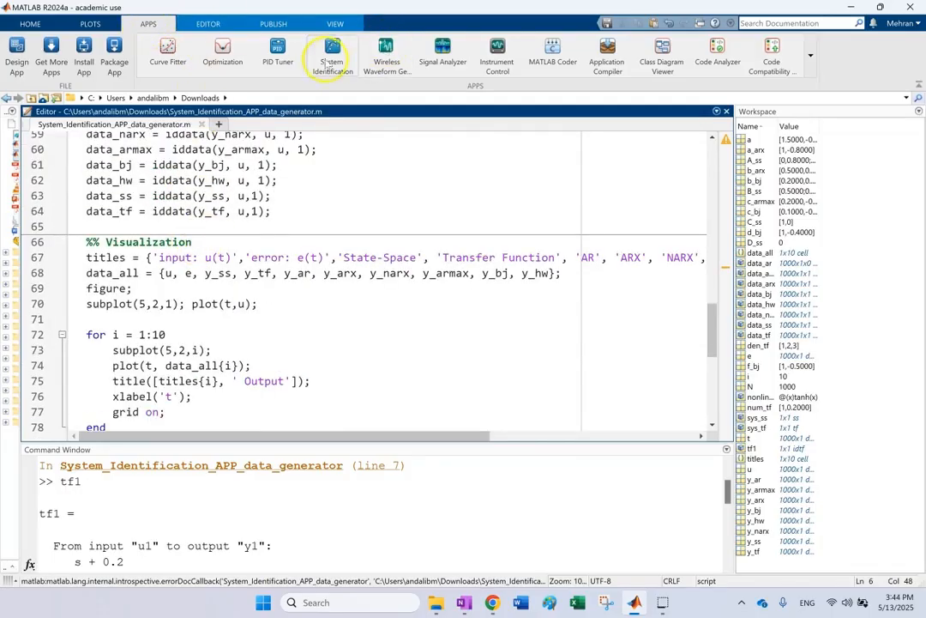
{"action": "scroll", "coordinate": [398, 289], "scroll_direction": "down", "scroll_amount": 3}
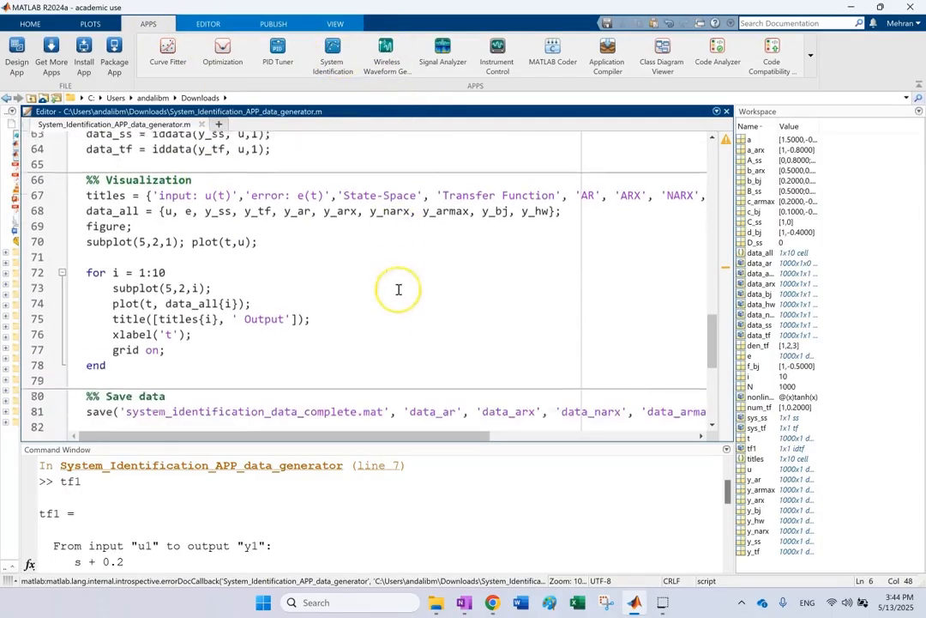
{"action": "scroll", "coordinate": [399, 287], "scroll_direction": "up", "scroll_amount": 14}
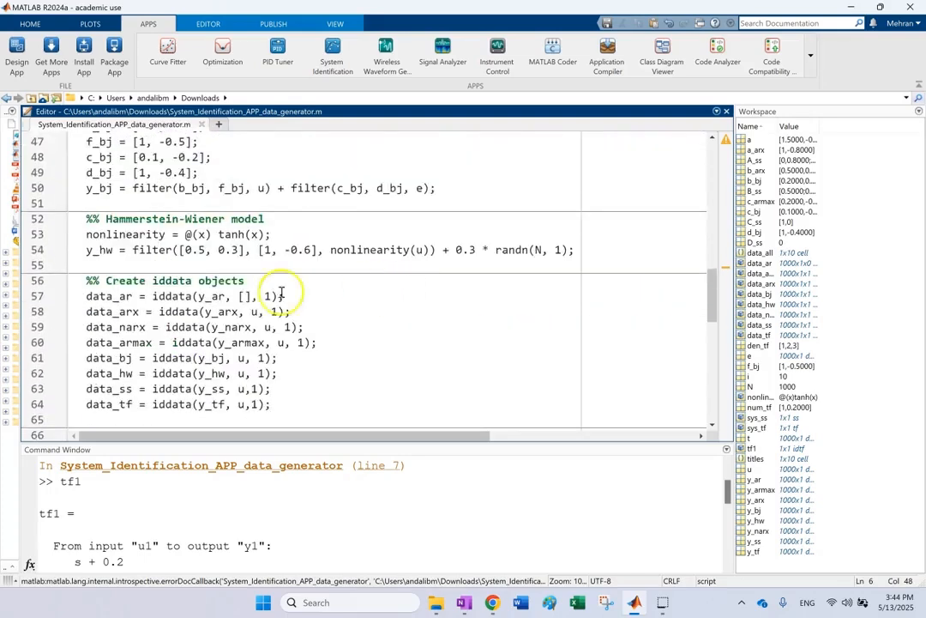
{"action": "scroll", "coordinate": [219, 270], "scroll_direction": "up", "scroll_amount": 10}
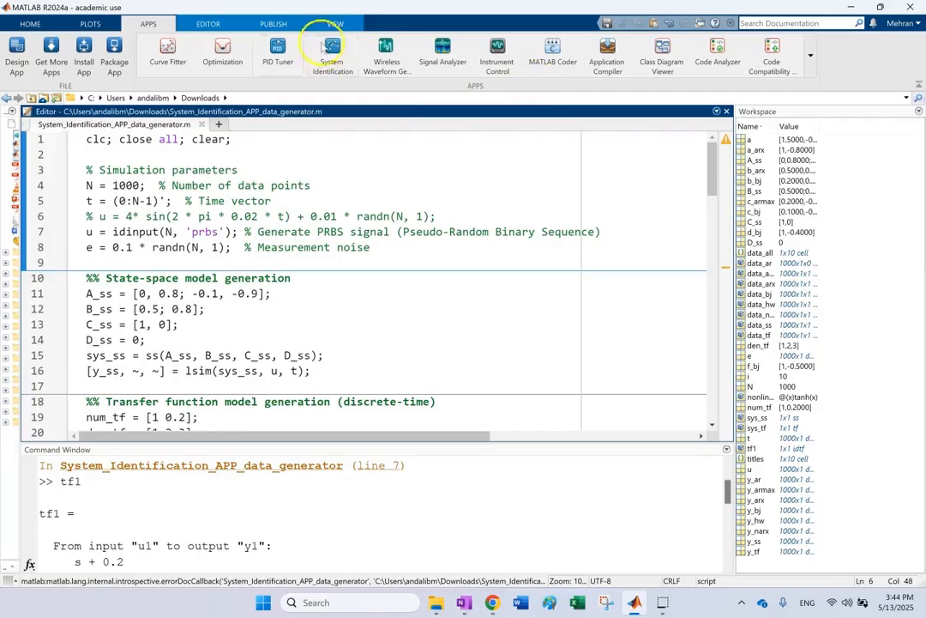
Run the data generator script and inspect the input, error and model output plots in a maximized figure before closing it.
{"action": "left_click", "coordinate": [204, 25]}
{"action": "left_click", "coordinate": [508, 47]}
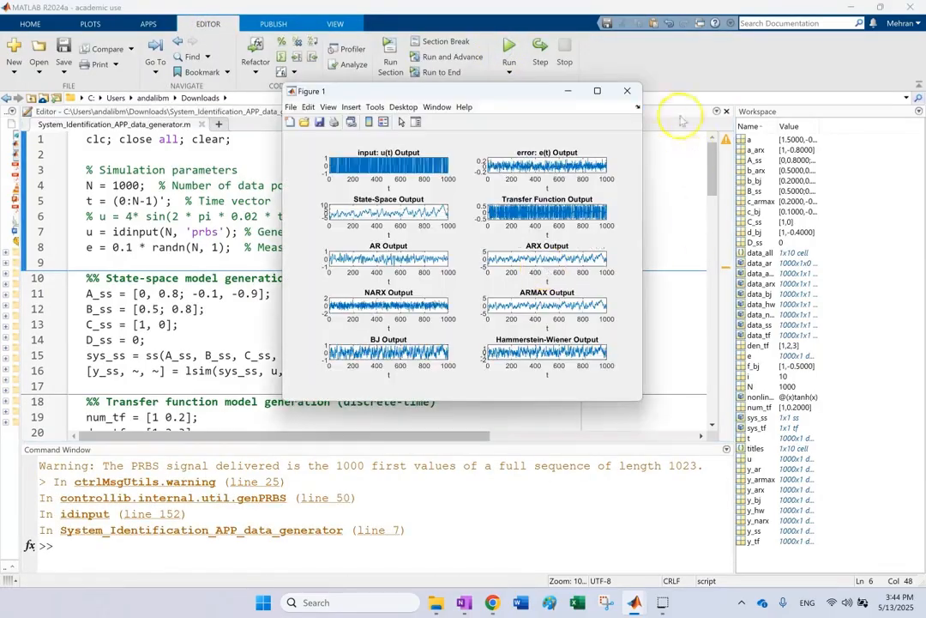
{"action": "left_click", "coordinate": [593, 97]}
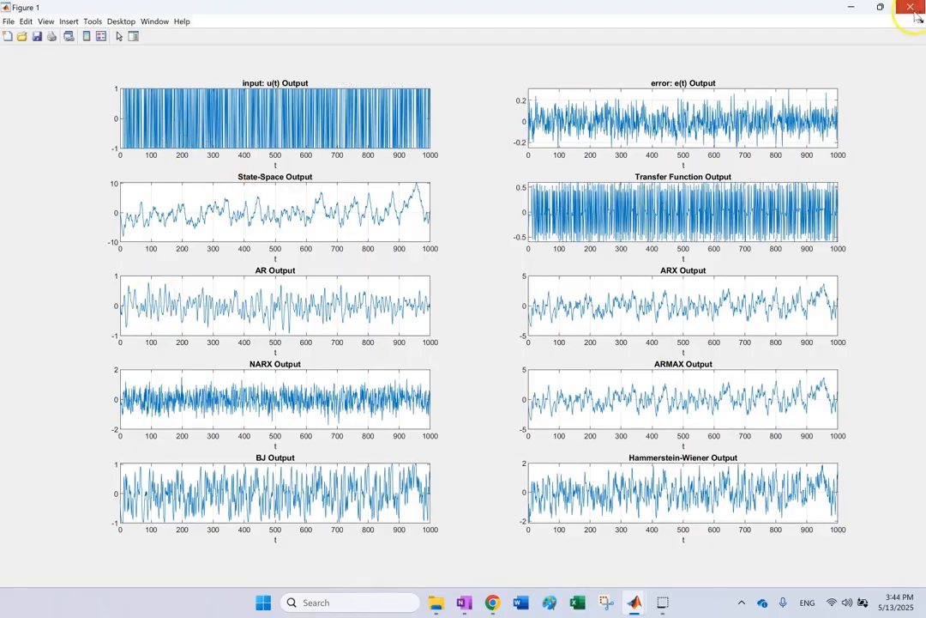
{"action": "left_click", "coordinate": [911, 8]}
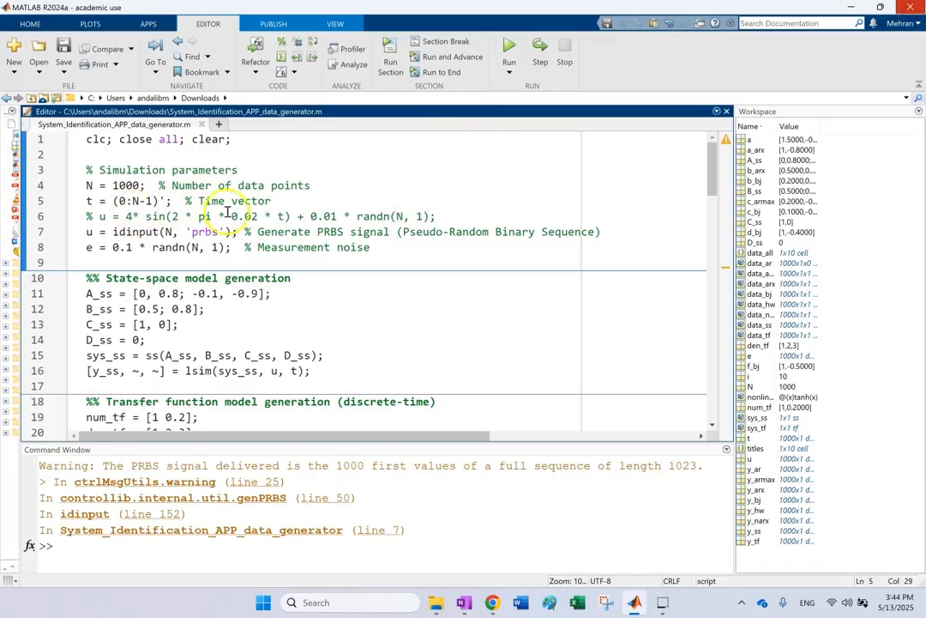
Remove the noise term "+ 0.01 * randn(N, 1)" from the commented sine input on line 6 and save the script.
{"action": "left_click_drag", "start_coordinate": [434, 216], "coordinate": [58, 214]}
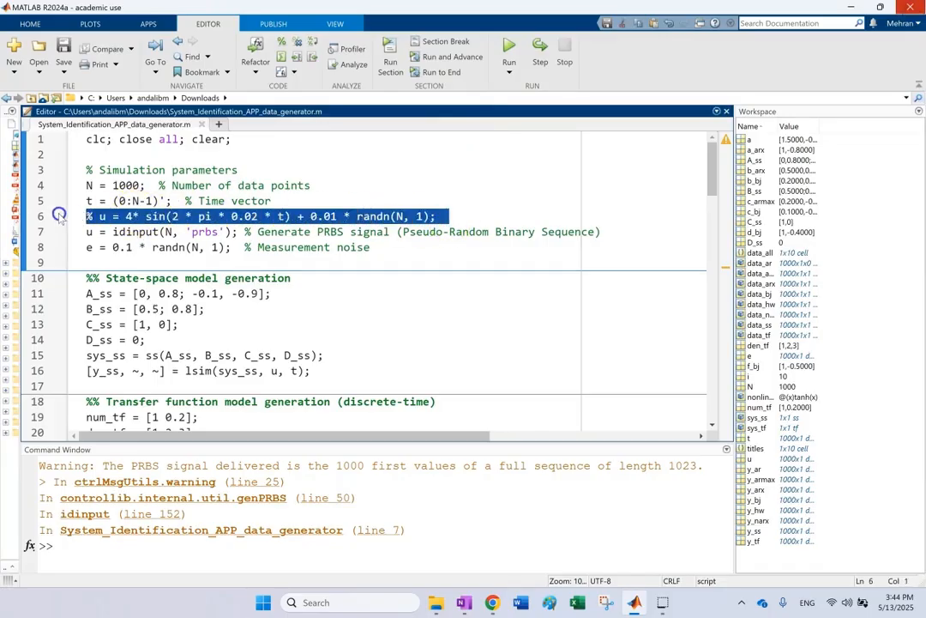
{"action": "left_click", "coordinate": [168, 216]}
{"action": "left_click", "coordinate": [316, 217]}
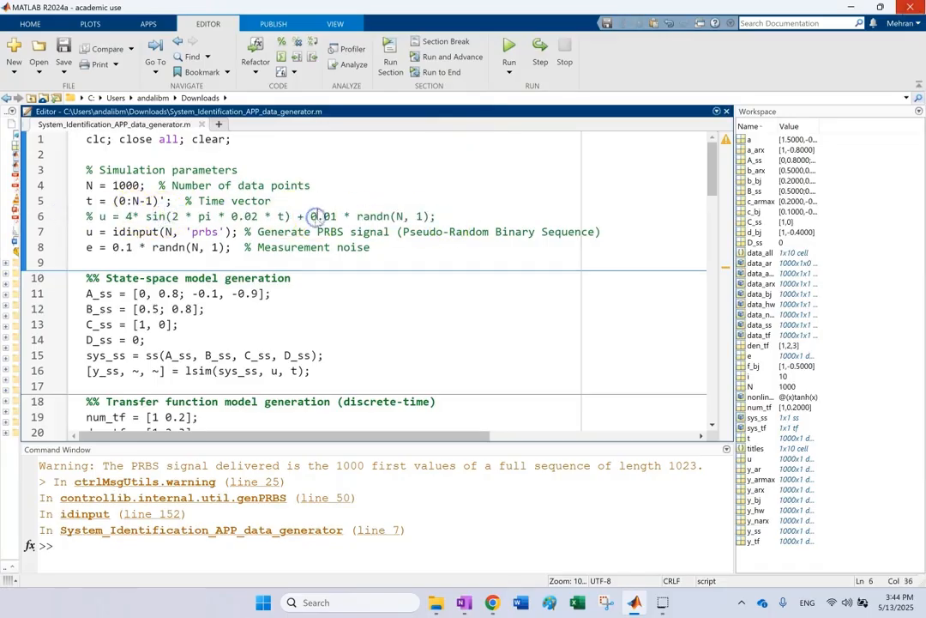
{"action": "left_click_drag", "start_coordinate": [430, 216], "coordinate": [297, 221]}
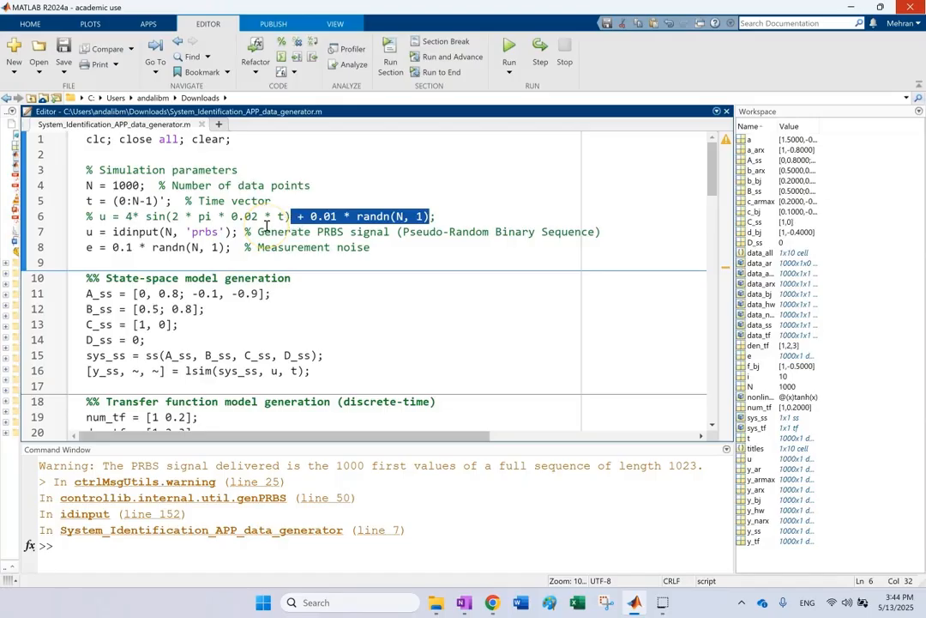
{"action": "key", "text": "BackSpace"}
{"action": "key", "text": "ctrl+s"}
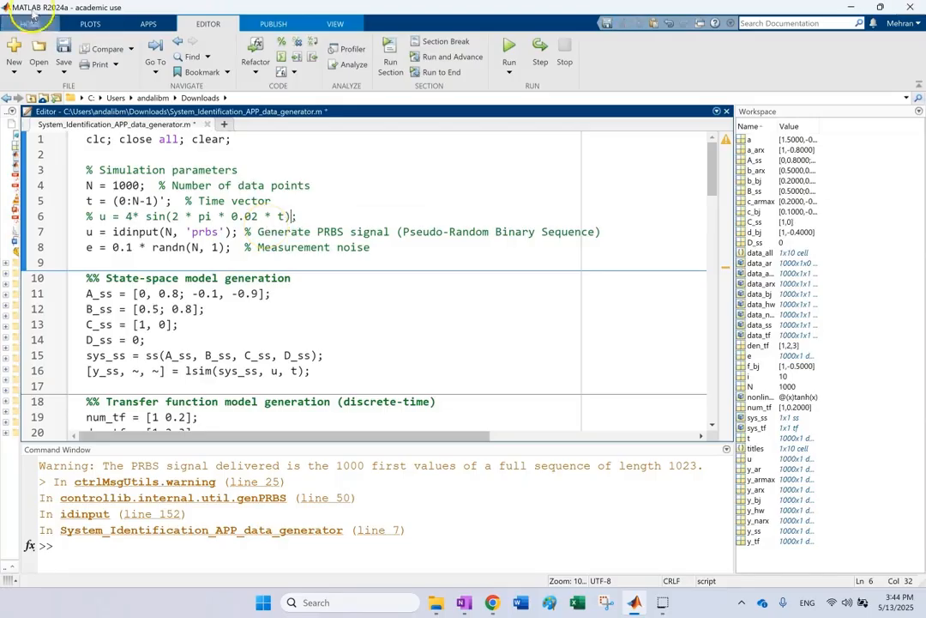
Examine the amplitude, frequency and time terms of the commented sine input on line 6.
{"action": "double_click", "coordinate": [260, 213]}
{"action": "left_click", "coordinate": [231, 216]}
{"action": "left_click", "coordinate": [126, 215]}
{"action": "left_click_drag", "start_coordinate": [126, 216], "coordinate": [288, 217]}
{"action": "left_click", "coordinate": [302, 215]}
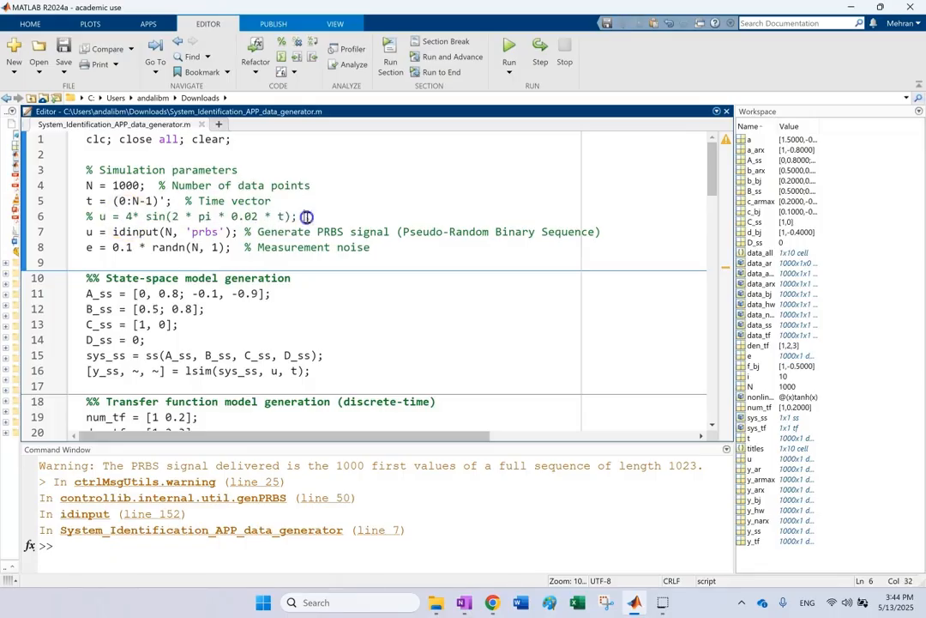
{"action": "left_click", "coordinate": [309, 198]}
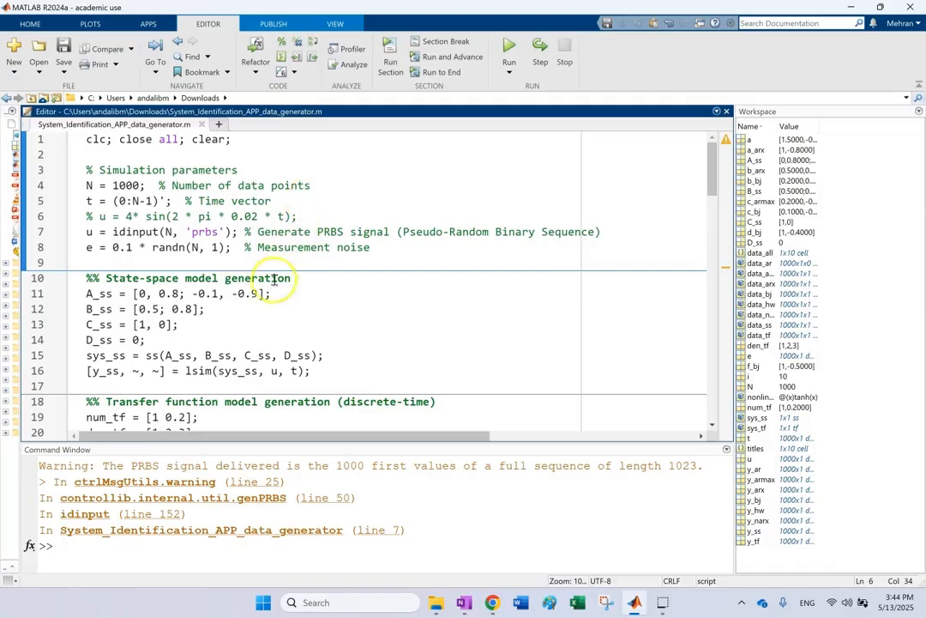
{"action": "scroll", "coordinate": [108, 272], "scroll_direction": "down", "scroll_amount": 2}
{"action": "scroll", "coordinate": [165, 283], "scroll_direction": "up", "scroll_amount": 2}
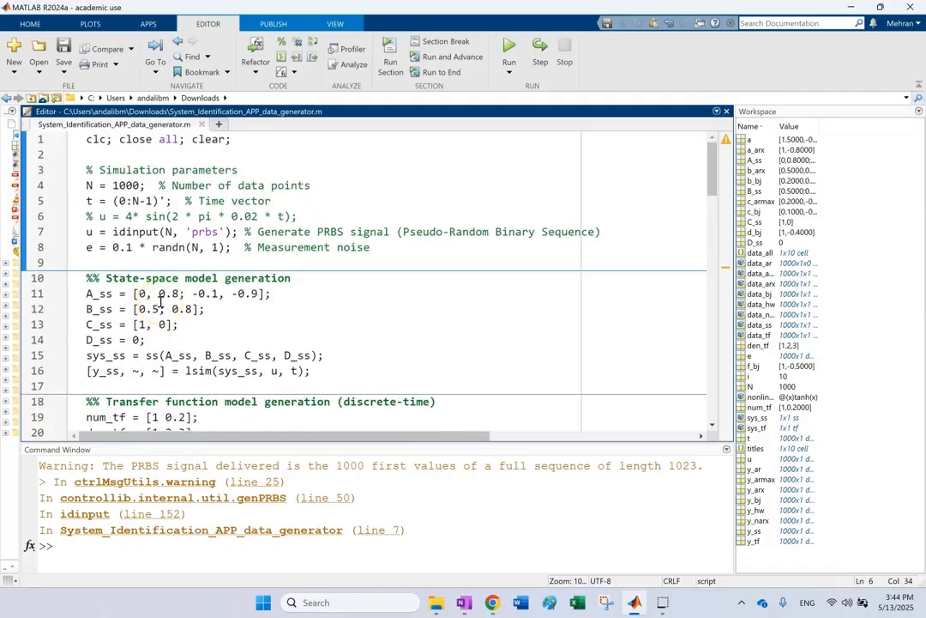
{"action": "left_click_drag", "start_coordinate": [99, 216], "coordinate": [296, 219]}
{"action": "left_click", "coordinate": [308, 217]}
{"action": "left_click", "coordinate": [297, 212]}
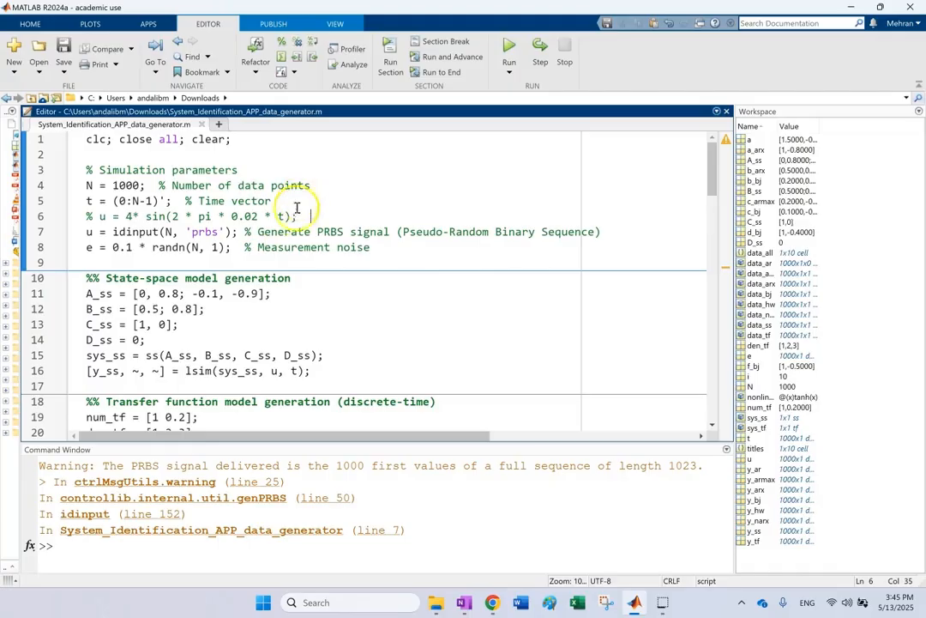
{"action": "left_click_drag", "start_coordinate": [307, 214], "coordinate": [94, 218]}
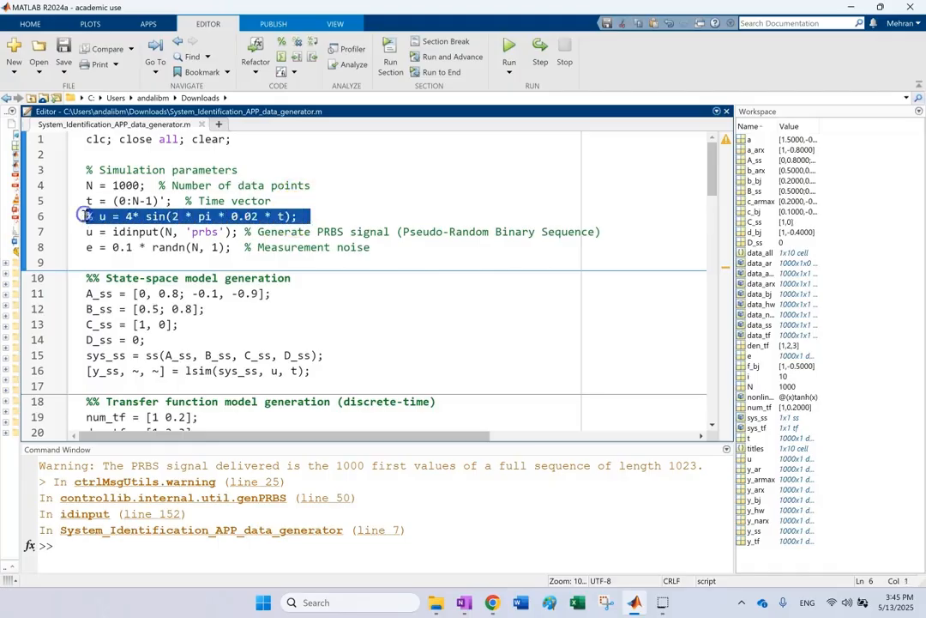
Examine the numerator and denominator coefficients, num_tf and den_tf, in the transfer function section on lines 19 and 20.
{"action": "scroll", "coordinate": [124, 224], "scroll_direction": "down", "scroll_amount": 3}
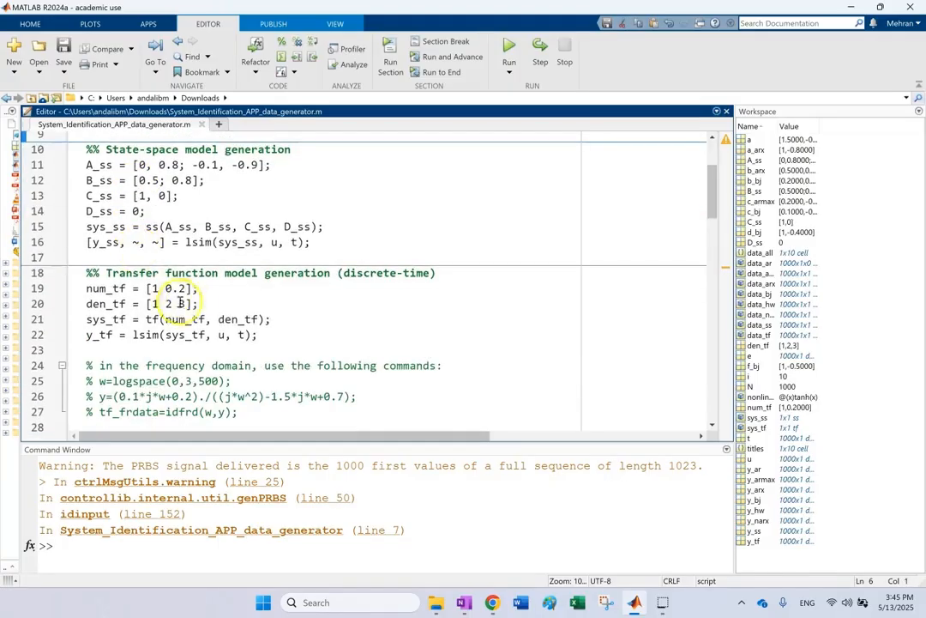
{"action": "left_click_drag", "start_coordinate": [202, 303], "coordinate": [83, 273]}
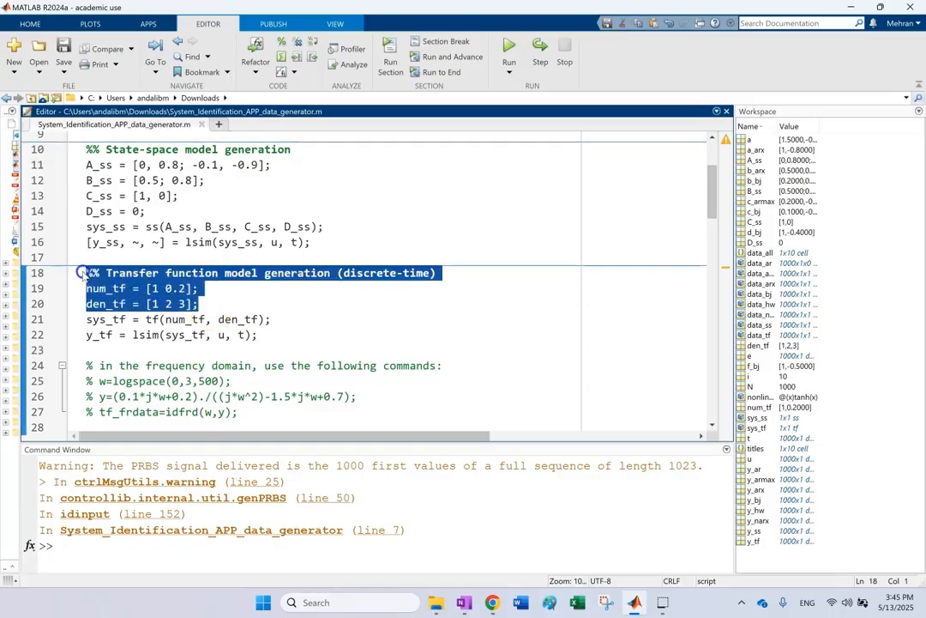
{"action": "left_click", "coordinate": [157, 318]}
{"action": "left_click", "coordinate": [168, 288]}
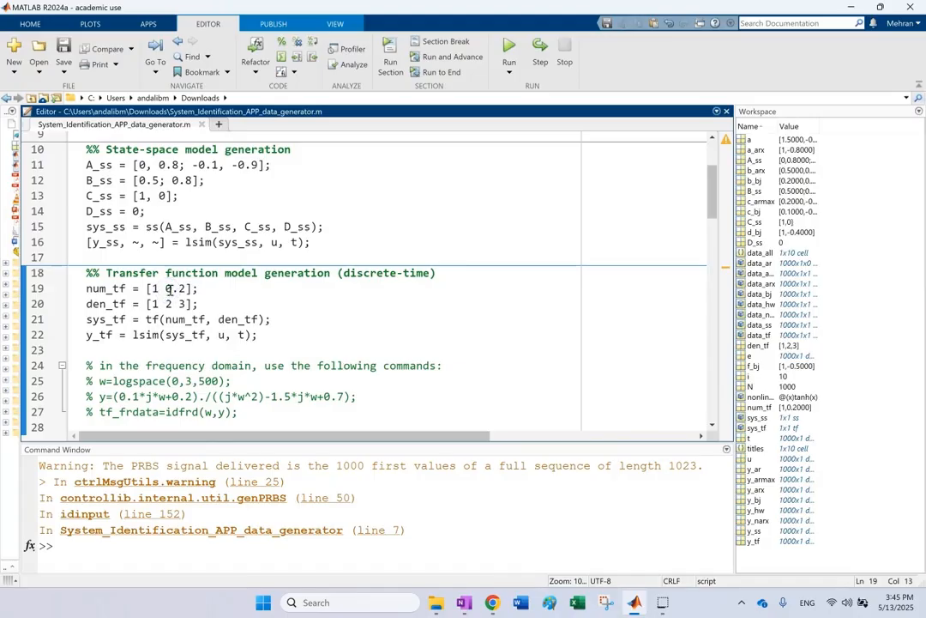
{"action": "left_click", "coordinate": [170, 305]}
{"action": "left_click", "coordinate": [154, 304]}
{"action": "left_click", "coordinate": [165, 290]}
{"action": "left_click_drag", "start_coordinate": [197, 304], "coordinate": [89, 290]}
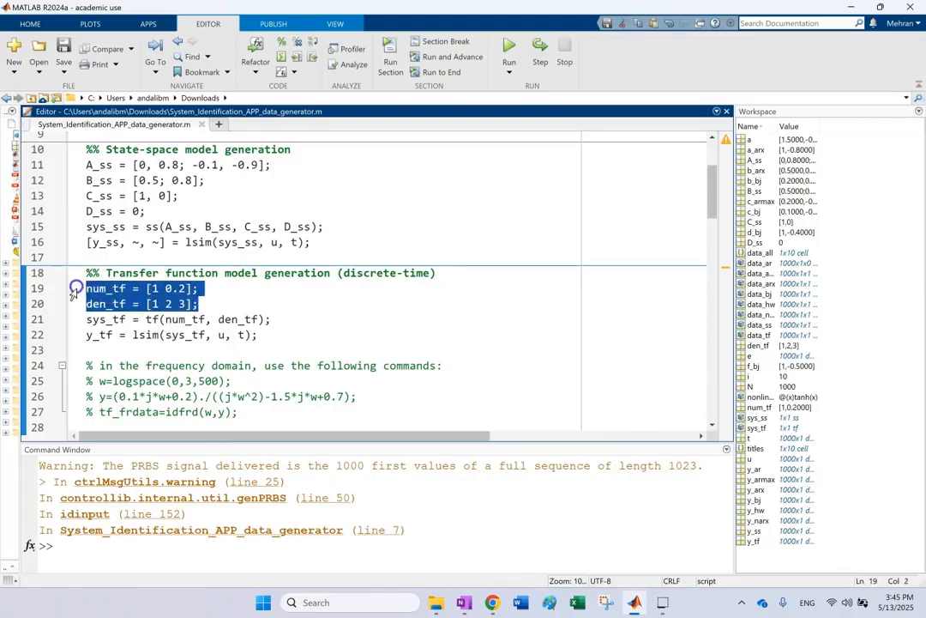
Review the commented sine input on line 6 alongside the active input signal definition on line 7.
{"action": "scroll", "coordinate": [130, 325], "scroll_direction": "up", "scroll_amount": 3}
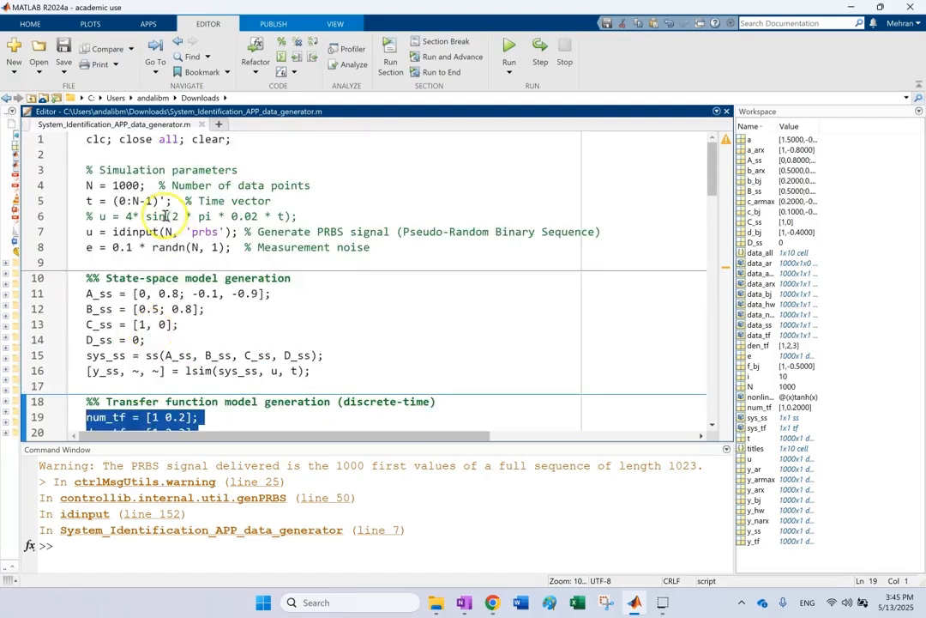
{"action": "double_click", "coordinate": [165, 216]}
{"action": "left_click", "coordinate": [239, 231]}
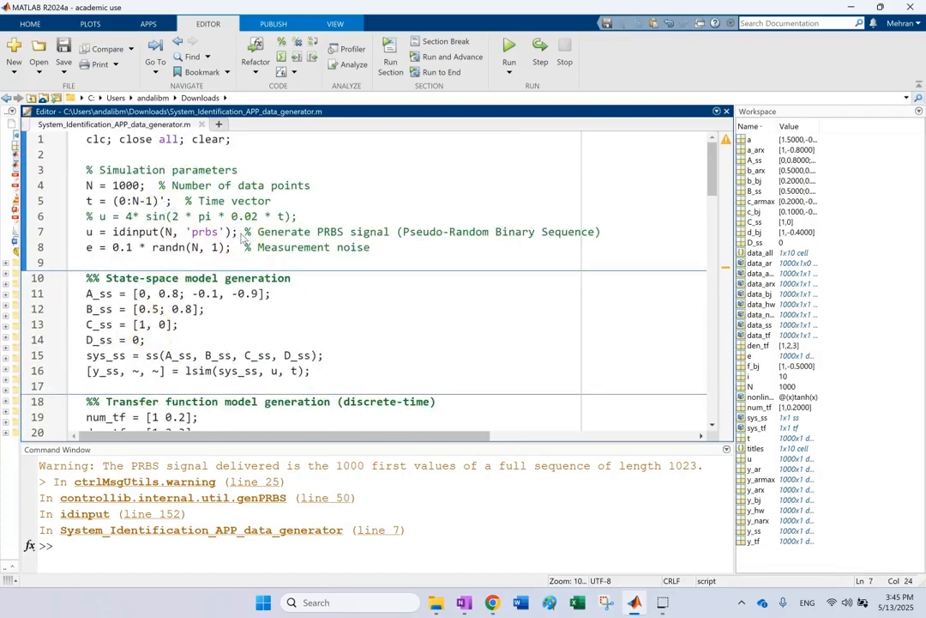
{"action": "left_click_drag", "start_coordinate": [293, 216], "coordinate": [73, 217]}
{"action": "left_click", "coordinate": [153, 247]}
{"action": "left_click", "coordinate": [326, 206]}
{"action": "left_click", "coordinate": [323, 216]}
Examine the idinput function call that generates the input signal u on line 7.
{"action": "double_click", "coordinate": [136, 232]}
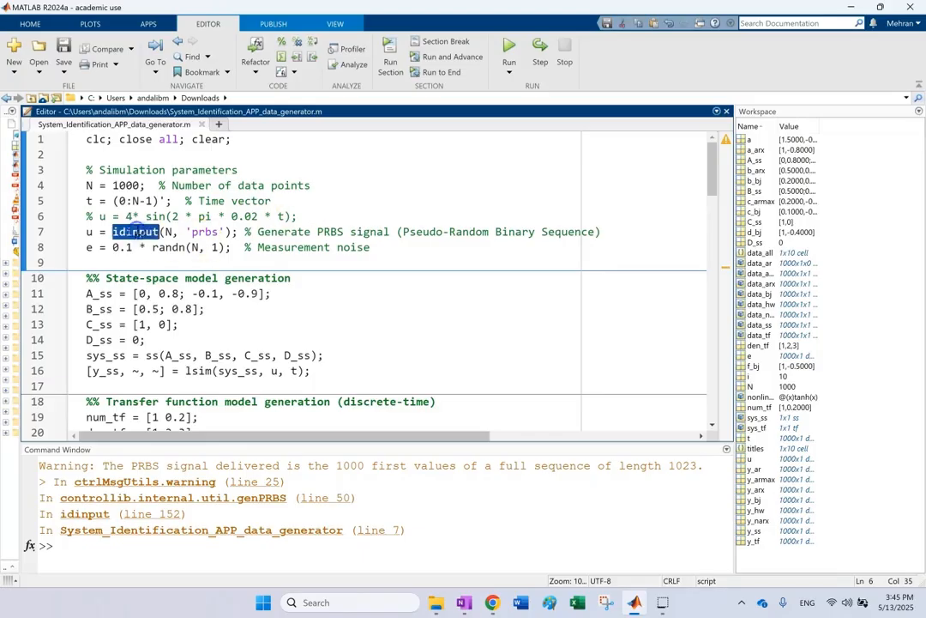
{"action": "left_click", "coordinate": [126, 219]}
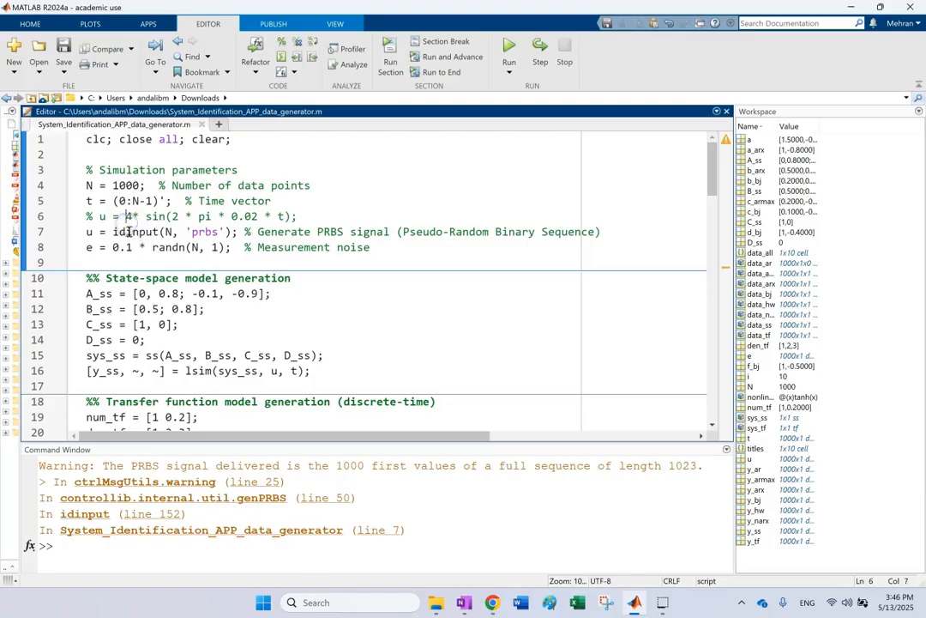
{"action": "double_click", "coordinate": [130, 232]}
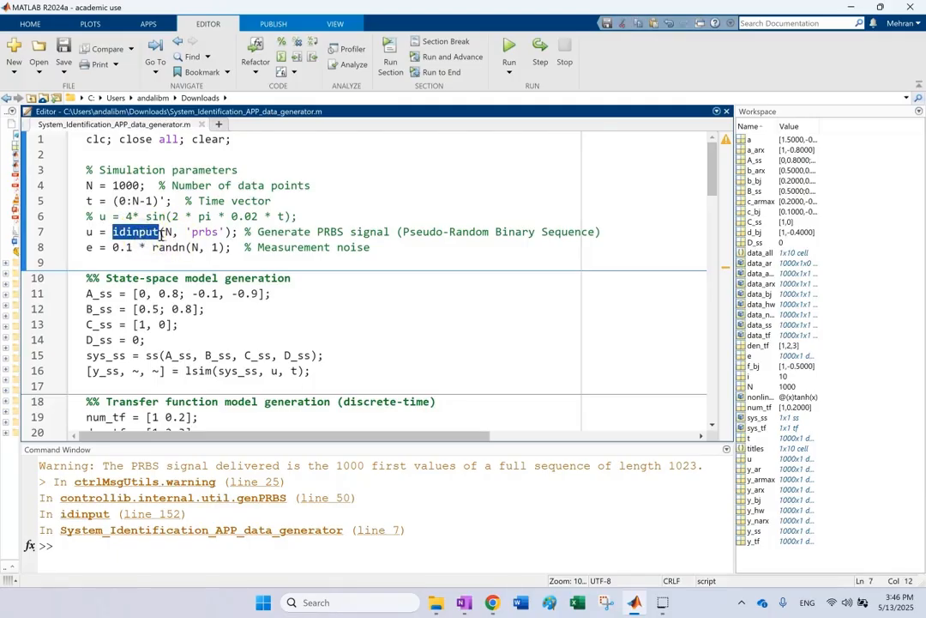
{"action": "left_click", "coordinate": [171, 233]}
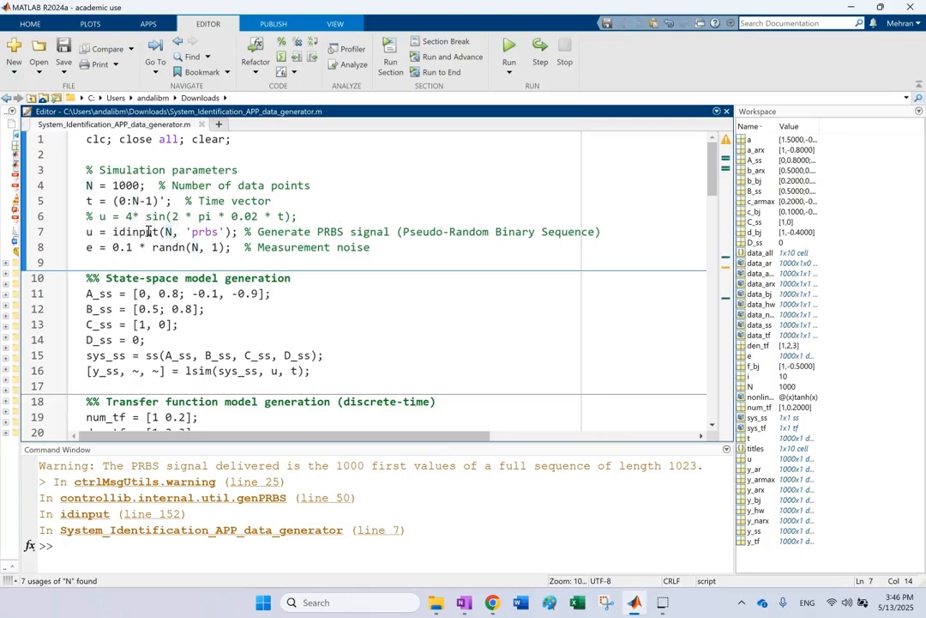
{"action": "double_click", "coordinate": [149, 232]}
{"action": "left_click", "coordinate": [139, 232]}
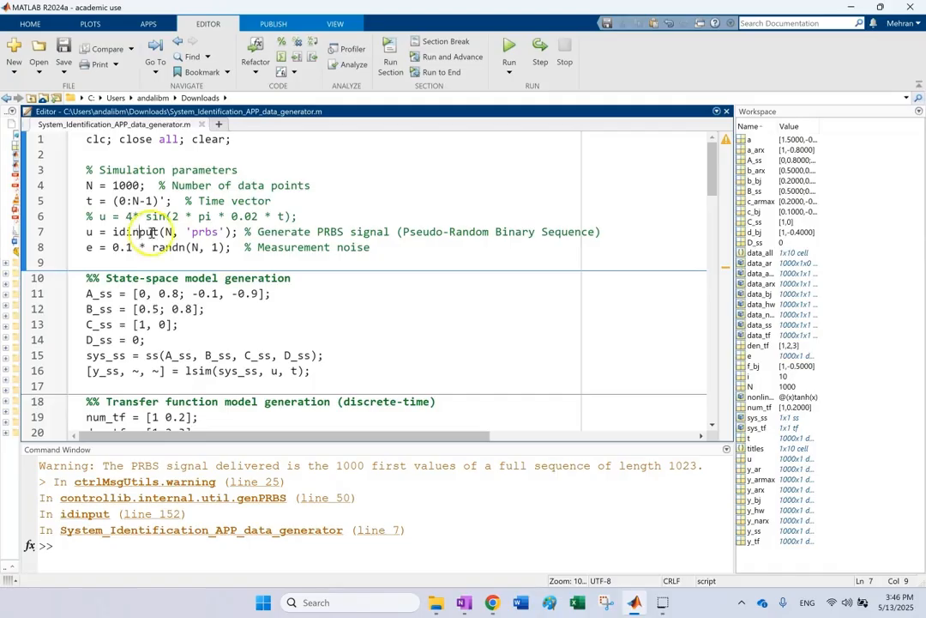
{"action": "double_click", "coordinate": [142, 231]}
{"action": "double_click", "coordinate": [130, 231]}
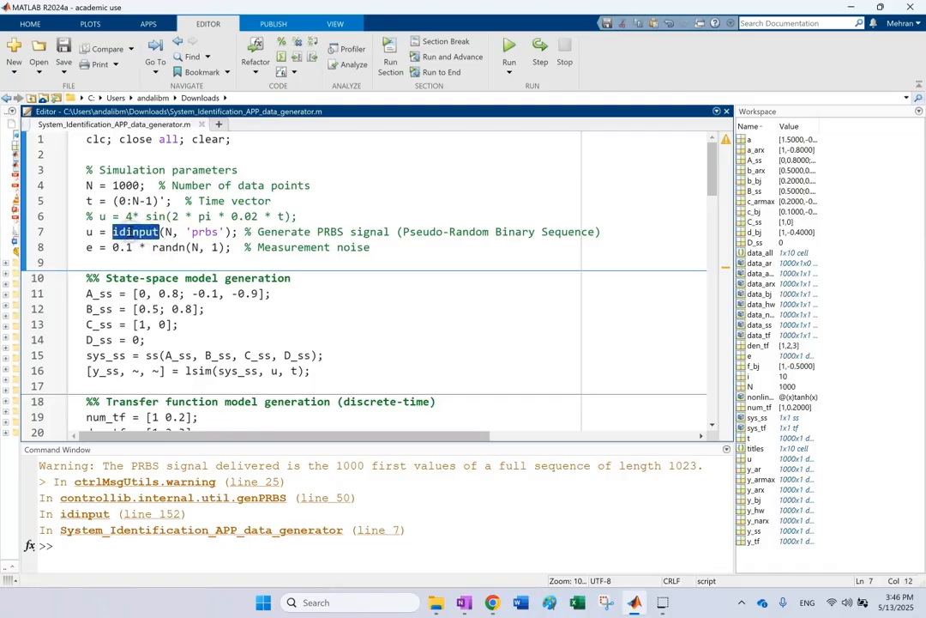
{"action": "left_click", "coordinate": [134, 232]}
{"action": "double_click", "coordinate": [120, 232]}
{"action": "double_click", "coordinate": [121, 232]}
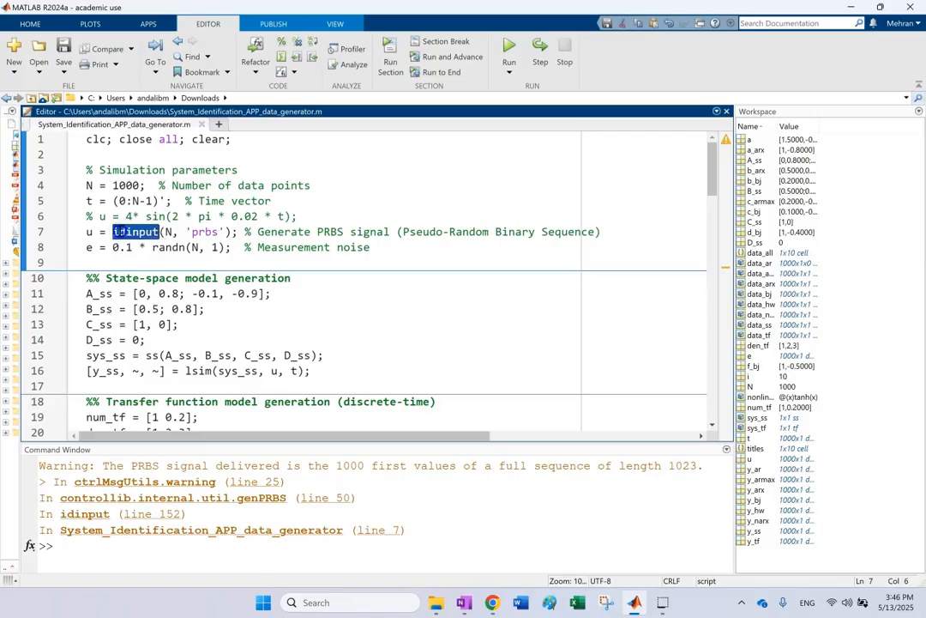
Examine the idinput arguments N and 'prbs', plus the Pseudo-Random Binary Sequence comment on line 7.
{"action": "left_click", "coordinate": [166, 232]}
{"action": "left_click", "coordinate": [89, 186]}
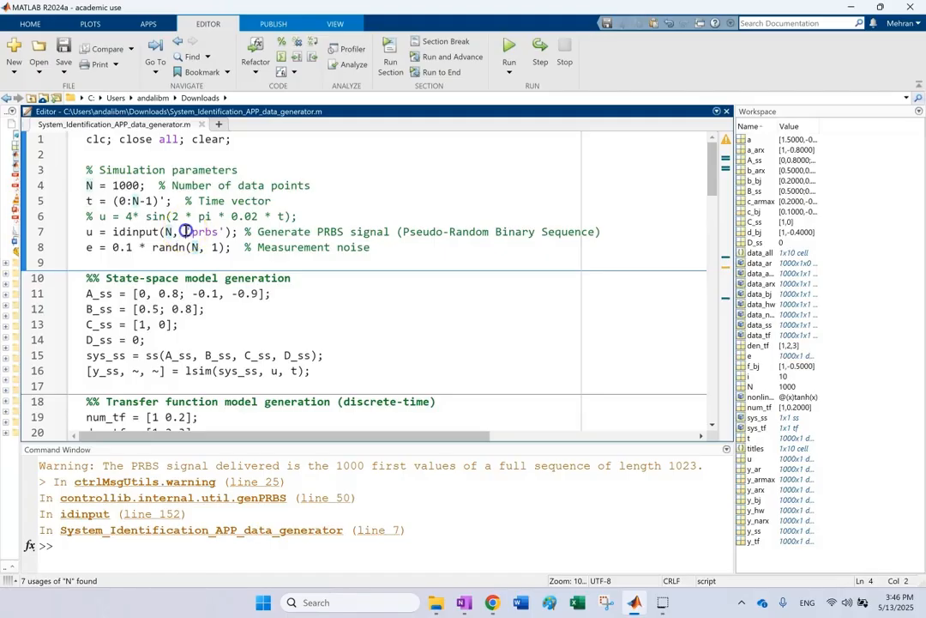
{"action": "left_click_drag", "start_coordinate": [185, 230], "coordinate": [228, 232]}
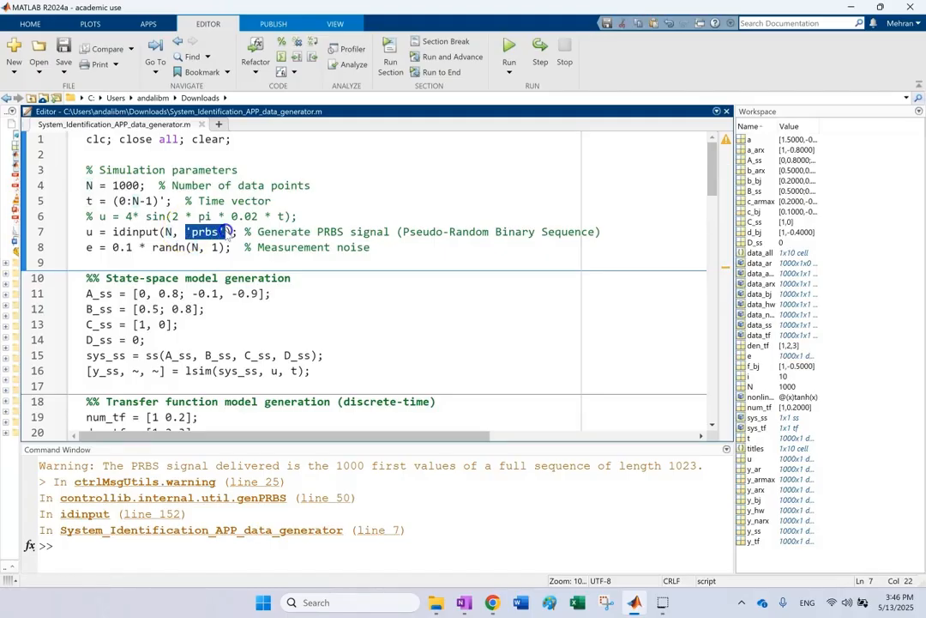
{"action": "double_click", "coordinate": [221, 231]}
{"action": "double_click", "coordinate": [423, 232]}
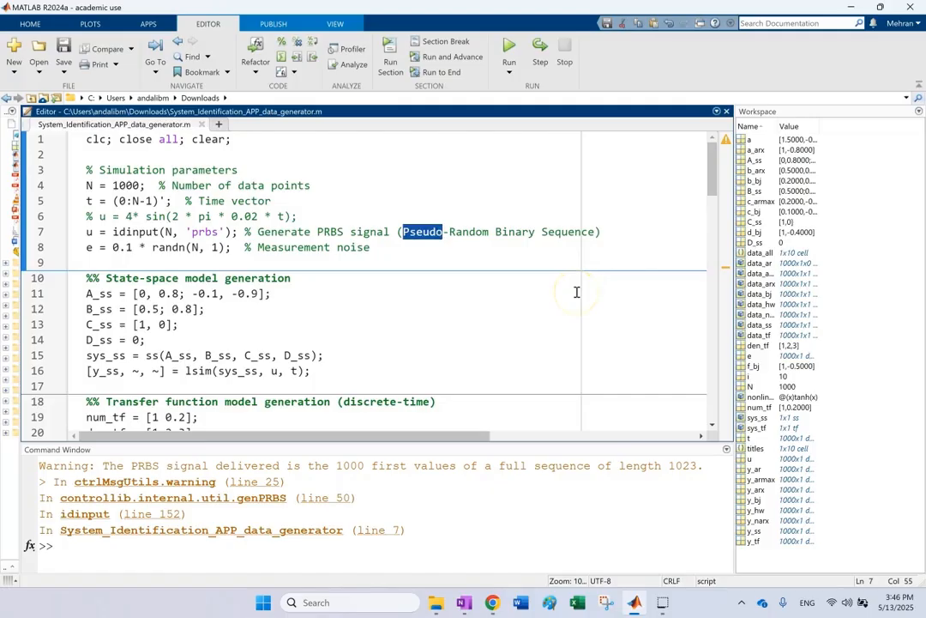
Run the data generator script and zoom in on the start of the input u(t) plot in the maximized figure.
{"action": "left_click", "coordinate": [509, 48]}
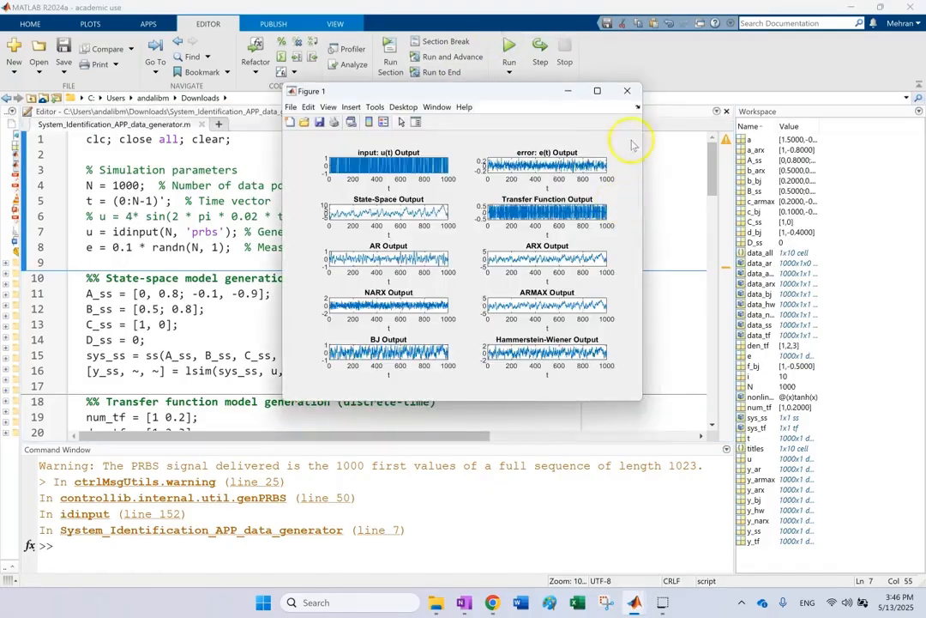
{"action": "left_click", "coordinate": [598, 94]}
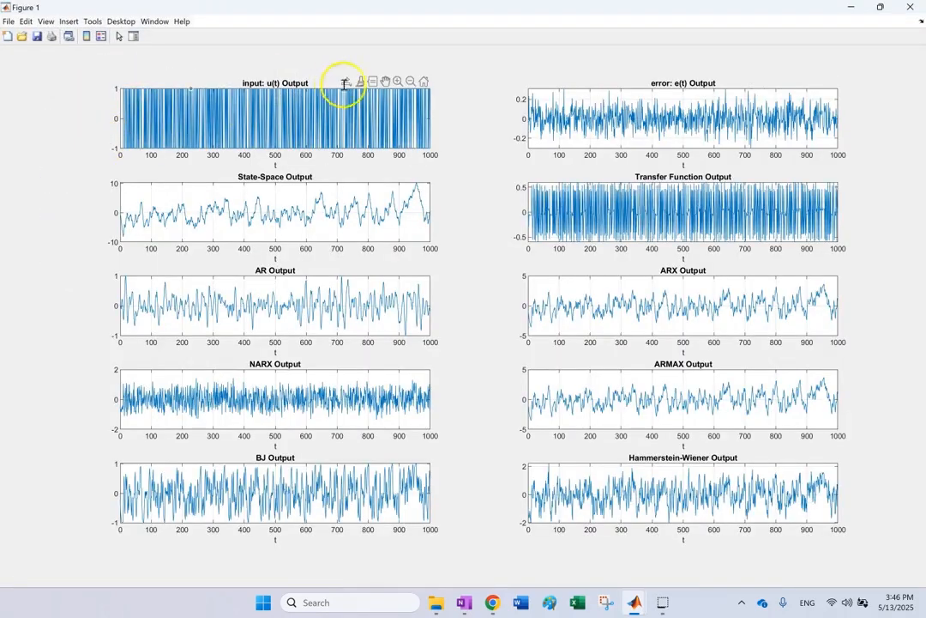
{"action": "left_click", "coordinate": [398, 81]}
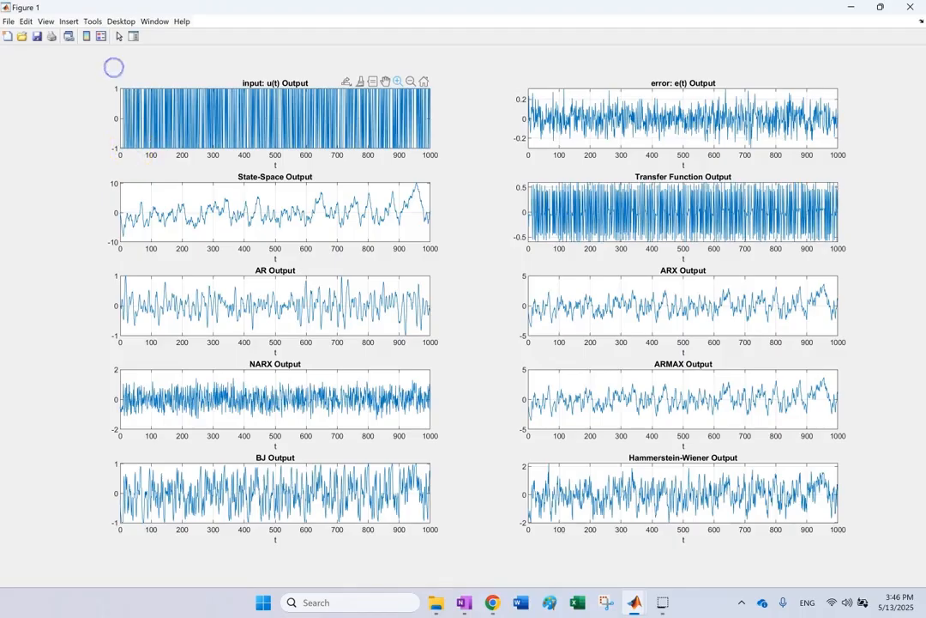
{"action": "left_click_drag", "start_coordinate": [114, 67], "coordinate": [130, 71]}
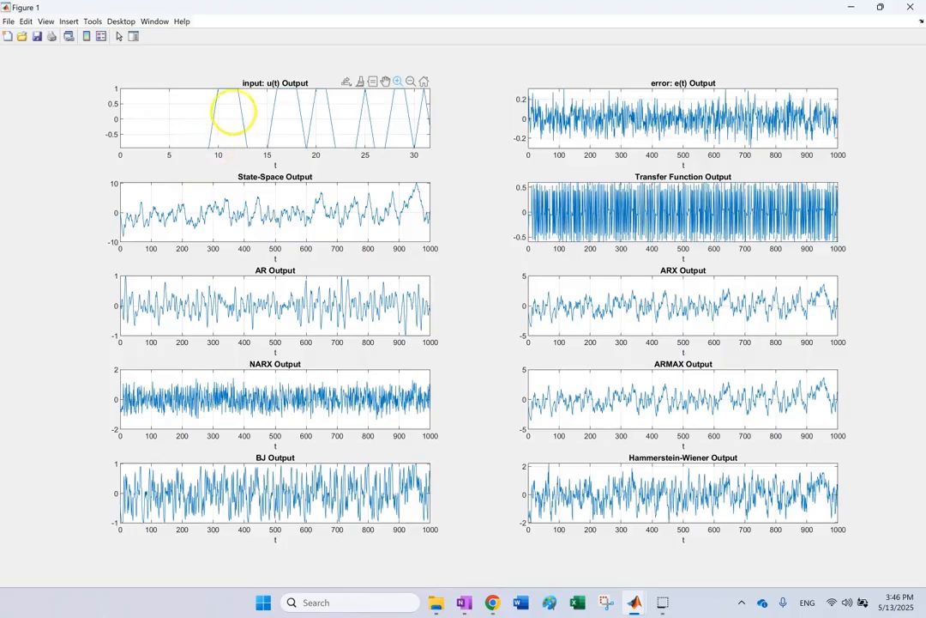
Zoom out the input u(t) plot in stages until its time axis spans about 0 to 60.
{"action": "left_click", "coordinate": [411, 81]}
{"action": "left_click", "coordinate": [332, 125]}
{"action": "left_click", "coordinate": [331, 124]}
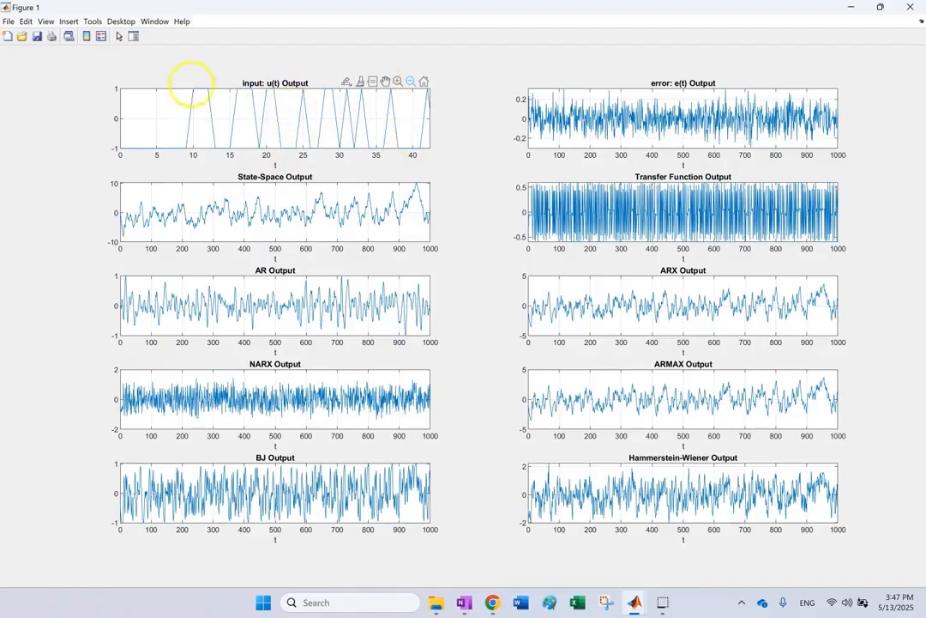
{"action": "left_click", "coordinate": [314, 115]}
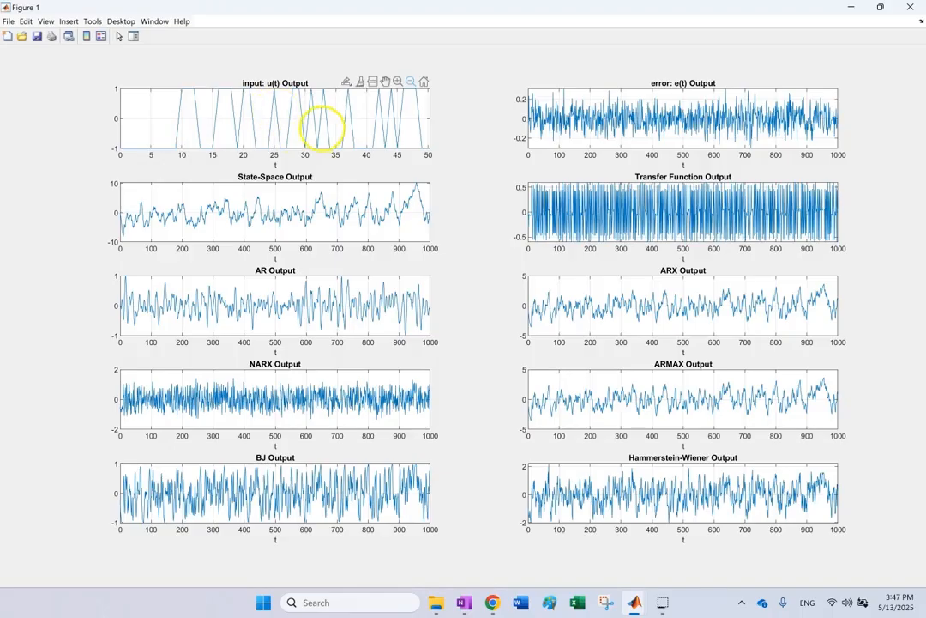
{"action": "left_click", "coordinate": [321, 129]}
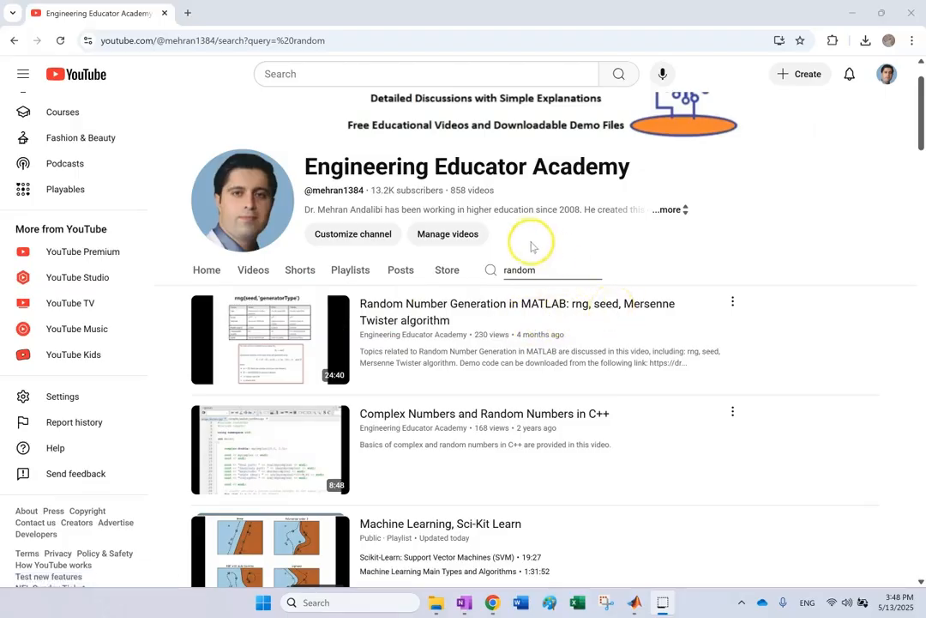
On the Engineering Educator Academy YouTube channel in Chrome, search the channel's videos for "persistent".
{"action": "double_click", "coordinate": [541, 271]}
{"action": "type", "text": "persiste"}
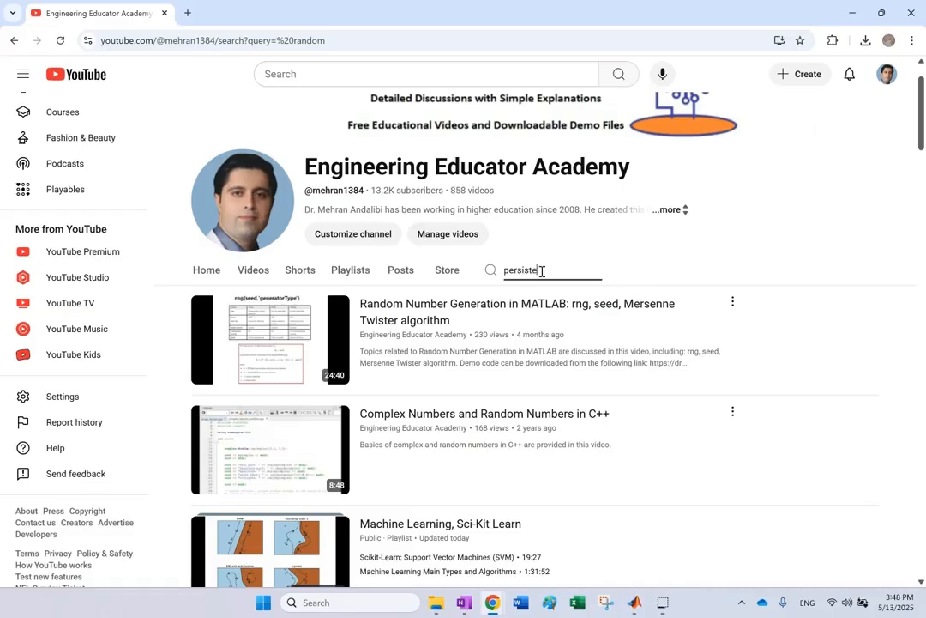
{"action": "type", "text": "nt"}
{"action": "key", "text": "Return"}
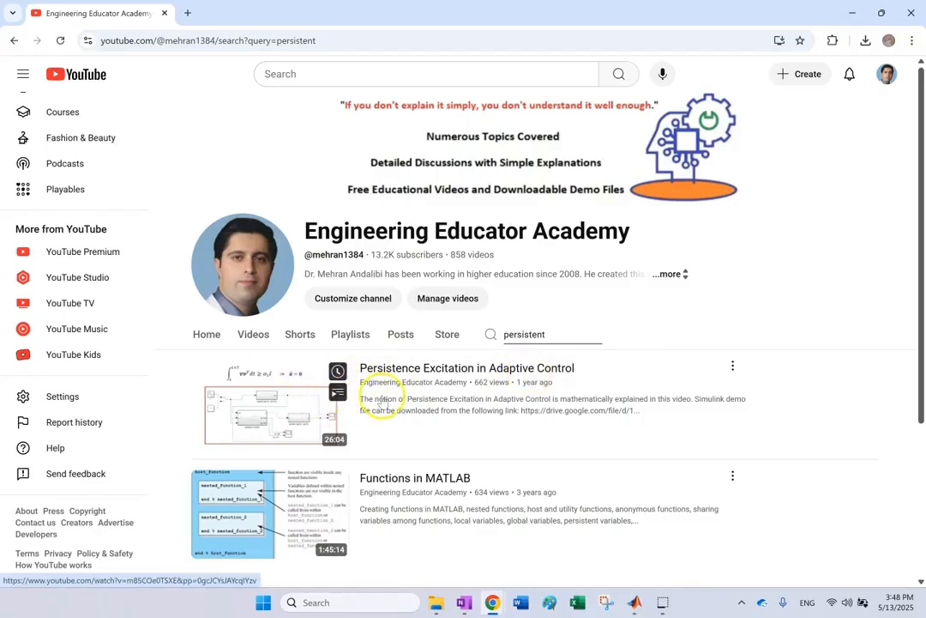
Switch back to MATLAB's Figure 1, restore the input u(t) plot to its full time range, and close the figure.
{"action": "mouse_move", "coordinate": [632, 590]}
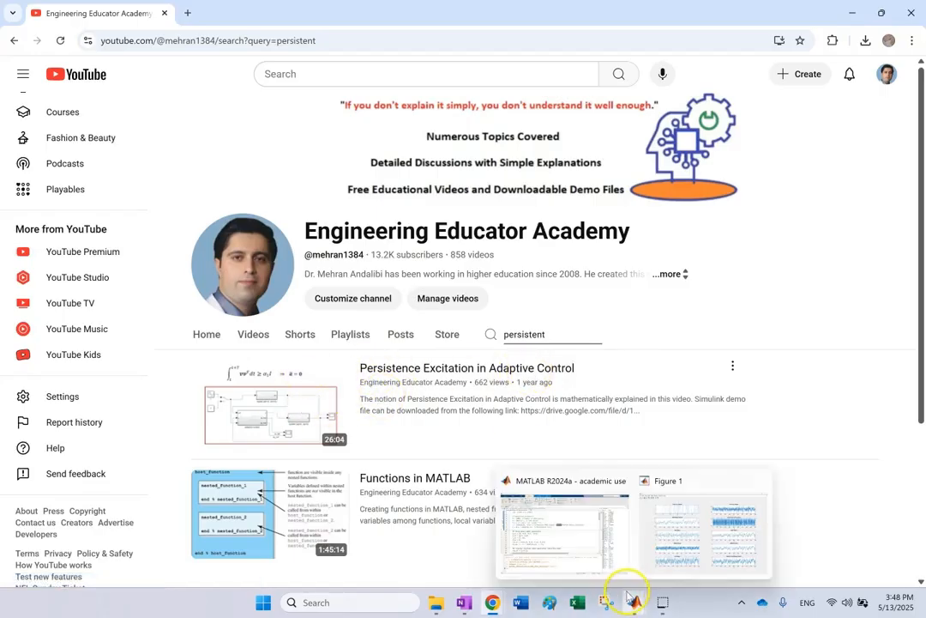
{"action": "left_click", "coordinate": [684, 548]}
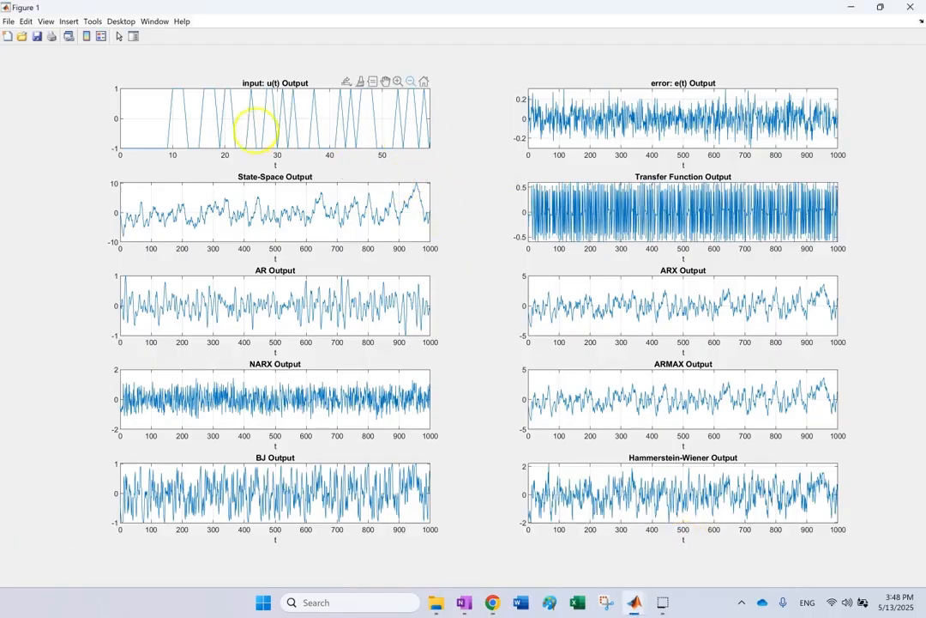
{"action": "double_click", "coordinate": [319, 122]}
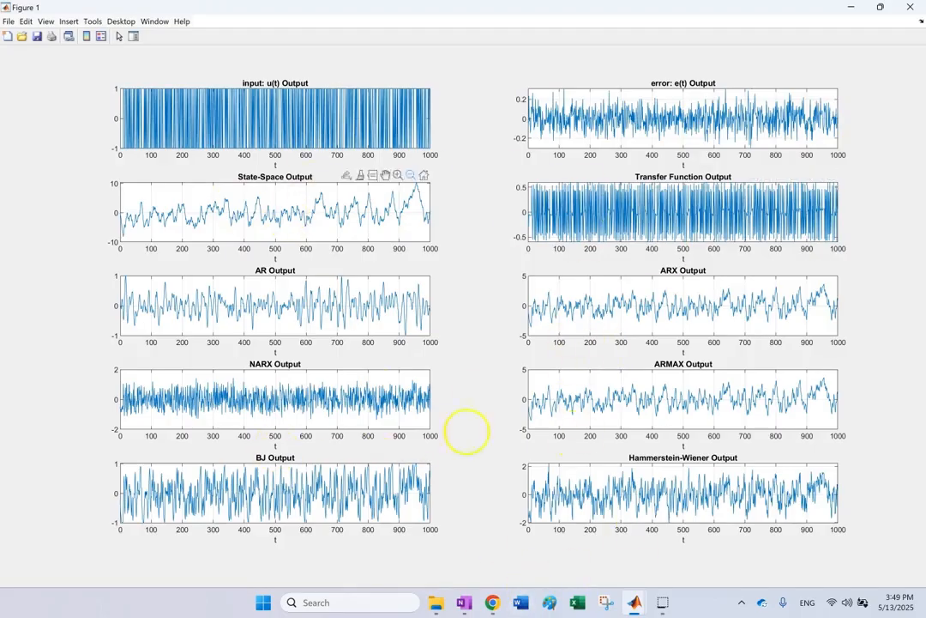
{"action": "left_click", "coordinate": [911, 7]}
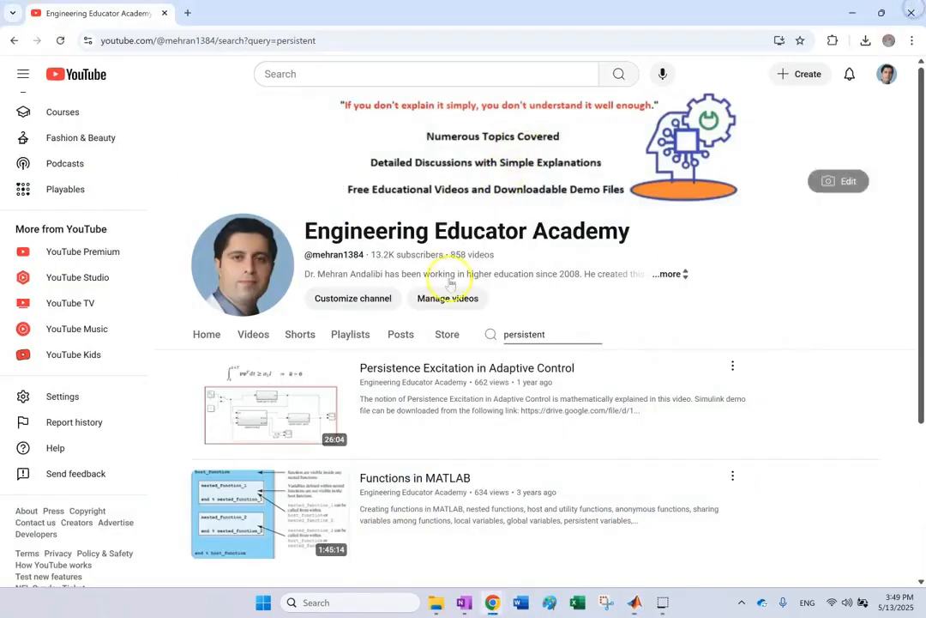
Return to the MATLAB script and examine the tf and lsim calls and the y_tf output in the transfer function section.
{"action": "left_click", "coordinate": [635, 602]}
{"action": "left_click", "coordinate": [554, 250]}
{"action": "left_click", "coordinate": [343, 186]}
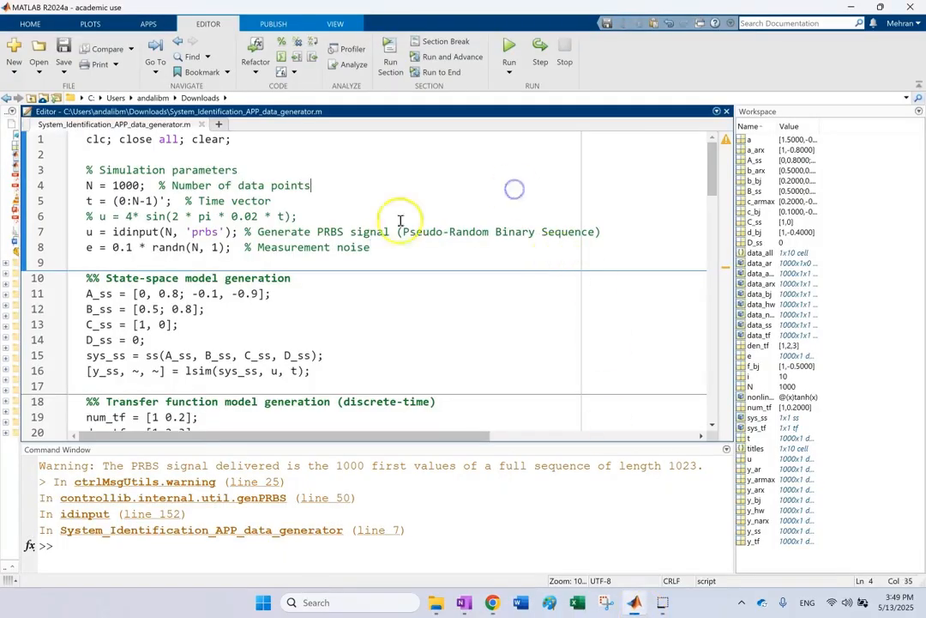
{"action": "scroll", "coordinate": [354, 219], "scroll_direction": "down", "scroll_amount": 3}
{"action": "scroll", "coordinate": [355, 220], "scroll_direction": "down", "scroll_amount": 2}
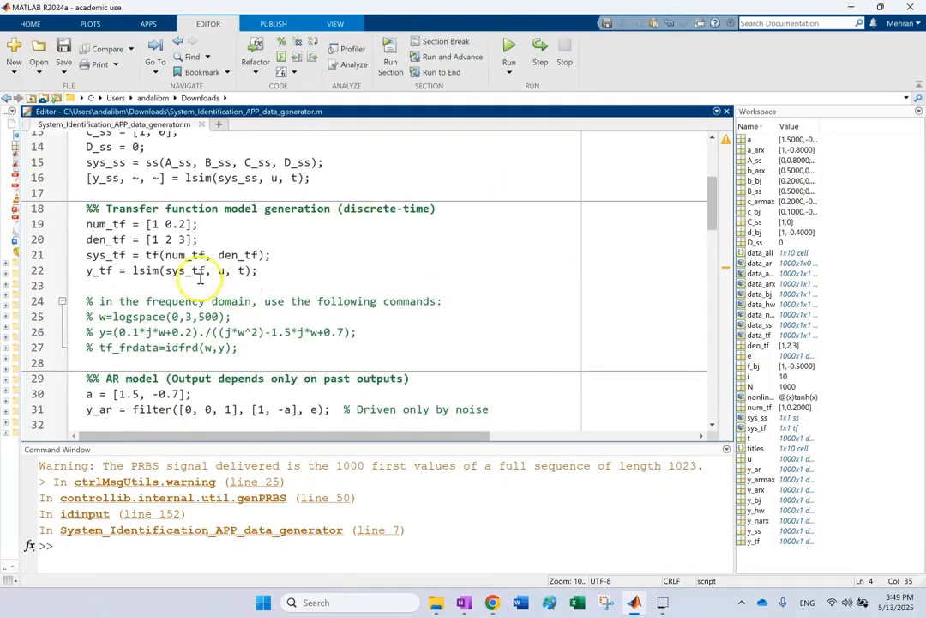
{"action": "left_click", "coordinate": [159, 271]}
{"action": "double_click", "coordinate": [153, 254]}
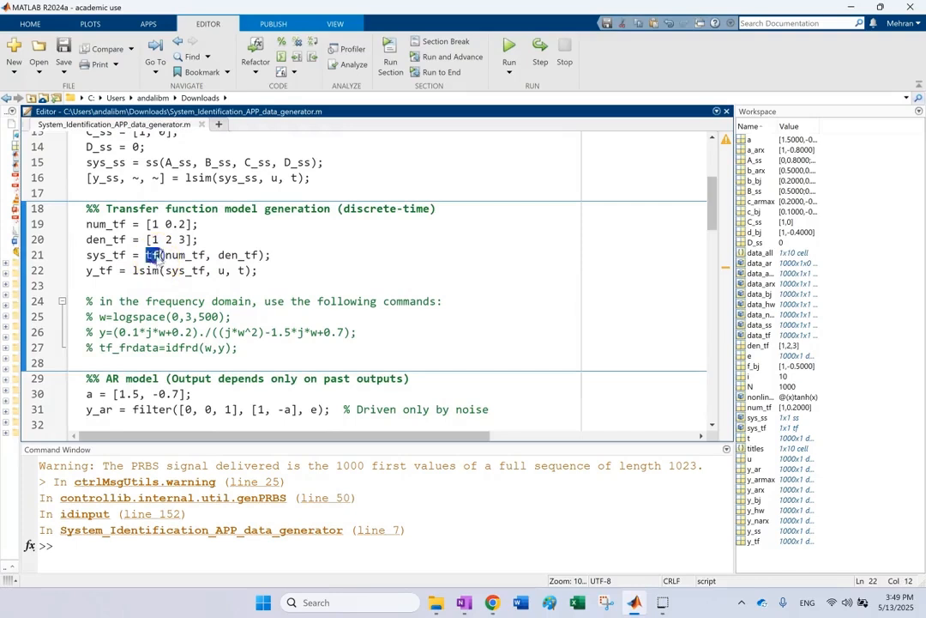
{"action": "left_click", "coordinate": [159, 255]}
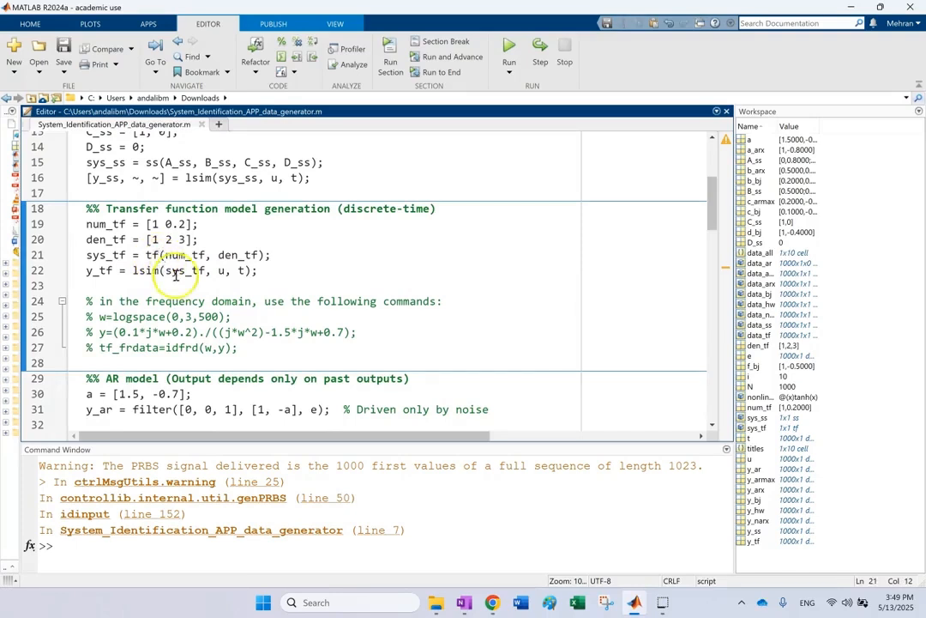
{"action": "left_click", "coordinate": [162, 254]}
{"action": "double_click", "coordinate": [99, 271]}
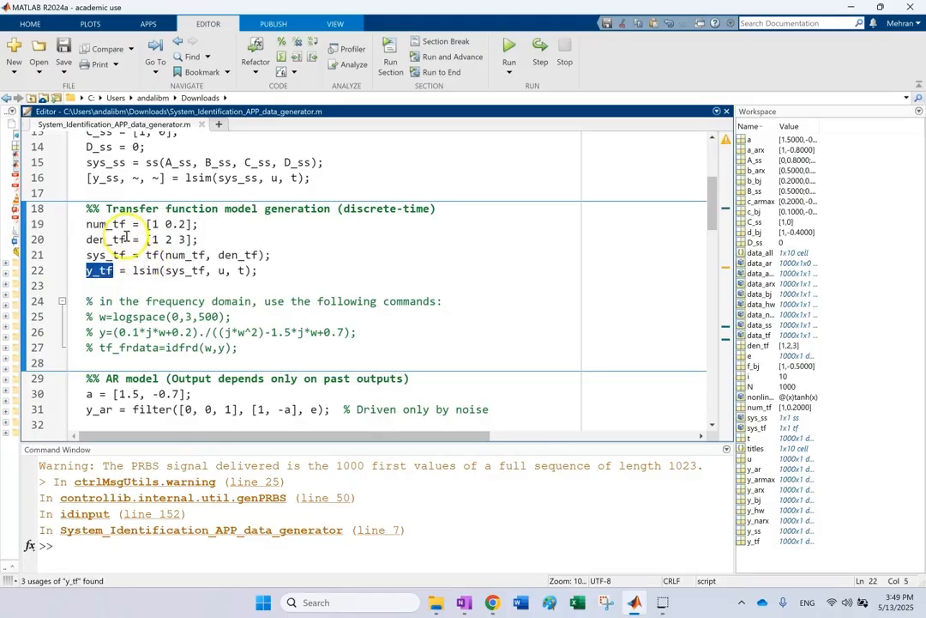
{"action": "scroll", "coordinate": [318, 271], "scroll_direction": "down", "scroll_amount": 11}
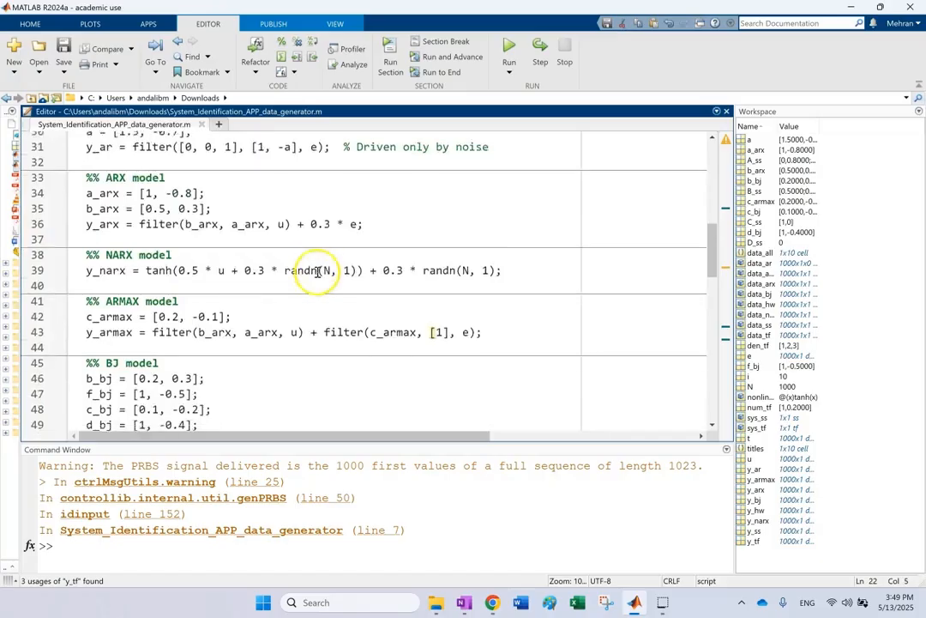
Examine the iddata call that builds data_tf from y_tf and u in the iddata objects section.
{"action": "double_click", "coordinate": [211, 404]}
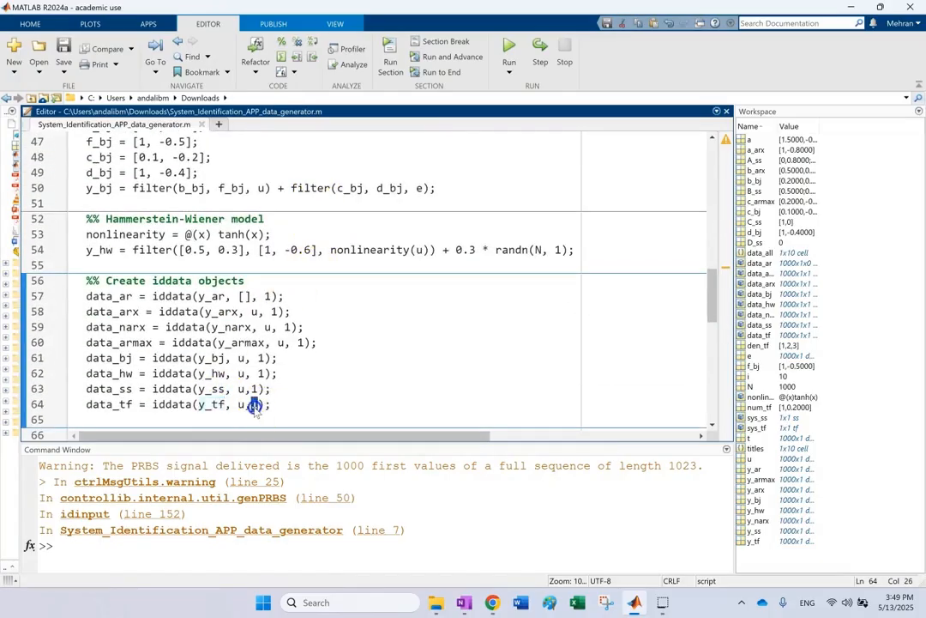
{"action": "double_click", "coordinate": [176, 404]}
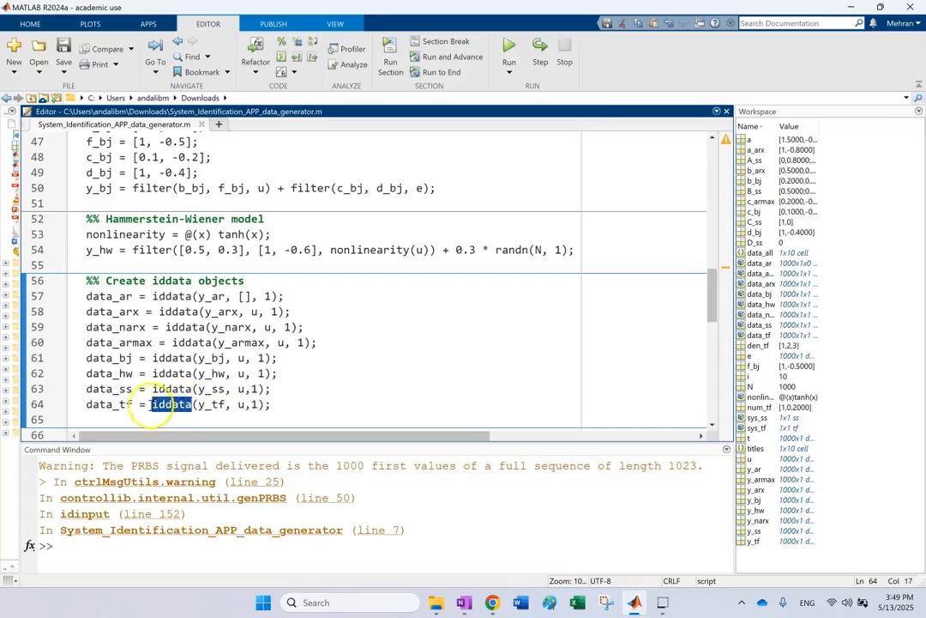
{"action": "double_click", "coordinate": [110, 406]}
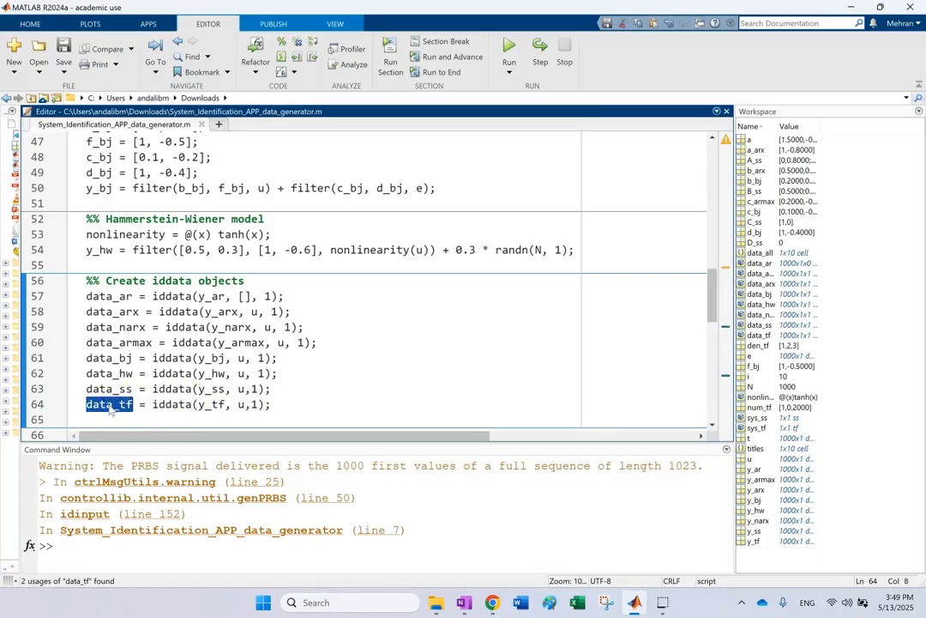
{"action": "double_click", "coordinate": [172, 404]}
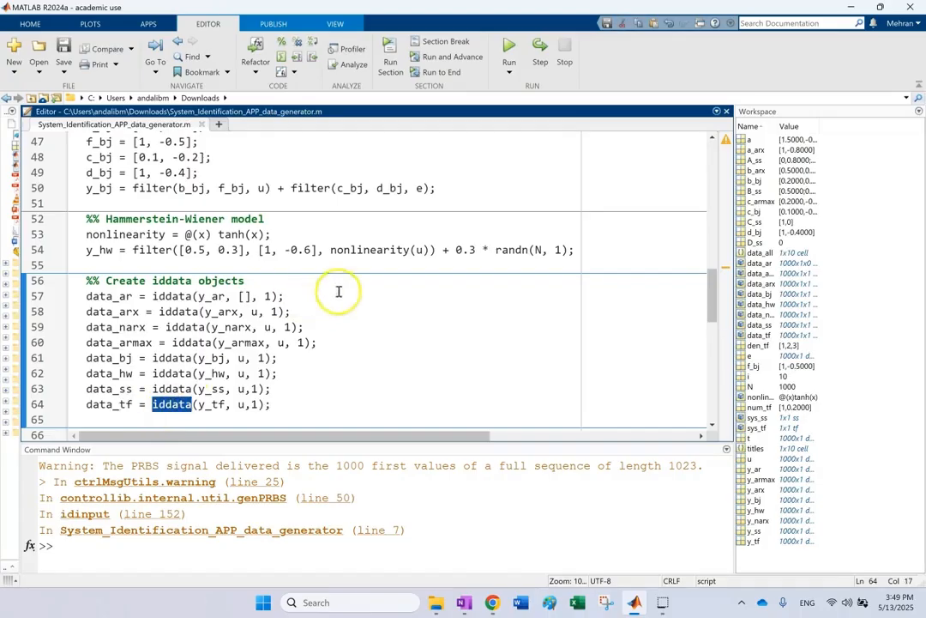
Review the transfer function section's num_tf and den_tf coefficients and the tf and lsim lines.
{"action": "scroll", "coordinate": [264, 278], "scroll_direction": "up", "scroll_amount": 15}
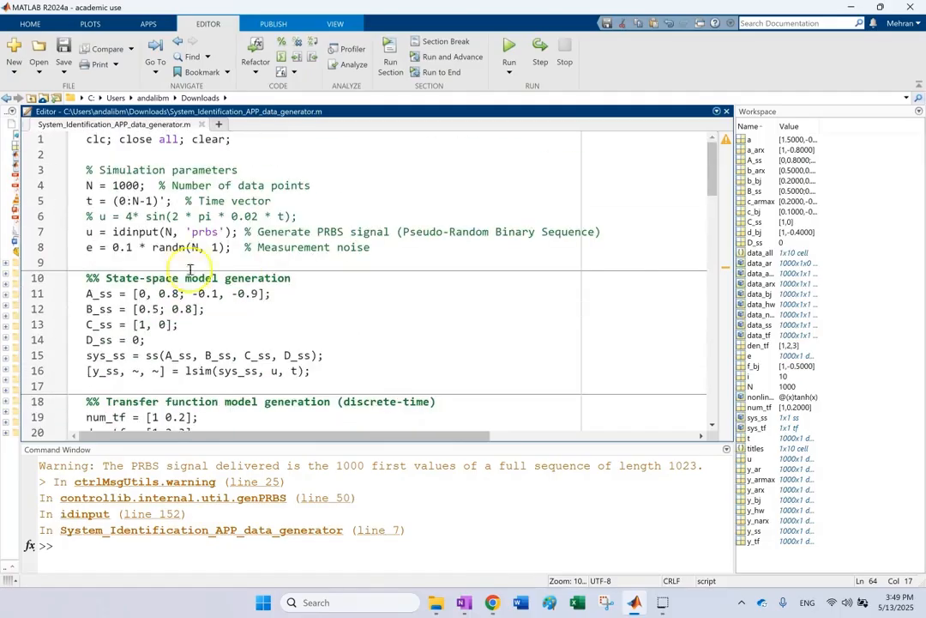
{"action": "scroll", "coordinate": [180, 266], "scroll_direction": "down", "scroll_amount": 5}
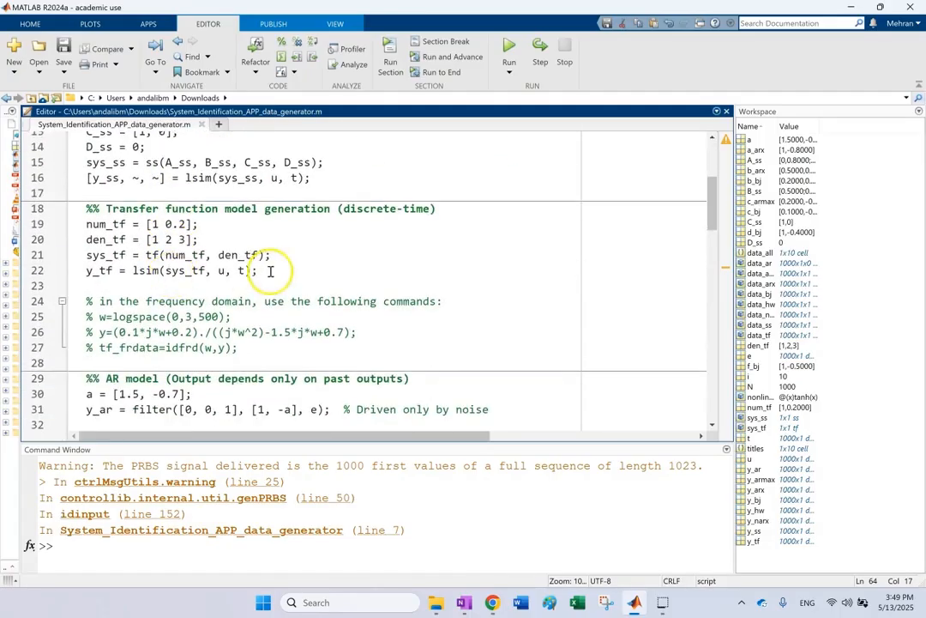
{"action": "left_click", "coordinate": [271, 271]}
{"action": "left_click_drag", "start_coordinate": [257, 272], "coordinate": [82, 223]}
{"action": "left_click", "coordinate": [261, 242]}
{"action": "left_click_drag", "start_coordinate": [152, 225], "coordinate": [182, 242]}
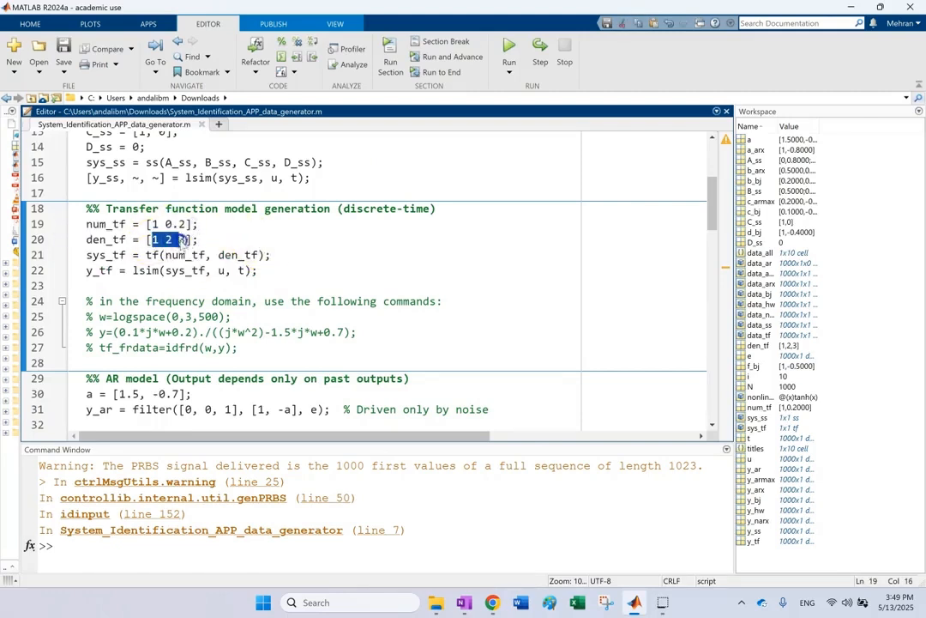
{"action": "left_click", "coordinate": [251, 255]}
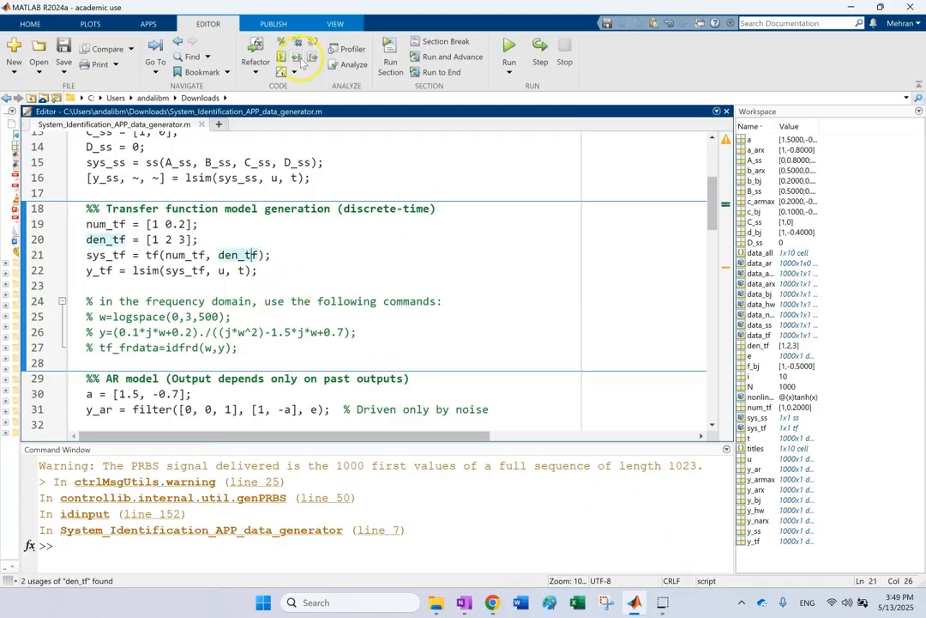
Launch the System Identification app and import the workspace variable data_tf as a Data Object (IDDATA, FRD/IDFRD).
{"action": "left_click", "coordinate": [148, 26]}
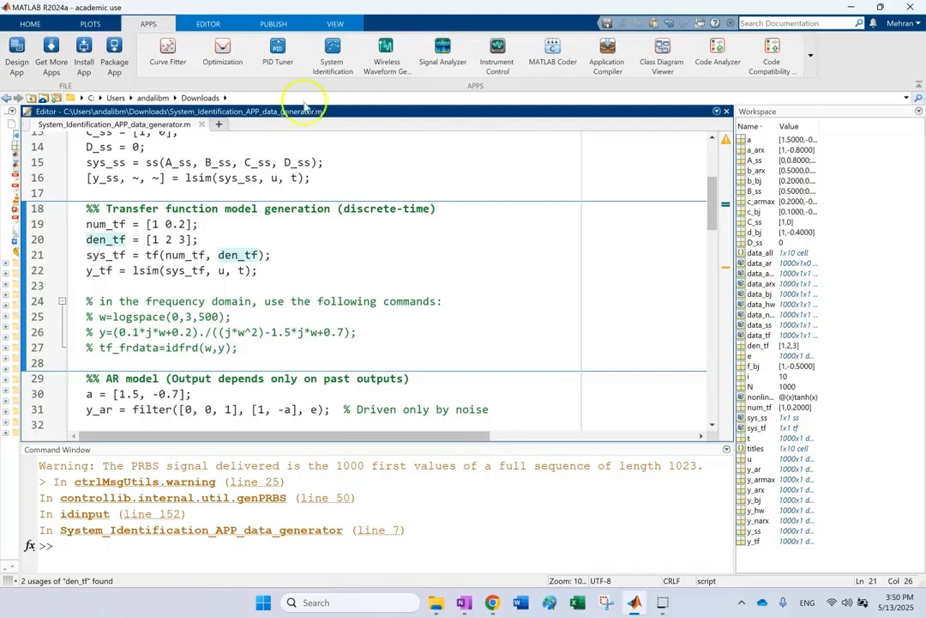
{"action": "left_click", "coordinate": [334, 50]}
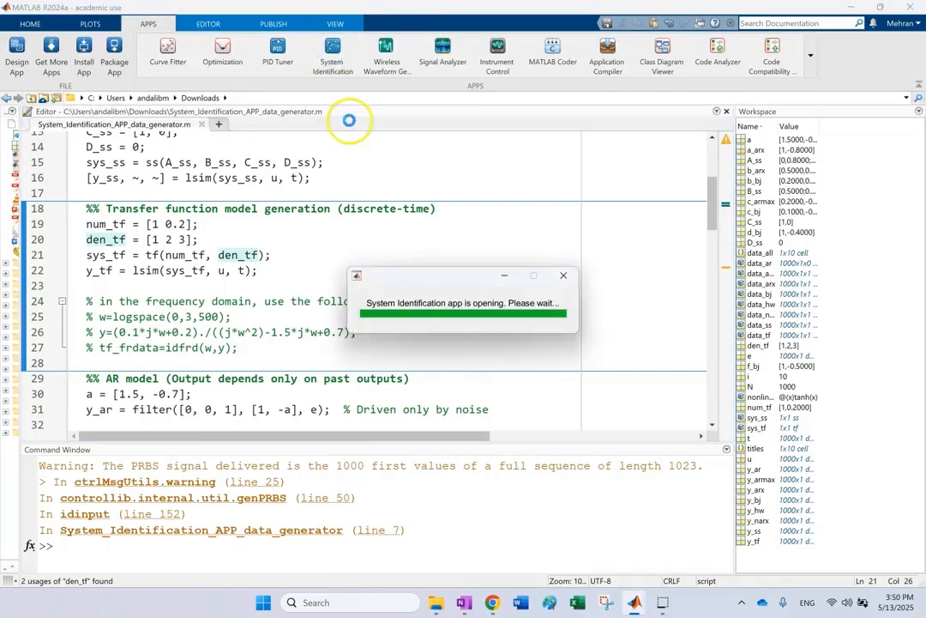
{"action": "left_click", "coordinate": [101, 62]}
{"action": "left_click", "coordinate": [64, 69]}
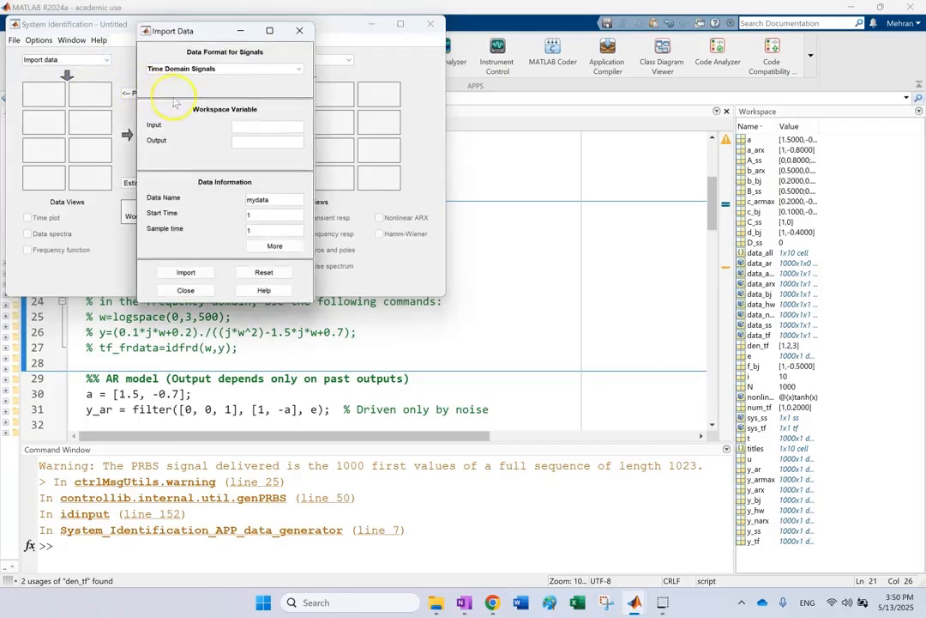
{"action": "left_click", "coordinate": [220, 70]}
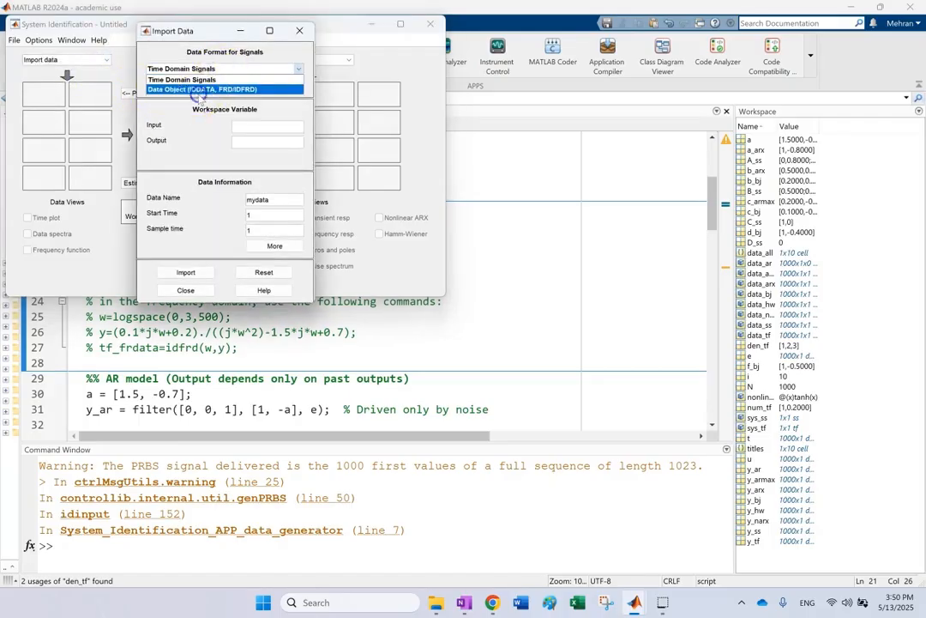
{"action": "left_click", "coordinate": [202, 90]}
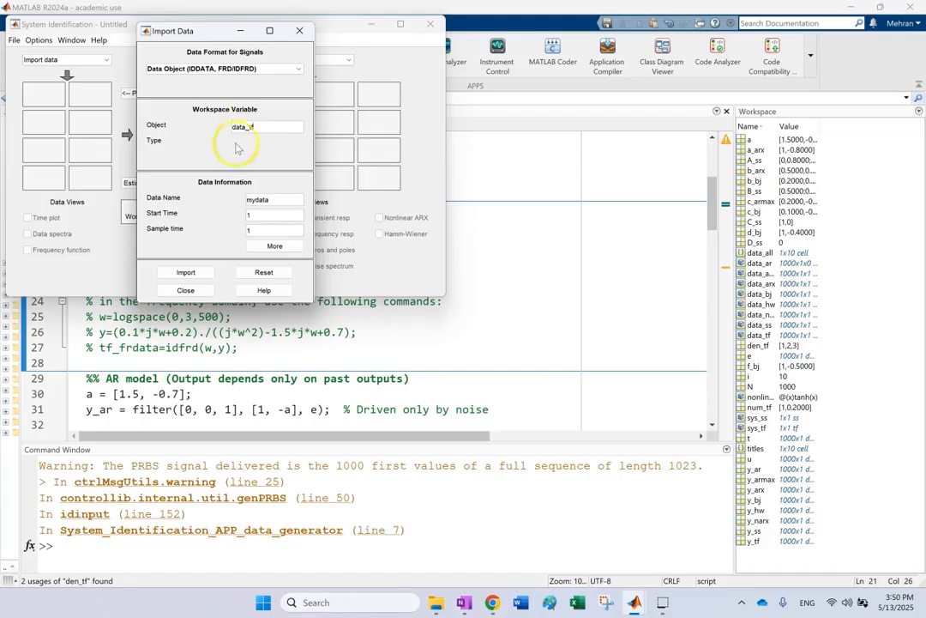
{"action": "left_click", "coordinate": [183, 272]}
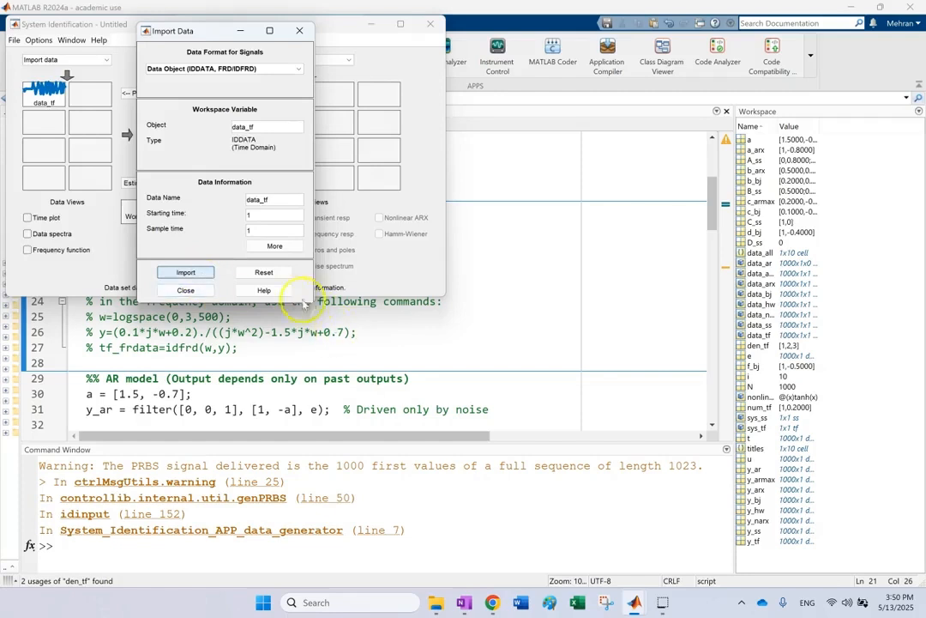
{"action": "left_click", "coordinate": [185, 290]}
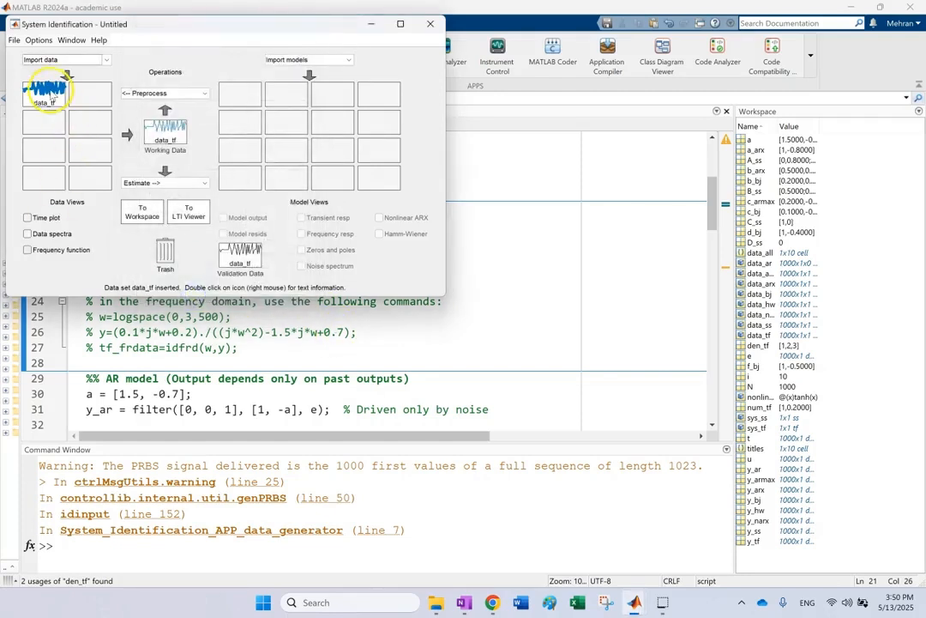
Start a transfer function model estimation on data_tf and review its poles, zeros and delay settings.
{"action": "left_click", "coordinate": [167, 94]}
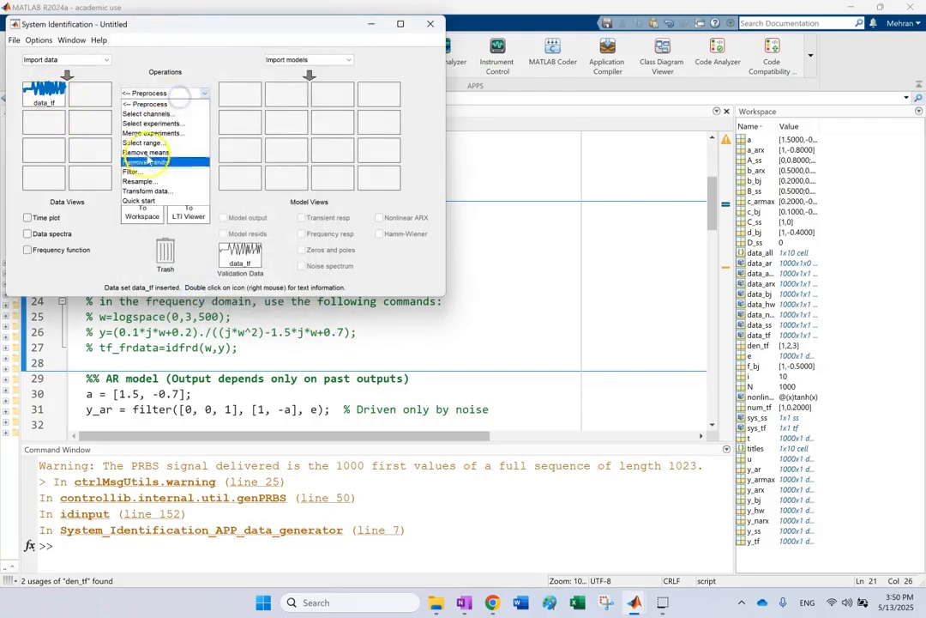
{"action": "left_click", "coordinate": [199, 57]}
{"action": "left_click", "coordinate": [162, 182]}
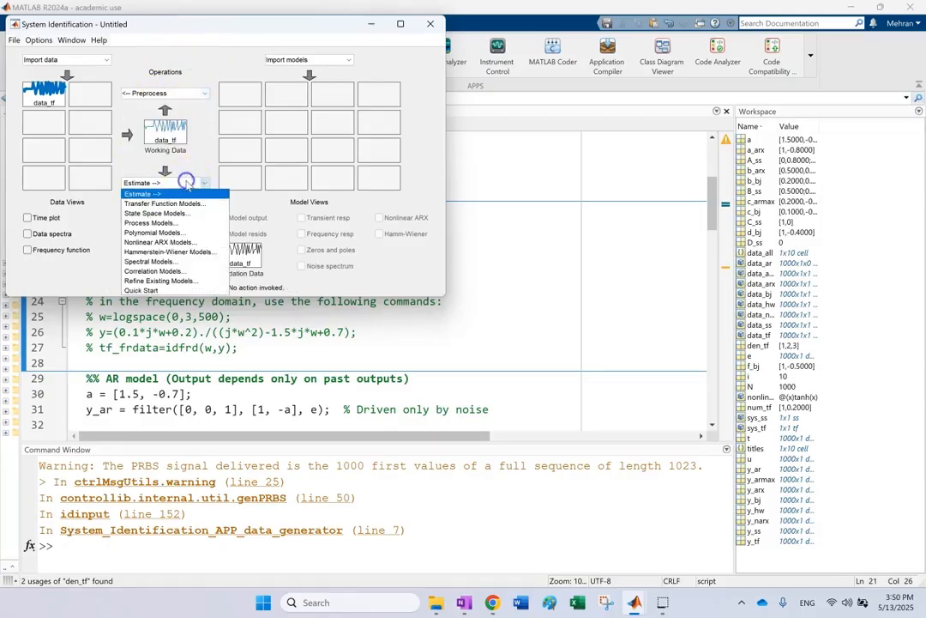
{"action": "left_click", "coordinate": [172, 205]}
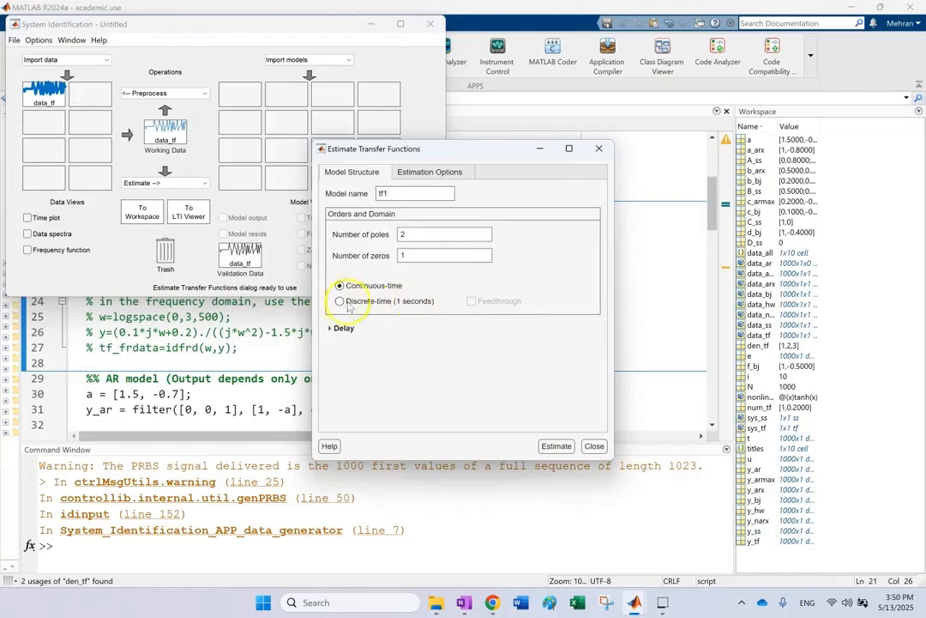
{"action": "left_click_drag", "start_coordinate": [410, 235], "coordinate": [385, 256]}
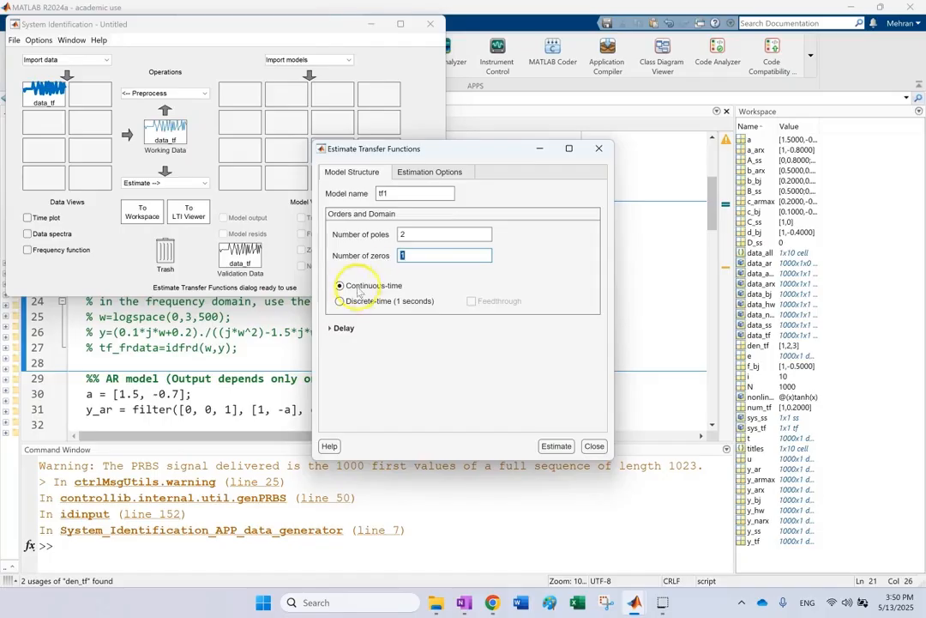
{"action": "left_click", "coordinate": [340, 329]}
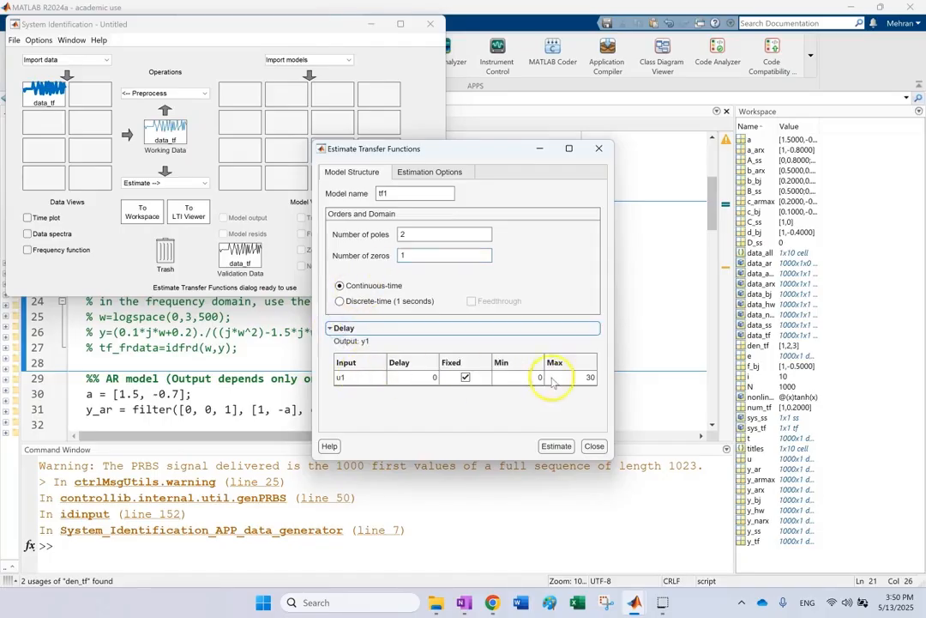
{"action": "left_click", "coordinate": [329, 329]}
Review the search and regularization options and estimate continuous-time transfer function model tf1 with 2 poles and 1 zero.
{"action": "left_click", "coordinate": [416, 174]}
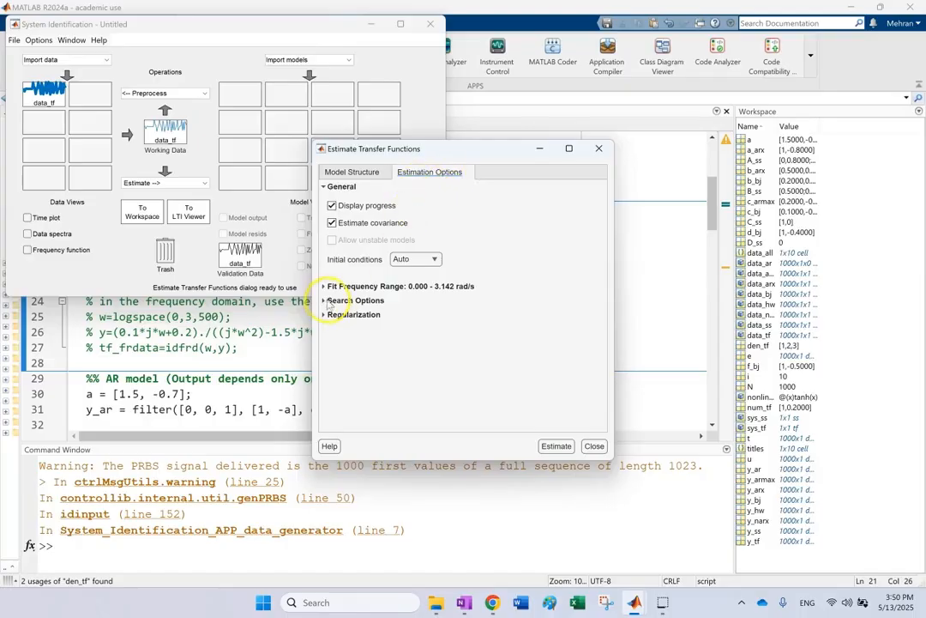
{"action": "left_click", "coordinate": [327, 300]}
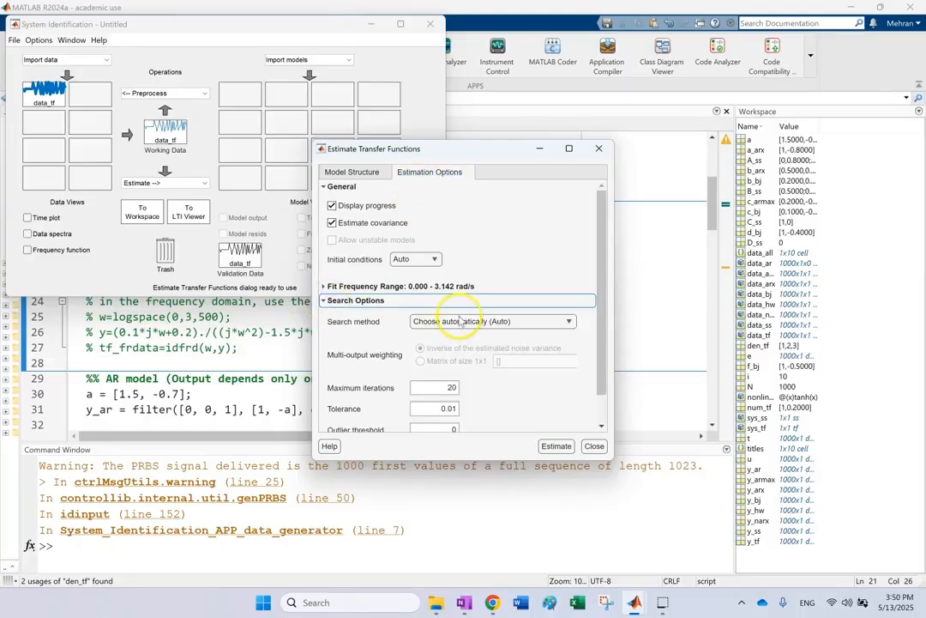
{"action": "scroll", "coordinate": [448, 386], "scroll_direction": "down", "scroll_amount": 1}
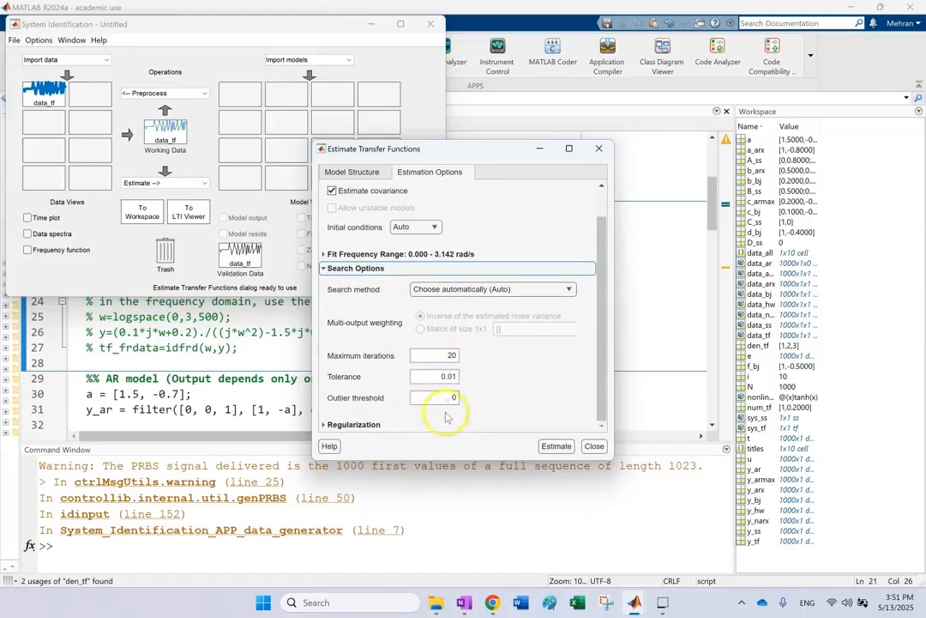
{"action": "left_click", "coordinate": [350, 424]}
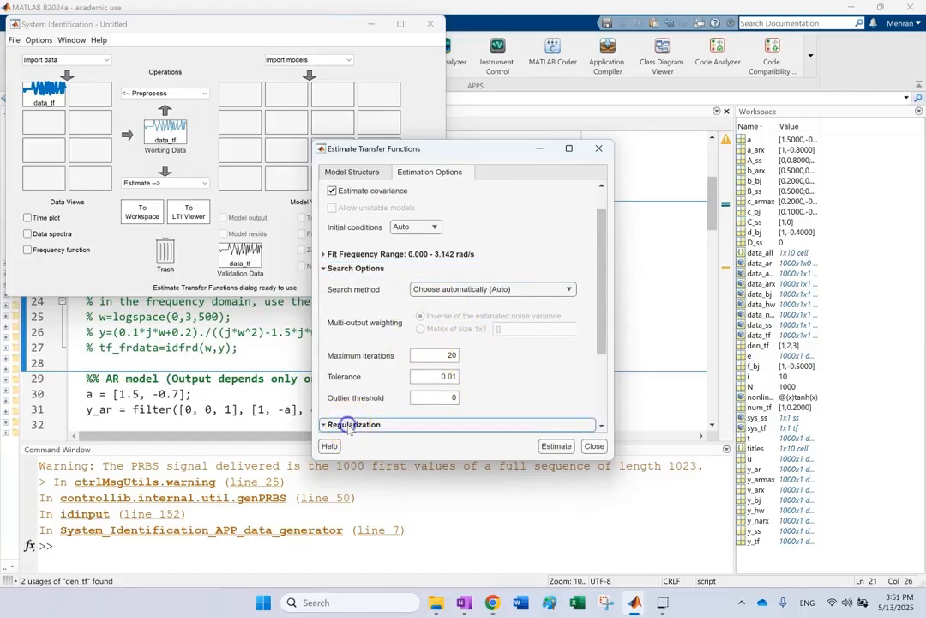
{"action": "left_click", "coordinate": [325, 424]}
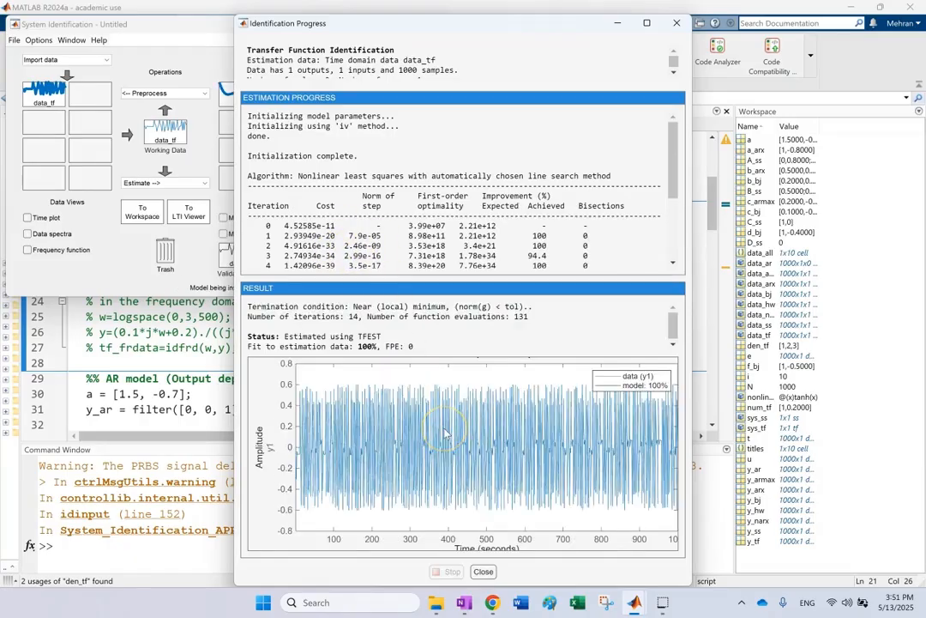
Check the fit to estimation data and the FPE in the estimation result, and maximize the Identification Progress window.
{"action": "double_click", "coordinate": [365, 344]}
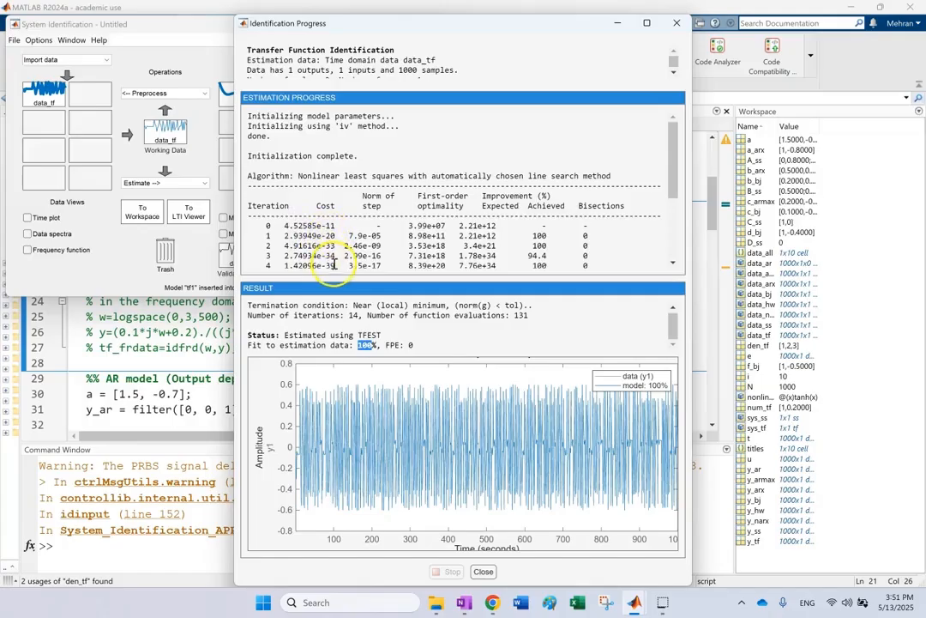
{"action": "left_click", "coordinate": [407, 345]}
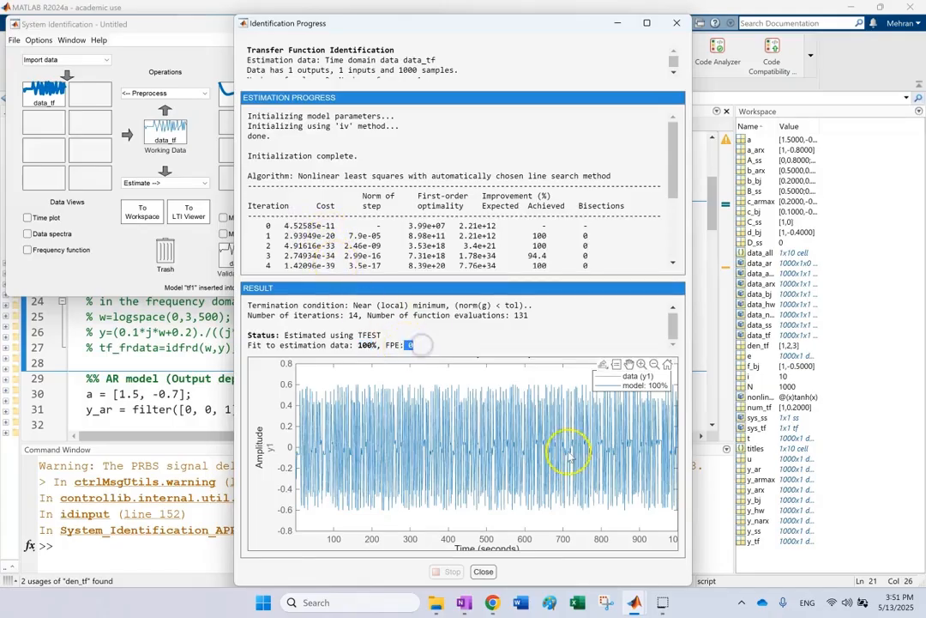
{"action": "left_click", "coordinate": [647, 23]}
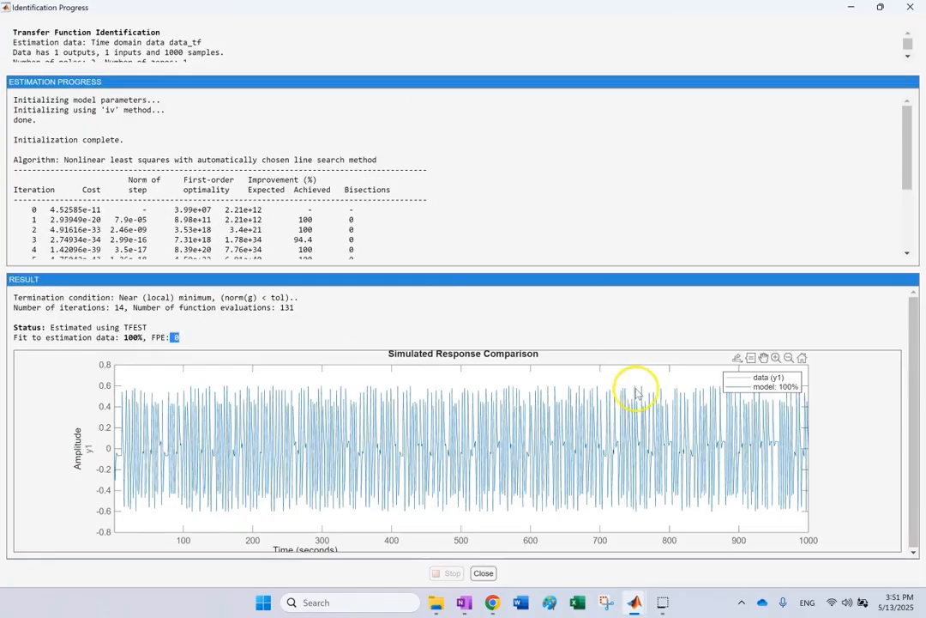
Zoom in on the Simulated Response Comparison plot in two stages to about 705 to 725 seconds.
{"action": "left_click", "coordinate": [778, 358]}
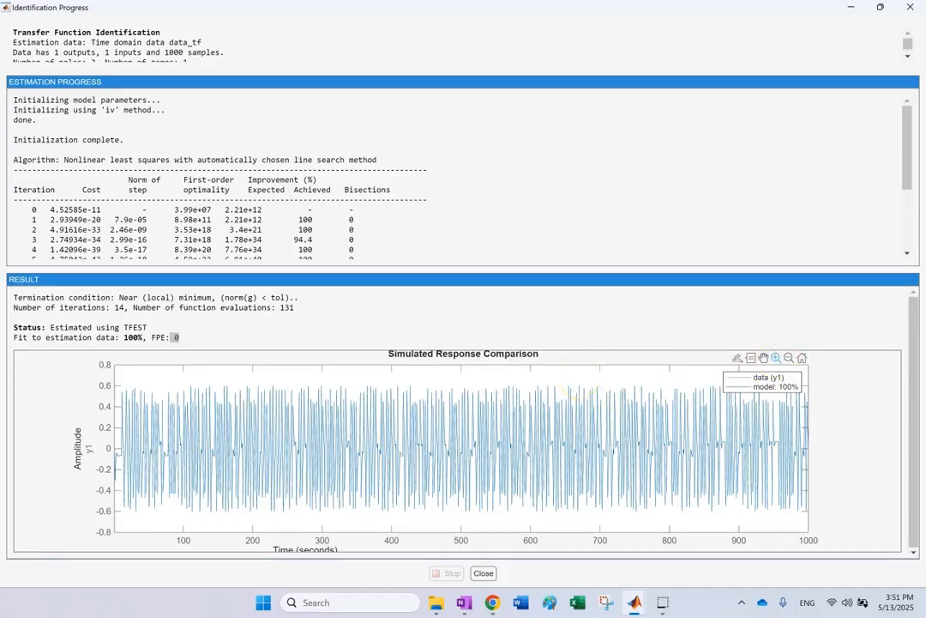
{"action": "left_click_drag", "start_coordinate": [578, 375], "coordinate": [648, 419]}
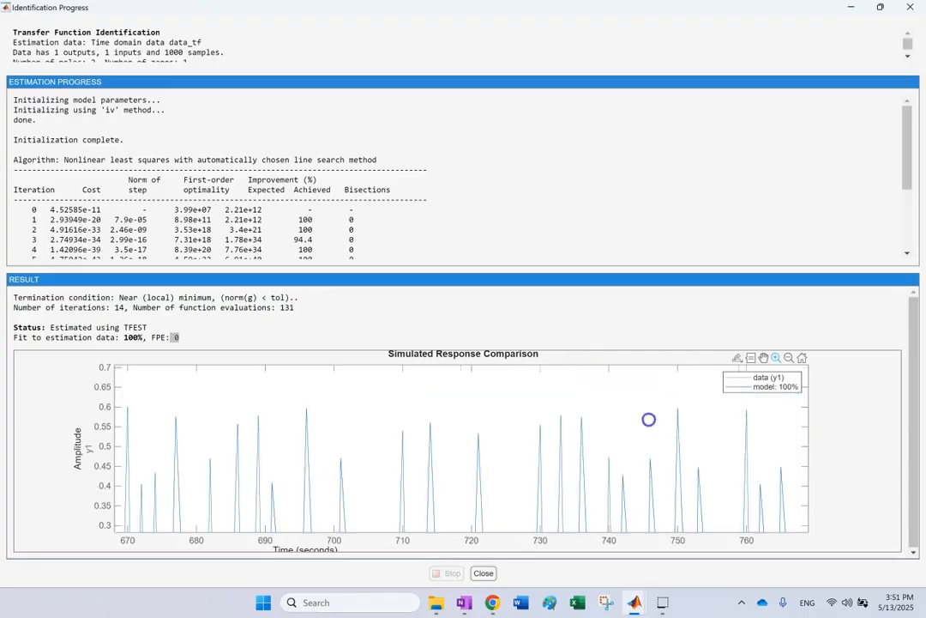
{"action": "left_click_drag", "start_coordinate": [364, 415], "coordinate": [513, 487]}
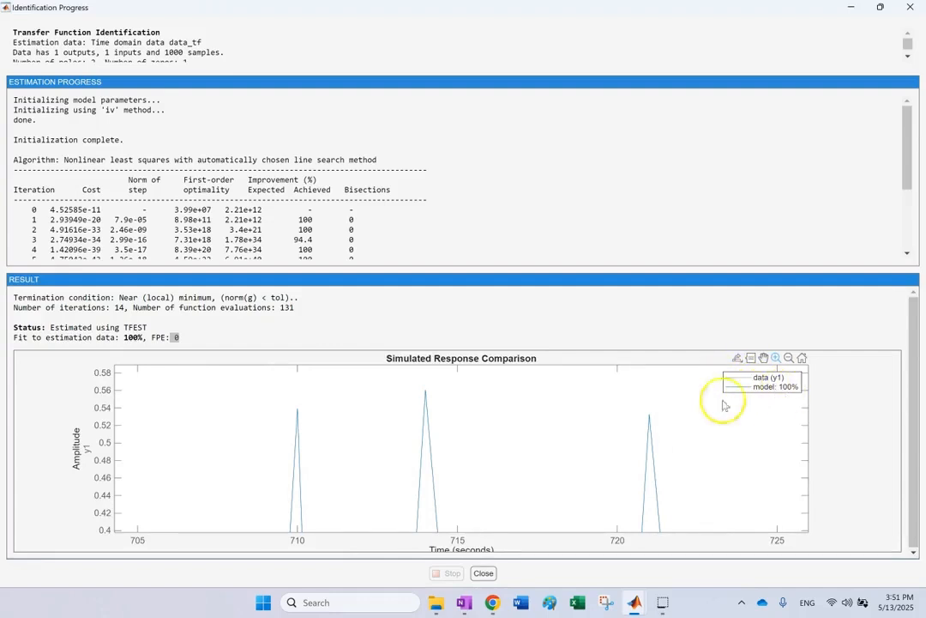
Try to zoom the comparison plot back out, recheck the fit to estimation data, and dismiss the blank window.
{"action": "left_click", "coordinate": [788, 359]}
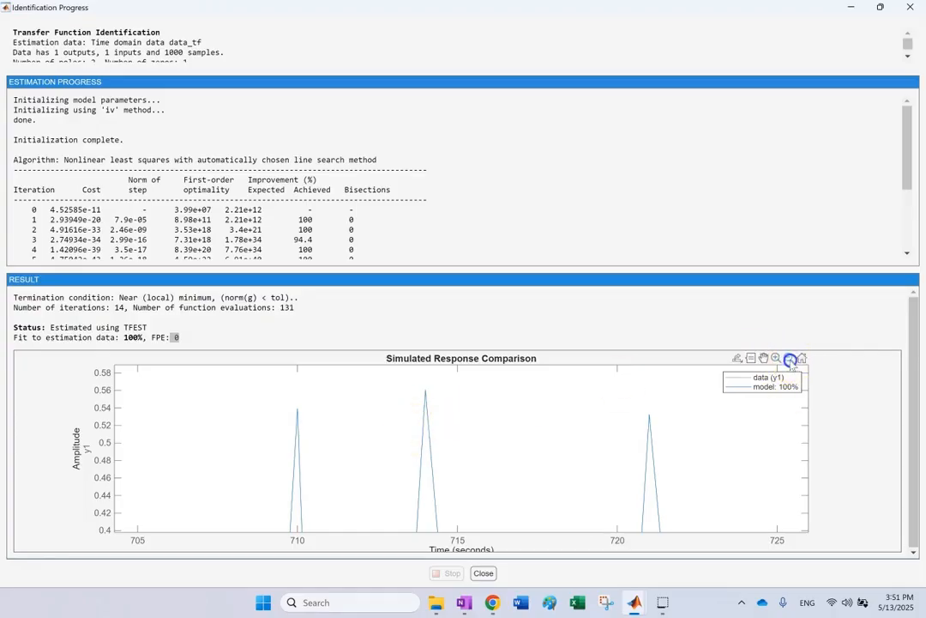
{"action": "left_click", "coordinate": [530, 417]}
{"action": "left_click", "coordinate": [129, 339]}
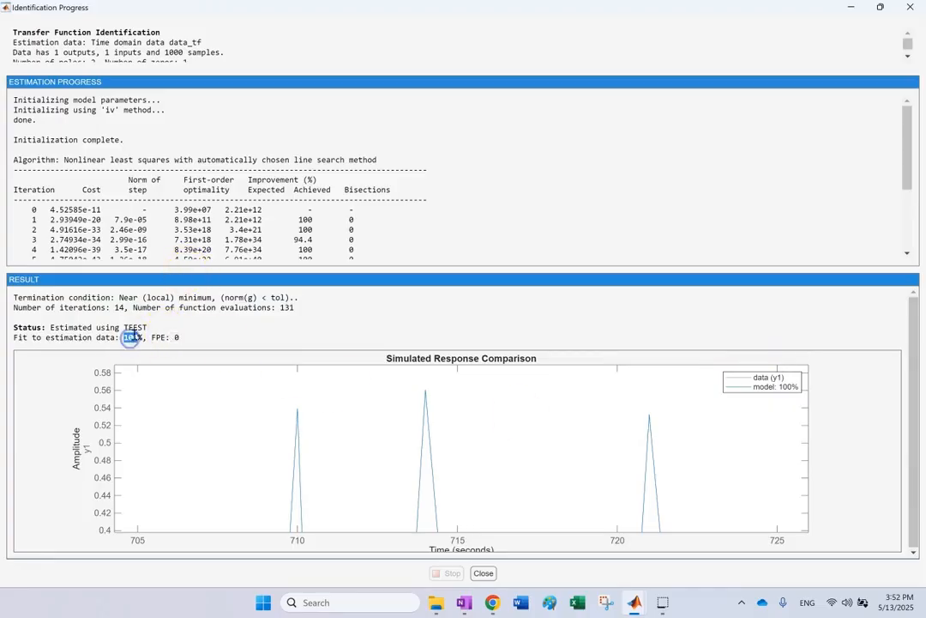
{"action": "left_click", "coordinate": [790, 356]}
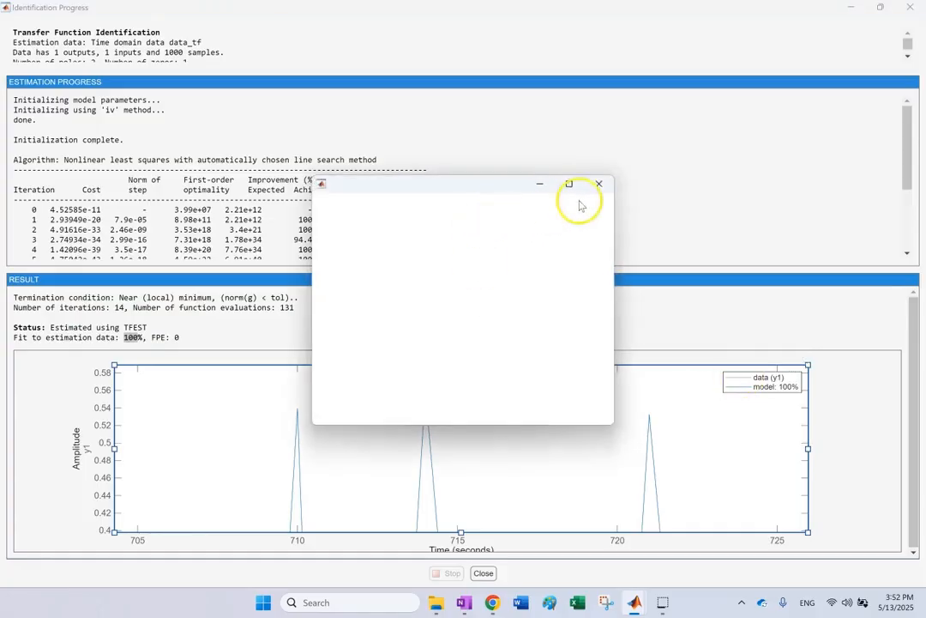
{"action": "left_click", "coordinate": [598, 185]}
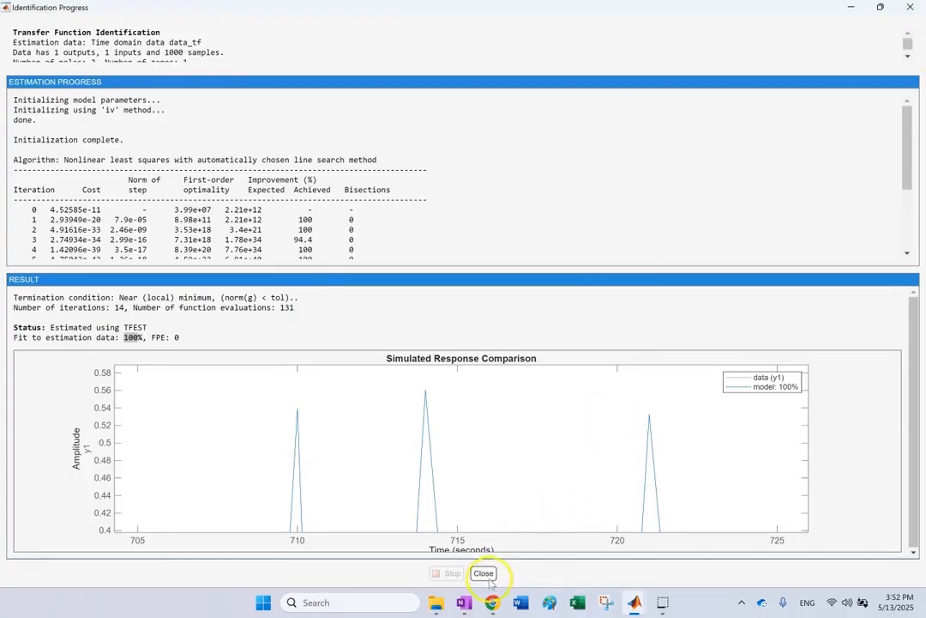
Restore the Simulated Response Comparison plot to its full time range and close the Identification Progress window.
{"action": "left_click", "coordinate": [789, 357]}
{"action": "left_click", "coordinate": [642, 412]}
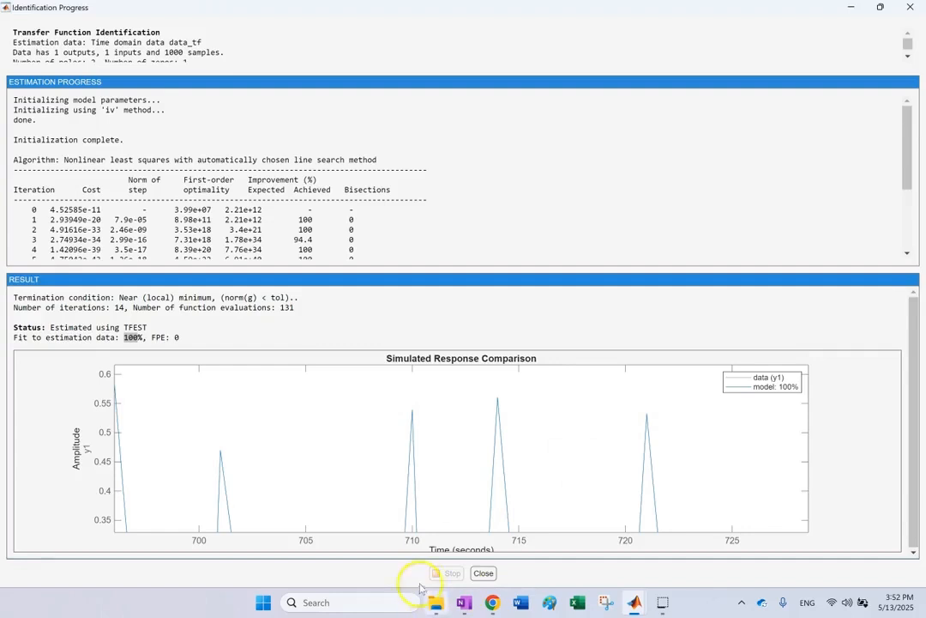
{"action": "left_click", "coordinate": [485, 573]}
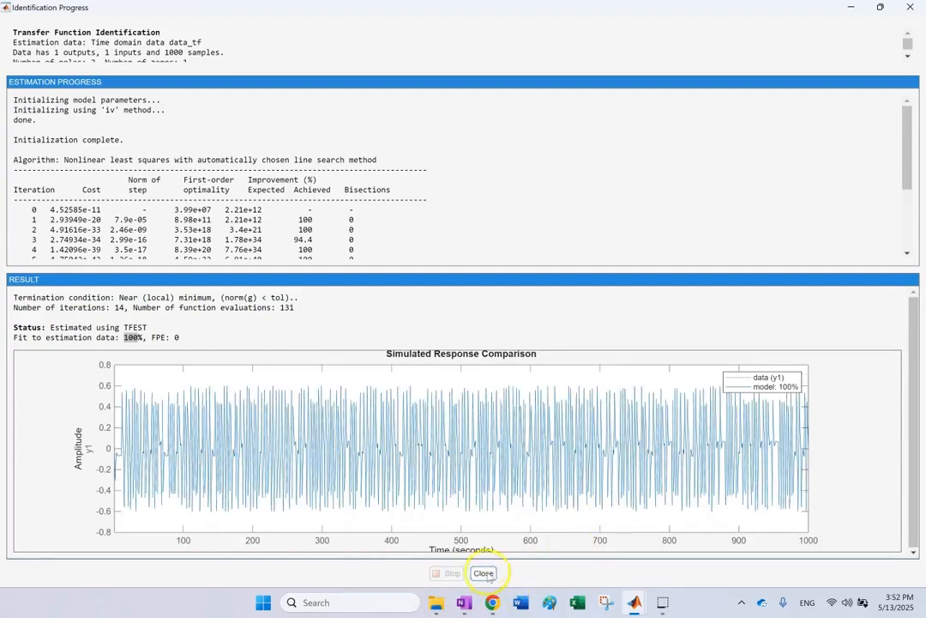
Bring the main MATLAB window up behind the System Identification app and export model tf1 to the workspace.
{"action": "mouse_move", "coordinate": [635, 596]}
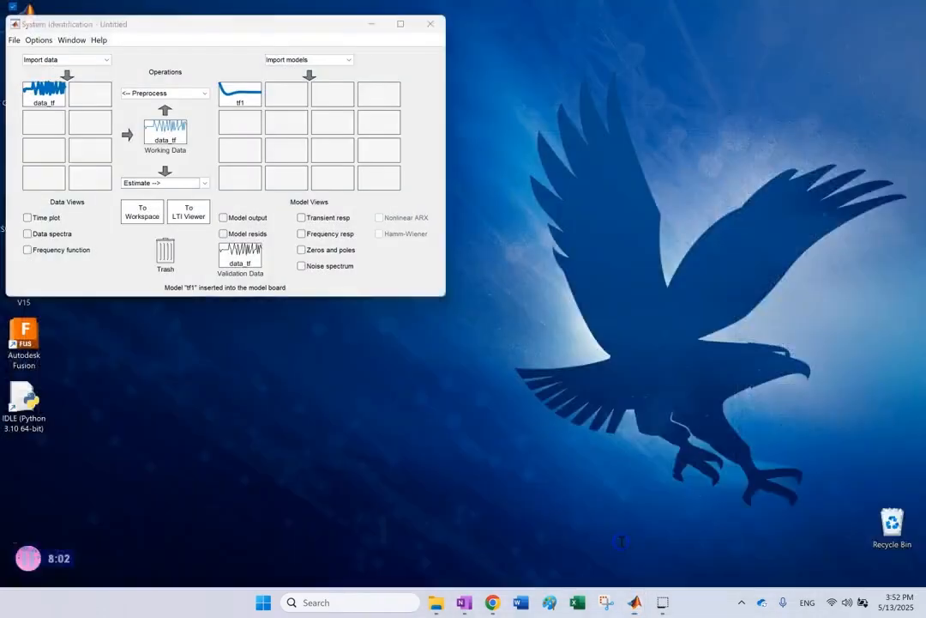
{"action": "left_click", "coordinate": [622, 541]}
{"action": "left_click", "coordinate": [594, 445]}
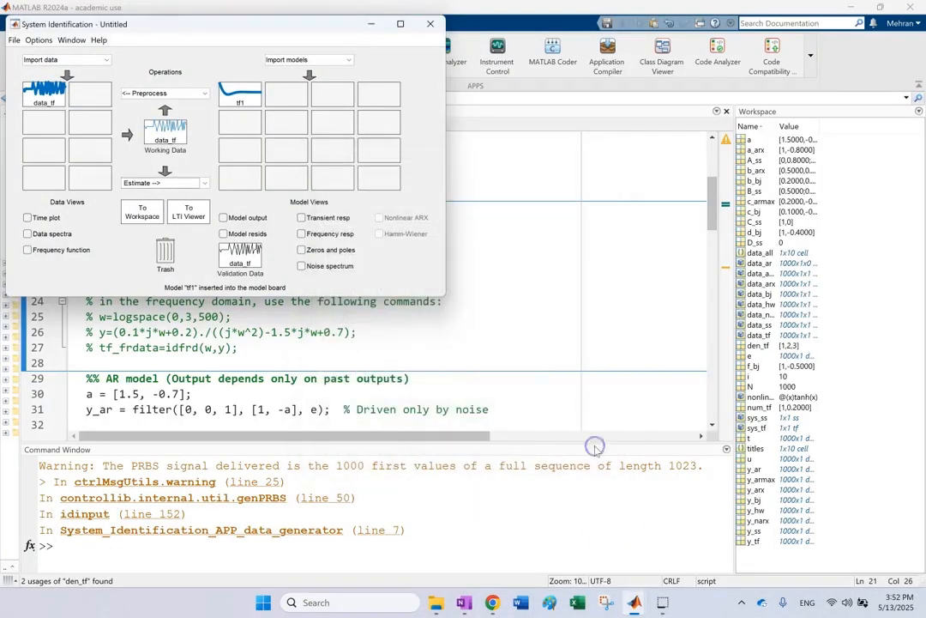
{"action": "left_click_drag", "start_coordinate": [326, 36], "coordinate": [486, 83]}
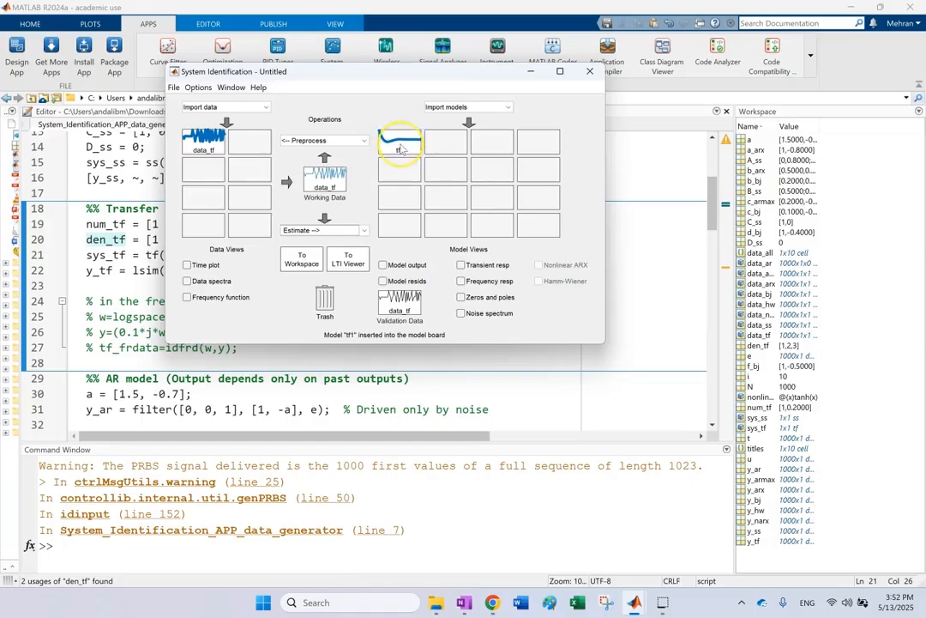
{"action": "left_click_drag", "start_coordinate": [399, 144], "coordinate": [302, 266]}
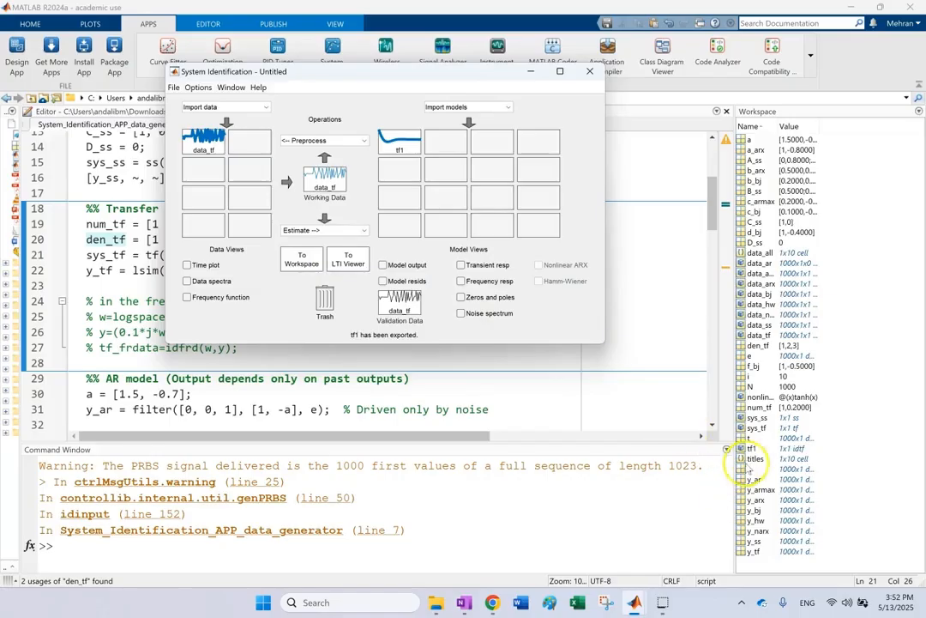
Clear the Command Window and display the exported tf1 model there.
{"action": "left_click", "coordinate": [752, 448]}
{"action": "left_click", "coordinate": [570, 542]}
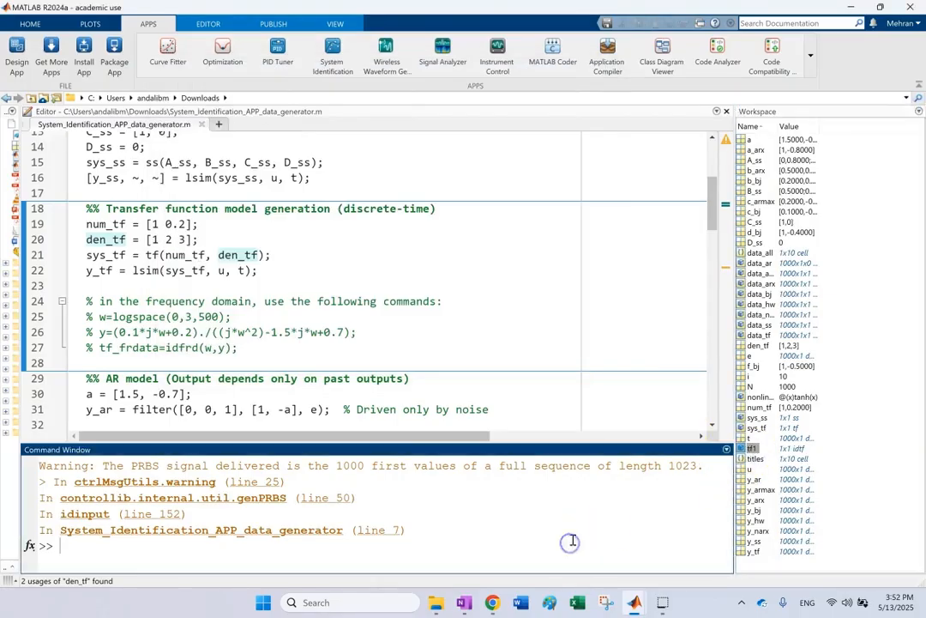
{"action": "type", "text": "clc"}
{"action": "key", "text": "Return"}
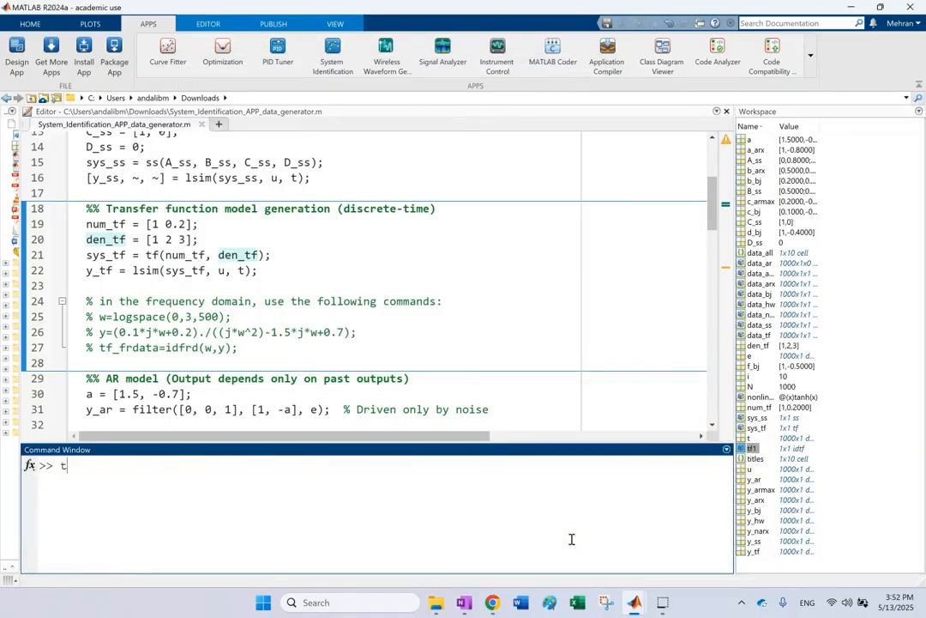
{"action": "type", "text": "tf1"}
{"action": "key", "text": "Return"}
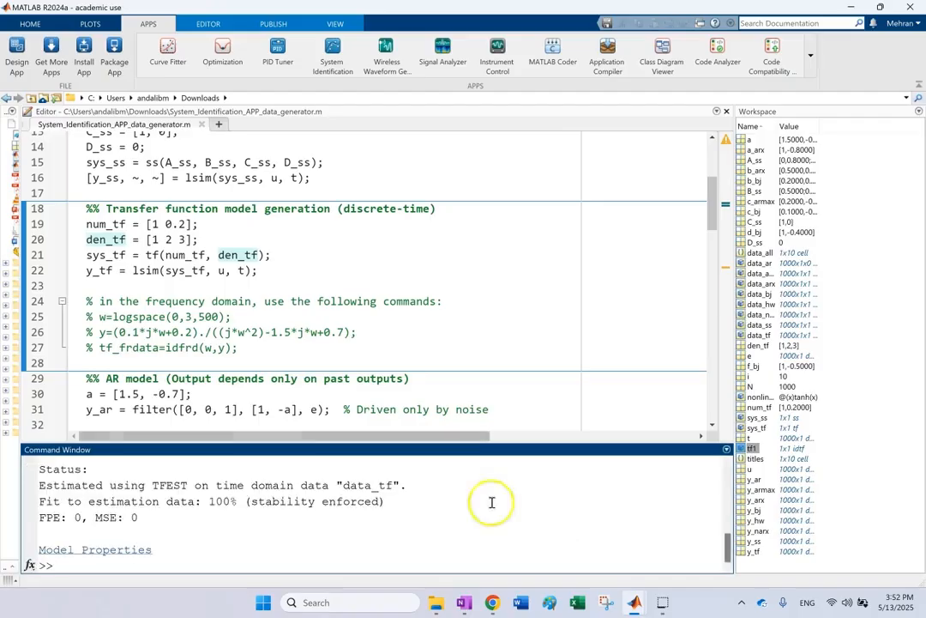
Enlarge the Command Window and compare tf1's numerator and denominator with the num_tf and den_tf coefficients in the script.
{"action": "left_click_drag", "start_coordinate": [268, 457], "coordinate": [270, 438]}
{"action": "left_click_drag", "start_coordinate": [275, 399], "coordinate": [288, 353]}
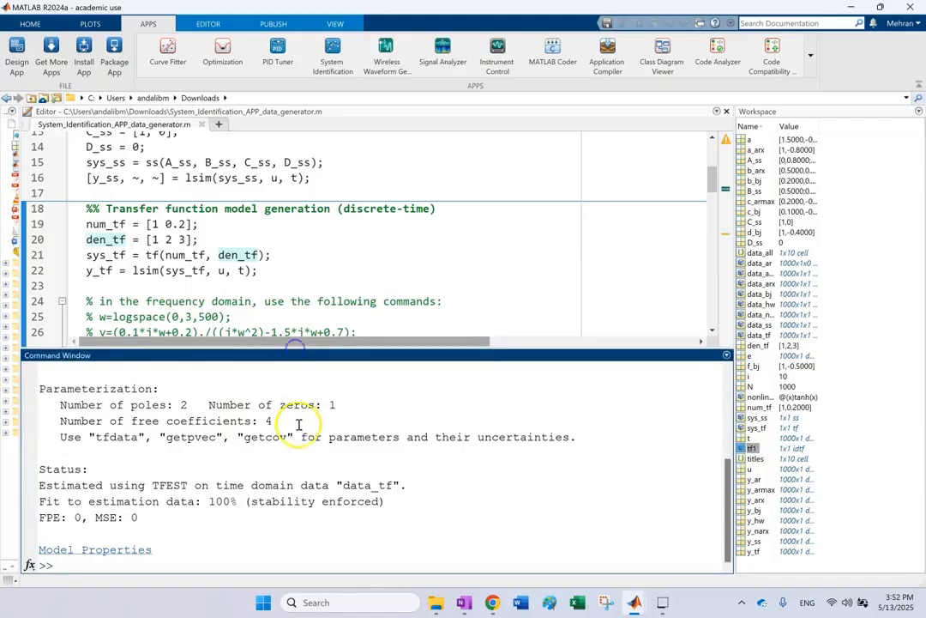
{"action": "scroll", "coordinate": [300, 429], "scroll_direction": "up", "scroll_amount": 5}
{"action": "scroll", "coordinate": [301, 426], "scroll_direction": "up", "scroll_amount": 1}
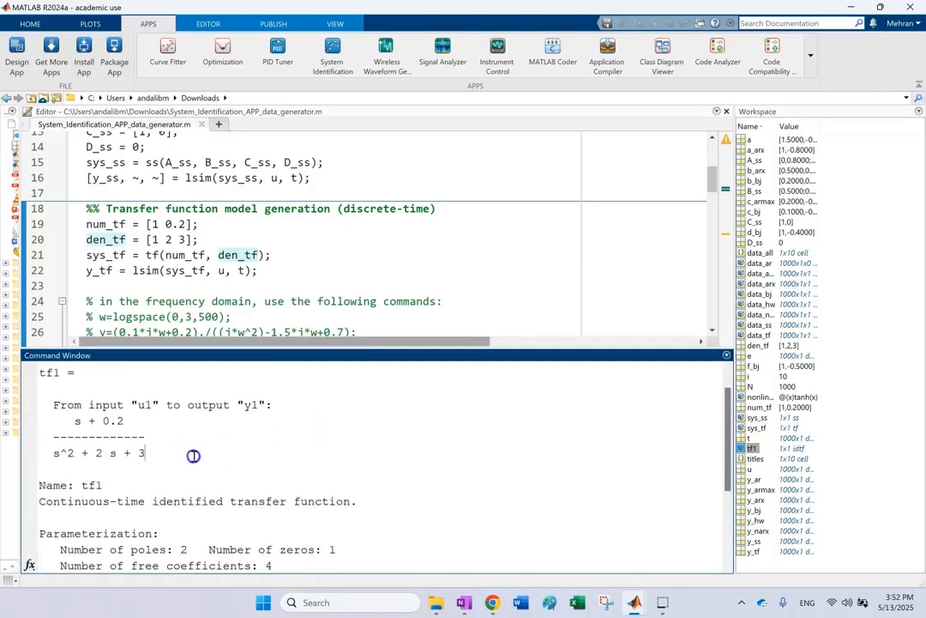
{"action": "left_click_drag", "start_coordinate": [191, 453], "coordinate": [39, 396]}
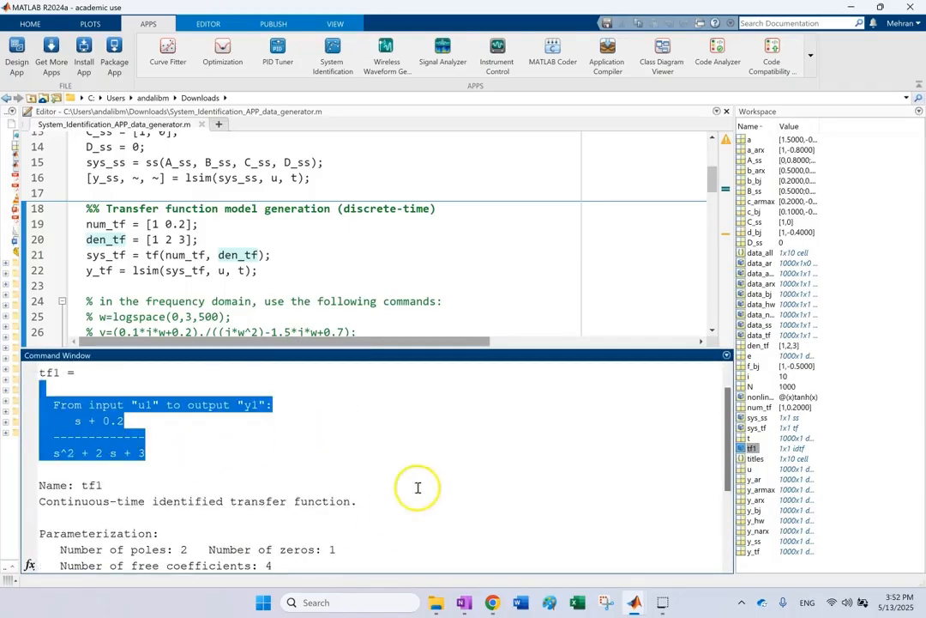
{"action": "left_click", "coordinate": [327, 445]}
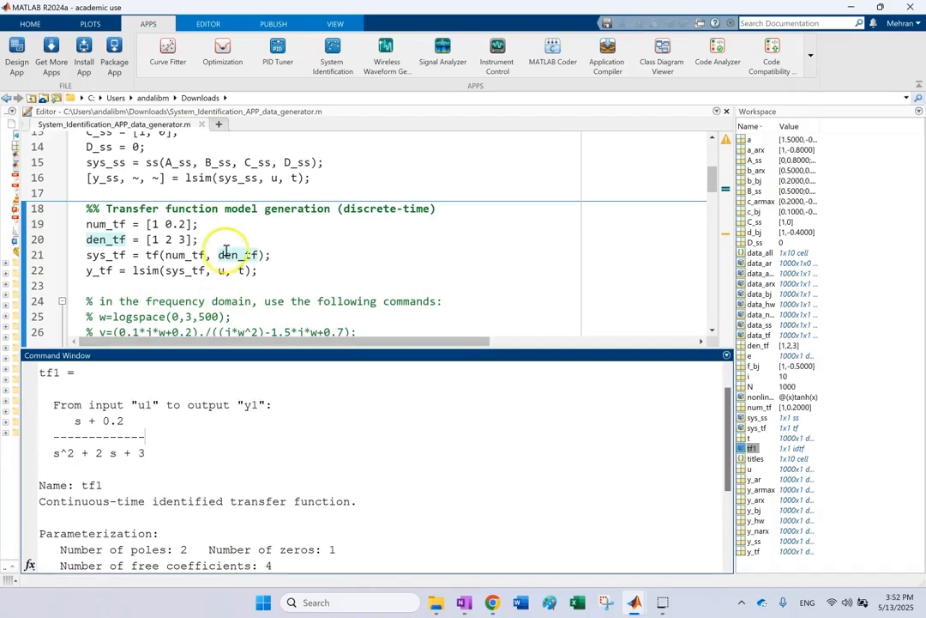
{"action": "left_click_drag", "start_coordinate": [200, 240], "coordinate": [24, 223]}
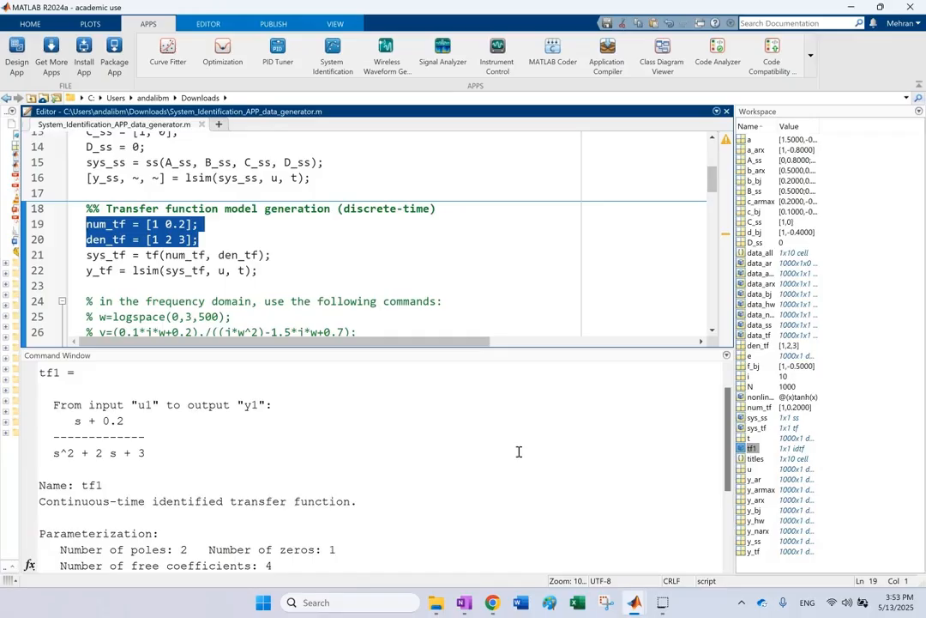
{"action": "left_click_drag", "start_coordinate": [125, 421], "coordinate": [109, 451]}
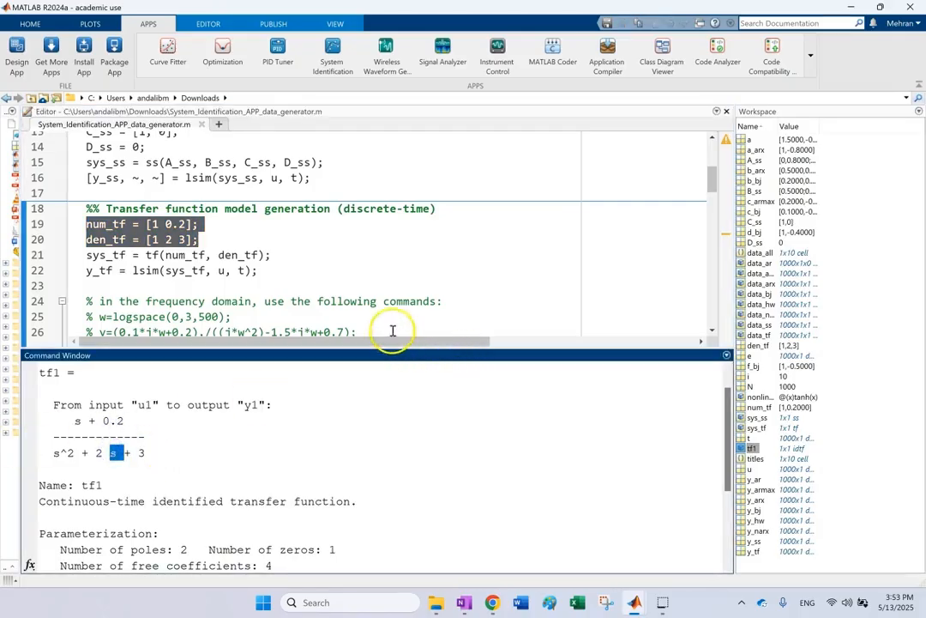
Comment out the PRBS input on line 7 and uncomment the sinusoidal input u = 4* sin(2 * pi * 0.02 * t) on line 6.
{"action": "scroll", "coordinate": [392, 330], "scroll_direction": "up", "scroll_amount": 4}
{"action": "left_click", "coordinate": [219, 231]}
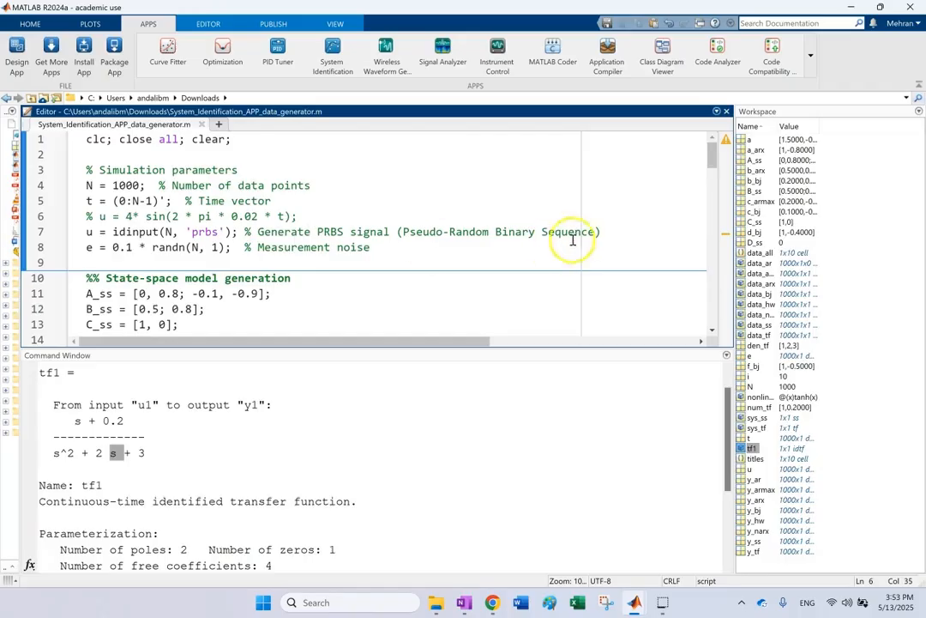
{"action": "left_click", "coordinate": [237, 232]}
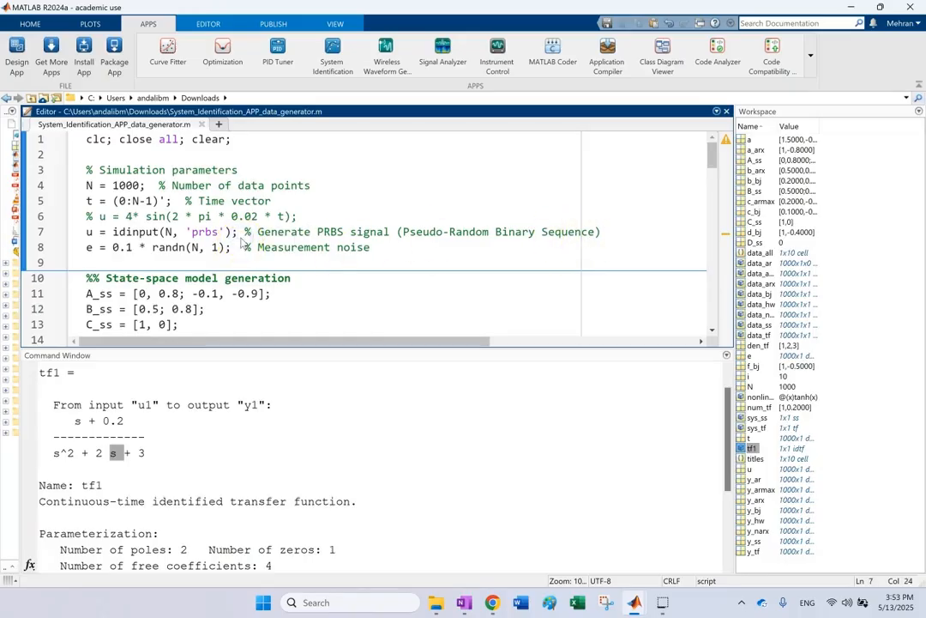
{"action": "key", "text": "ctrl+r"}
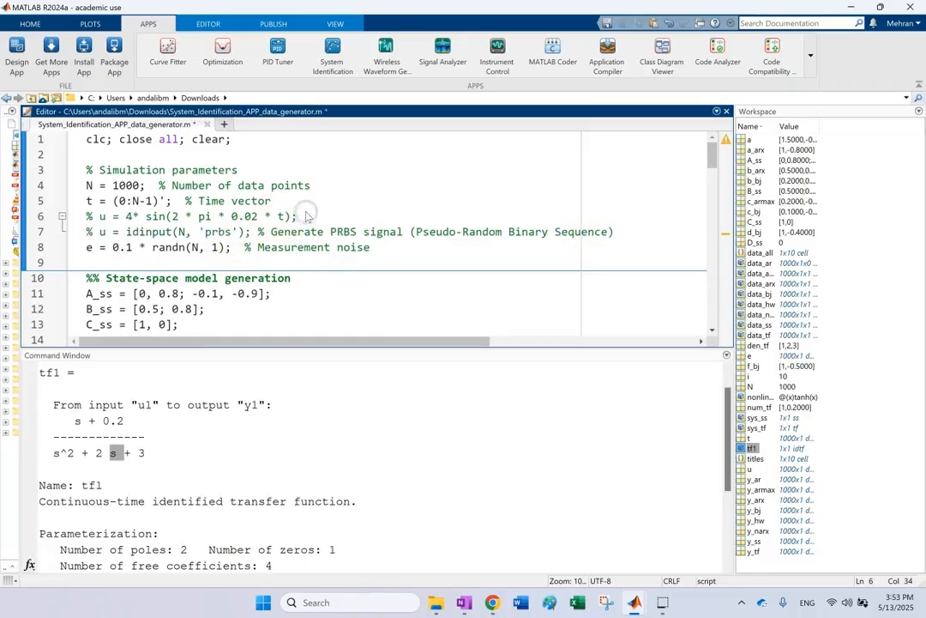
{"action": "key", "text": "ctrl+t"}
{"action": "left_click", "coordinate": [283, 216]}
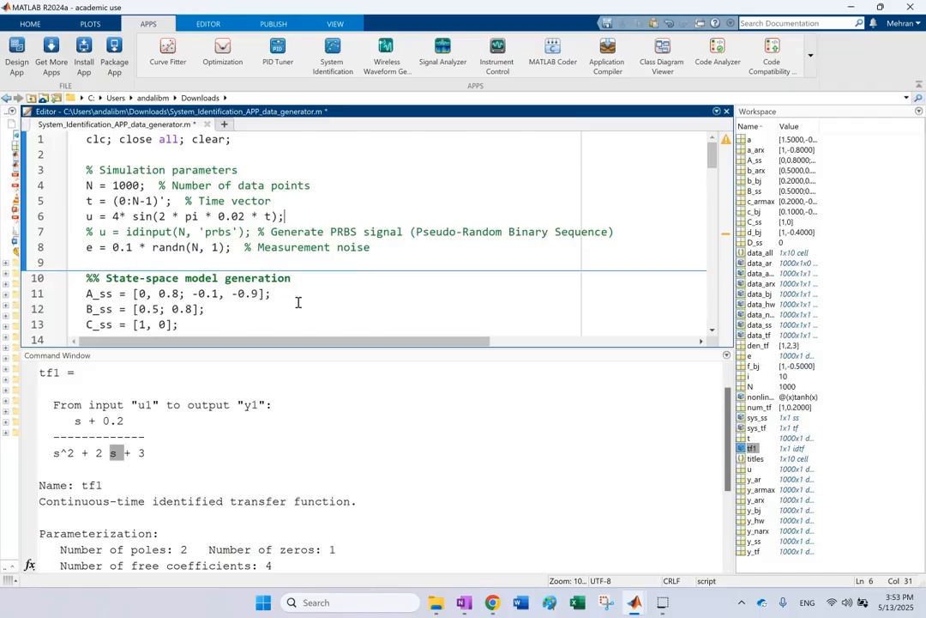
Run the data generator script, review the maximized Figure 1 with all output plots, and close the figure.
{"action": "left_click", "coordinate": [211, 21]}
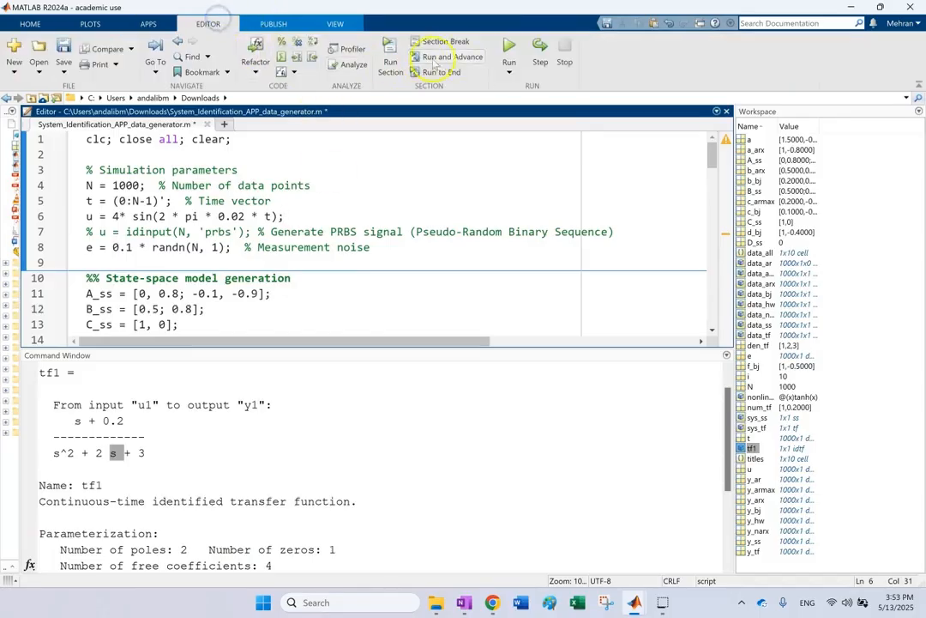
{"action": "left_click", "coordinate": [509, 50]}
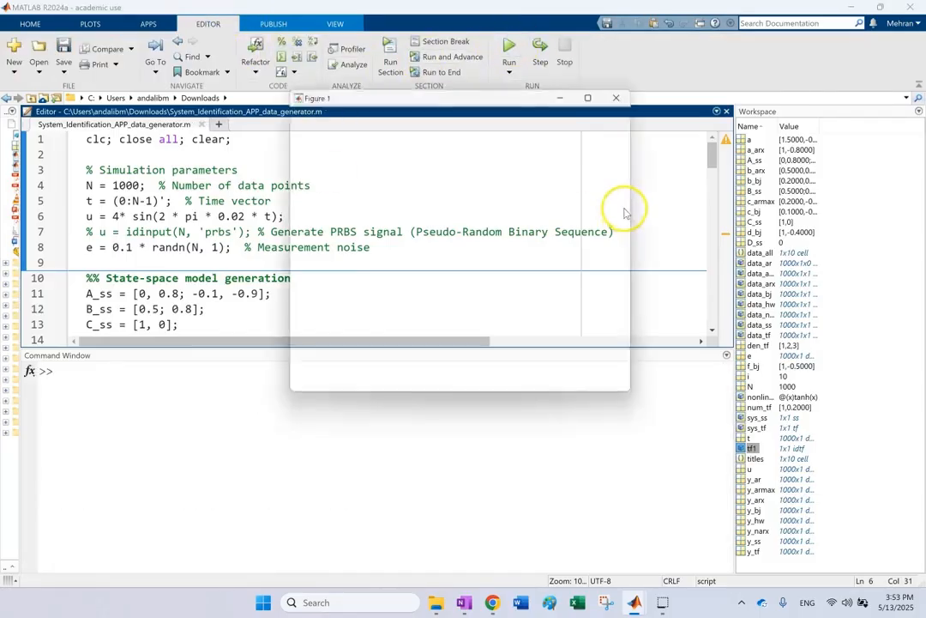
{"action": "left_click", "coordinate": [597, 90]}
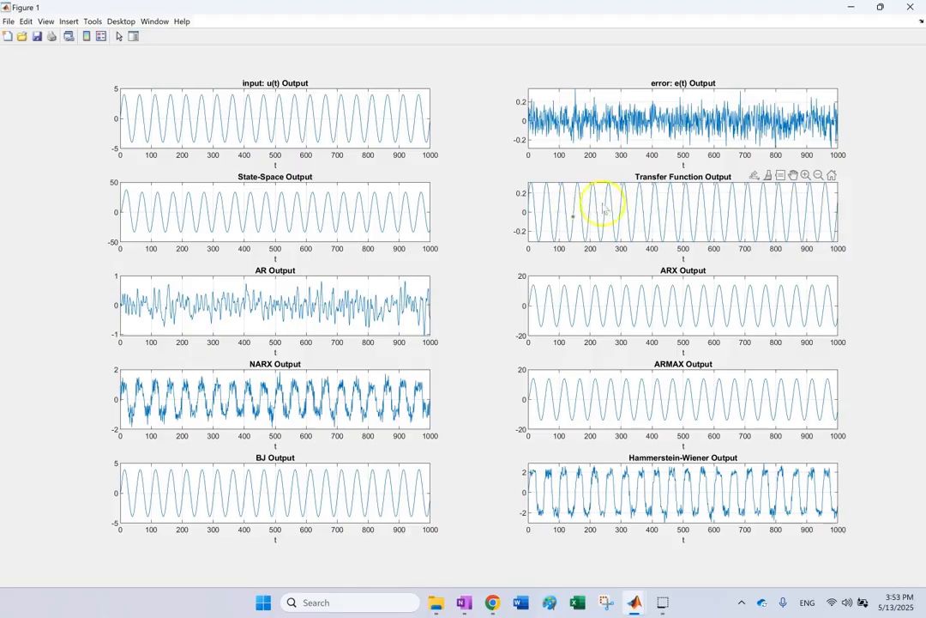
{"action": "left_click", "coordinate": [910, 7]}
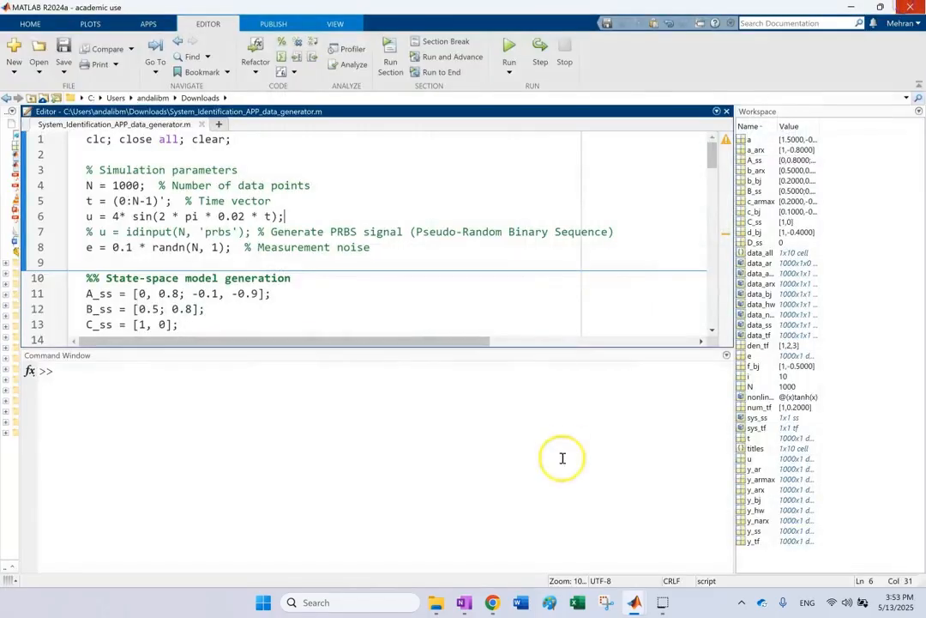
Close the existing System Identification app window.
{"action": "mouse_move", "coordinate": [634, 604]}
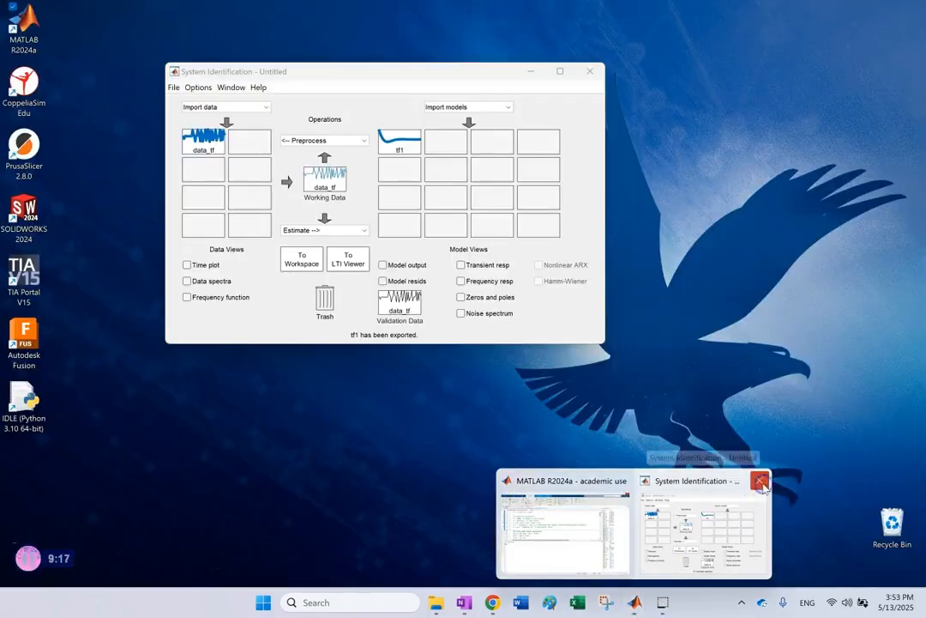
Close the existing System Identification session and clear the MATLAB Command Window.
{"action": "left_click", "coordinate": [759, 480]}
{"action": "left_click", "coordinate": [384, 200]}
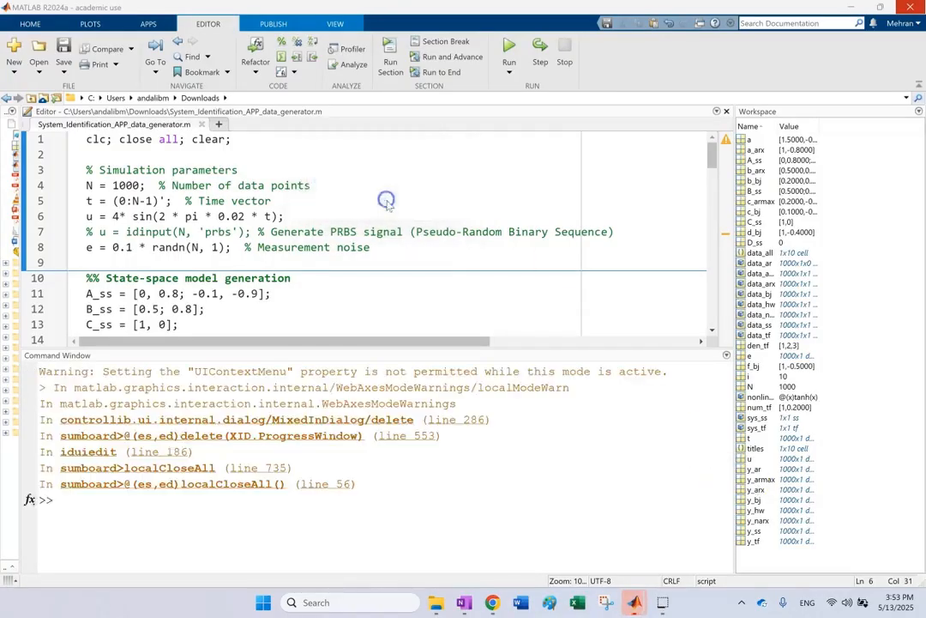
{"action": "left_click", "coordinate": [579, 506]}
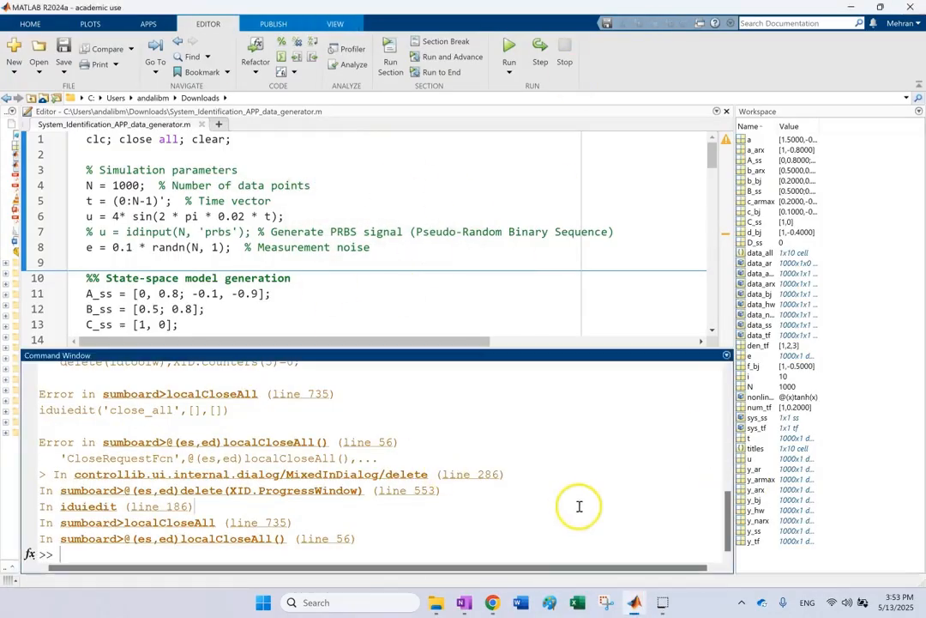
{"action": "key", "text": "Return"}
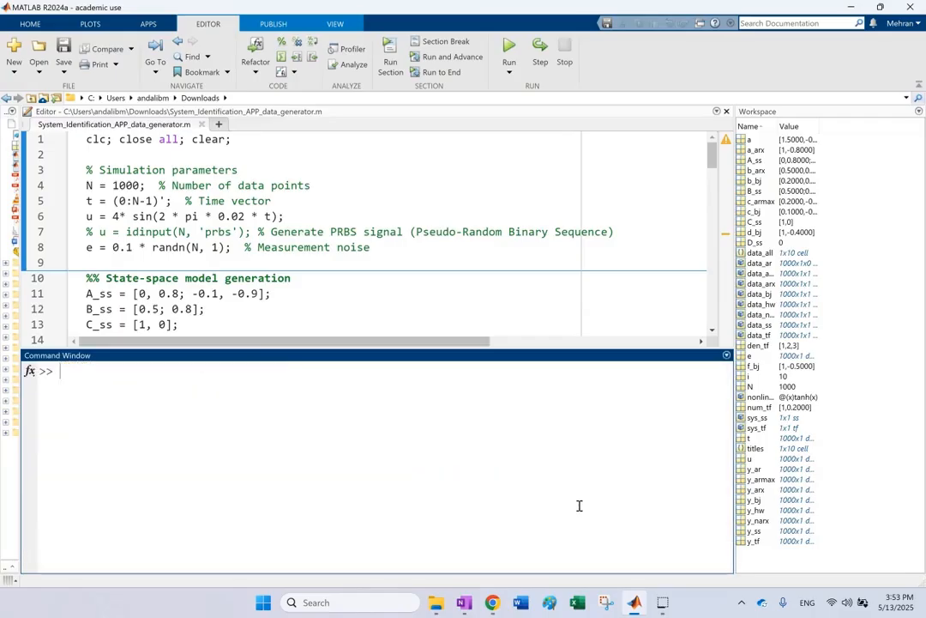
Launch a new, empty session of the System Identification app.
{"action": "left_click", "coordinate": [463, 83]}
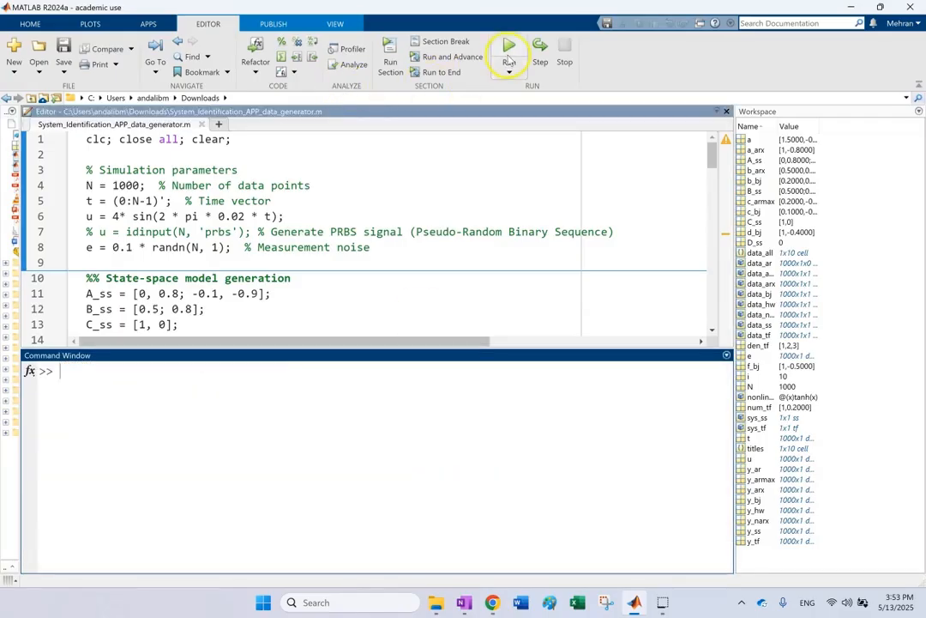
{"action": "left_click", "coordinate": [144, 23]}
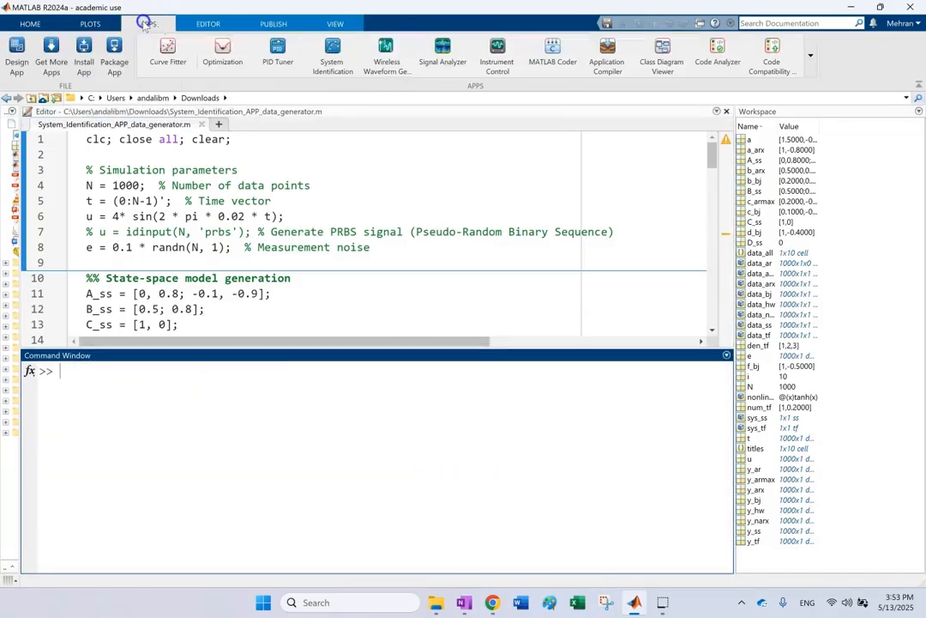
{"action": "left_click", "coordinate": [333, 51]}
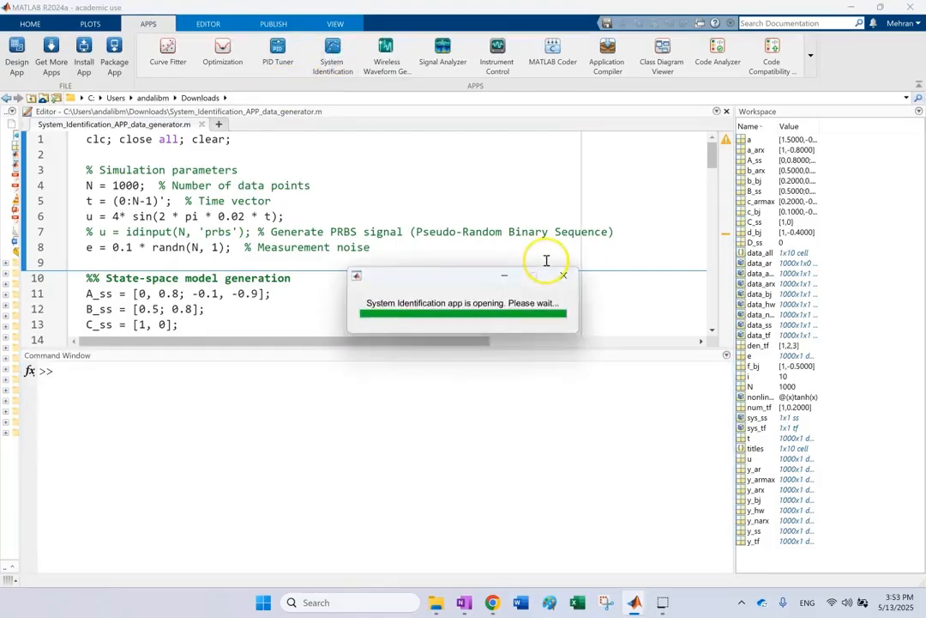
Import the workspace variable data_tf as a Data Object (IDDATA, FRD/IDFRD) and close the import dialog.
{"action": "left_click", "coordinate": [151, 96]}
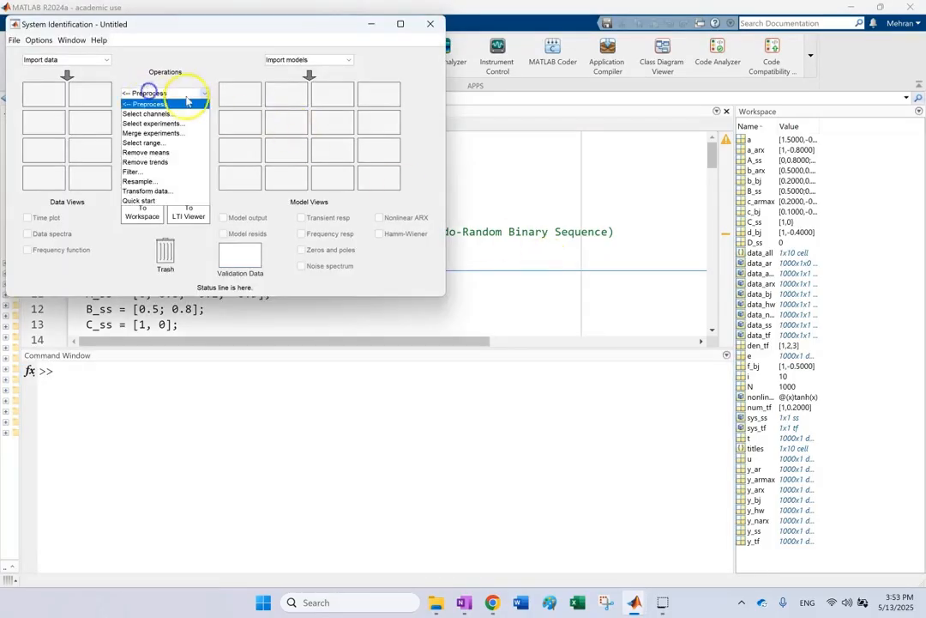
{"action": "left_click", "coordinate": [84, 61]}
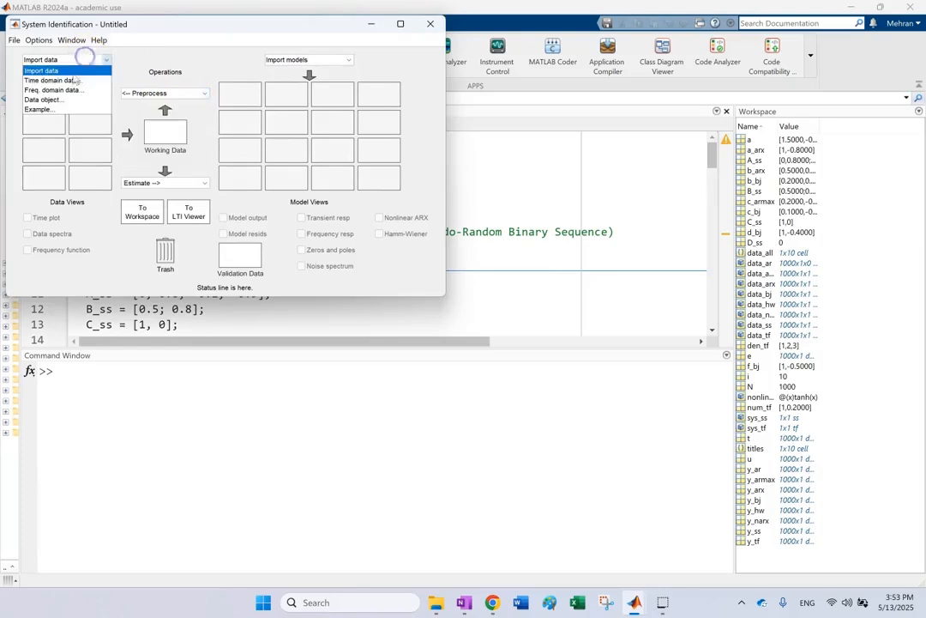
{"action": "left_click", "coordinate": [71, 78]}
{"action": "left_click", "coordinate": [212, 70]}
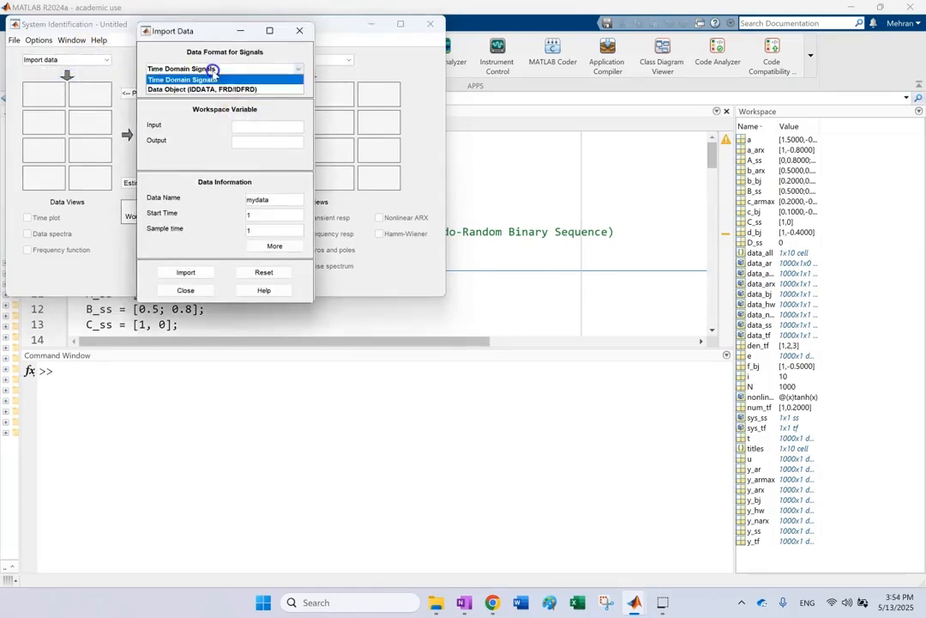
{"action": "left_click", "coordinate": [206, 90]}
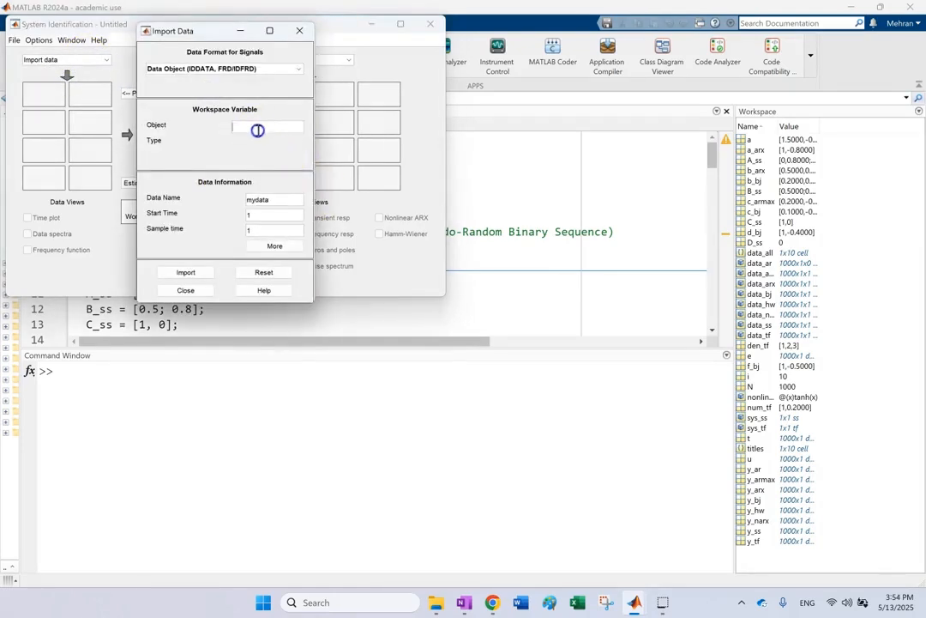
{"action": "type", "text": "data_tf"}
{"action": "left_click", "coordinate": [186, 272]}
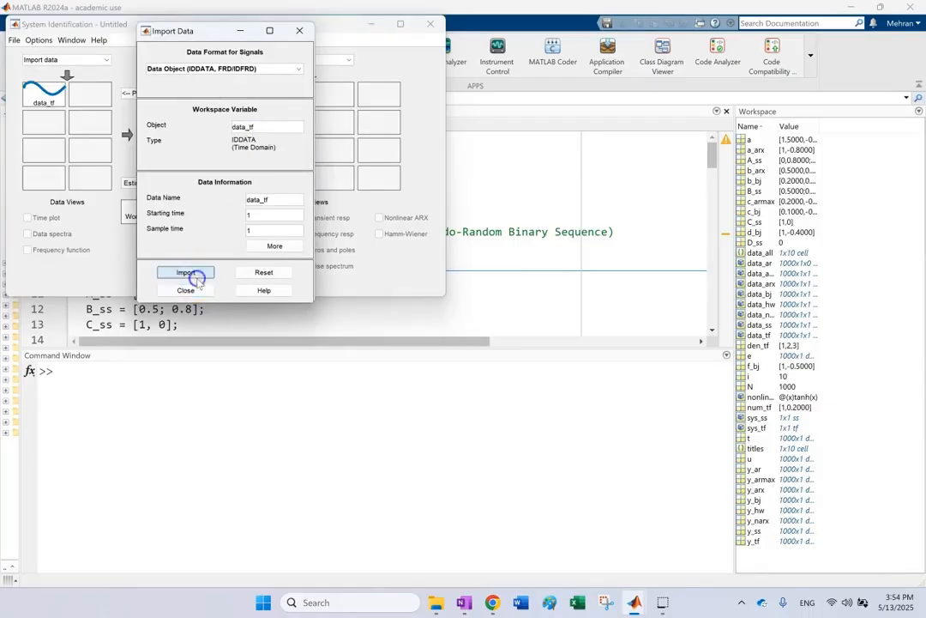
{"action": "left_click", "coordinate": [187, 290]}
Estimate a continuous-time transfer function model tf1 with 2 poles and 1 zero from data_tf.
{"action": "left_click", "coordinate": [128, 183]}
{"action": "left_click", "coordinate": [154, 199]}
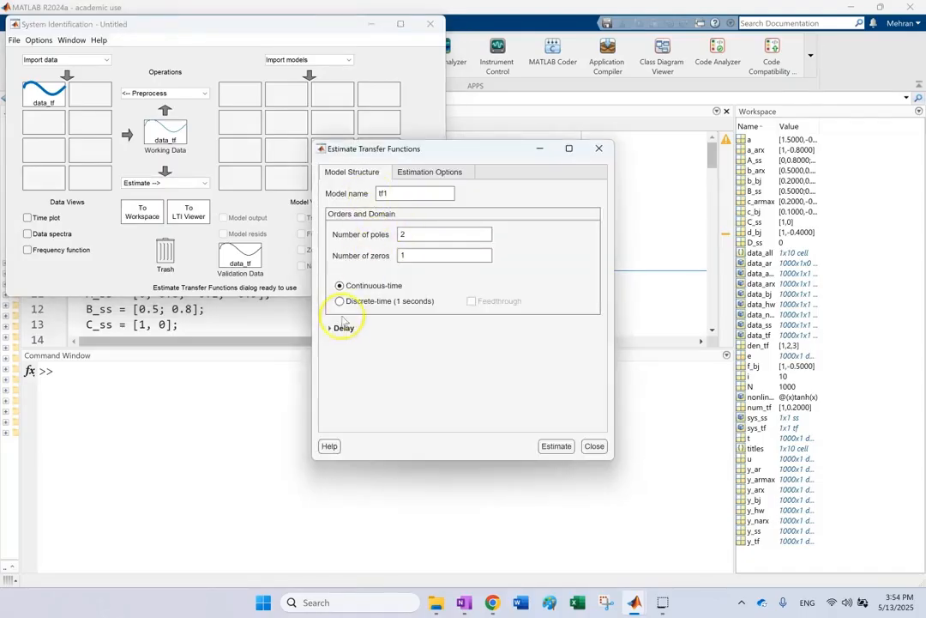
{"action": "left_click", "coordinate": [543, 449]}
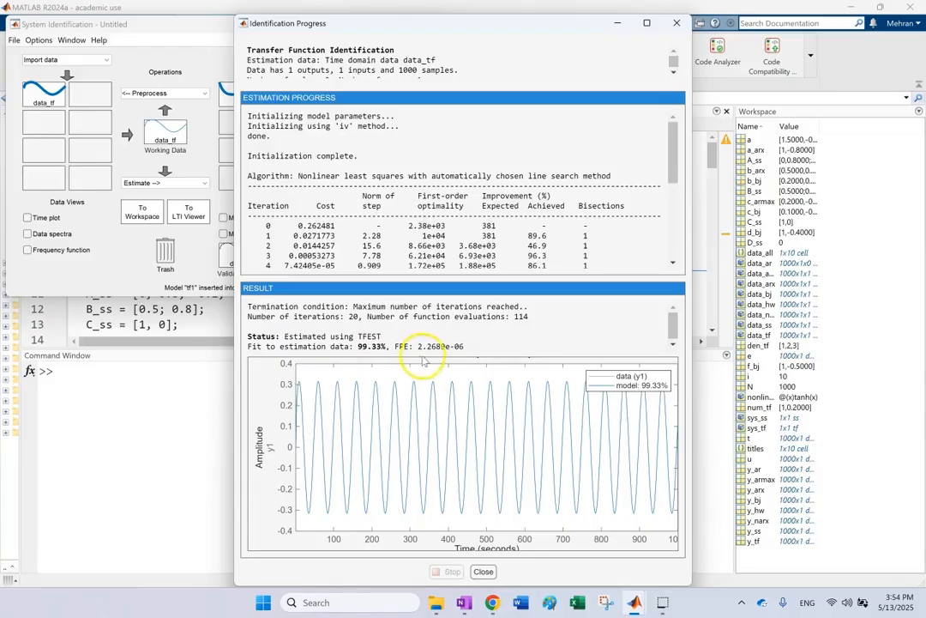
Examine the simulated response comparison up close around 812 seconds, and close the identification report and the estimation dialog.
{"action": "left_click", "coordinate": [648, 24]}
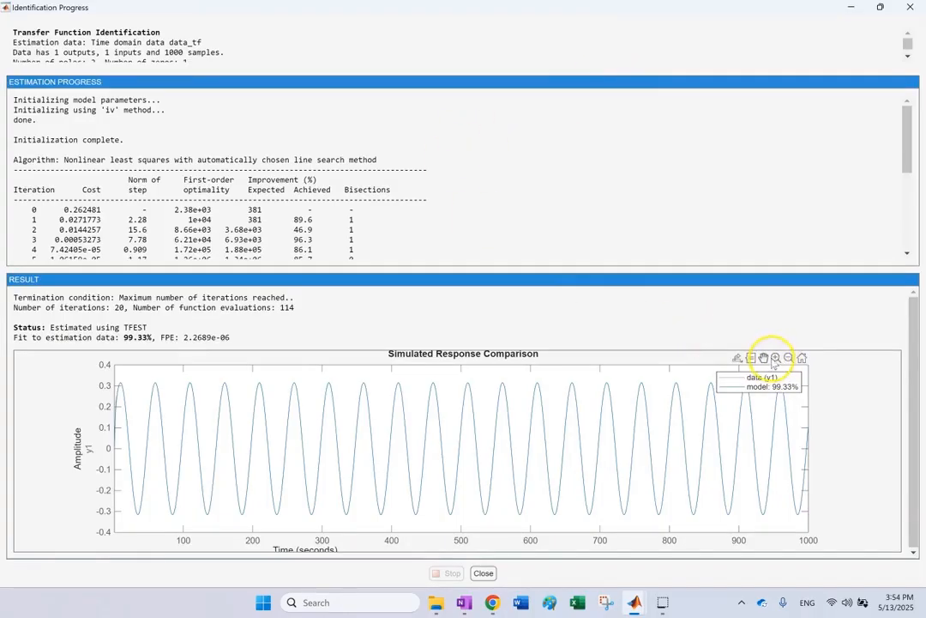
{"action": "left_click_drag", "start_coordinate": [667, 376], "coordinate": [685, 393]}
{"action": "left_click_drag", "start_coordinate": [333, 420], "coordinate": [554, 533]}
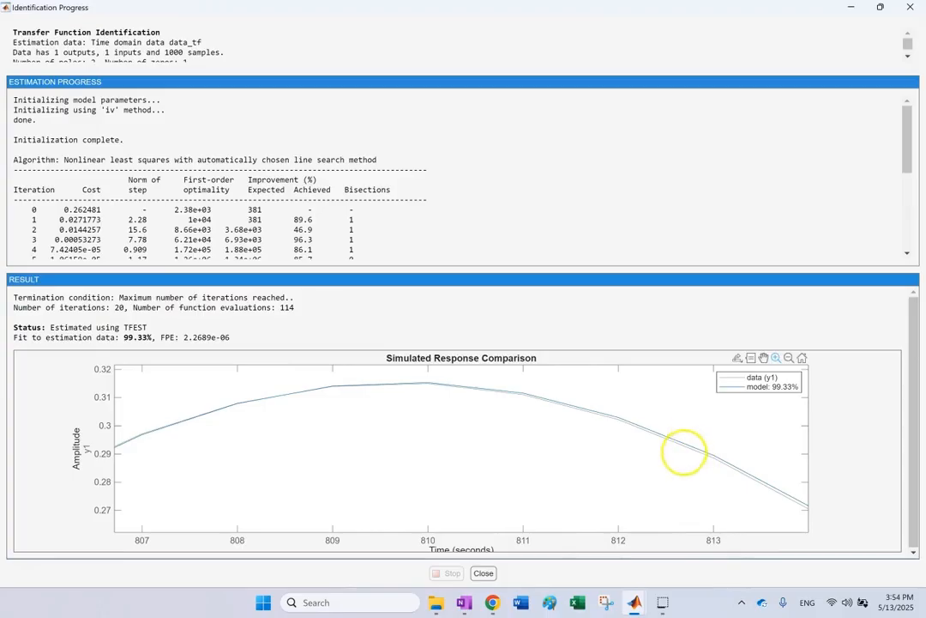
{"action": "left_click_drag", "start_coordinate": [589, 392], "coordinate": [759, 490]}
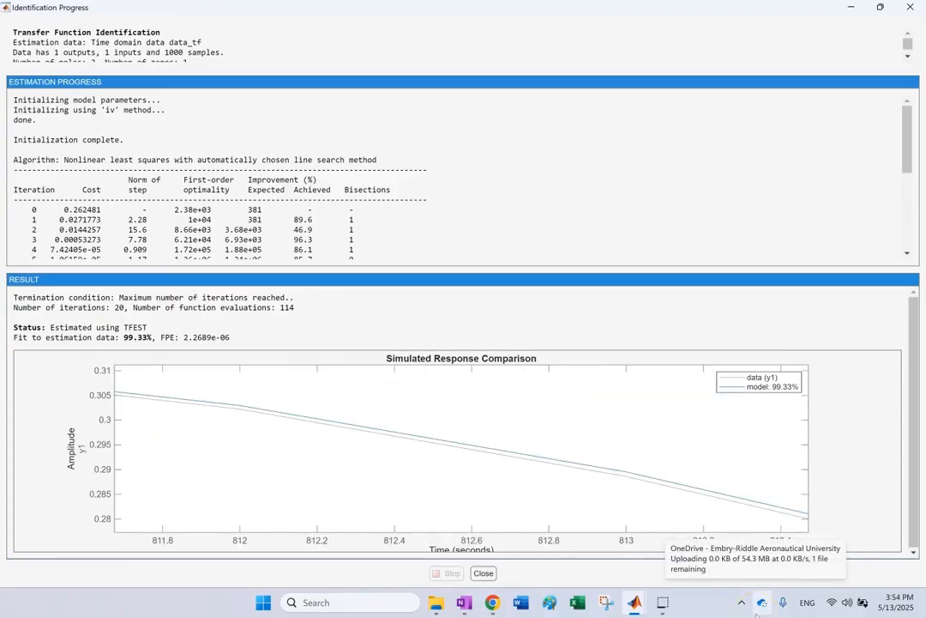
{"action": "left_click", "coordinate": [791, 357]}
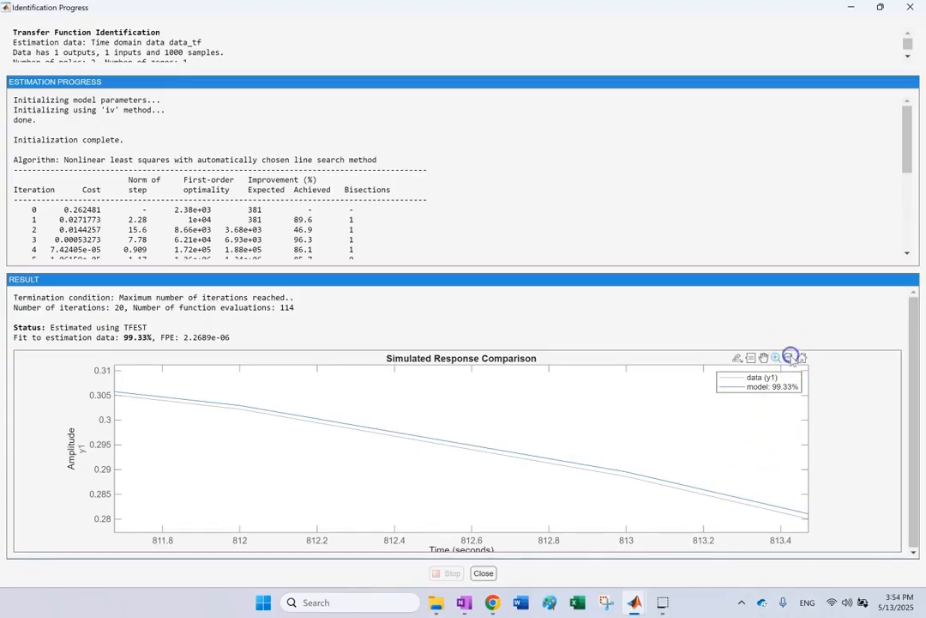
{"action": "left_click", "coordinate": [675, 408]}
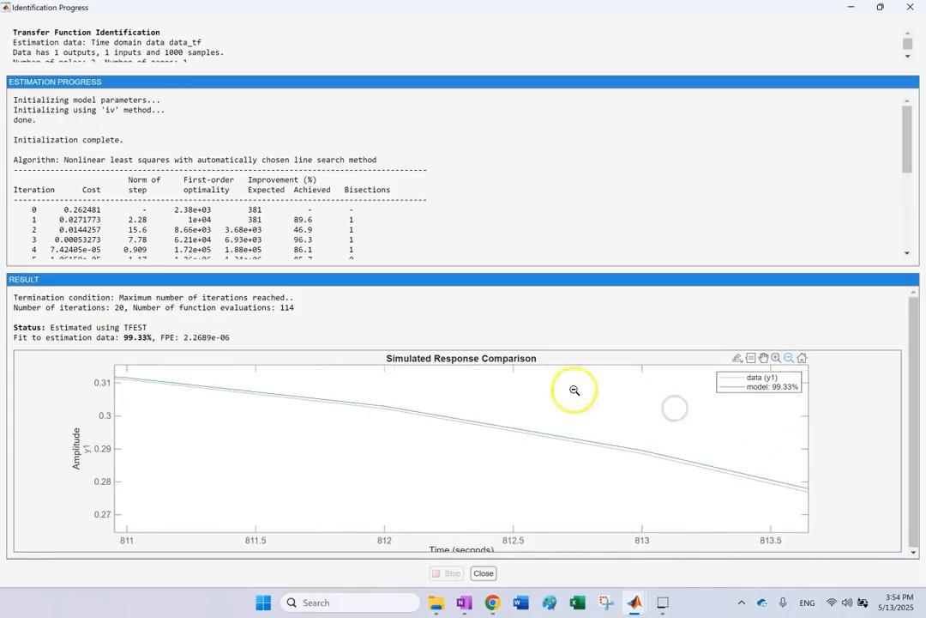
{"action": "double_click", "coordinate": [542, 379]}
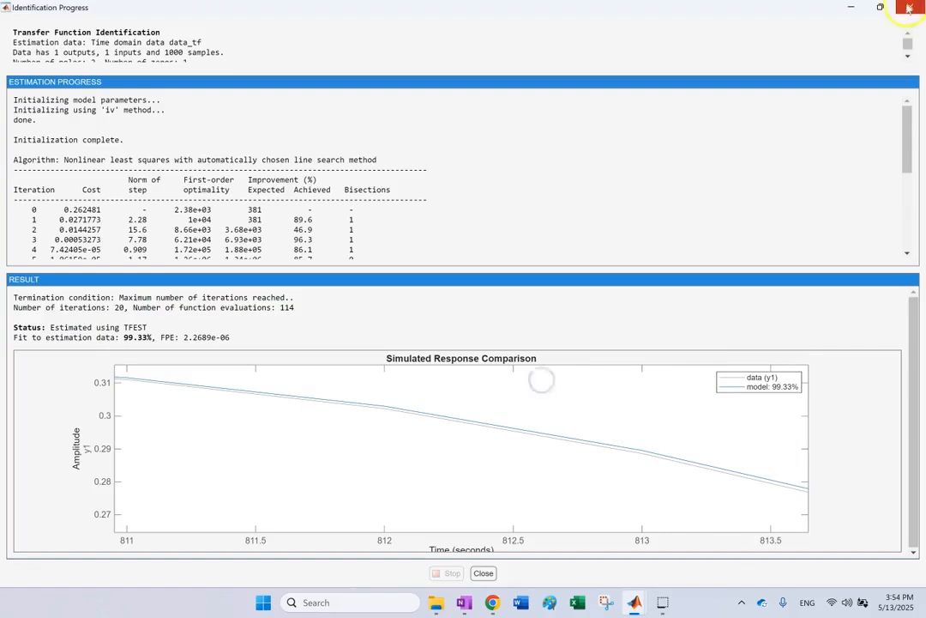
{"action": "left_click", "coordinate": [492, 574]}
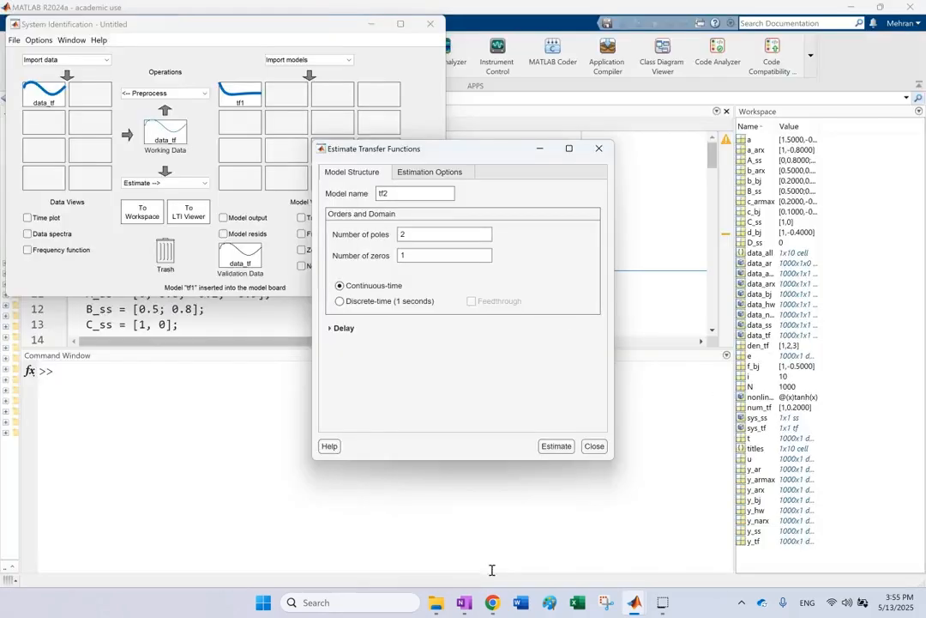
{"action": "left_click", "coordinate": [594, 445]}
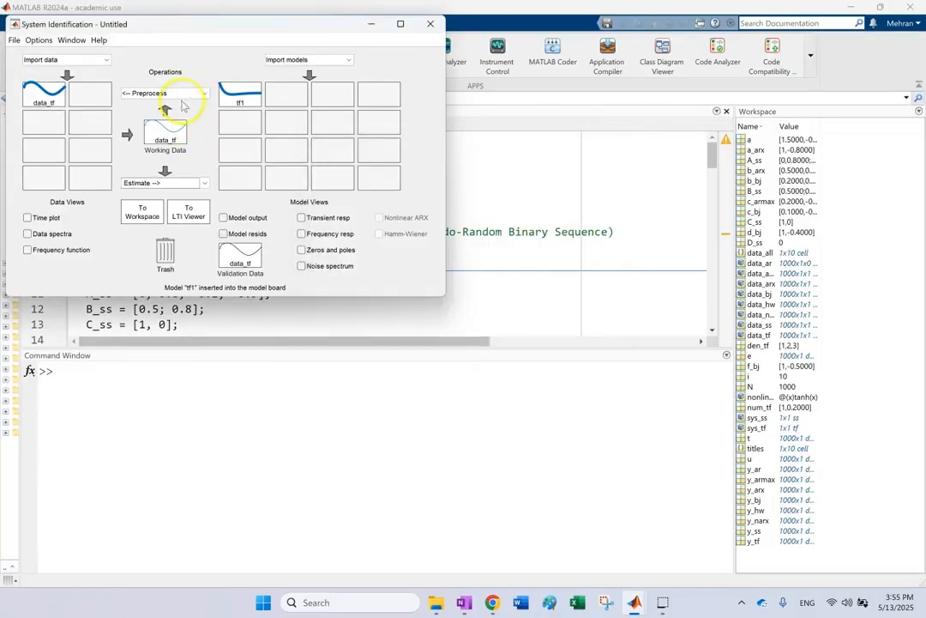
Export the estimated model tf1 to the workspace and display it in the Command Window.
{"action": "left_click_drag", "start_coordinate": [226, 103], "coordinate": [143, 210]}
{"action": "left_click", "coordinate": [230, 370]}
{"action": "type", "text": "tf1"}
{"action": "key", "text": "Return"}
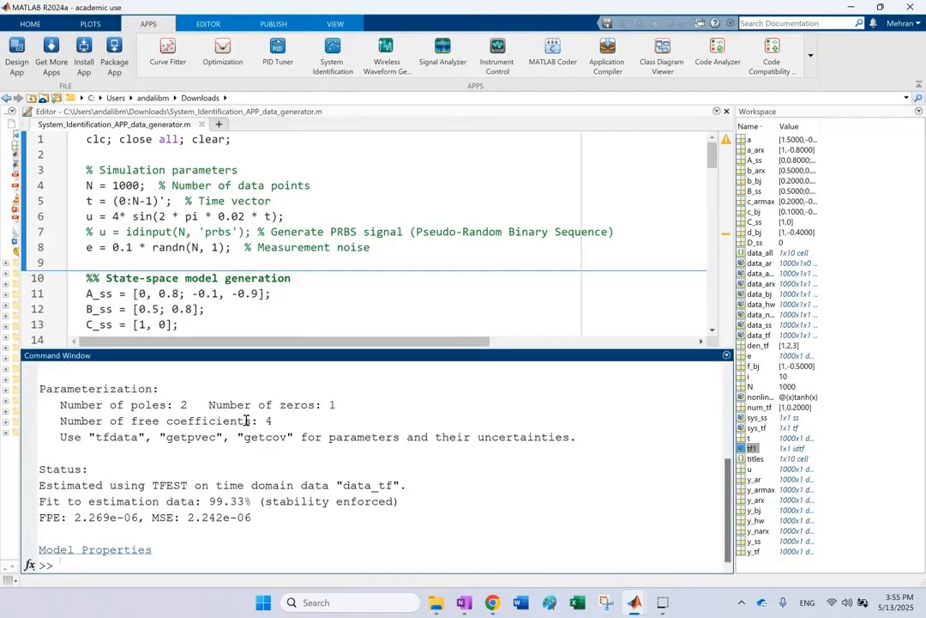
Compare the numerator and denominator coefficients of tf1 with num_tf and den_tf in the script's transfer function section.
{"action": "scroll", "coordinate": [231, 412], "scroll_direction": "up", "scroll_amount": 3}
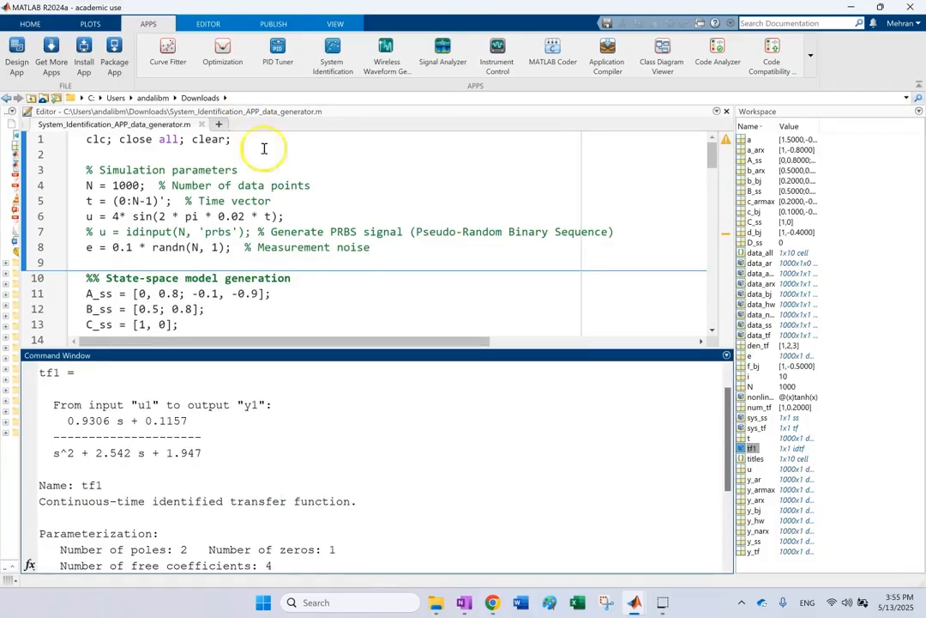
{"action": "scroll", "coordinate": [313, 229], "scroll_direction": "down", "scroll_amount": 4}
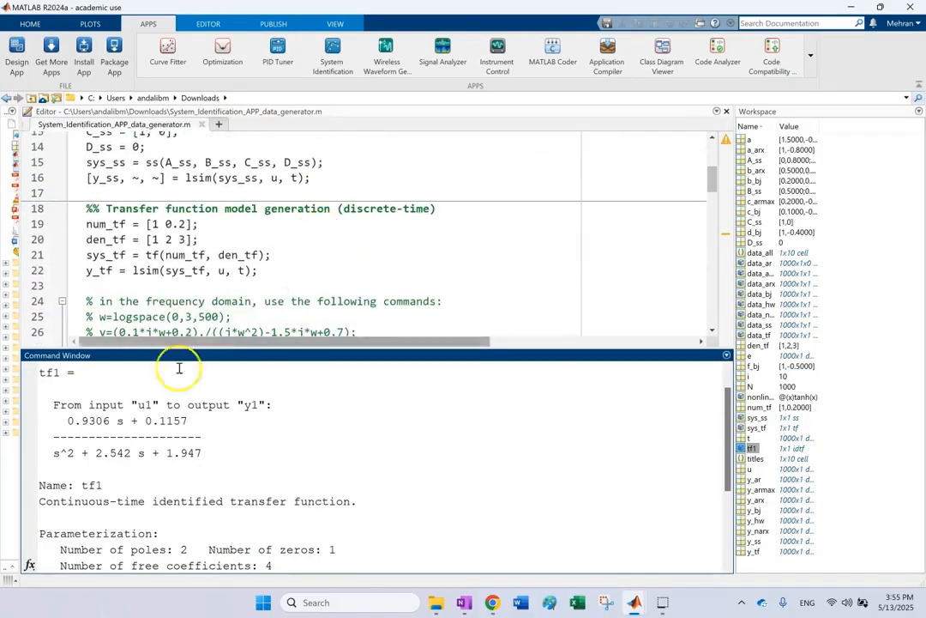
{"action": "left_click_drag", "start_coordinate": [116, 421], "coordinate": [67, 424]}
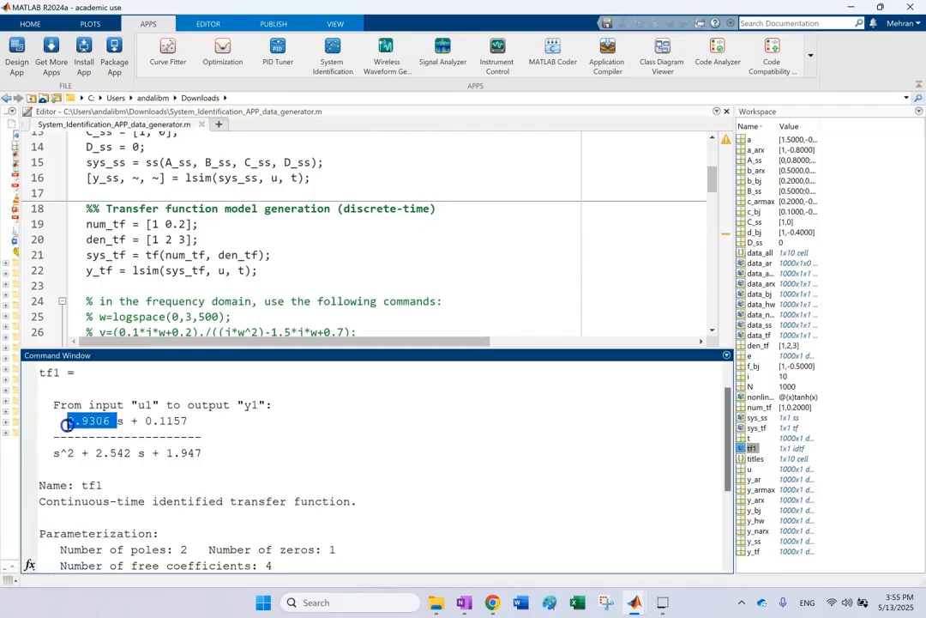
{"action": "left_click_drag", "start_coordinate": [143, 421], "coordinate": [214, 422]}
{"action": "left_click_drag", "start_coordinate": [186, 225], "coordinate": [171, 224]}
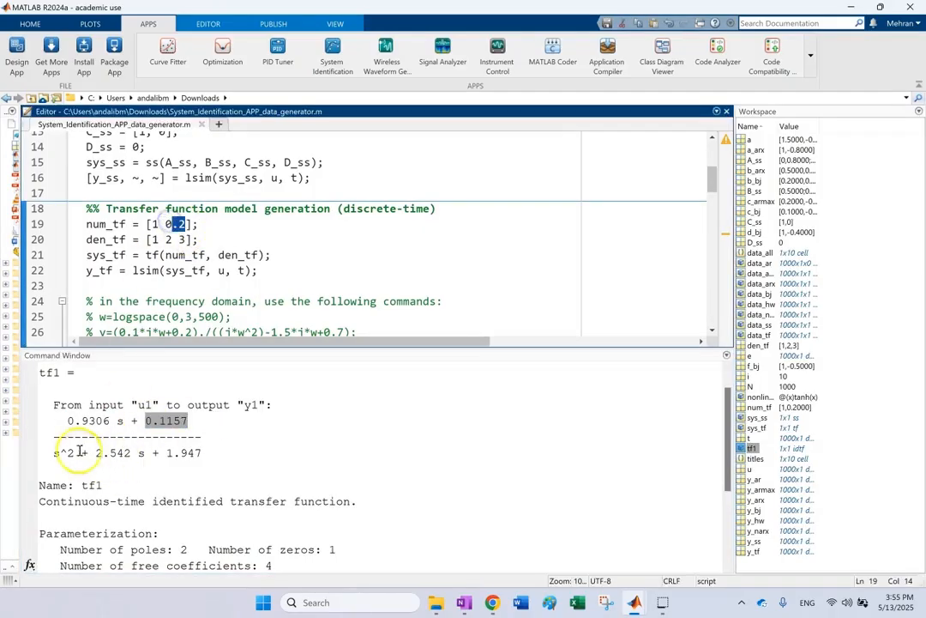
{"action": "left_click", "coordinate": [55, 452]}
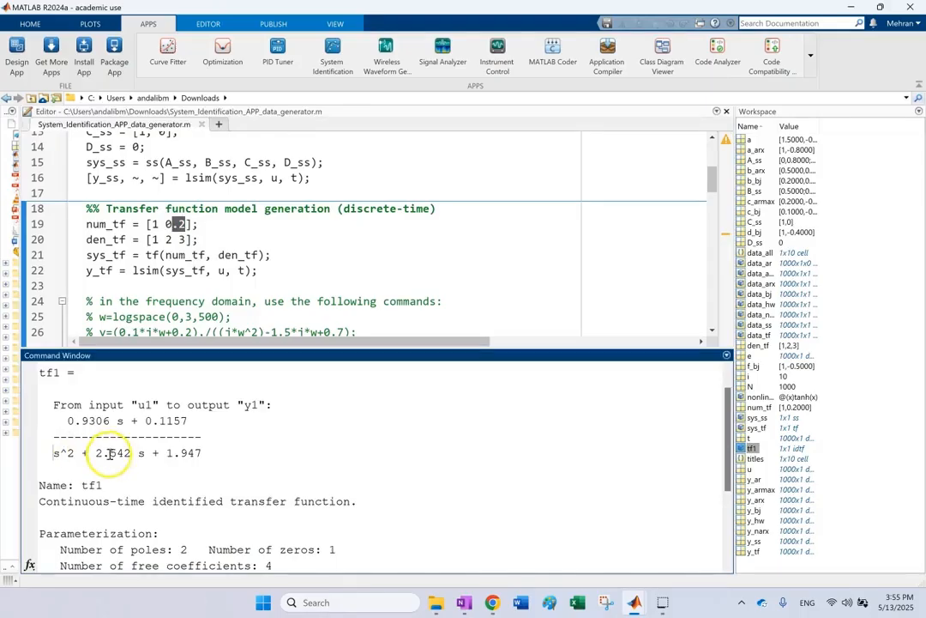
{"action": "left_click_drag", "start_coordinate": [194, 454], "coordinate": [110, 454]}
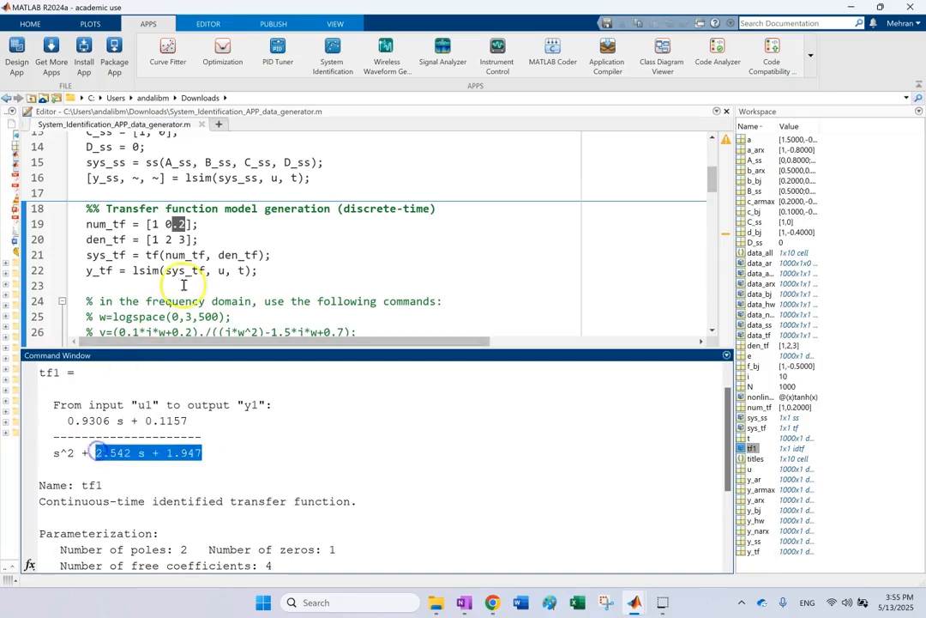
{"action": "left_click_drag", "start_coordinate": [209, 241], "coordinate": [129, 251]}
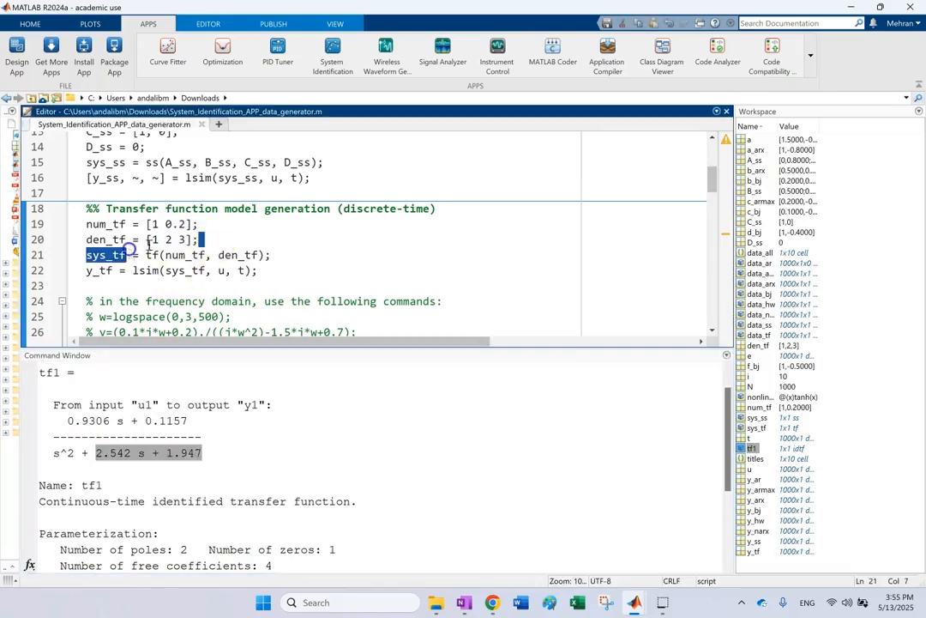
{"action": "left_click", "coordinate": [124, 240]}
{"action": "left_click_drag", "start_coordinate": [187, 421], "coordinate": [60, 424]}
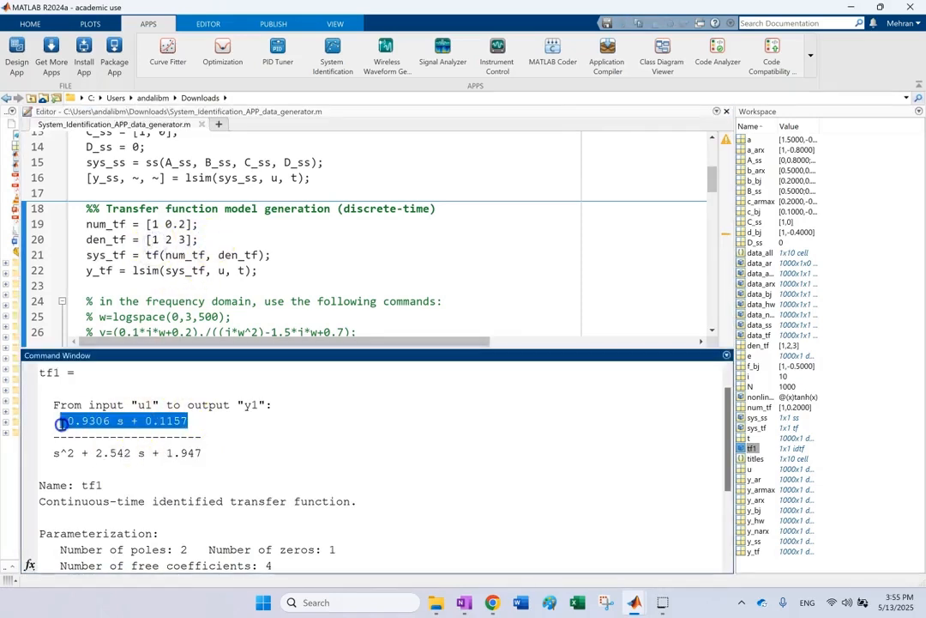
{"action": "left_click_drag", "start_coordinate": [202, 454], "coordinate": [34, 424]}
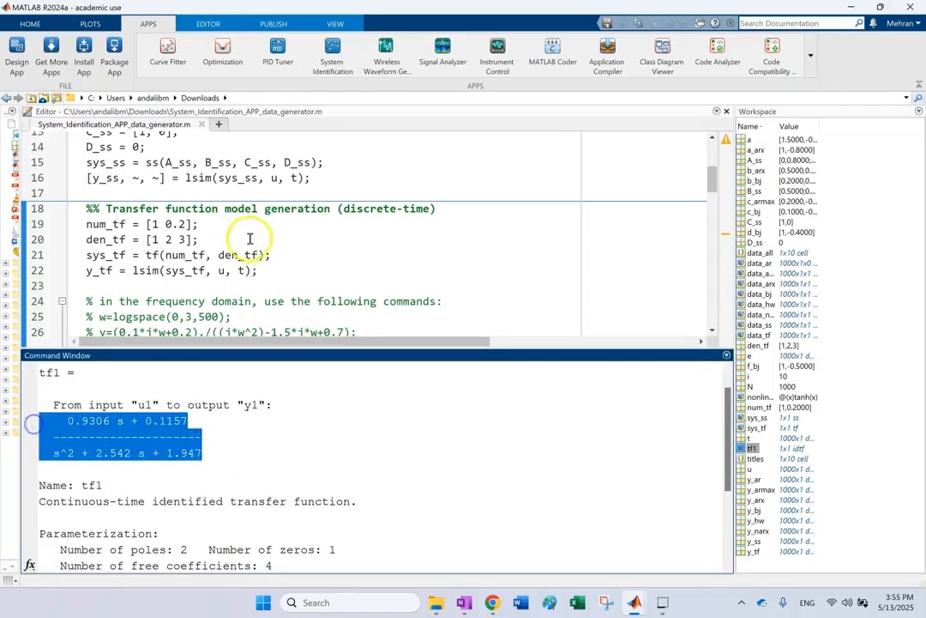
{"action": "left_click_drag", "start_coordinate": [200, 240], "coordinate": [84, 226]}
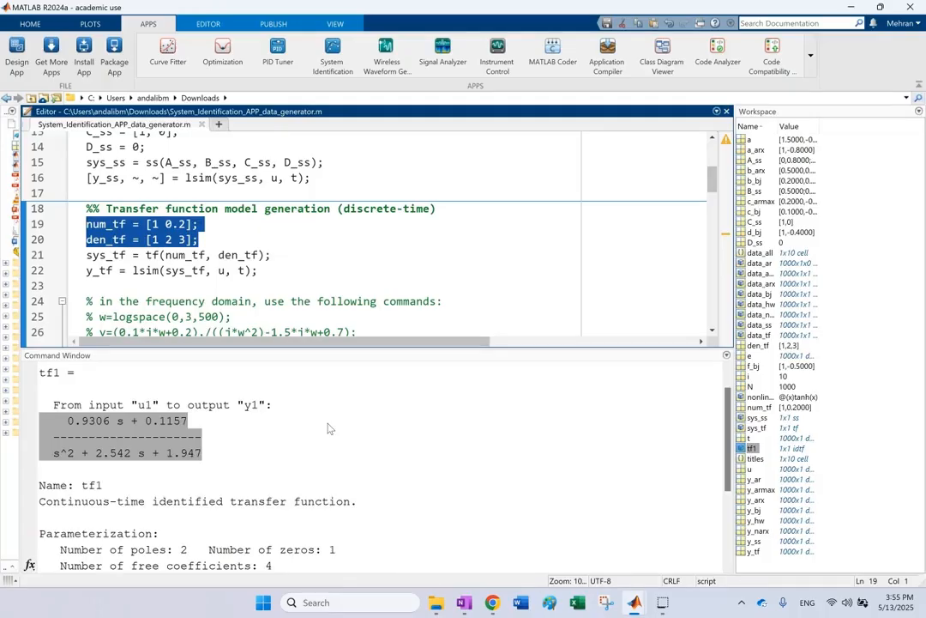
{"action": "left_click", "coordinate": [331, 423]}
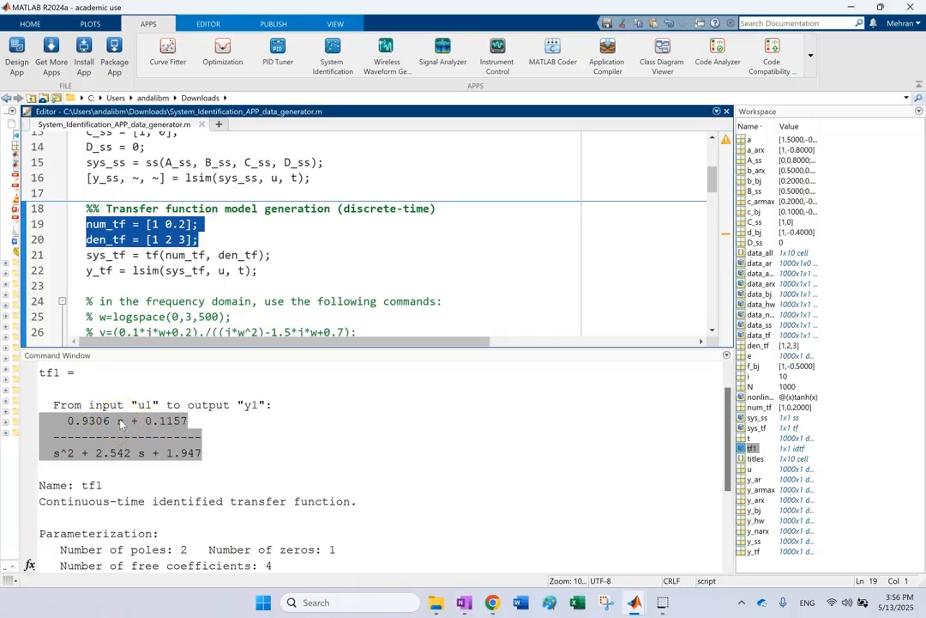
{"action": "left_click", "coordinate": [169, 224]}
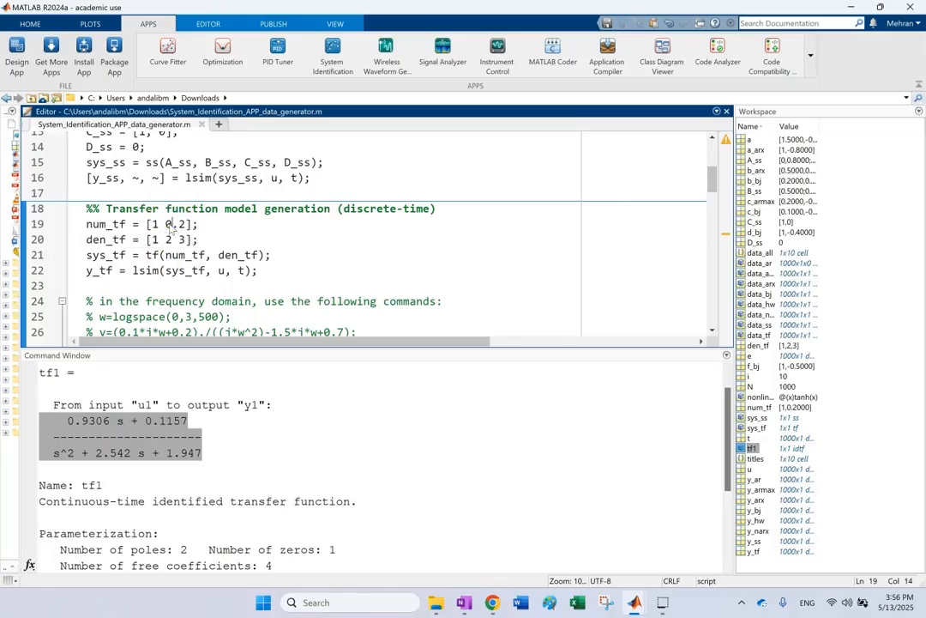
{"action": "left_click", "coordinate": [97, 453]}
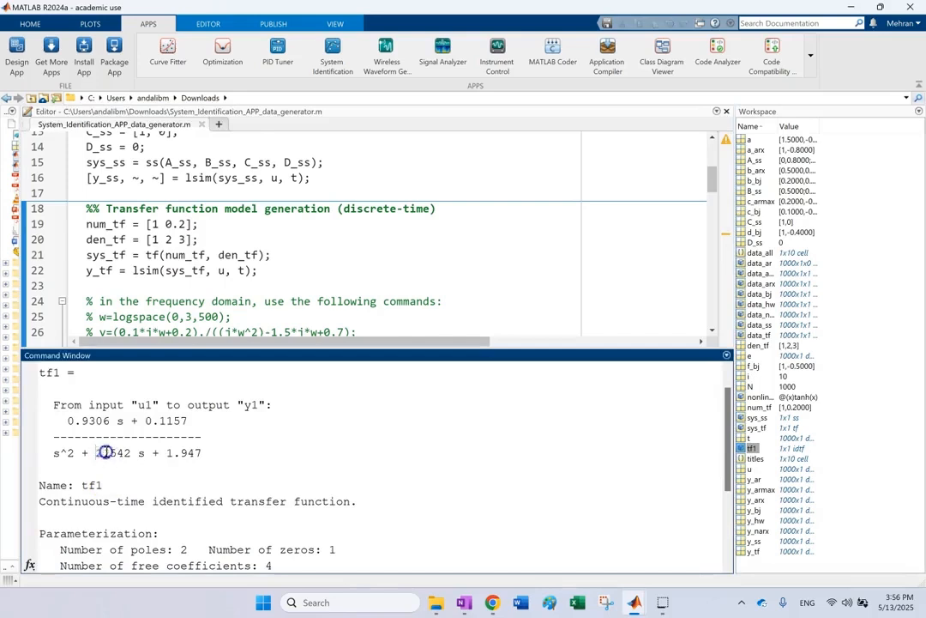
Compare the denominator of tf1 with den_tf, and examine the sinusoidal definition of the input u in the script's simulation parameters.
{"action": "left_click_drag", "start_coordinate": [105, 452], "coordinate": [196, 453]}
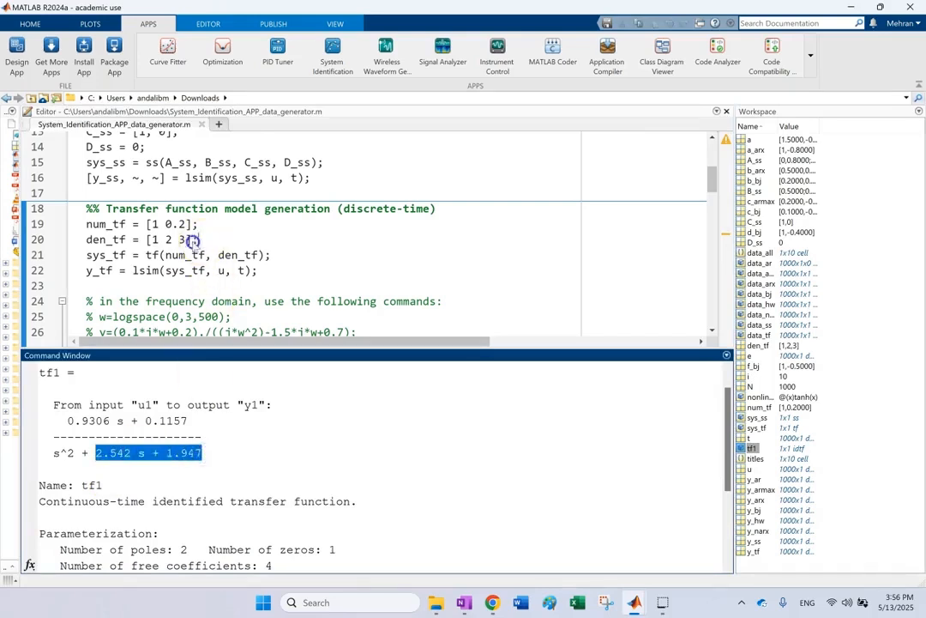
{"action": "left_click_drag", "start_coordinate": [199, 239], "coordinate": [145, 239]}
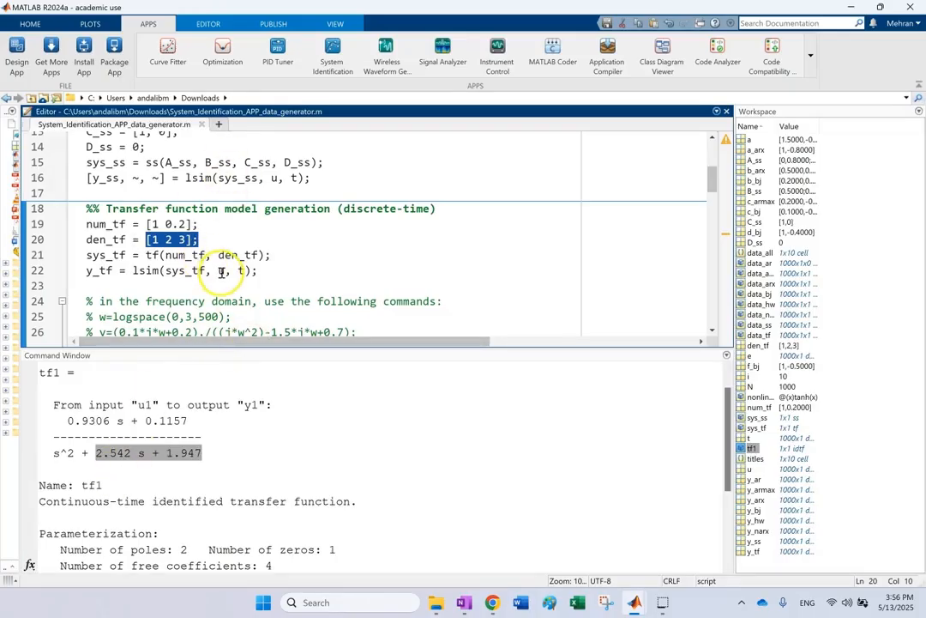
{"action": "scroll", "coordinate": [233, 216], "scroll_direction": "up", "scroll_amount": 4}
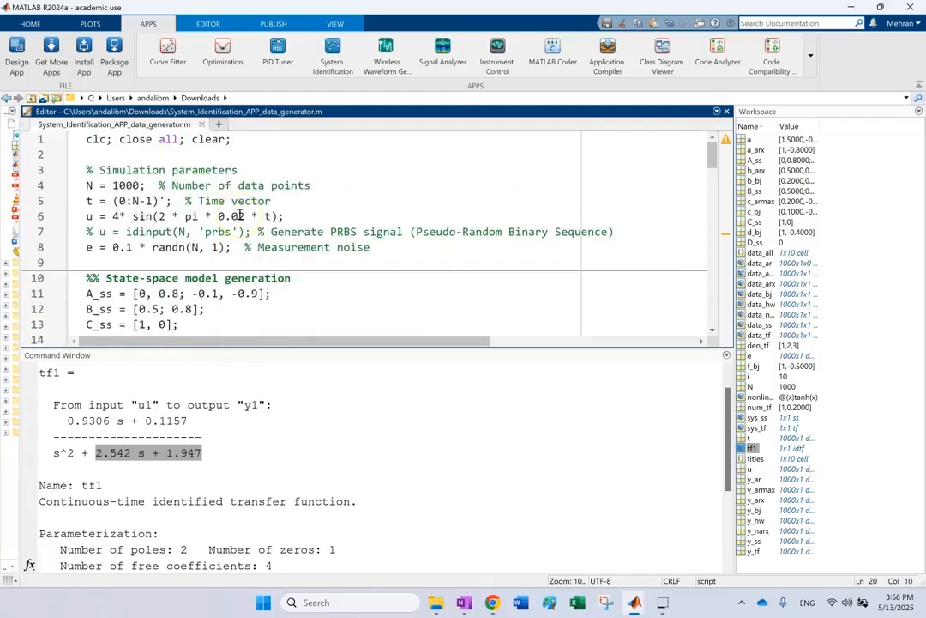
{"action": "left_click_drag", "start_coordinate": [306, 217], "coordinate": [67, 216]}
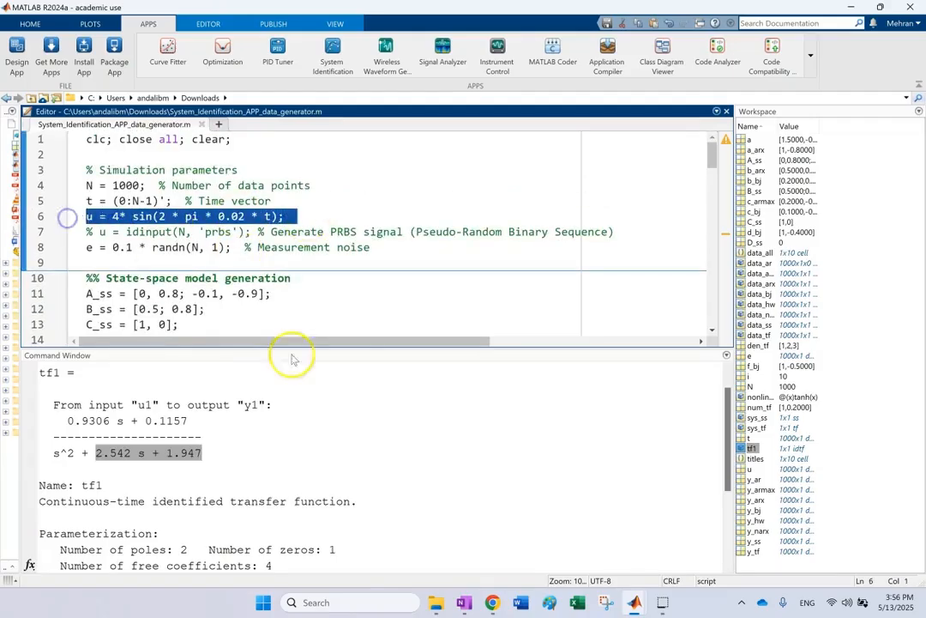
{"action": "left_click", "coordinate": [382, 293]}
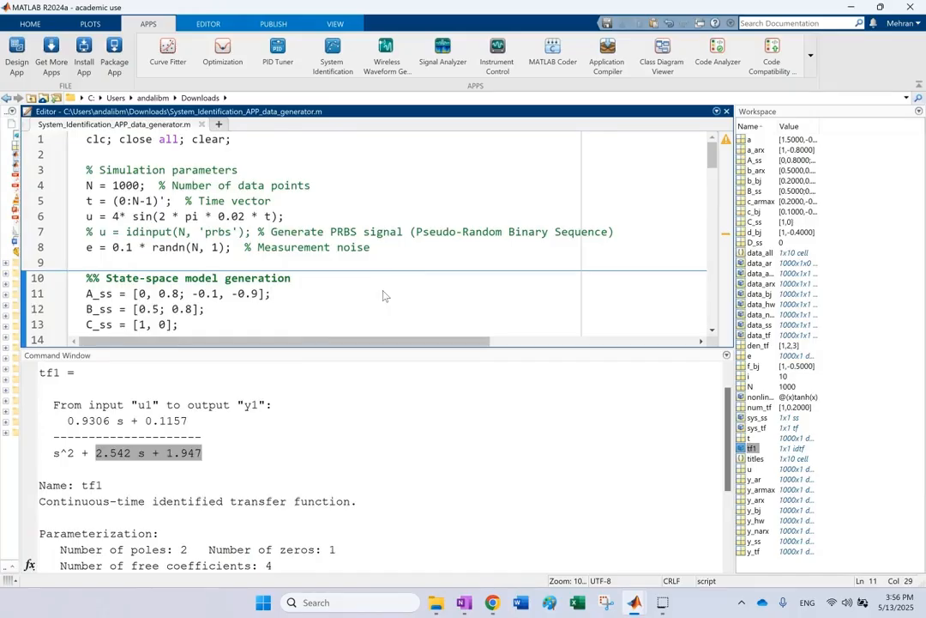
{"action": "left_click_drag", "start_coordinate": [112, 217], "coordinate": [293, 218]}
{"action": "left_click", "coordinate": [305, 216]}
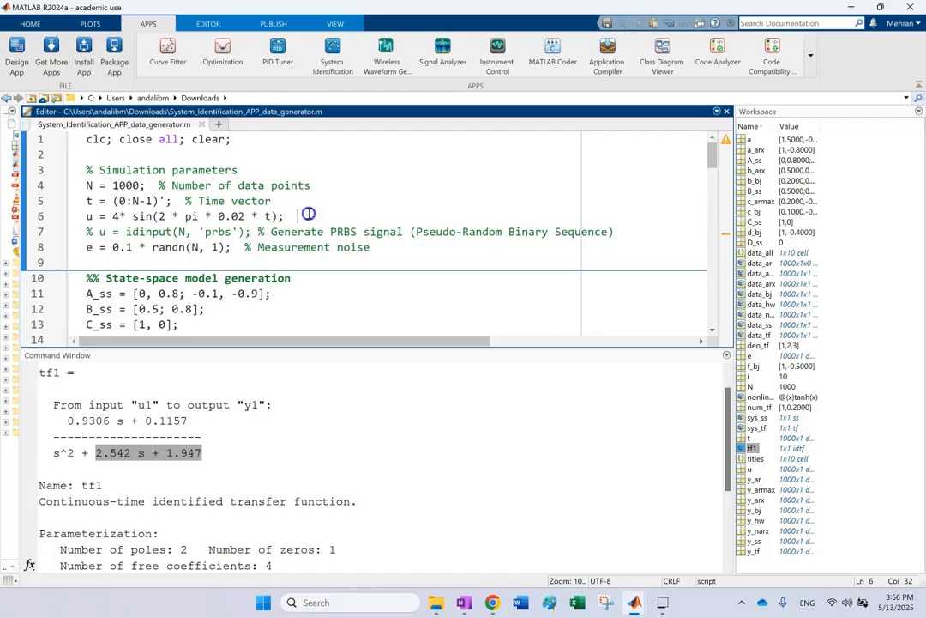
{"action": "left_click", "coordinate": [276, 216]}
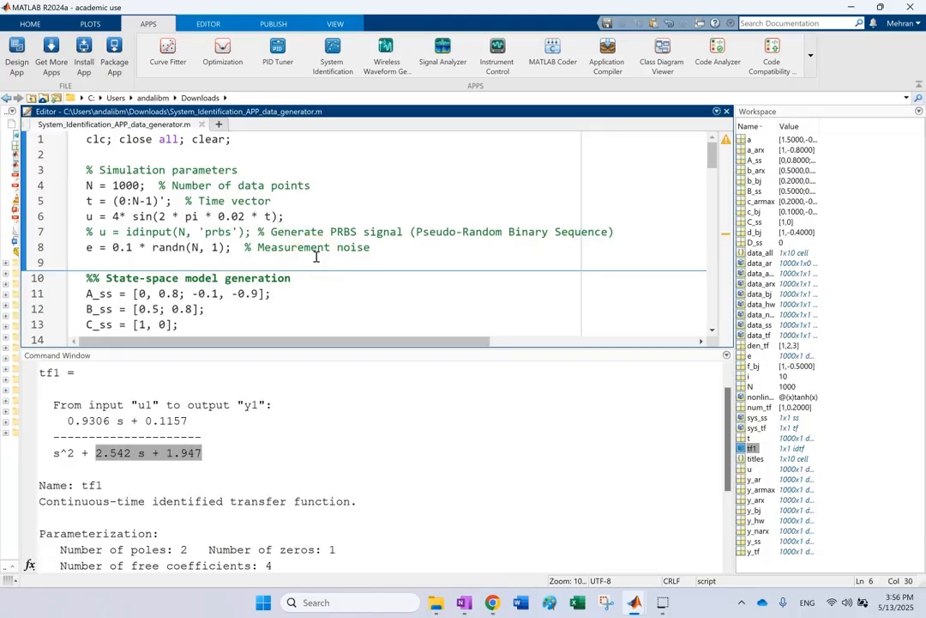
Comment out the sinusoidal input u in the script and uncomment the PRBS input generated with idinput(N, 'prbs').
{"action": "left_click", "coordinate": [298, 216]}
{"action": "key", "text": "ctrl+r"}
{"action": "left_click", "coordinate": [86, 232]}
{"action": "key", "text": "ctrl+t"}
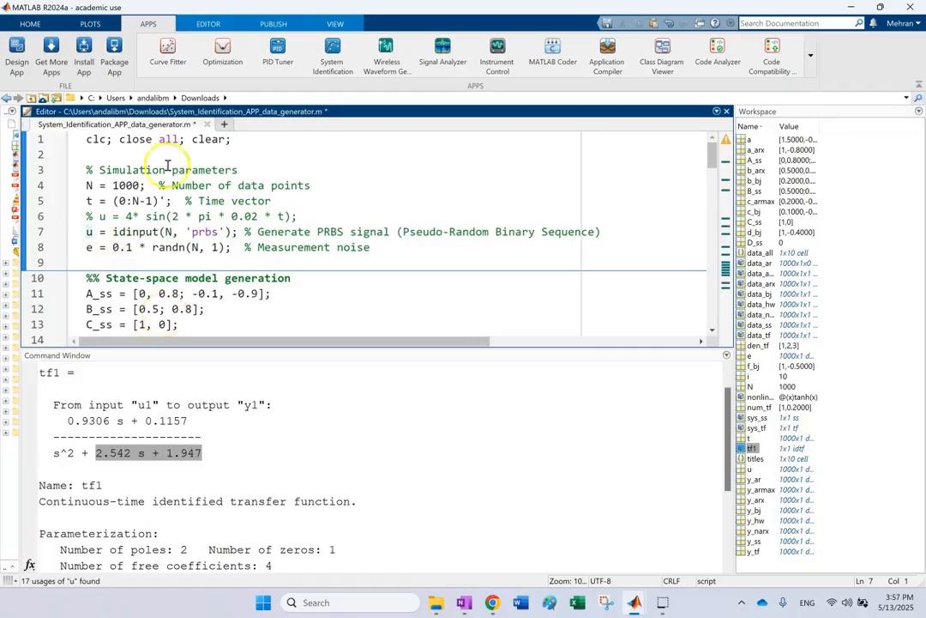
Run the data generator script, examine the input and model output plots at full size, and close the figure.
{"action": "left_click", "coordinate": [210, 23]}
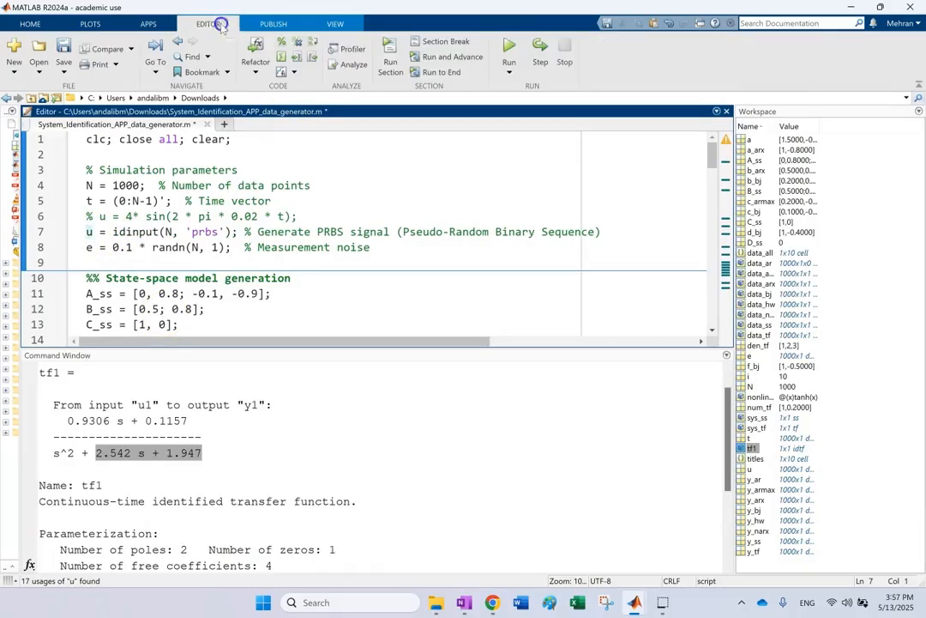
{"action": "left_click", "coordinate": [508, 44]}
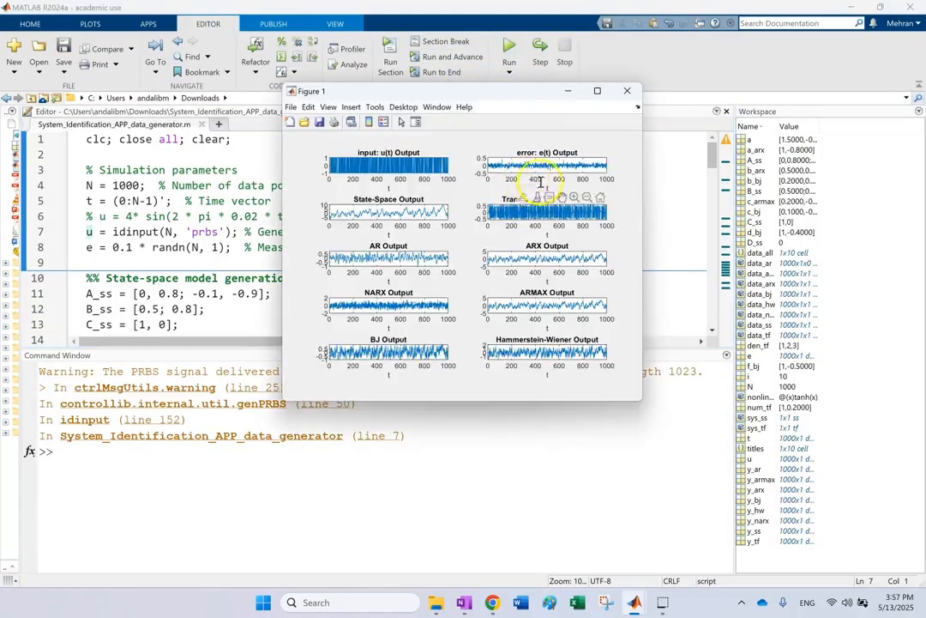
{"action": "left_click", "coordinate": [597, 91]}
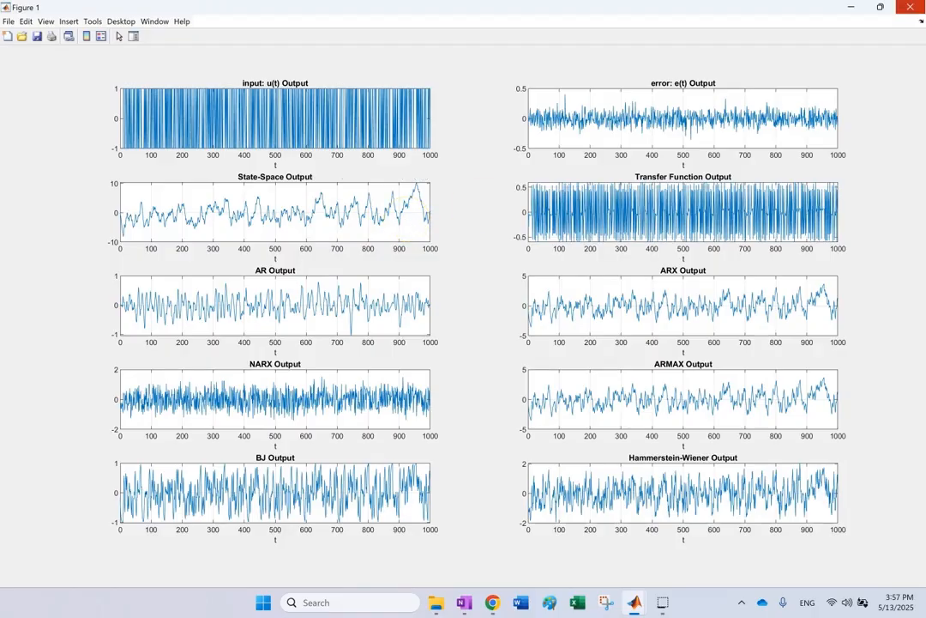
{"action": "left_click", "coordinate": [910, 7]}
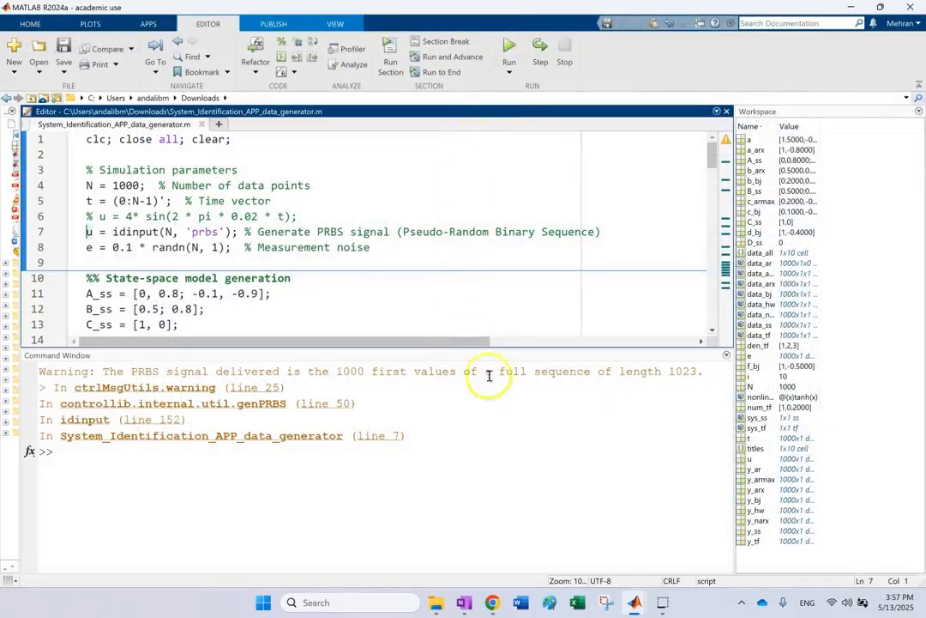
Try to discard the data set data_tf from the System Identification session.
{"action": "mouse_move", "coordinate": [635, 602]}
{"action": "left_click", "coordinate": [678, 571]}
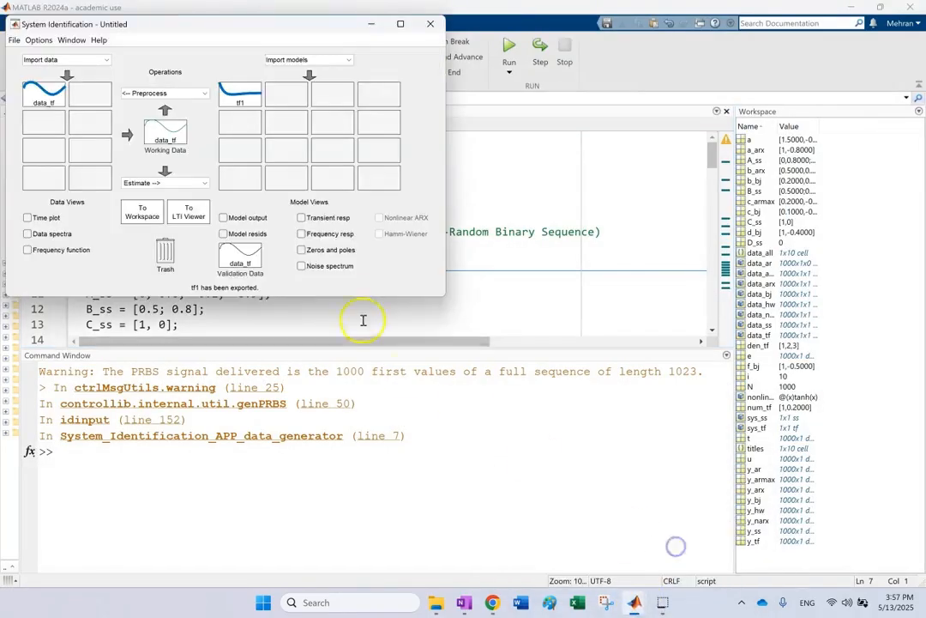
{"action": "left_click_drag", "start_coordinate": [42, 93], "coordinate": [174, 263]}
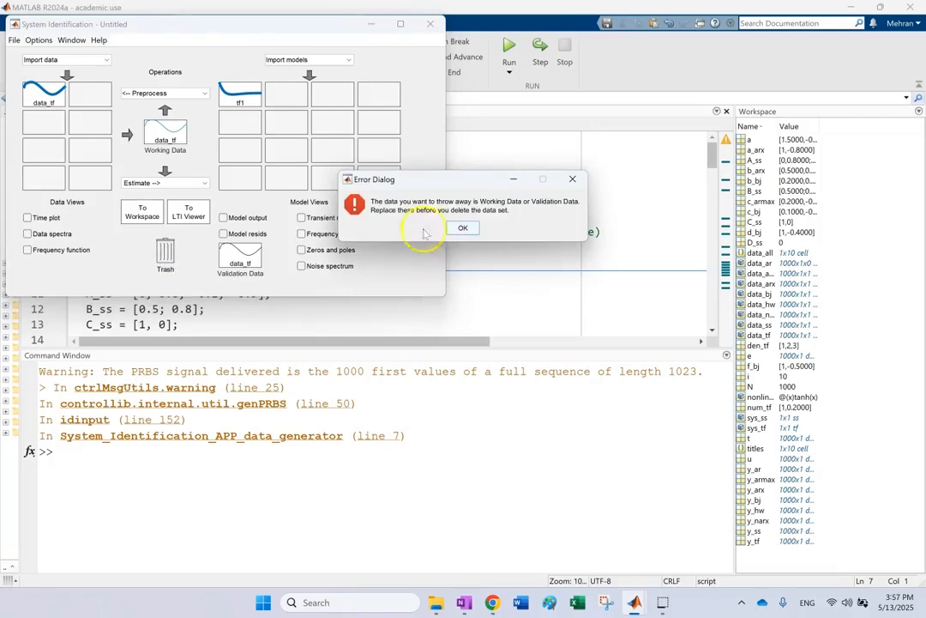
{"action": "left_click", "coordinate": [460, 228]}
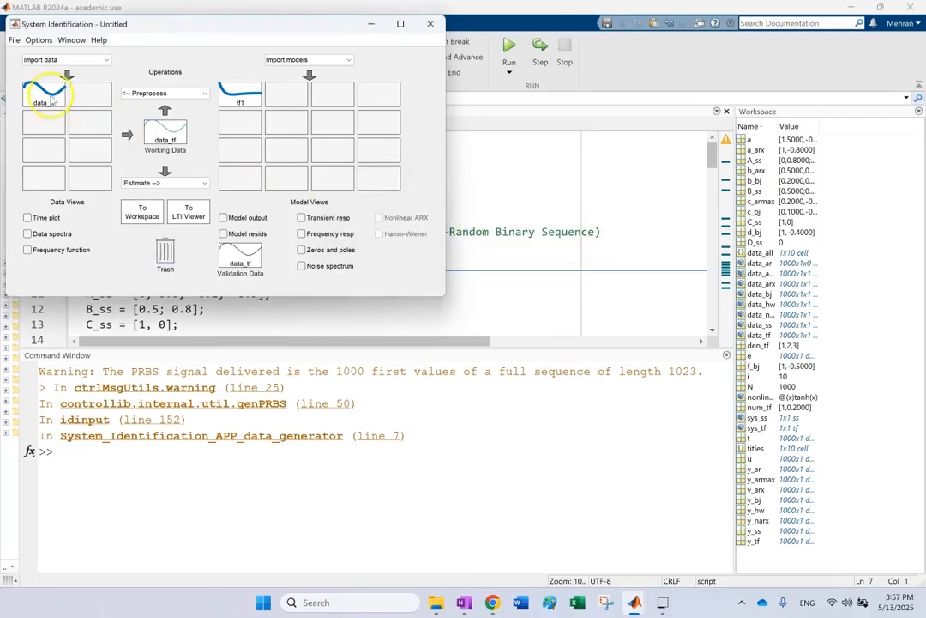
Close the current System Identification session without keeping it and start a new empty one.
{"action": "left_click", "coordinate": [424, 25]}
{"action": "left_click", "coordinate": [223, 152]}
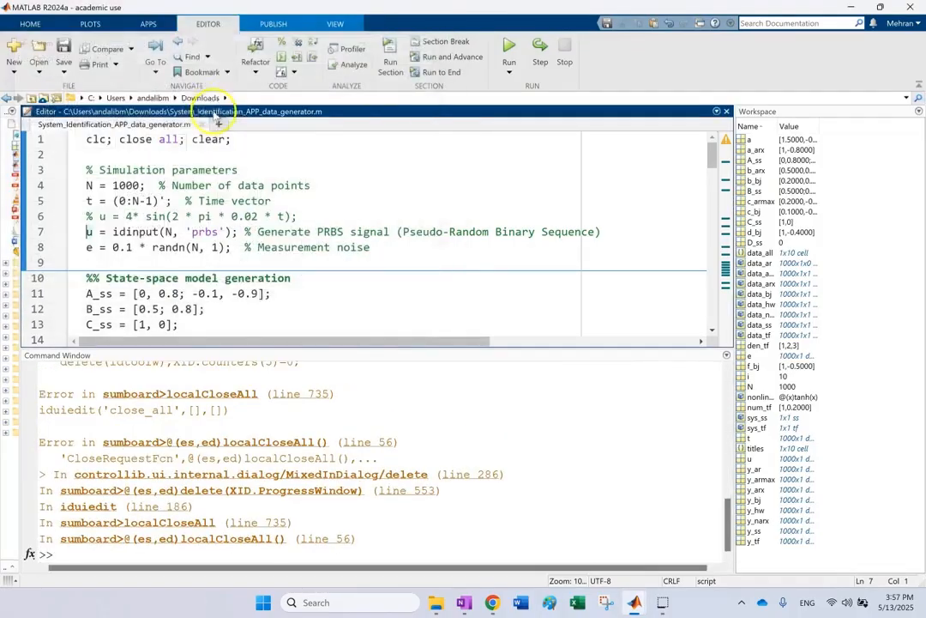
{"action": "left_click", "coordinate": [144, 23]}
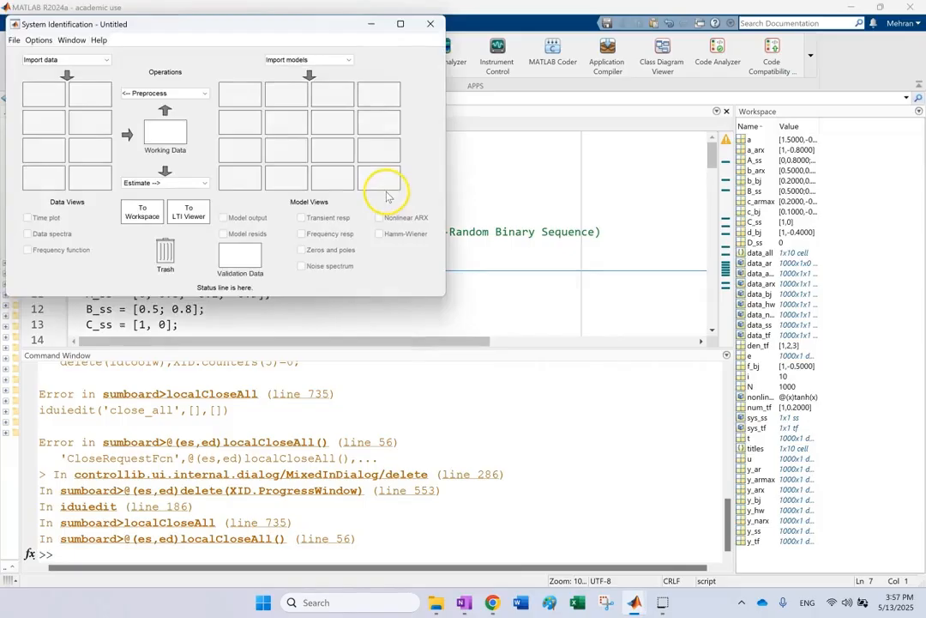
Import the workspace variable data_ss as a data object into the new session and close the import dialog.
{"action": "left_click", "coordinate": [99, 61]}
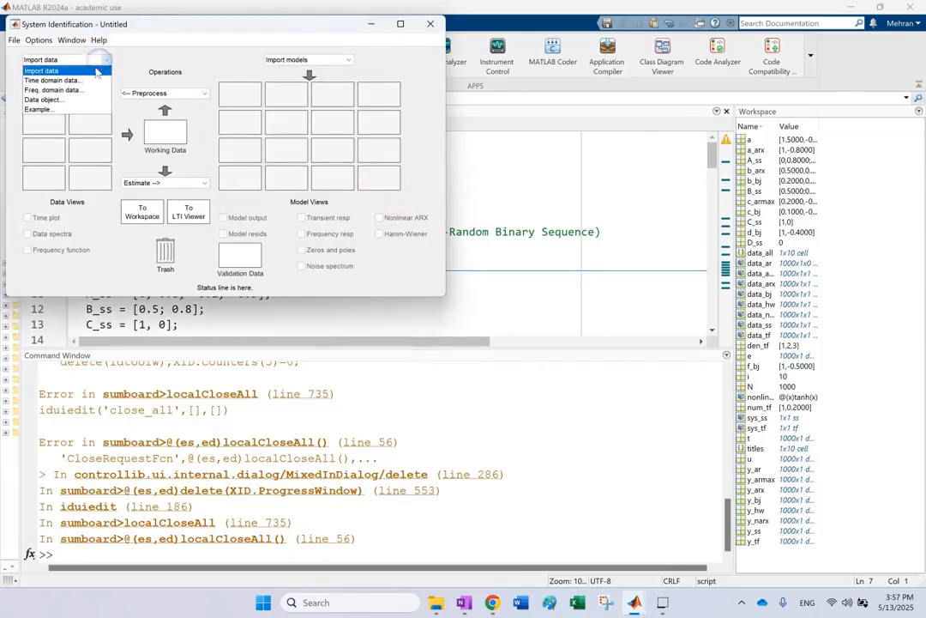
{"action": "left_click", "coordinate": [86, 80]}
{"action": "left_click", "coordinate": [204, 70]}
{"action": "left_click", "coordinate": [203, 87]}
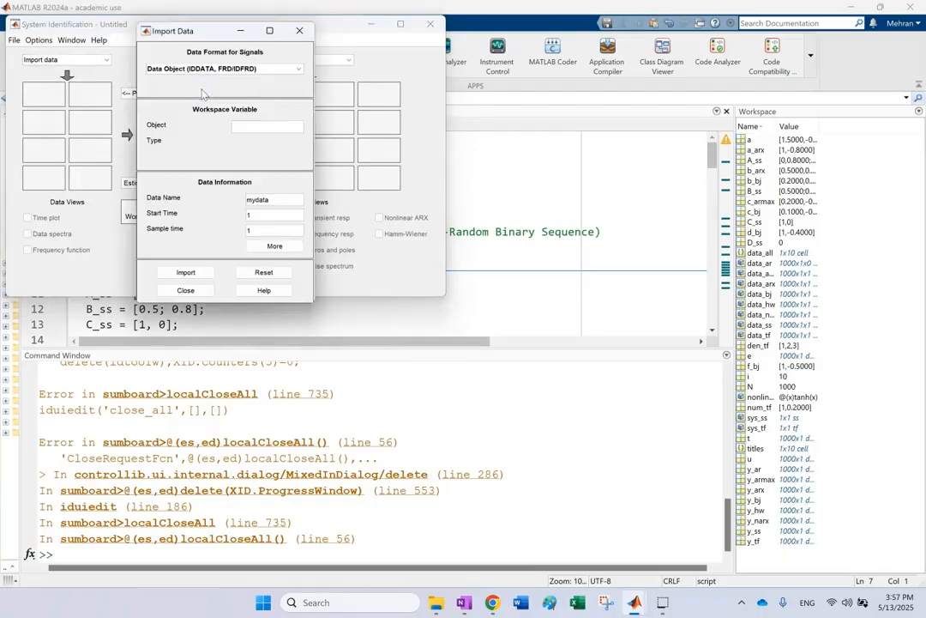
{"action": "left_click", "coordinate": [272, 130]}
{"action": "type", "text": "ss"}
{"action": "left_click", "coordinate": [186, 272]}
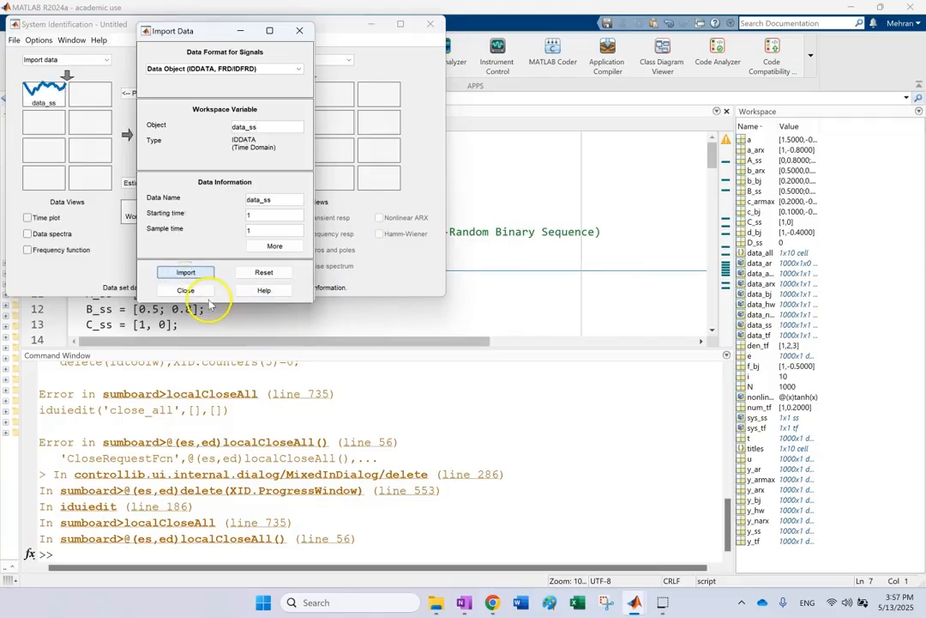
{"action": "left_click", "coordinate": [185, 290]}
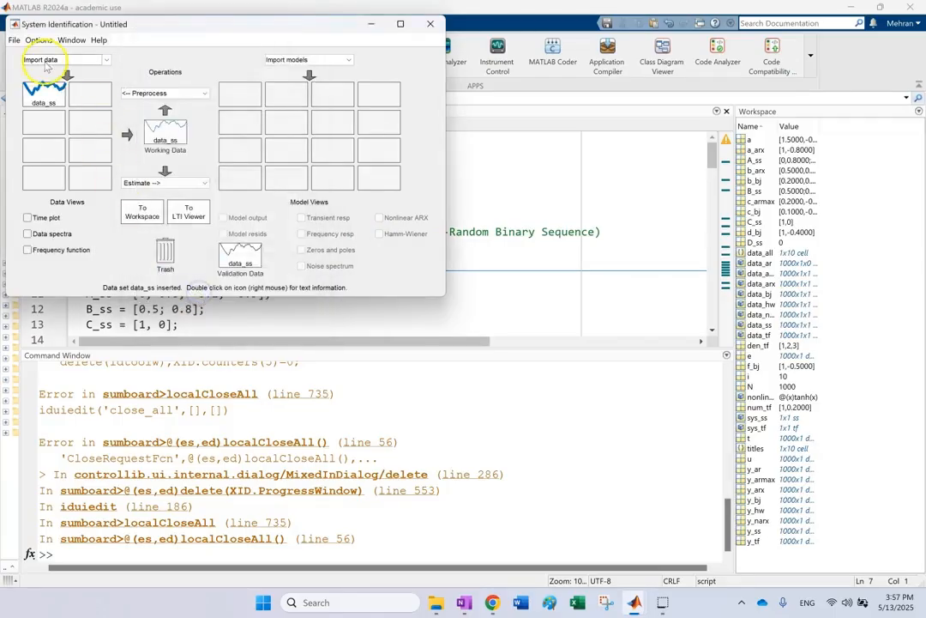
Set up a state-space model estimation from data_ss with the model order picked as the best value in the range 1:10.
{"action": "left_click", "coordinate": [165, 181]}
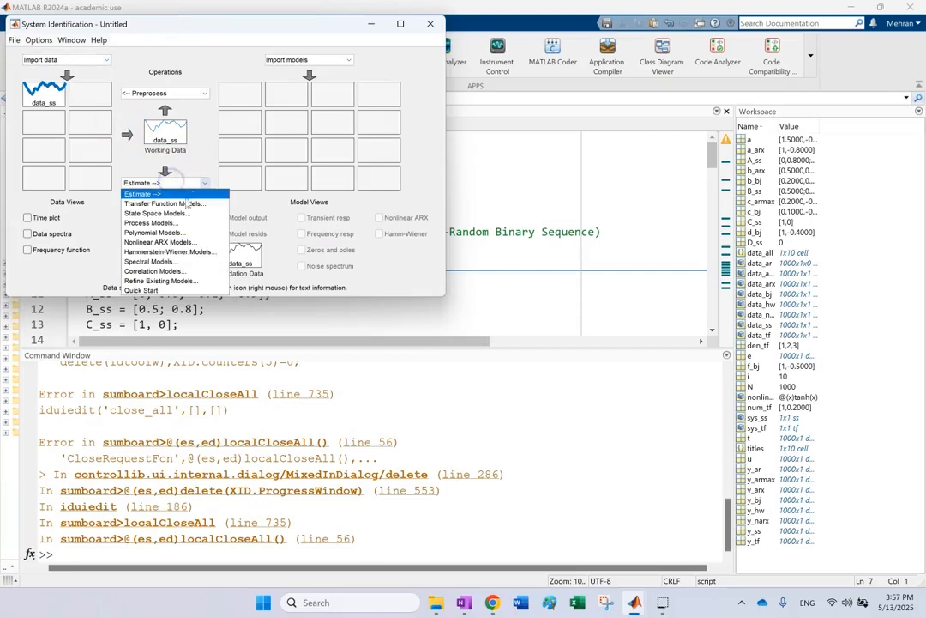
{"action": "left_click", "coordinate": [178, 215]}
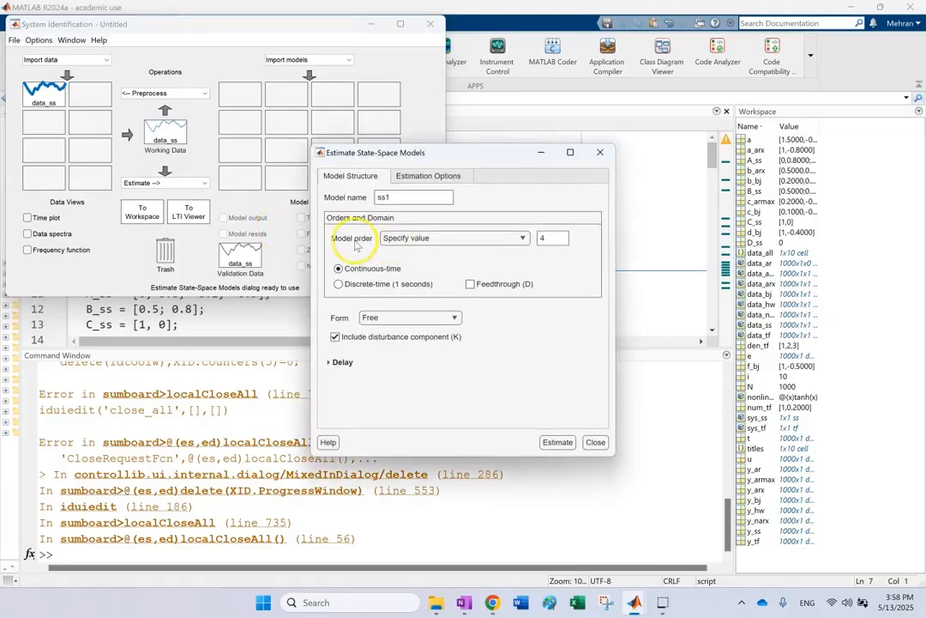
{"action": "left_click", "coordinate": [405, 240]}
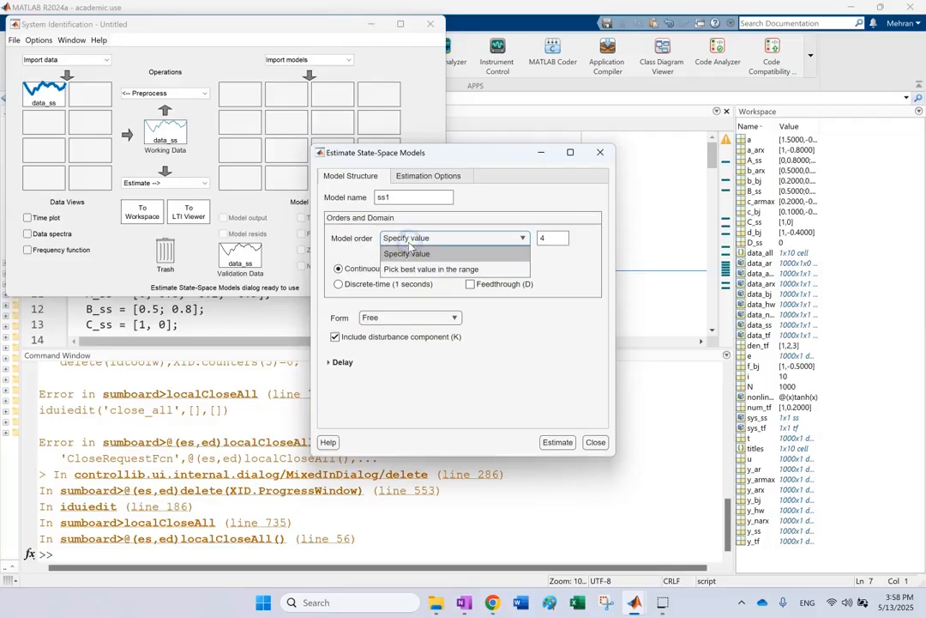
{"action": "left_click", "coordinate": [410, 249]}
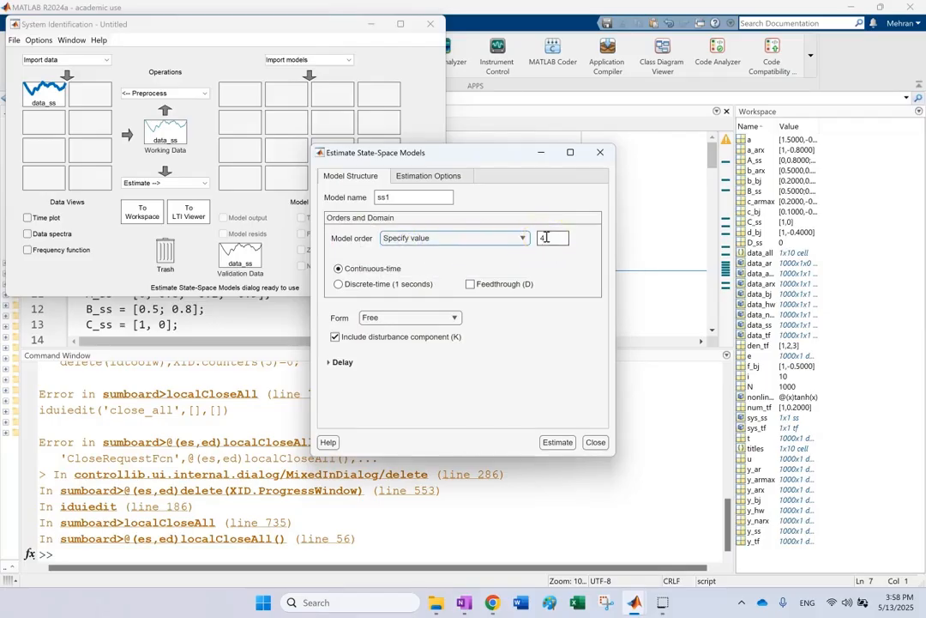
{"action": "left_click", "coordinate": [468, 239]}
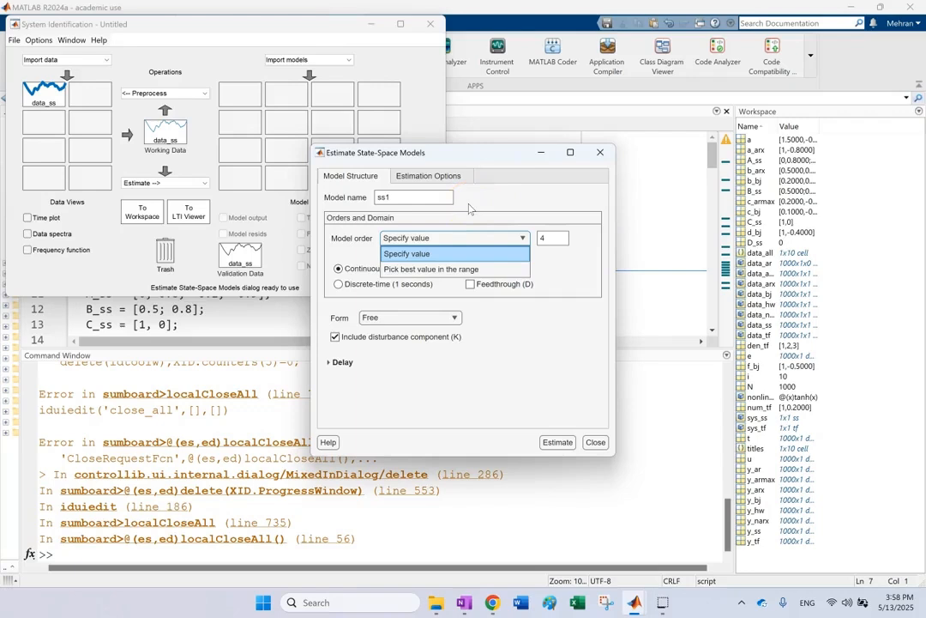
{"action": "left_click", "coordinate": [534, 206]}
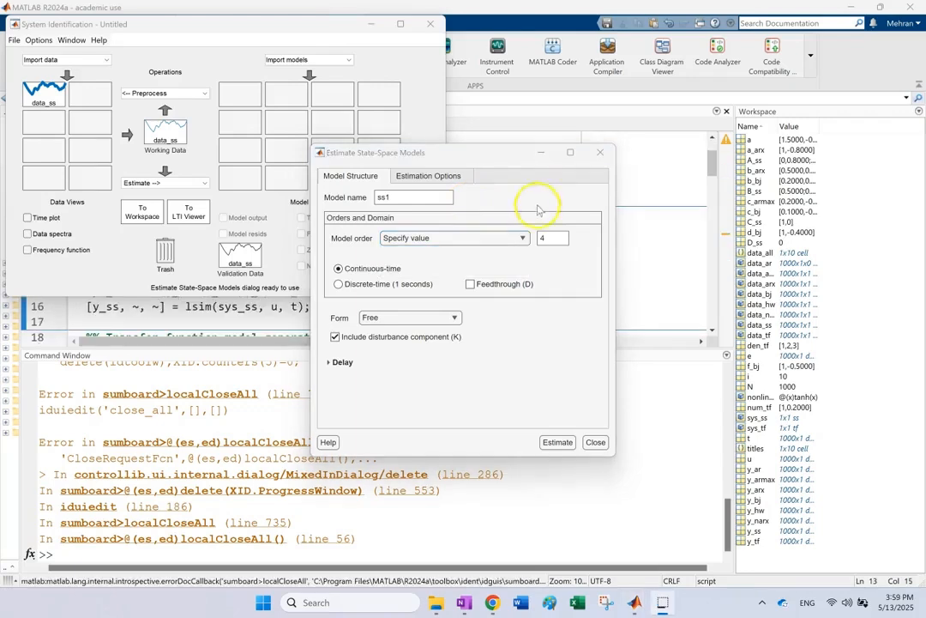
{"action": "left_click", "coordinate": [478, 239]}
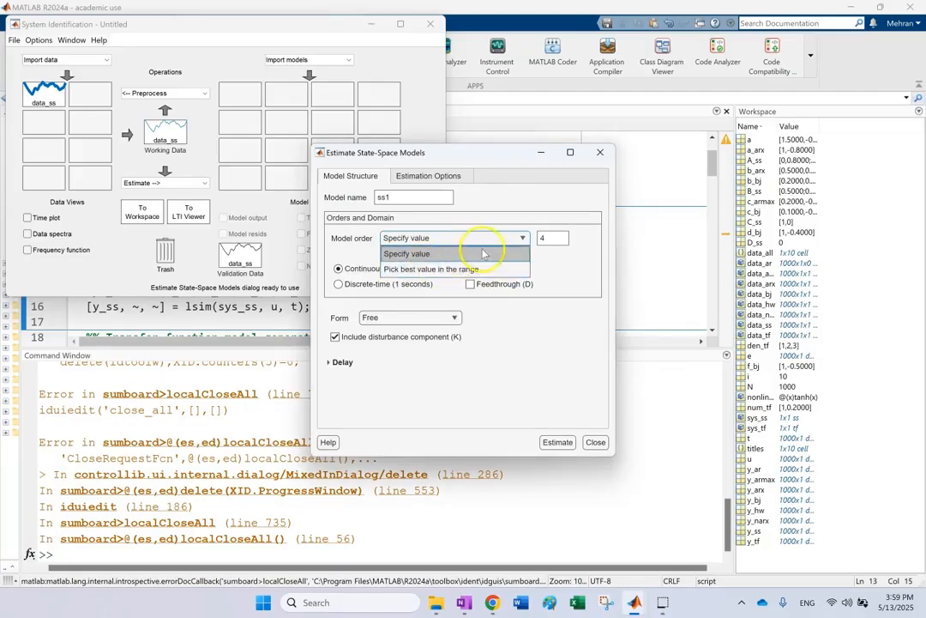
{"action": "left_click", "coordinate": [547, 239]}
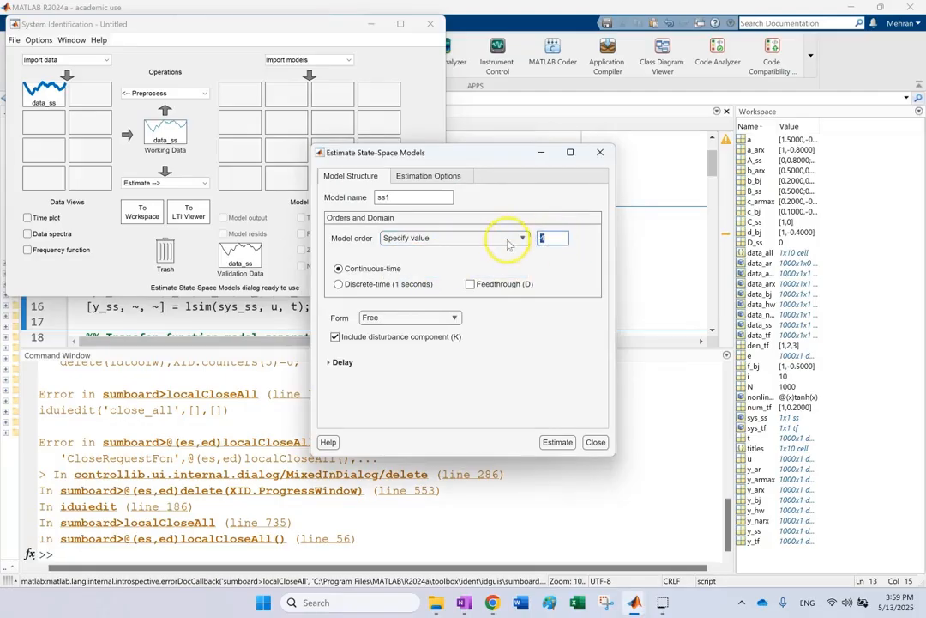
{"action": "left_click", "coordinate": [451, 239]}
{"action": "left_click", "coordinate": [420, 268]}
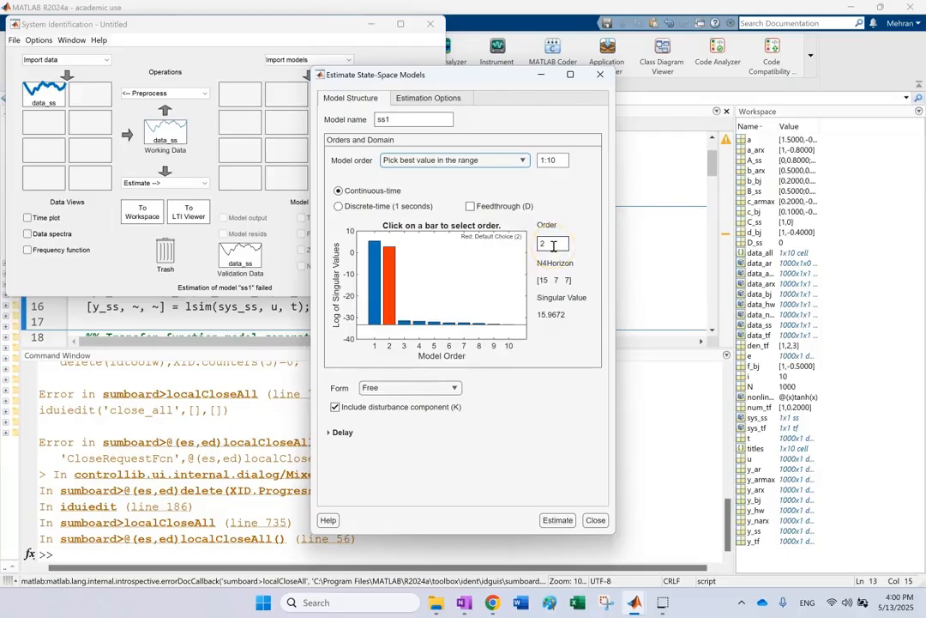
Estimate the continuous-time, order 2 state-space model ss1 in free form with the Subspace (N4SID) method, and close the identification report.
{"action": "left_click", "coordinate": [421, 388]}
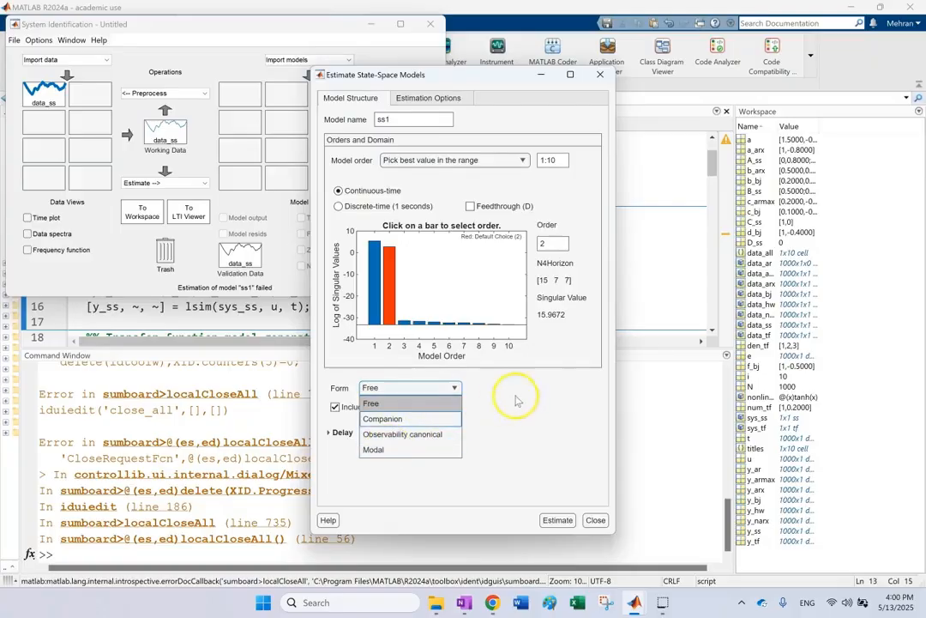
{"action": "left_click", "coordinate": [538, 358]}
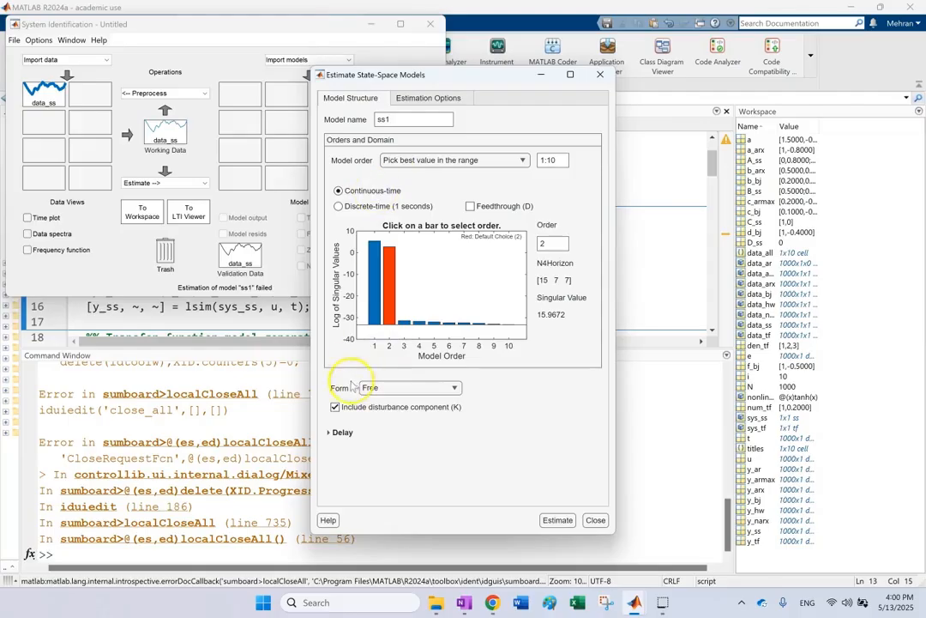
{"action": "left_click", "coordinate": [431, 103]}
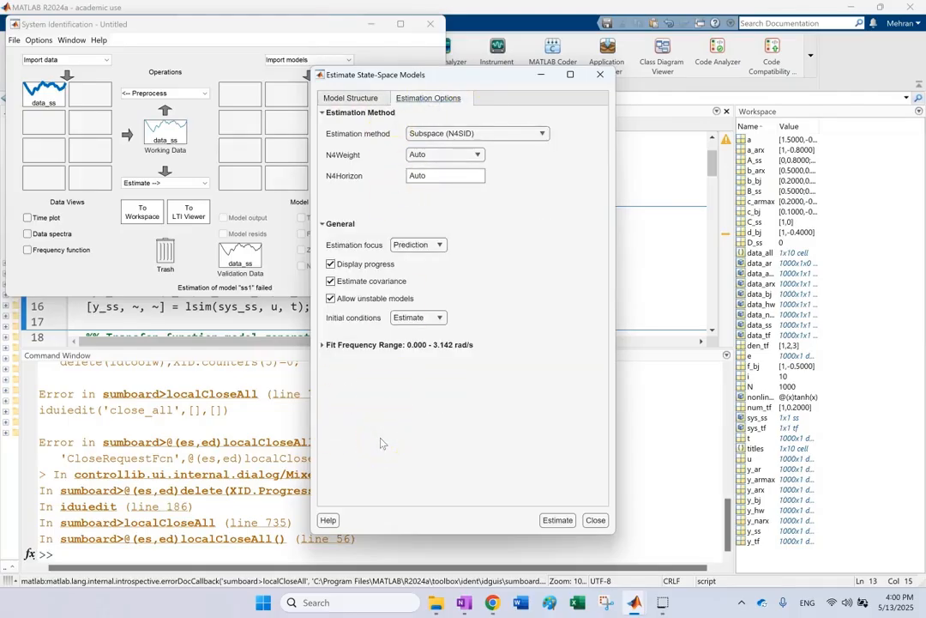
{"action": "left_click", "coordinate": [558, 519]}
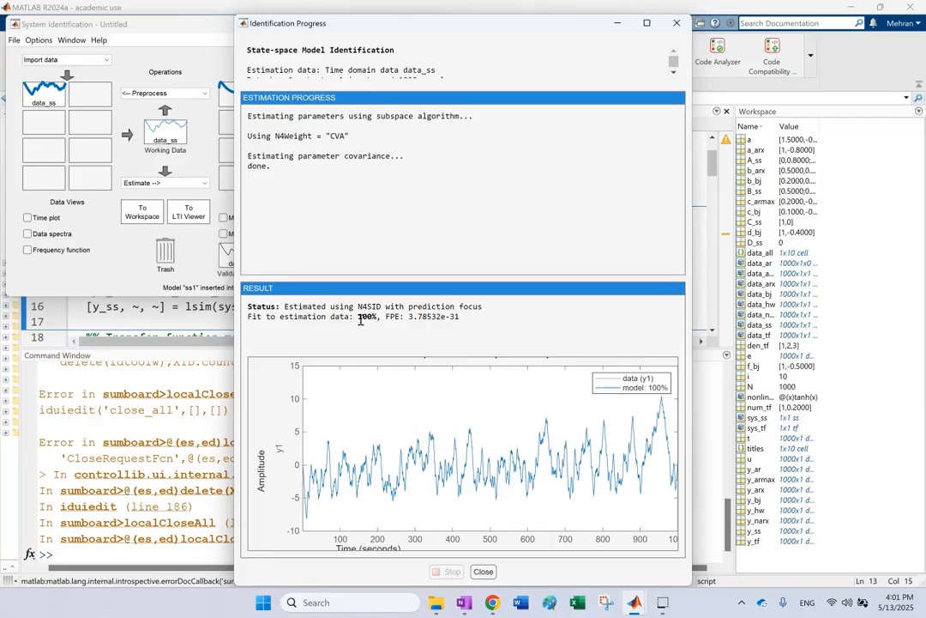
{"action": "left_click", "coordinate": [483, 571]}
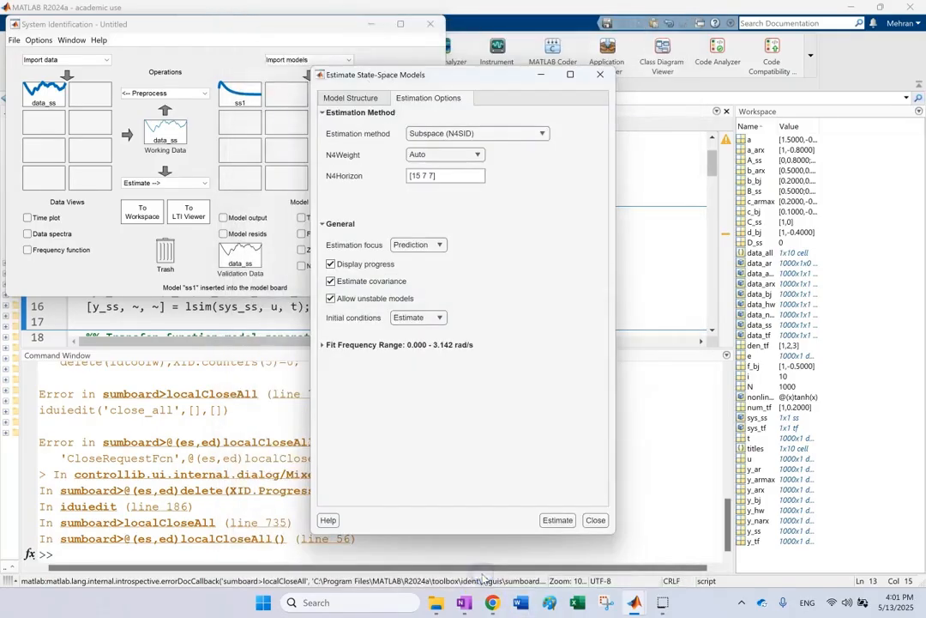
Close the state-space estimation dialog and export the model ss1 to the MATLAB workspace.
{"action": "left_click", "coordinate": [595, 520]}
{"action": "left_click_drag", "start_coordinate": [233, 102], "coordinate": [127, 190]}
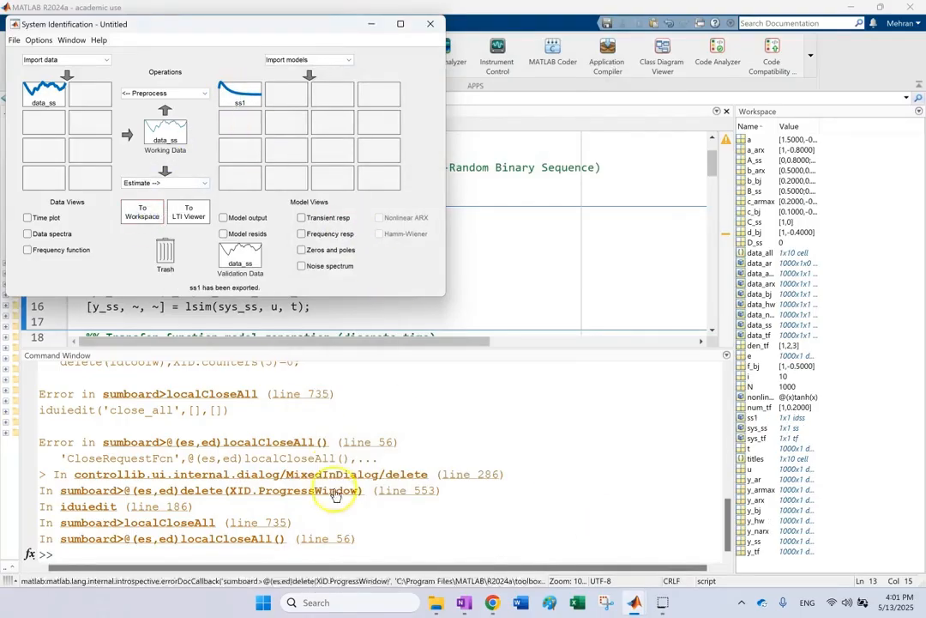
Clear the Command Window with clc and display the exported model ss1 there.
{"action": "left_click", "coordinate": [445, 535]}
{"action": "type", "text": "lc"}
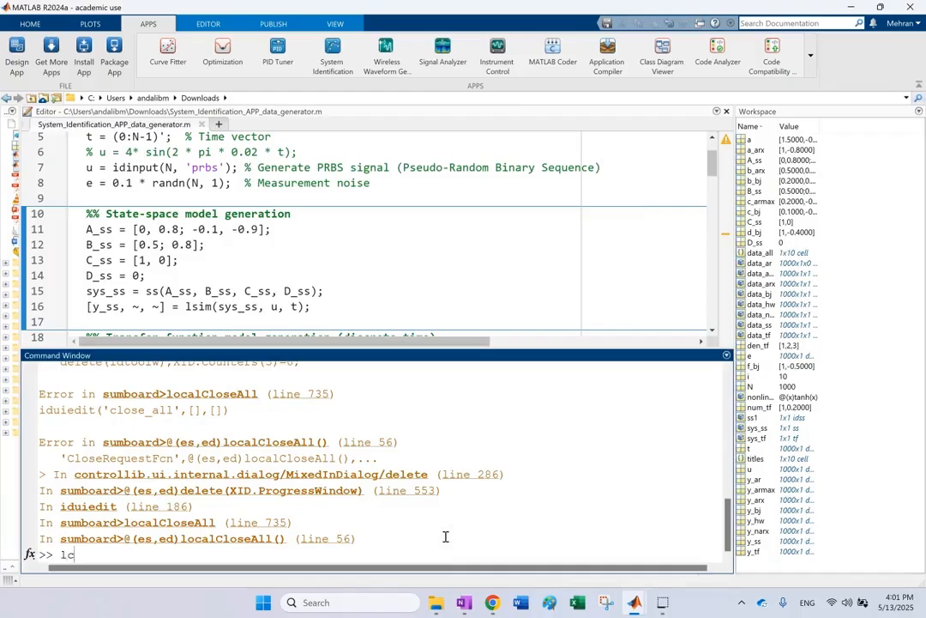
{"action": "key", "text": "Return"}
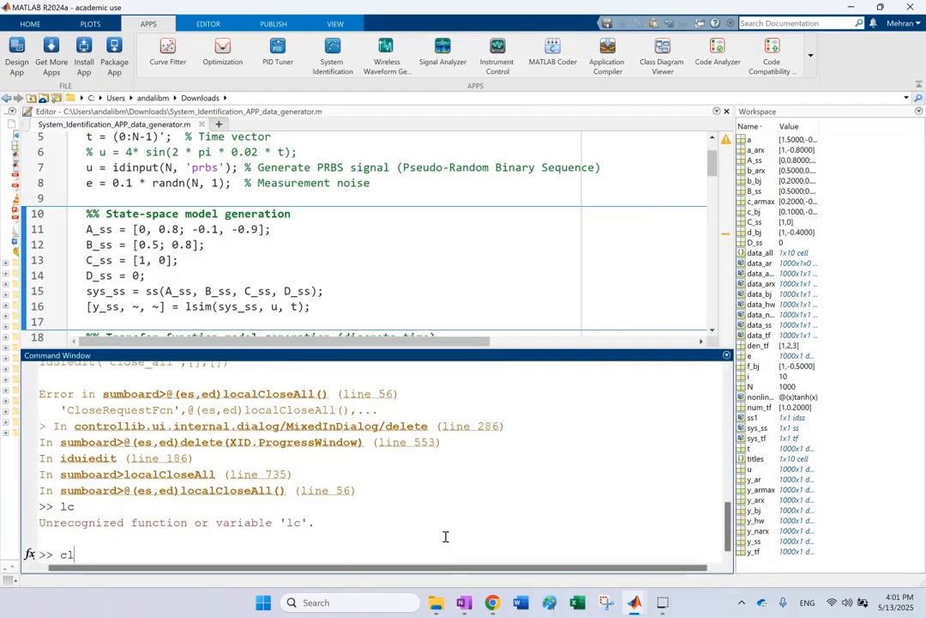
{"action": "type", "text": "clc"}
{"action": "key", "text": "Return"}
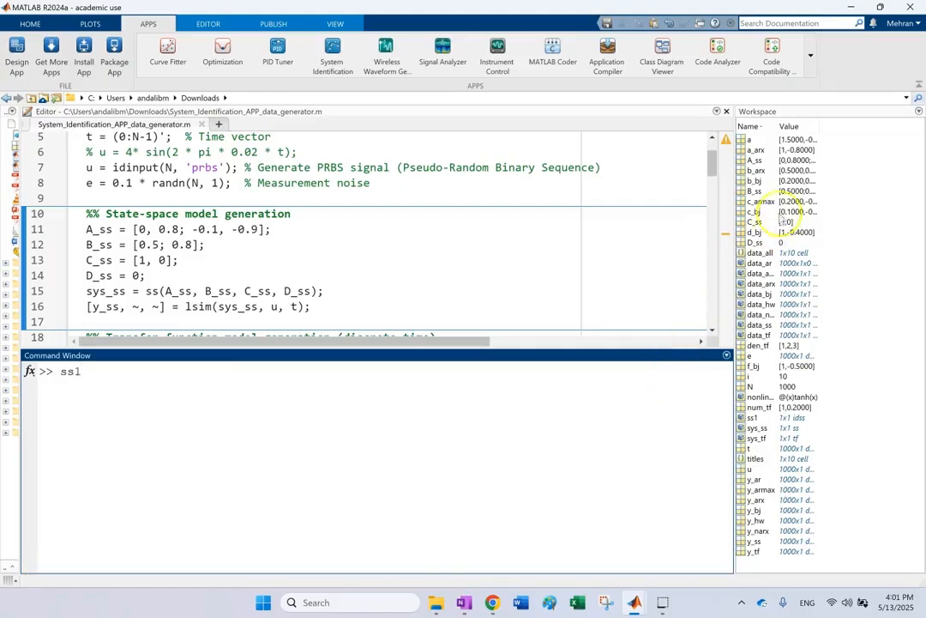
{"action": "left_click", "coordinate": [434, 453]}
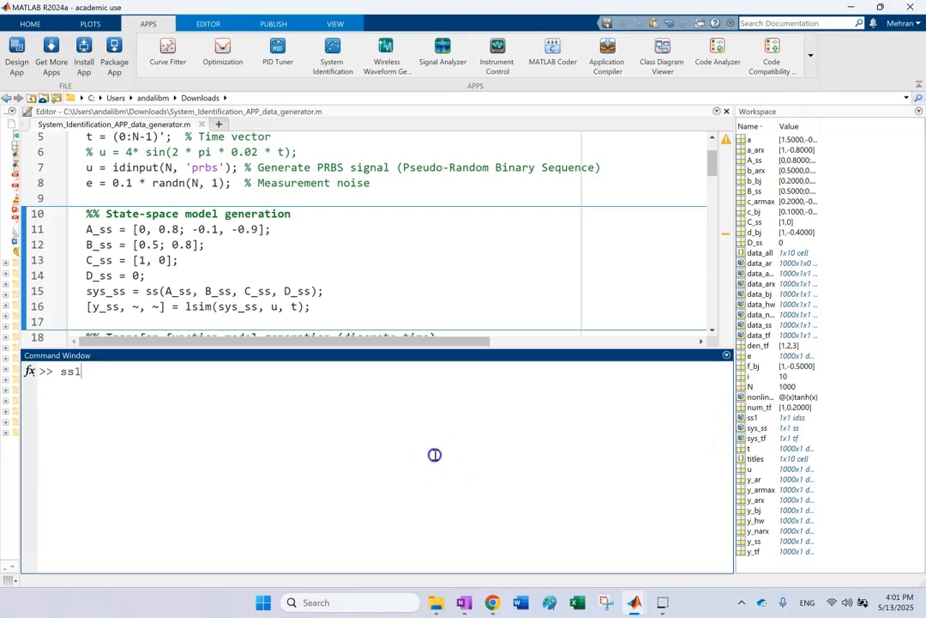
{"action": "key", "text": "Return"}
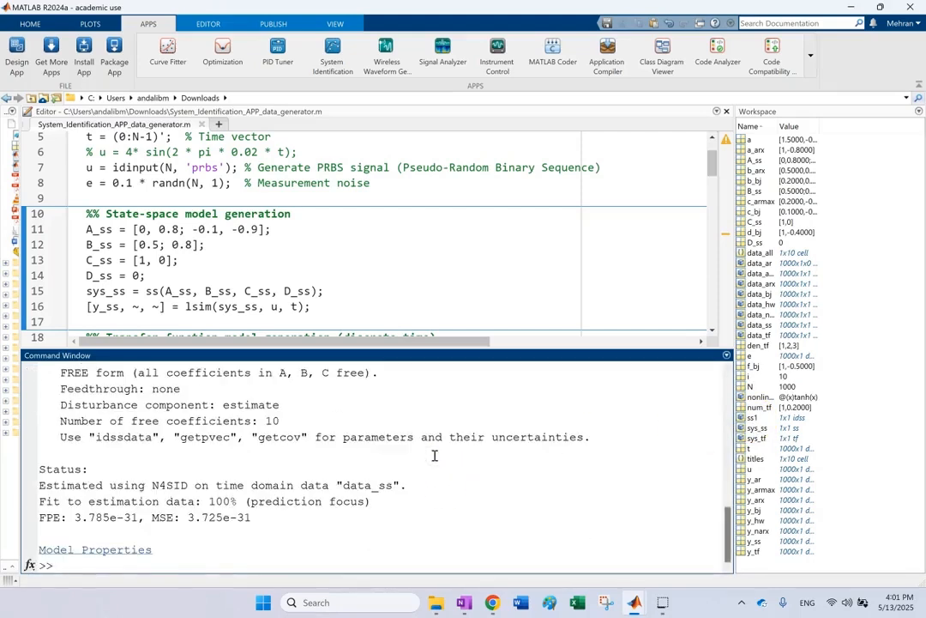
Examine the identified A, B, C, D and K matrices of ss1 against the state-space matrices defined in the script.
{"action": "scroll", "coordinate": [434, 454], "scroll_direction": "up", "scroll_amount": 8}
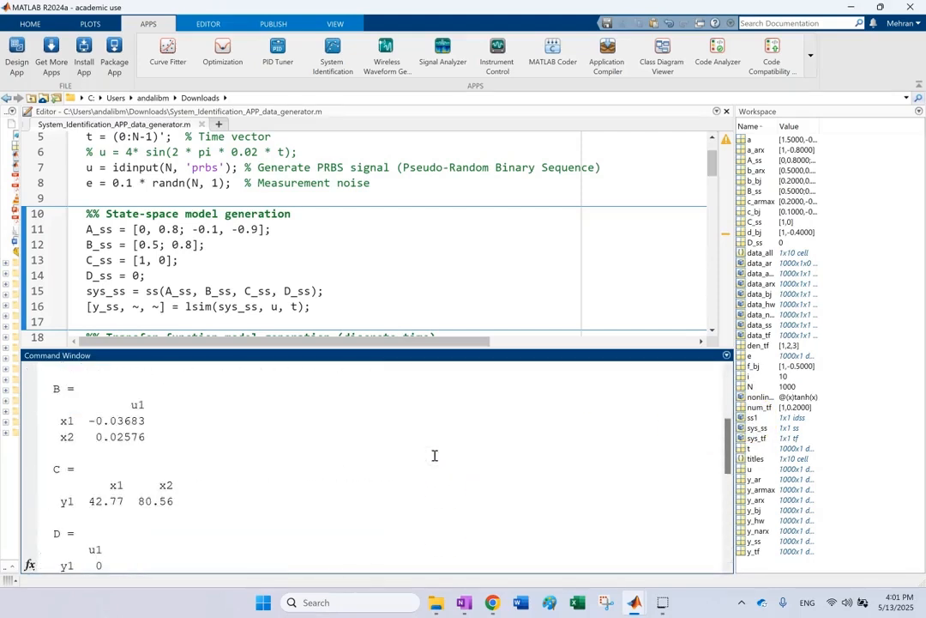
{"action": "scroll", "coordinate": [434, 454], "scroll_direction": "up", "scroll_amount": 2}
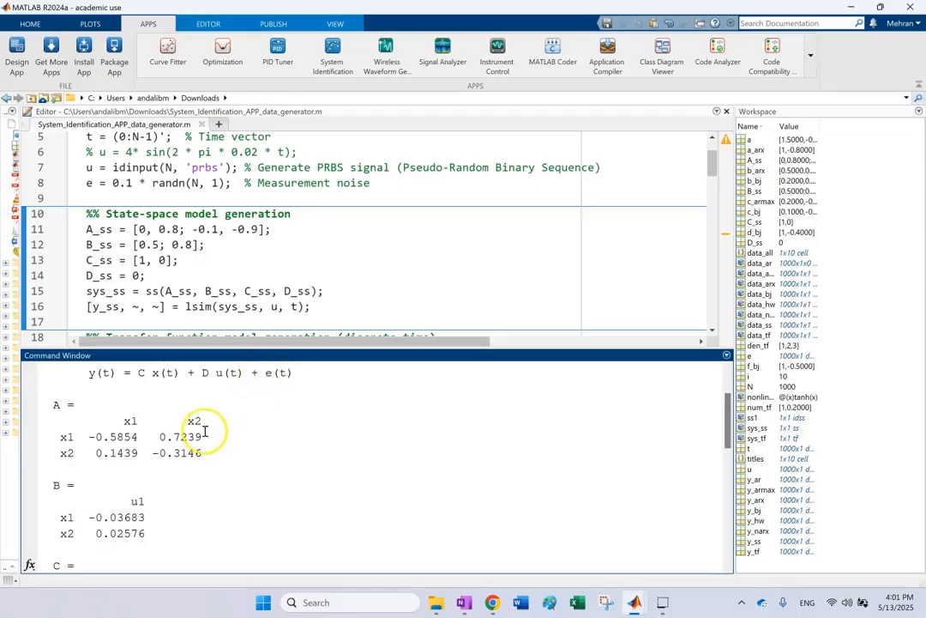
{"action": "scroll", "coordinate": [204, 431], "scroll_direction": "up", "scroll_amount": 2}
{"action": "scroll", "coordinate": [209, 431], "scroll_direction": "down", "scroll_amount": 4}
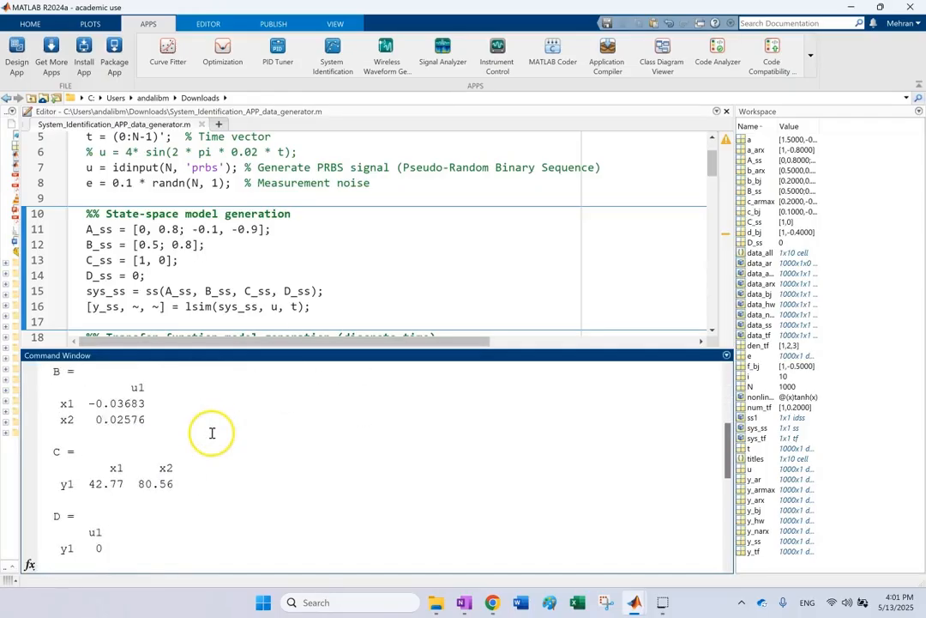
{"action": "scroll", "coordinate": [212, 432], "scroll_direction": "down", "scroll_amount": 1}
{"action": "scroll", "coordinate": [206, 437], "scroll_direction": "down", "scroll_amount": 1}
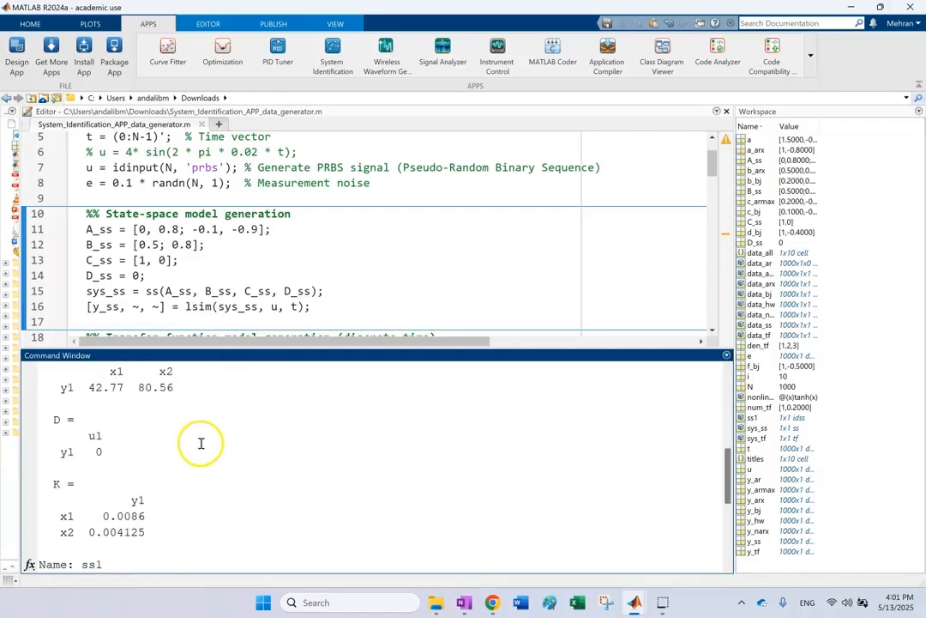
{"action": "scroll", "coordinate": [201, 442], "scroll_direction": "down", "scroll_amount": 3}
{"action": "scroll", "coordinate": [201, 441], "scroll_direction": "up", "scroll_amount": 4}
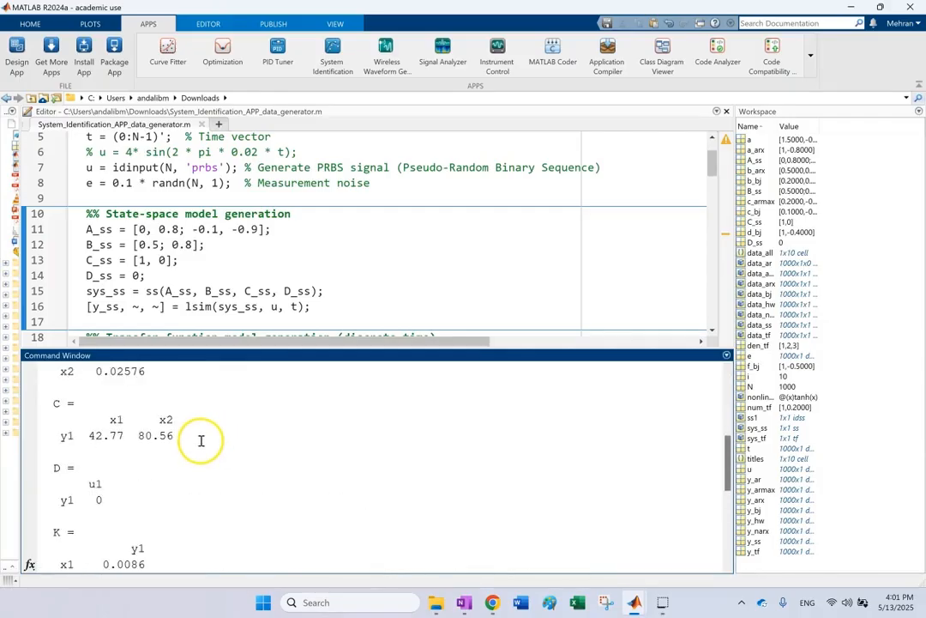
{"action": "left_click_drag", "start_coordinate": [140, 499], "coordinate": [38, 369]}
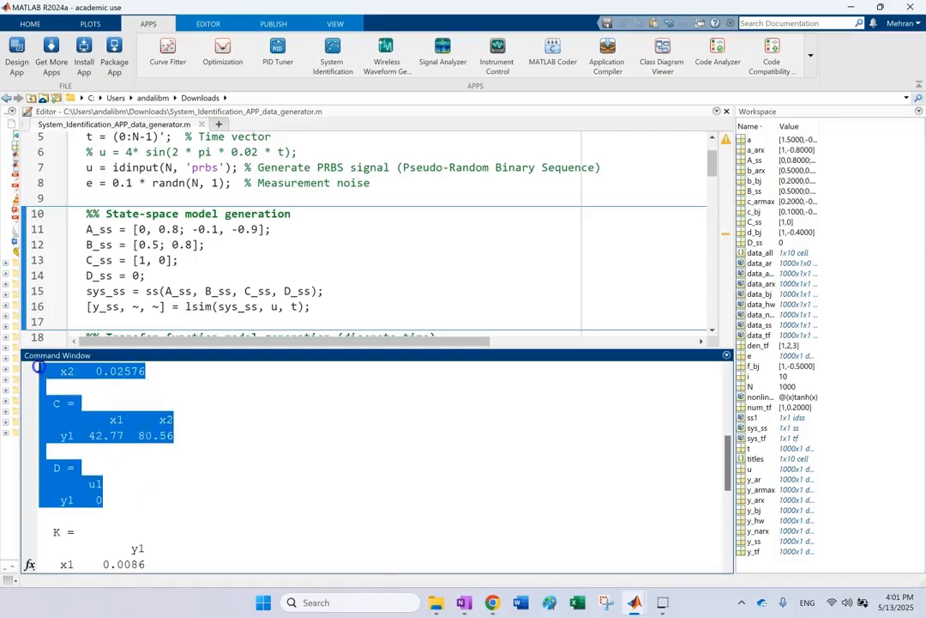
{"action": "scroll", "coordinate": [51, 389], "scroll_direction": "up", "scroll_amount": 3}
{"action": "left_click_drag", "start_coordinate": [52, 388], "coordinate": [142, 531]}
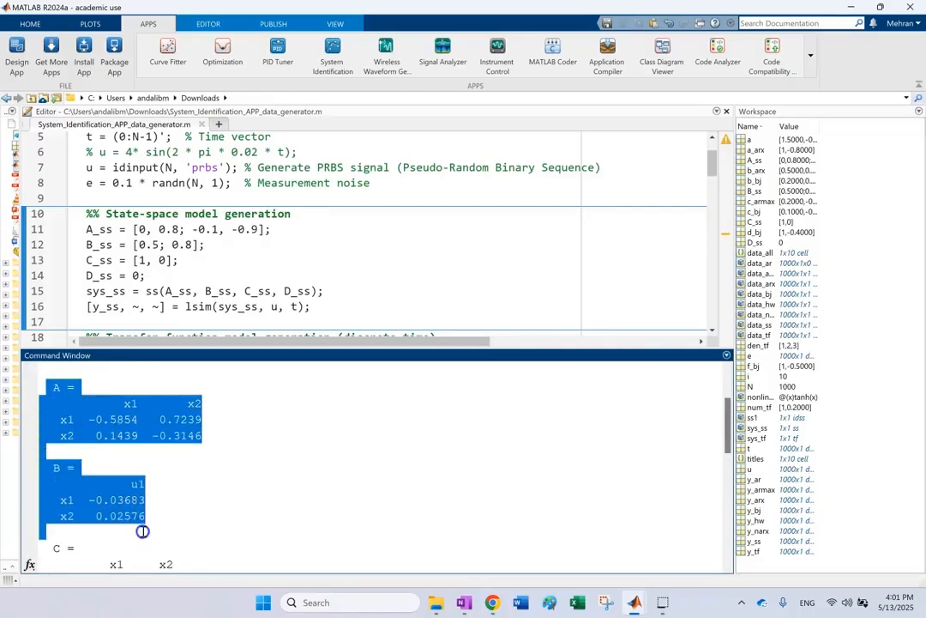
{"action": "left_click", "coordinate": [203, 507]}
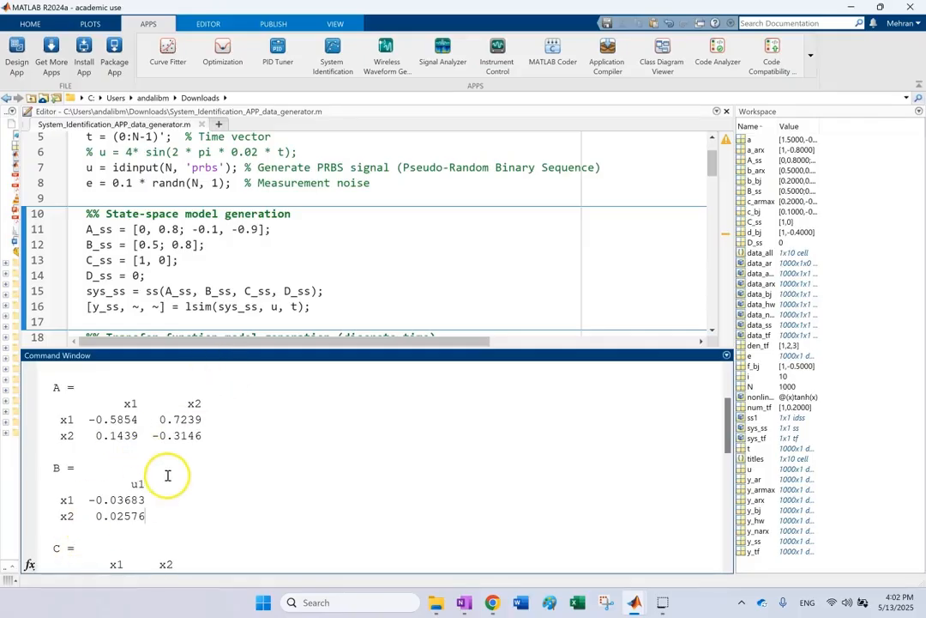
{"action": "scroll", "coordinate": [179, 467], "scroll_direction": "down", "scroll_amount": 1}
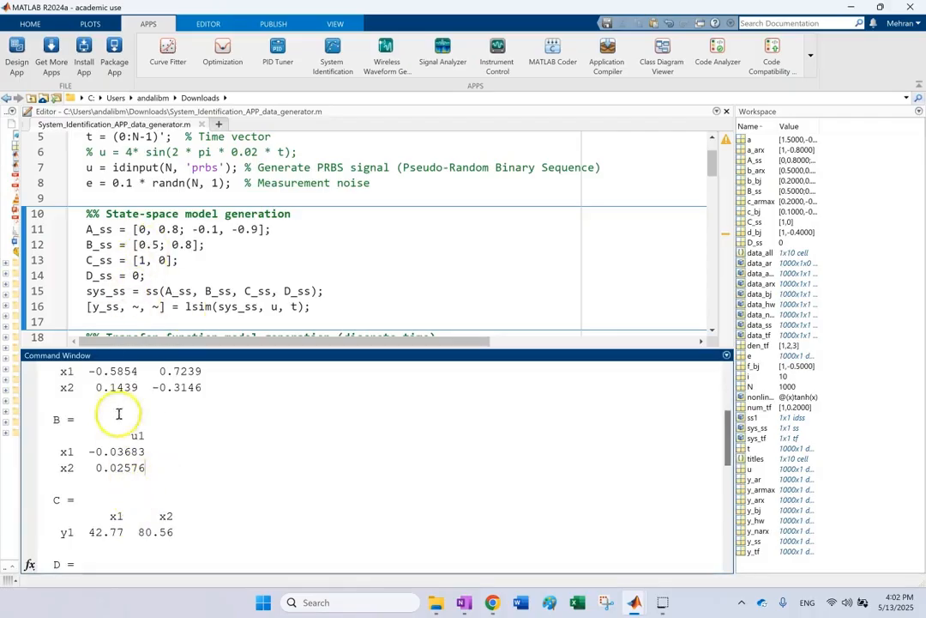
{"action": "scroll", "coordinate": [163, 429], "scroll_direction": "down", "scroll_amount": 2}
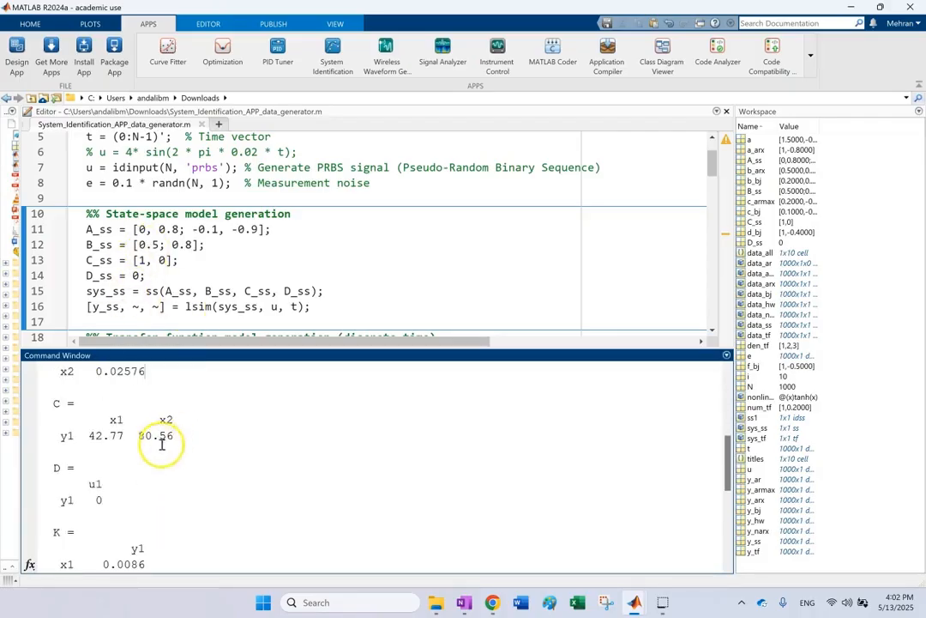
{"action": "left_click_drag", "start_coordinate": [103, 500], "coordinate": [89, 495]}
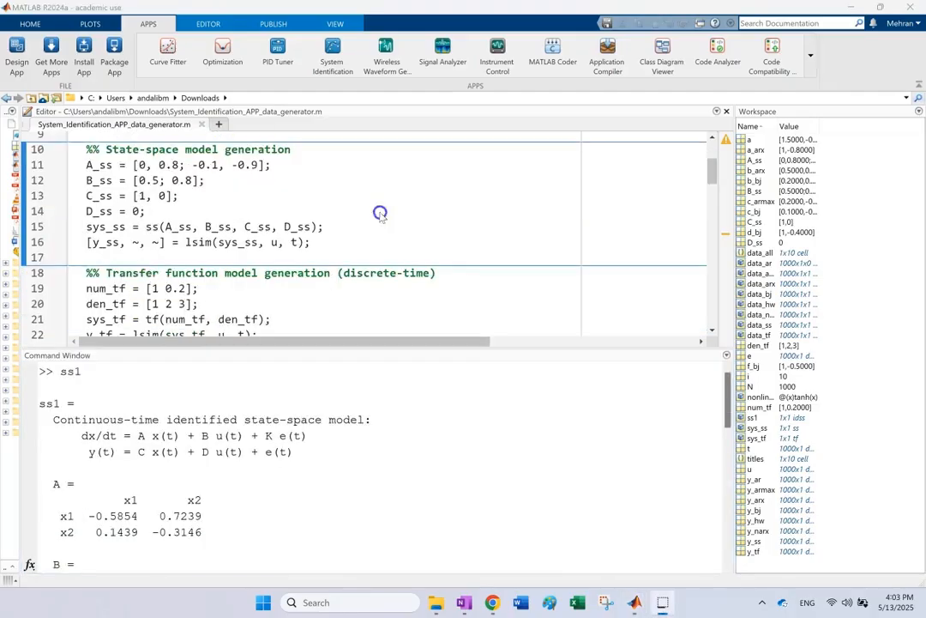
Review the data generator script's model sections, from state-space and transfer function through AR, ARX, NARX and ARMAX to BJ.
{"action": "left_click", "coordinate": [380, 213]}
{"action": "scroll", "coordinate": [378, 218], "scroll_direction": "down", "scroll_amount": 4}
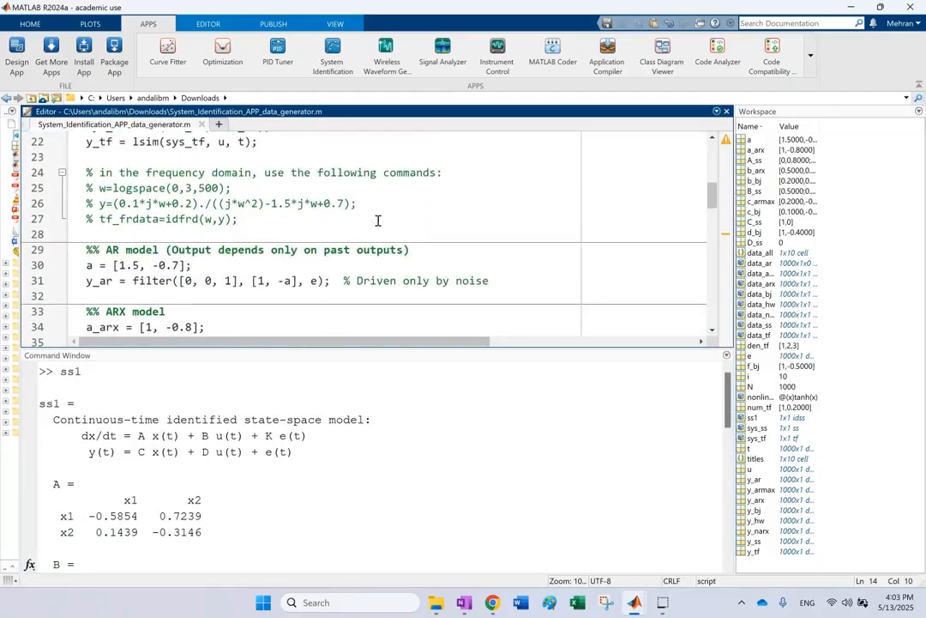
{"action": "scroll", "coordinate": [343, 223], "scroll_direction": "up", "scroll_amount": 3}
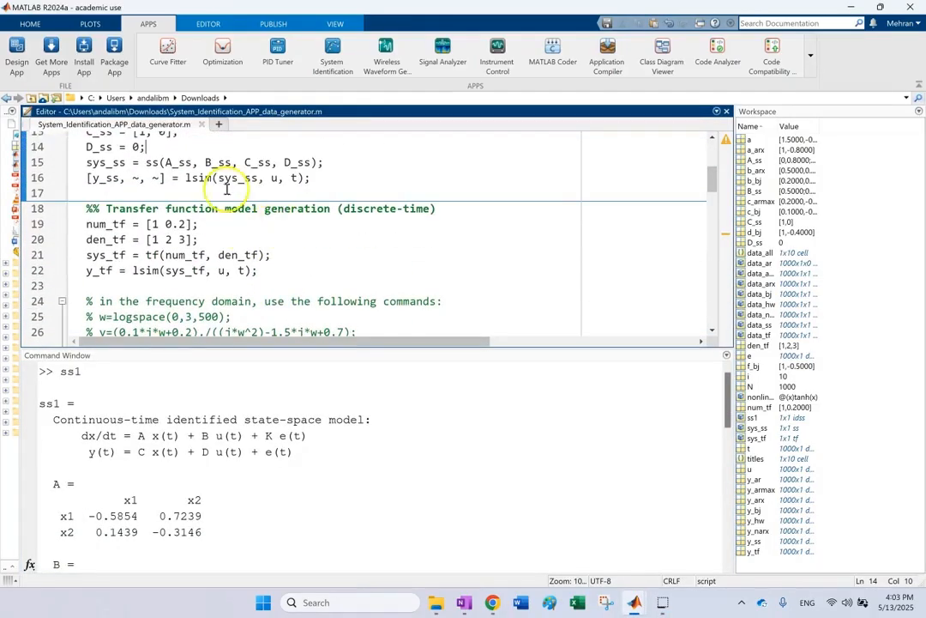
{"action": "scroll", "coordinate": [210, 236], "scroll_direction": "up", "scroll_amount": 2}
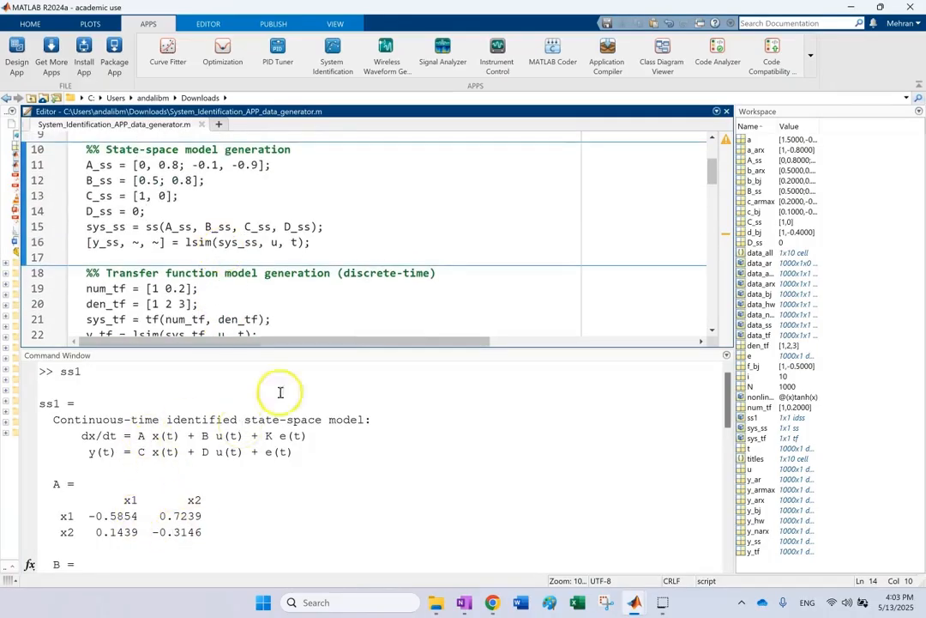
{"action": "left_click", "coordinate": [372, 274]}
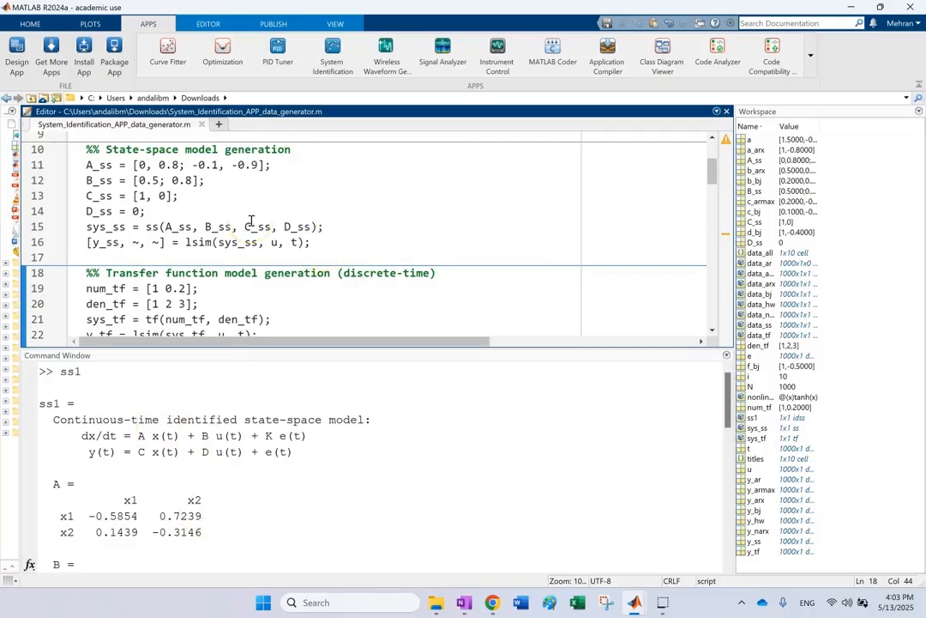
{"action": "scroll", "coordinate": [430, 220], "scroll_direction": "down", "scroll_amount": 7}
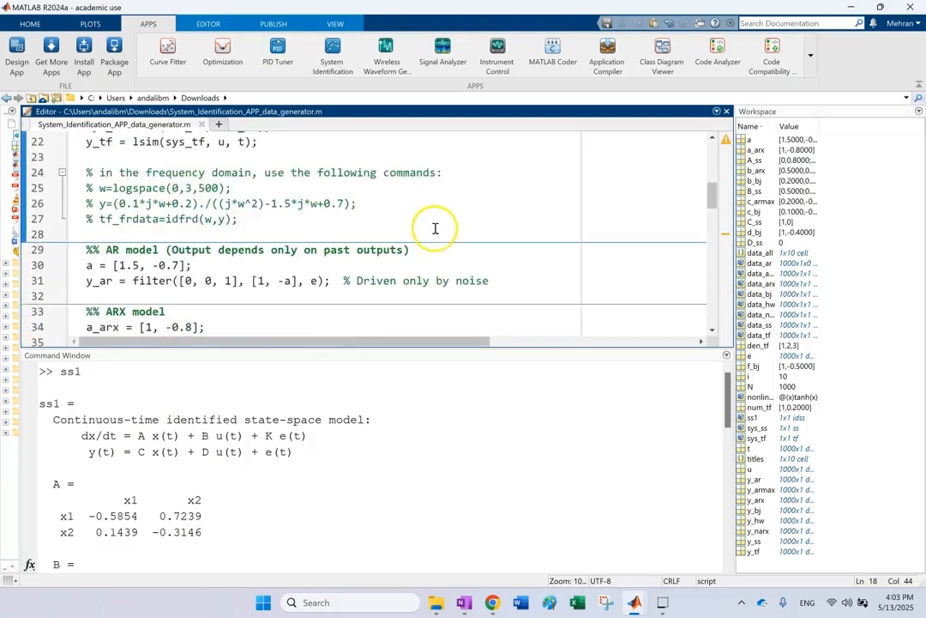
{"action": "scroll", "coordinate": [429, 227], "scroll_direction": "up", "scroll_amount": 2}
{"action": "left_click", "coordinate": [115, 186]}
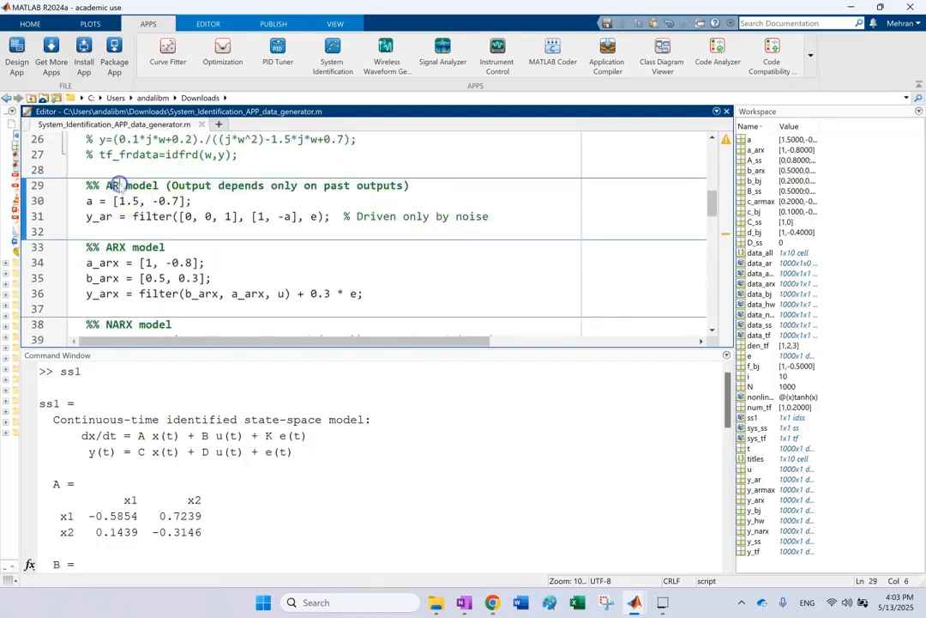
{"action": "left_click", "coordinate": [120, 247]}
{"action": "scroll", "coordinate": [128, 291], "scroll_direction": "down", "scroll_amount": 2}
{"action": "left_click", "coordinate": [127, 262]}
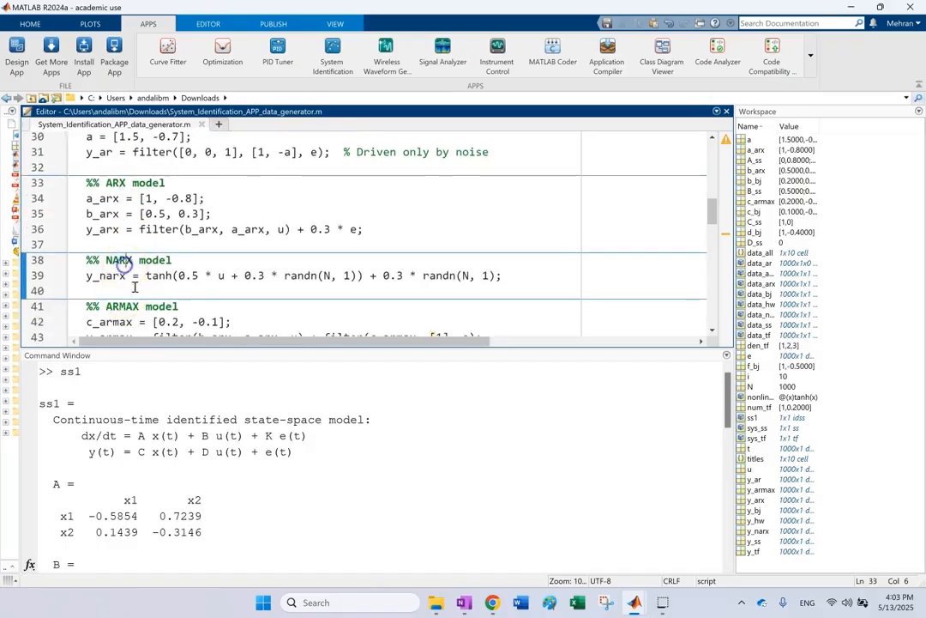
{"action": "scroll", "coordinate": [197, 206], "scroll_direction": "down", "scroll_amount": 6}
{"action": "scroll", "coordinate": [183, 192], "scroll_direction": "up", "scroll_amount": 2}
{"action": "left_click", "coordinate": [131, 160]}
{"action": "left_click", "coordinate": [151, 183]}
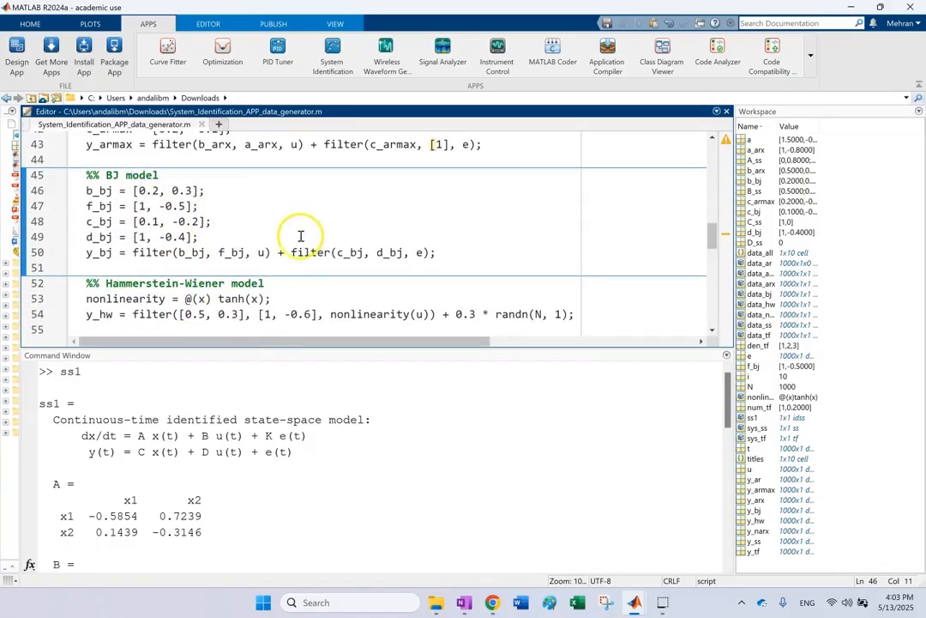
{"action": "scroll", "coordinate": [206, 206], "scroll_direction": "up", "scroll_amount": 2}
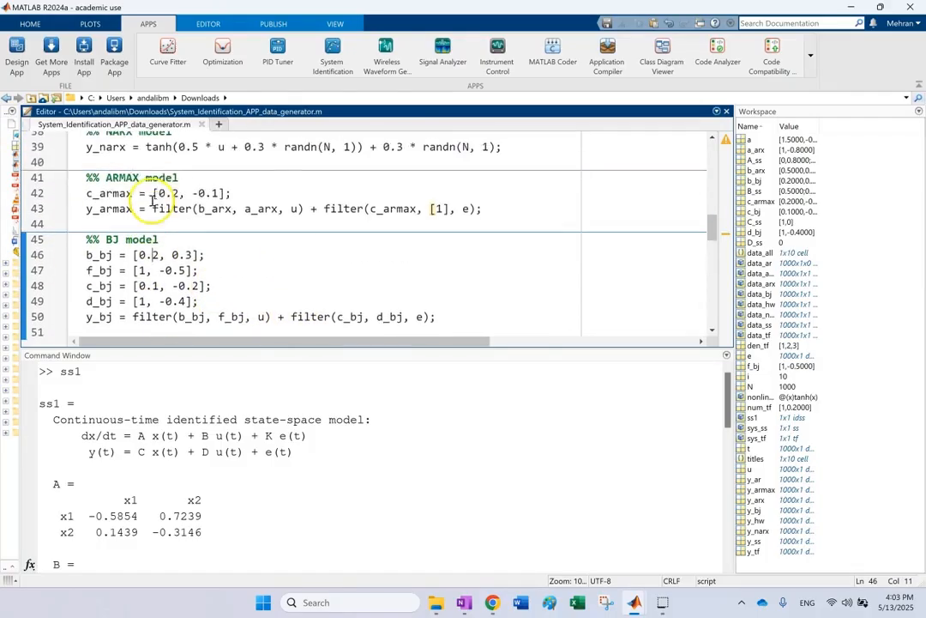
{"action": "scroll", "coordinate": [161, 222], "scroll_direction": "down", "scroll_amount": 2}
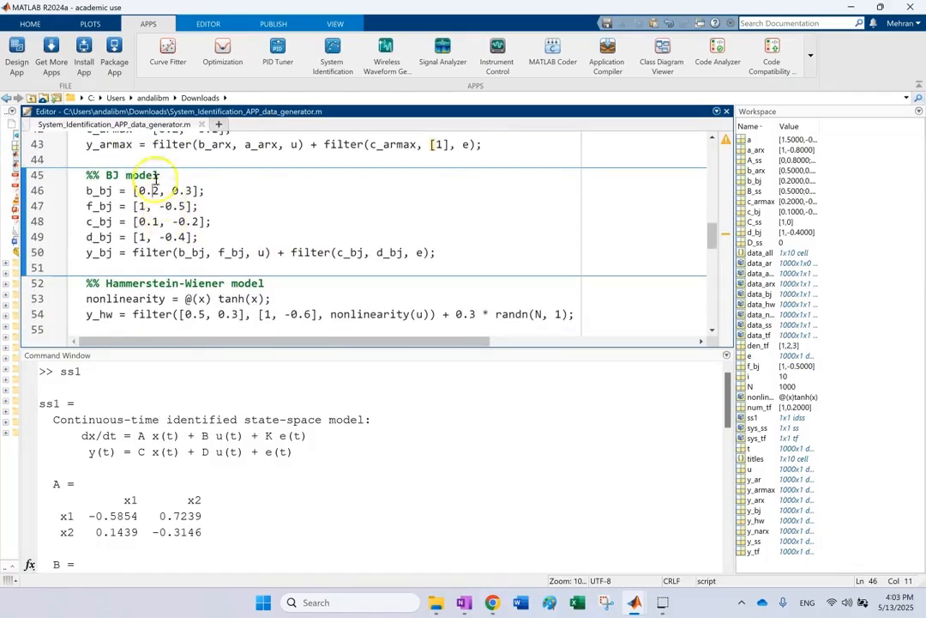
Examine how the BJ model section uses the filter function and the b_bj, f_bj, c_bj and d_bj coefficients.
{"action": "double_click", "coordinate": [163, 145]}
{"action": "double_click", "coordinate": [151, 253]}
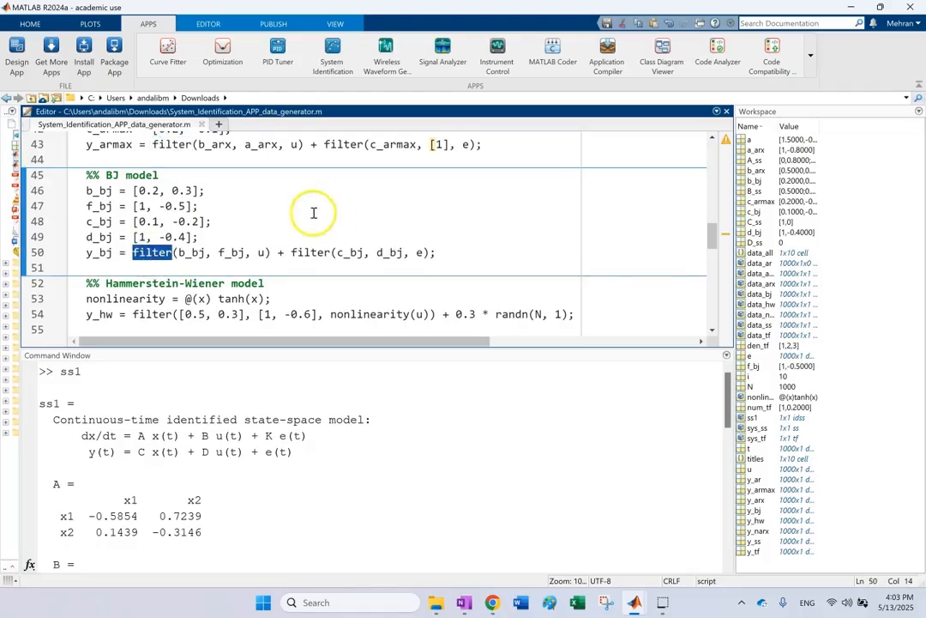
{"action": "left_click", "coordinate": [89, 193]}
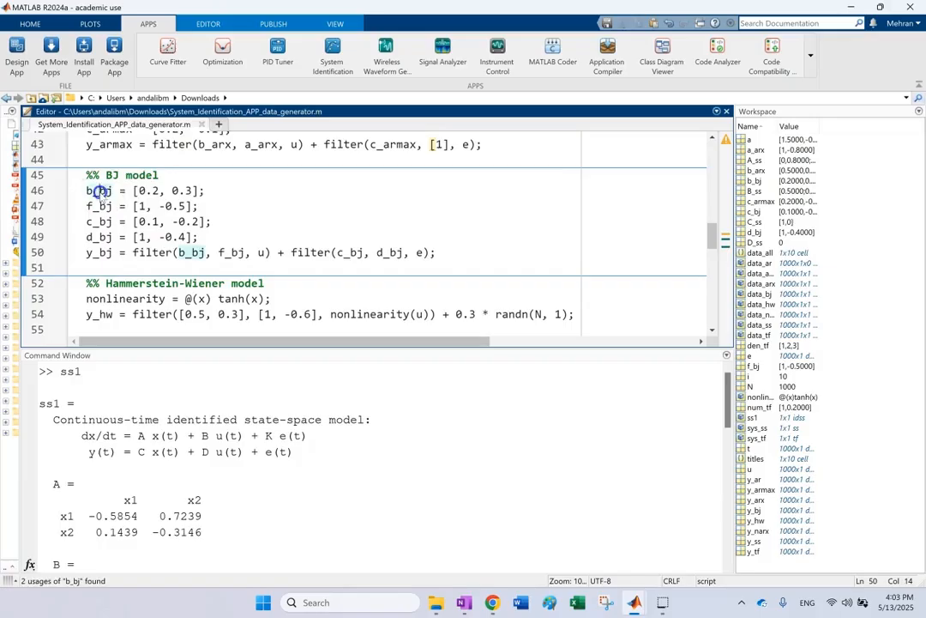
{"action": "left_click", "coordinate": [99, 206]}
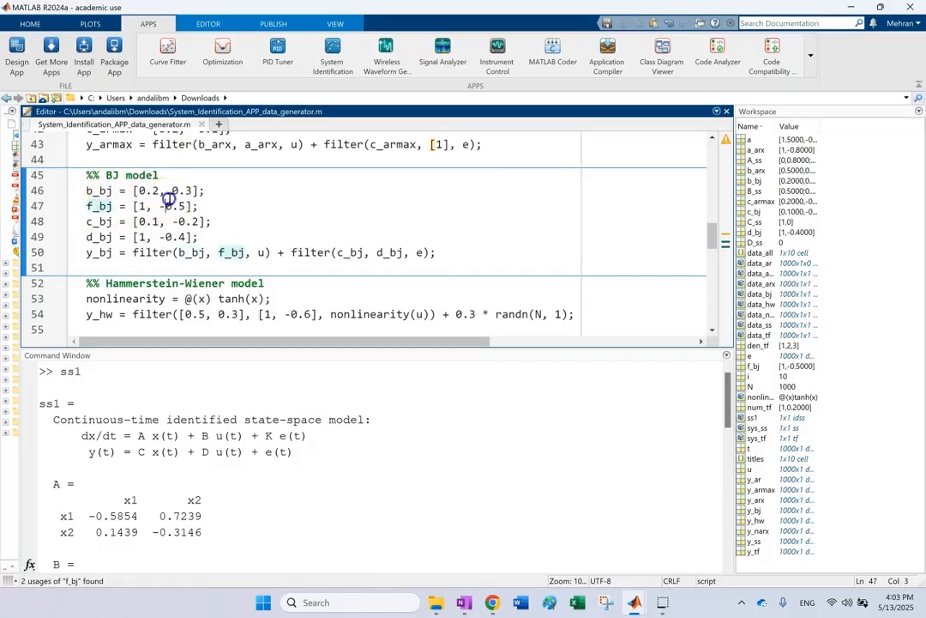
{"action": "left_click", "coordinate": [173, 212]}
{"action": "left_click", "coordinate": [91, 222]}
{"action": "left_click", "coordinate": [91, 238]}
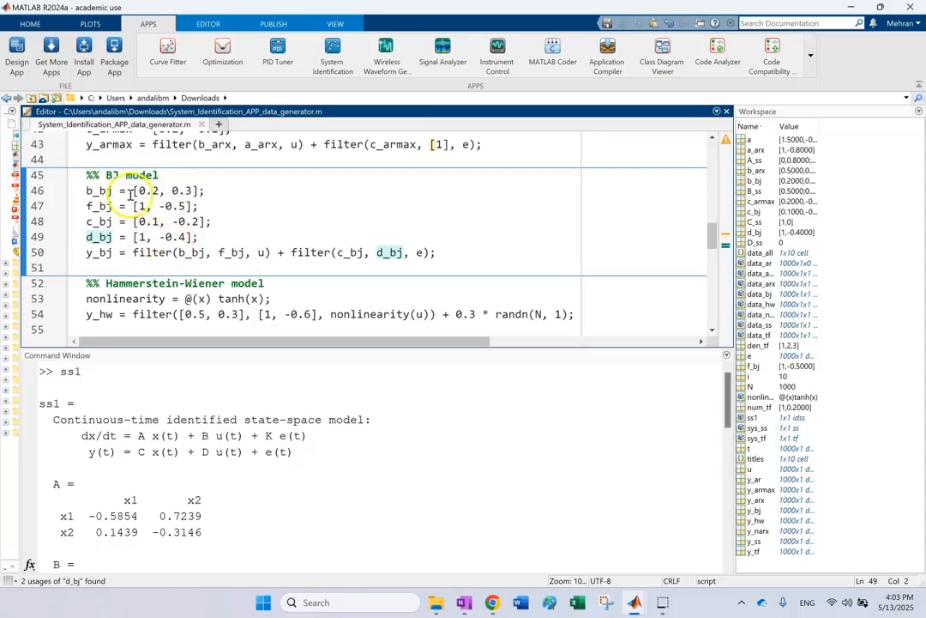
Look up the Box-Jenkins formula in the OneNote model table, and return to MATLAB to highlight the four BJ coefficient lines.
{"action": "key", "text": "alt+Tab"}
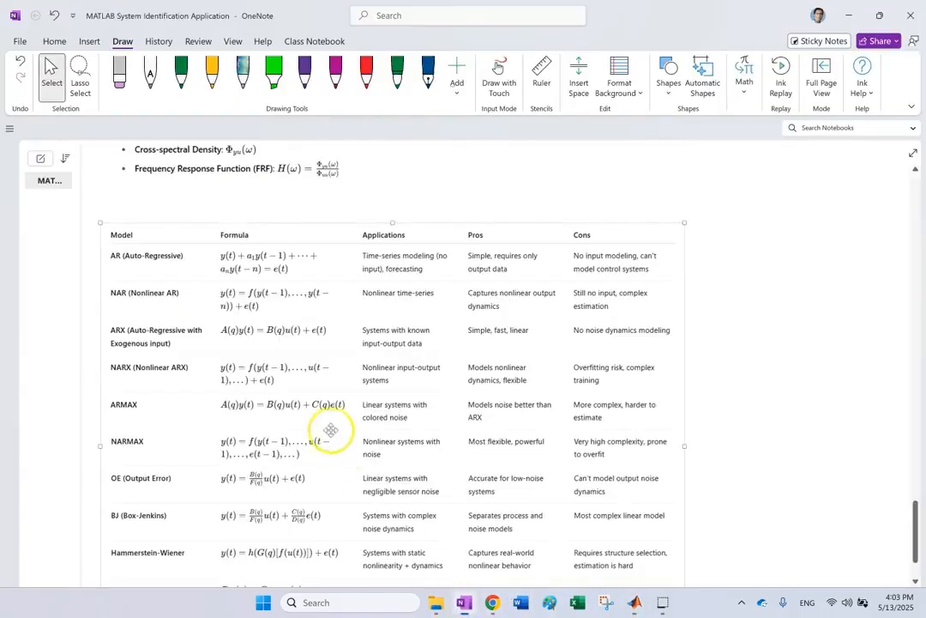
{"action": "scroll", "coordinate": [365, 410], "scroll_direction": "down", "scroll_amount": 5}
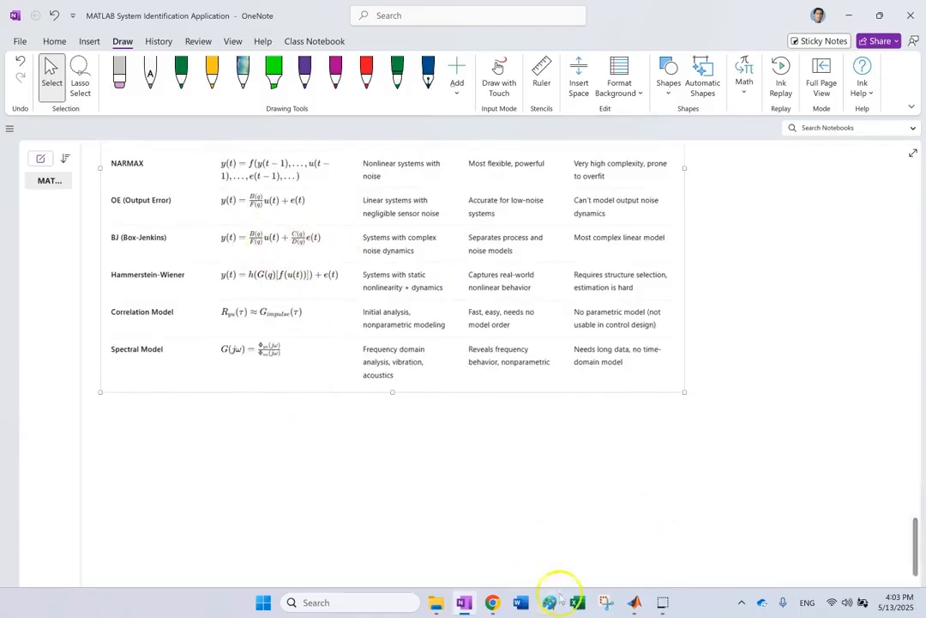
{"action": "mouse_move", "coordinate": [635, 605]}
{"action": "left_click", "coordinate": [585, 541]}
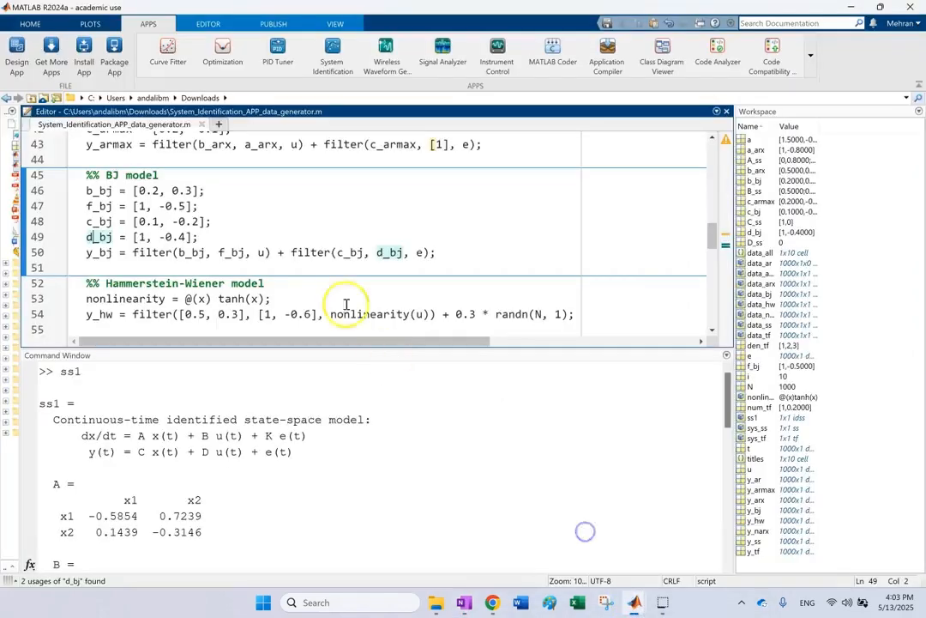
{"action": "left_click_drag", "start_coordinate": [211, 239], "coordinate": [67, 190]}
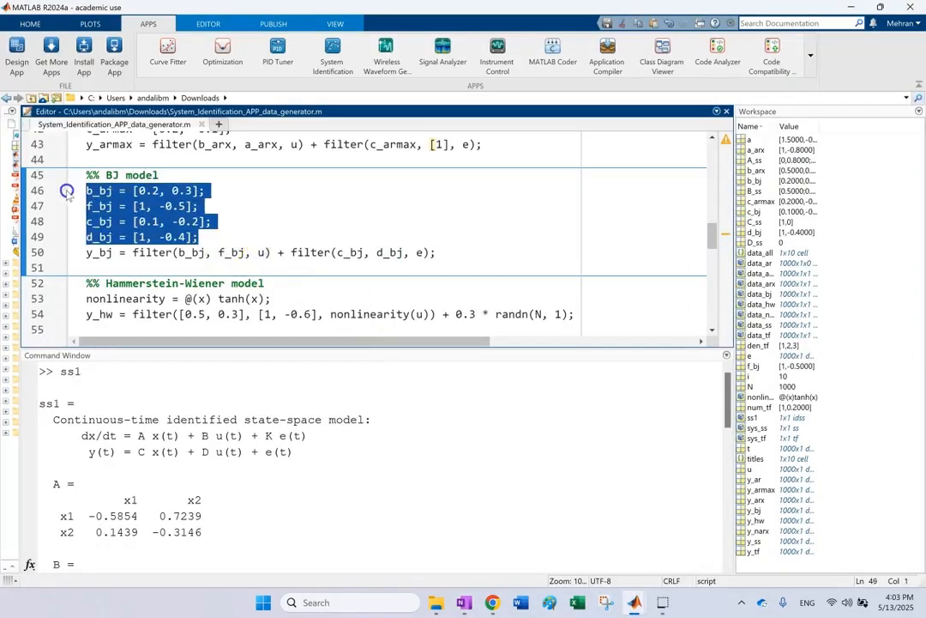
Switch from the data generator script to the System Identification app and open the process models estimation settings for data_ss.
{"action": "left_click", "coordinate": [457, 198]}
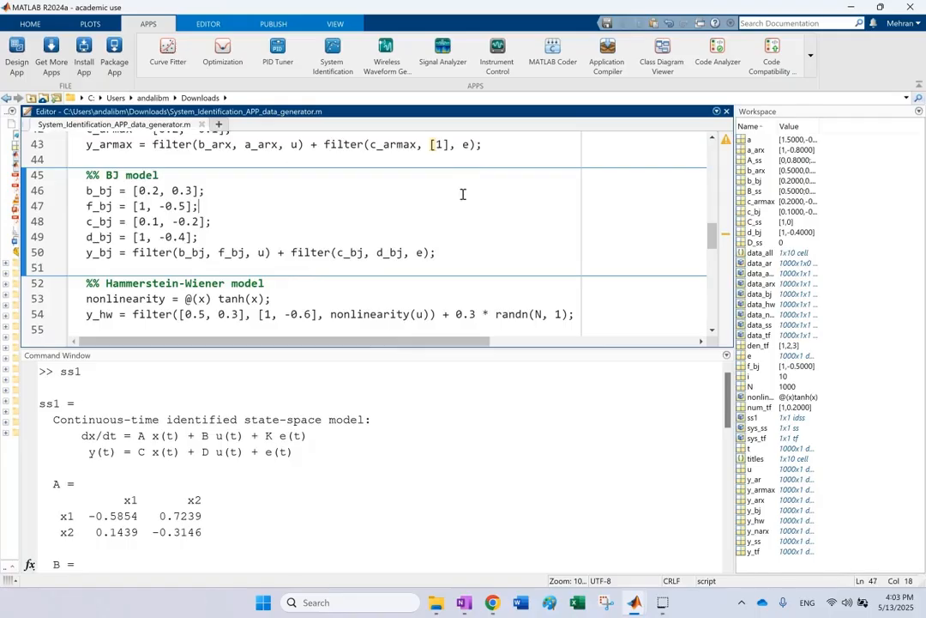
{"action": "scroll", "coordinate": [462, 197], "scroll_direction": "down", "scroll_amount": 3}
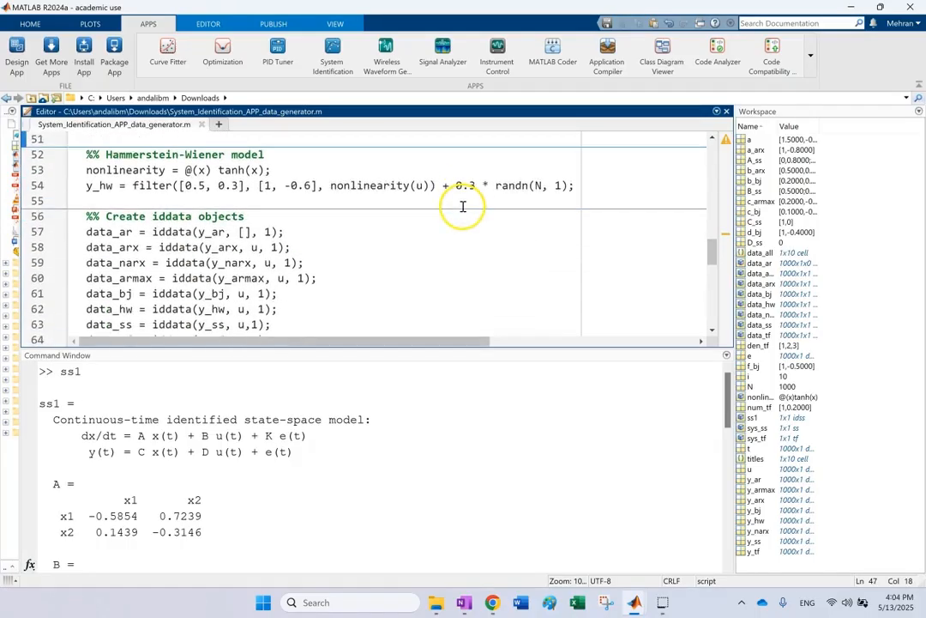
{"action": "scroll", "coordinate": [462, 206], "scroll_direction": "up", "scroll_amount": 3}
{"action": "mouse_move", "coordinate": [635, 602]}
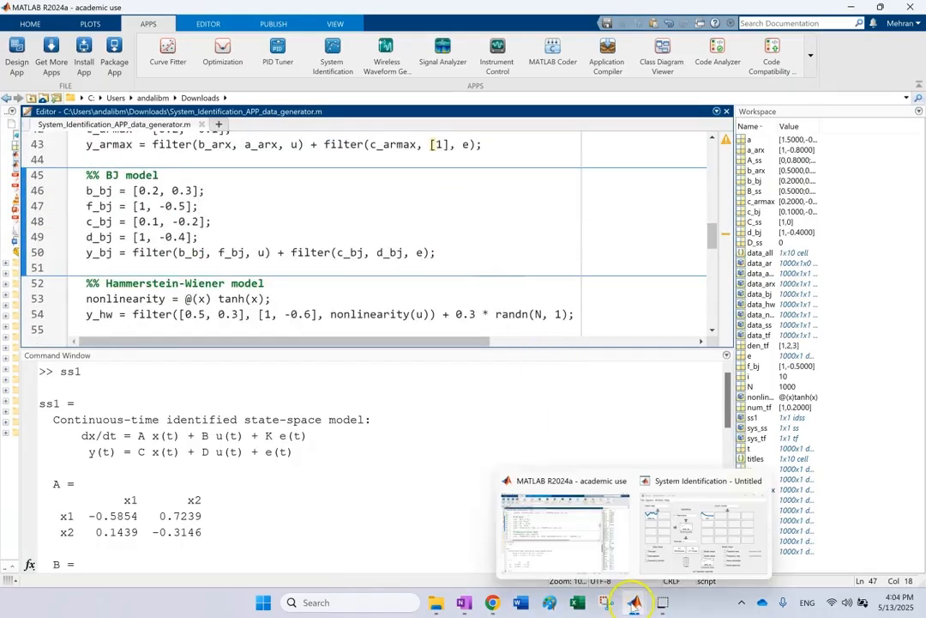
{"action": "left_click", "coordinate": [654, 534]}
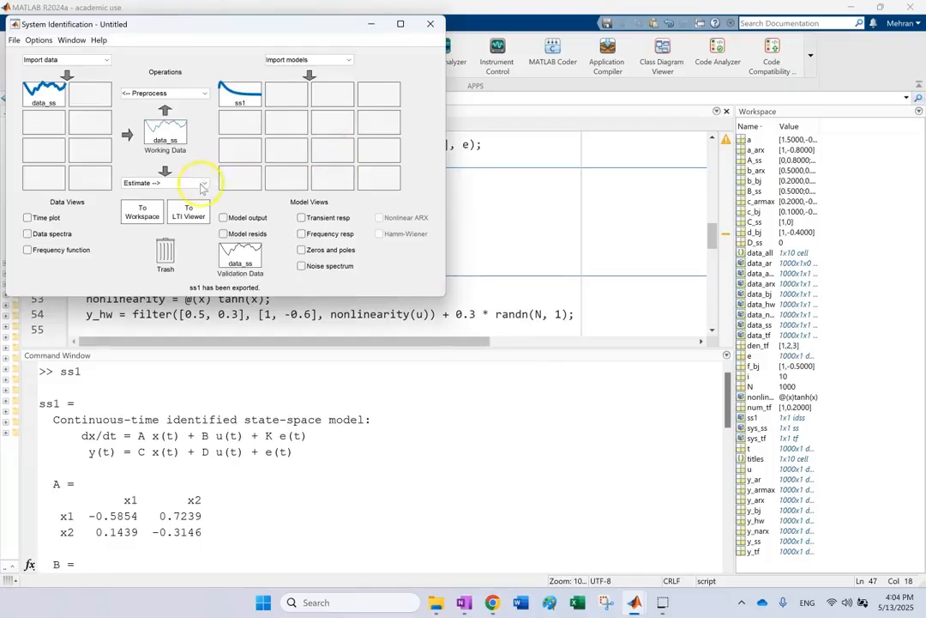
{"action": "left_click", "coordinate": [203, 185]}
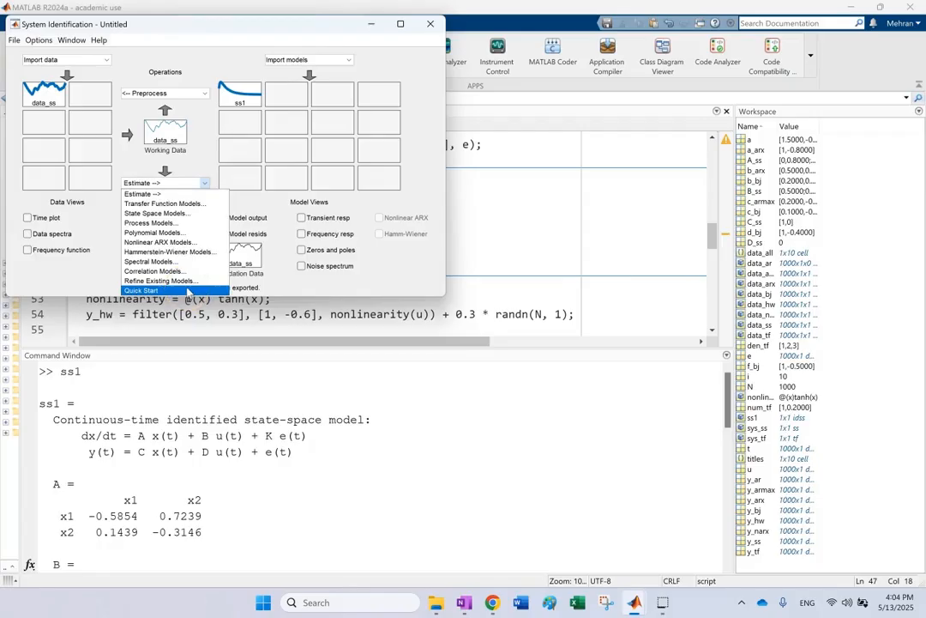
{"action": "left_click", "coordinate": [151, 223]}
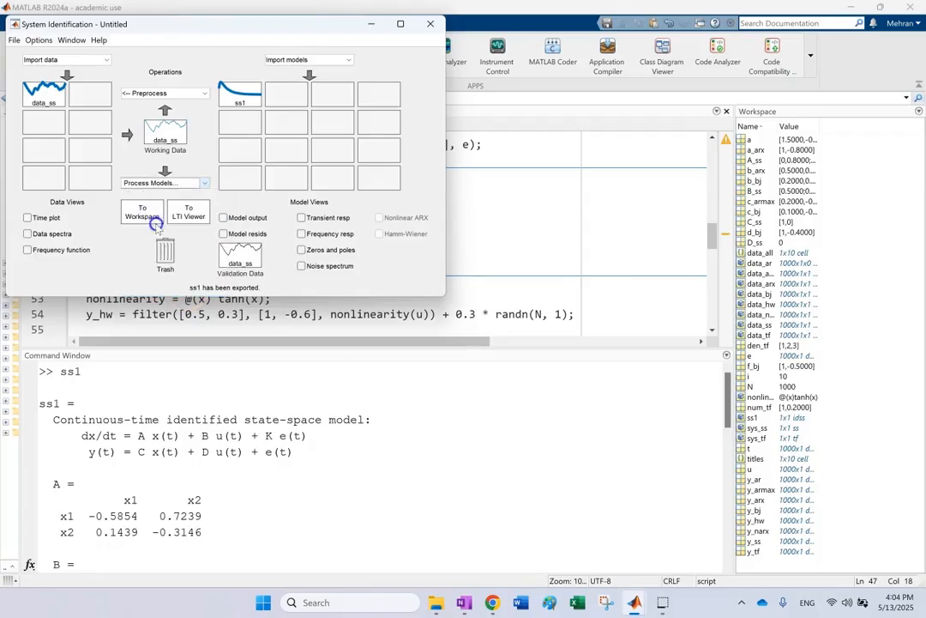
{"action": "left_click_drag", "start_coordinate": [233, 271], "coordinate": [511, 178]}
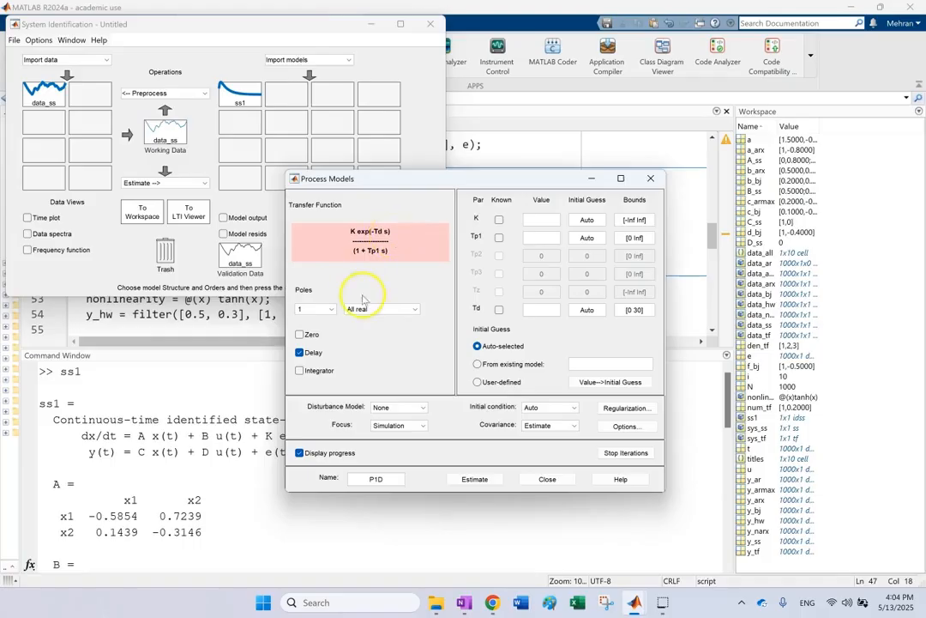
Configure the process model with two real poles, a zero and an integrator, and without a delay.
{"action": "left_click", "coordinate": [331, 309]}
{"action": "left_click", "coordinate": [322, 330]}
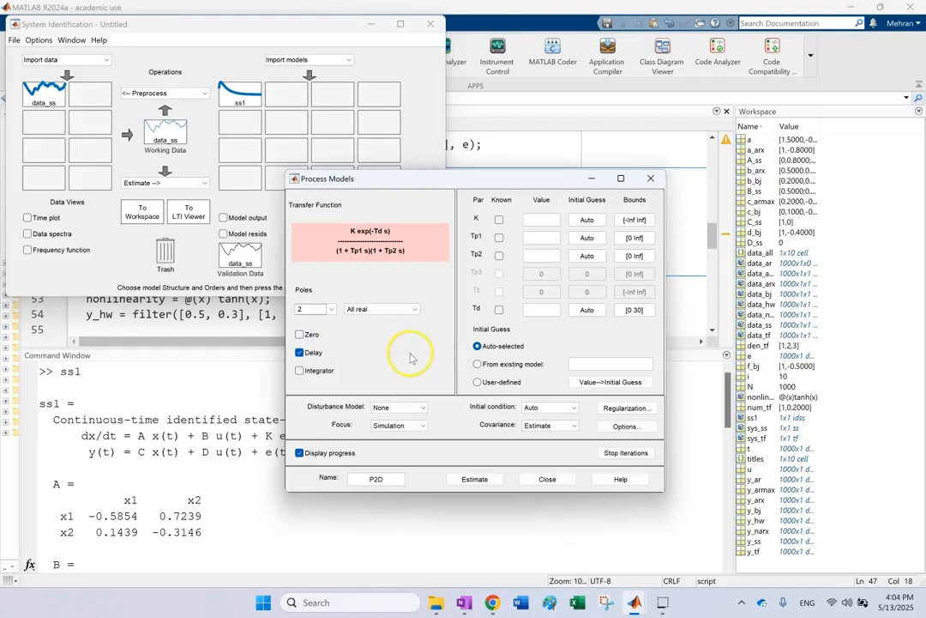
{"action": "left_click", "coordinate": [299, 352]}
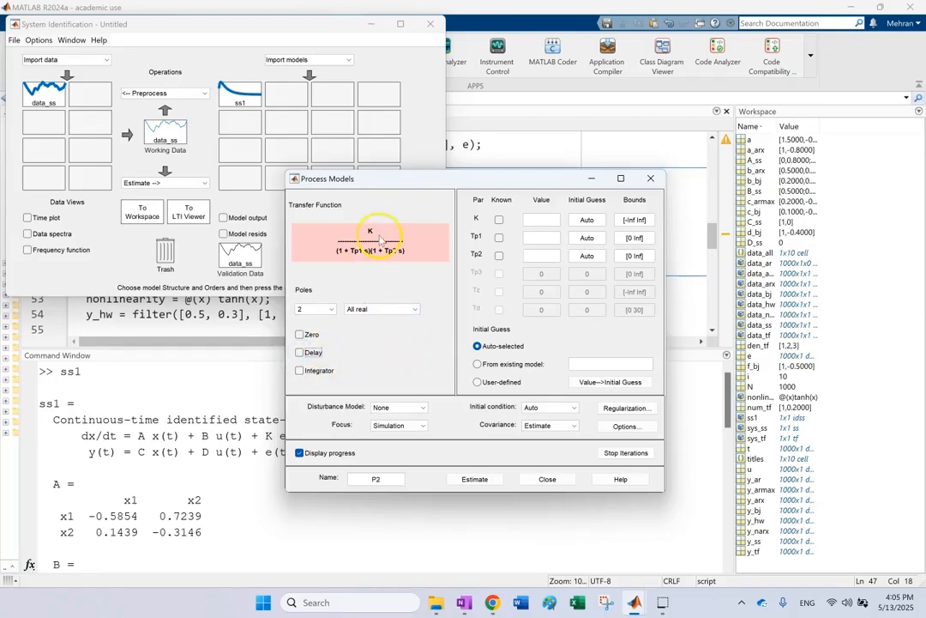
{"action": "left_click", "coordinate": [301, 334]}
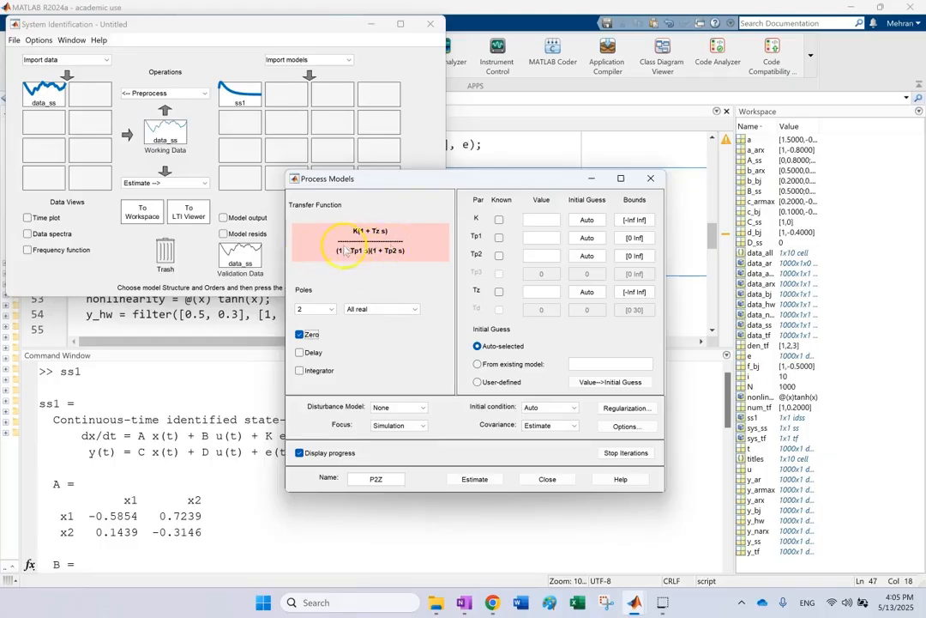
{"action": "left_click", "coordinate": [300, 370]}
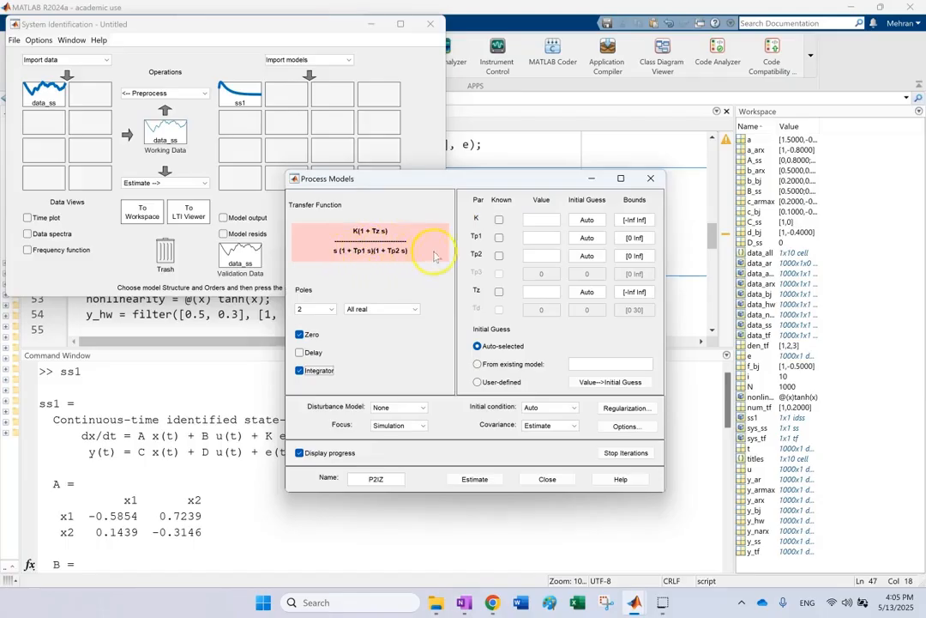
Set the process model gain K to 2 and mark it as a known parameter.
{"action": "left_click", "coordinate": [499, 220]}
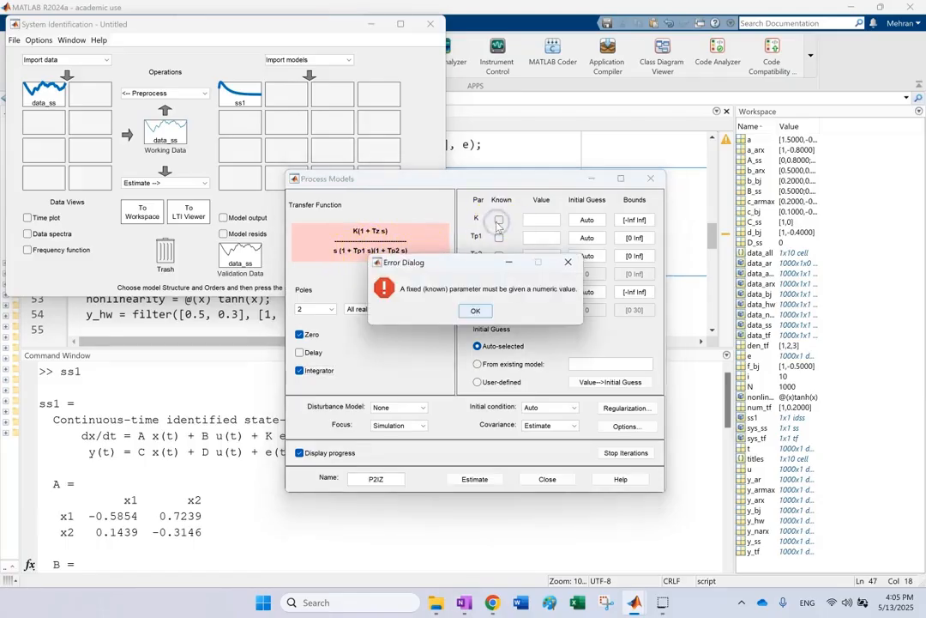
{"action": "left_click", "coordinate": [475, 310]}
{"action": "left_click", "coordinate": [499, 221]}
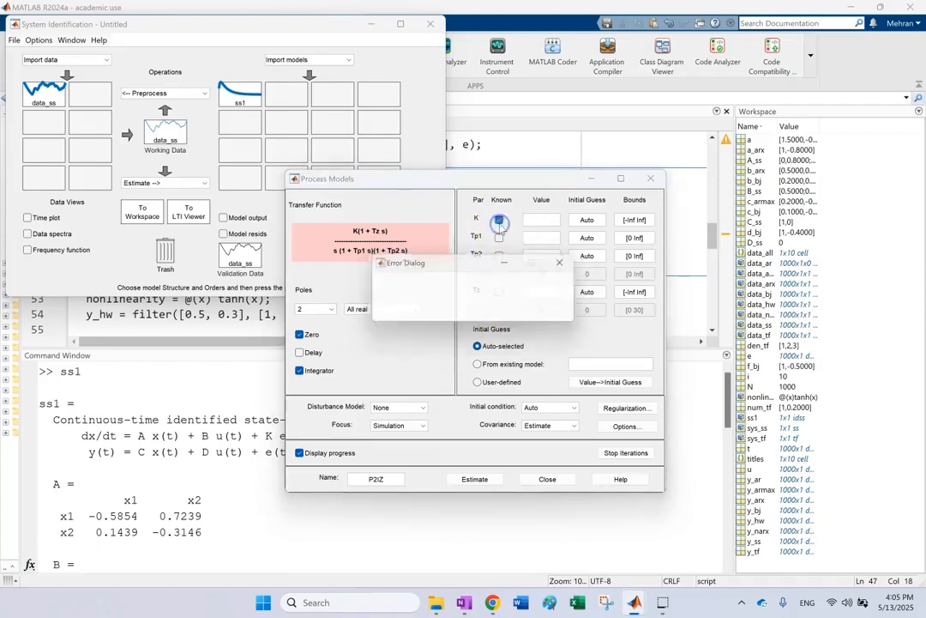
{"action": "left_click", "coordinate": [574, 263]}
{"action": "left_click", "coordinate": [536, 219]}
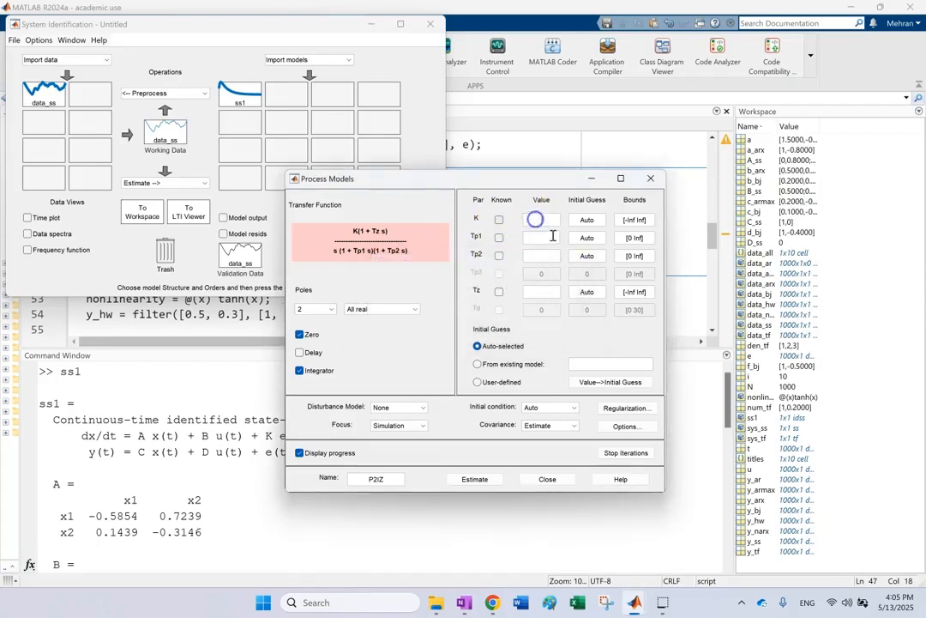
{"action": "type", "text": "2"}
{"action": "left_click", "coordinate": [499, 219]}
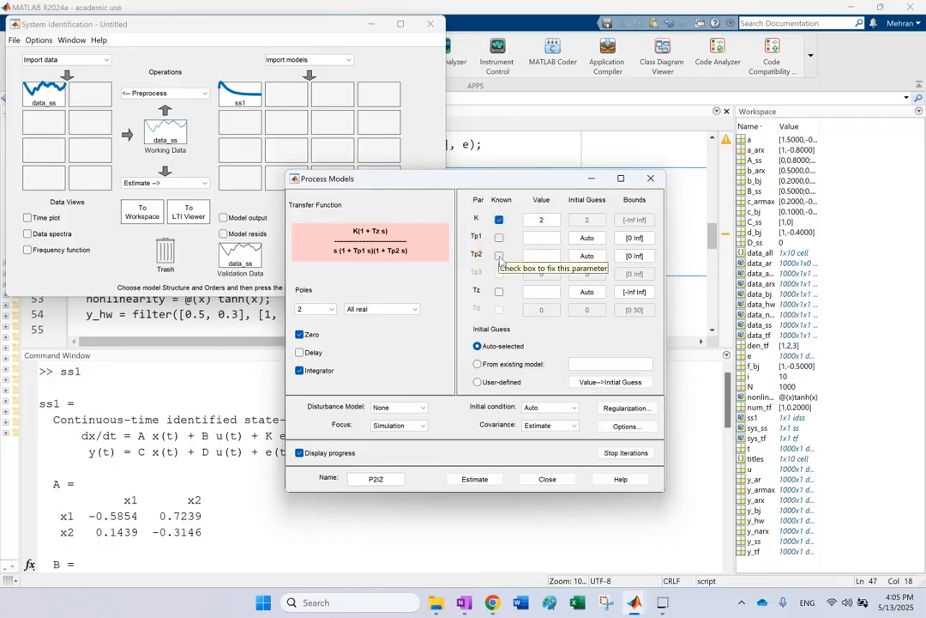
{"action": "left_click", "coordinate": [461, 249]}
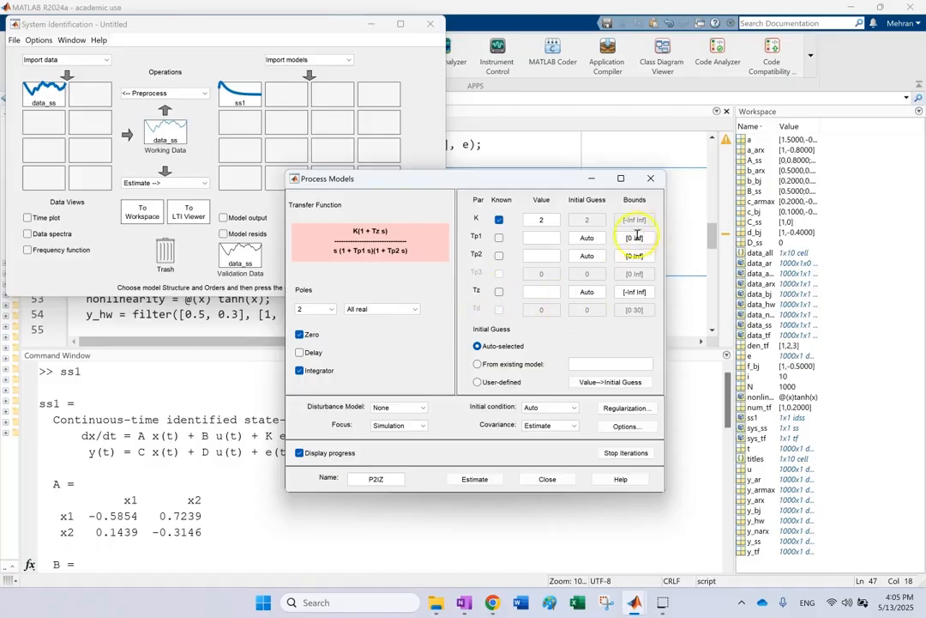
Review the Tp1 bounds, enter a user-defined initial guess of 0.5 for Tp1, and close the process model settings without estimating.
{"action": "left_click_drag", "start_coordinate": [628, 239], "coordinate": [652, 239]}
{"action": "left_click", "coordinate": [646, 238]}
{"action": "left_click_drag", "start_coordinate": [647, 240], "coordinate": [625, 293]}
{"action": "left_click", "coordinate": [638, 242]}
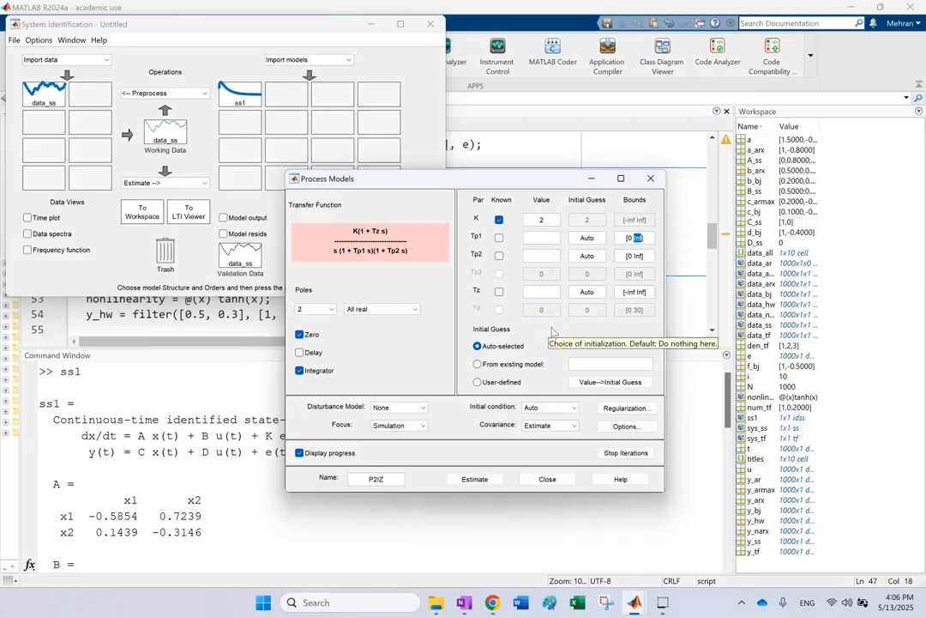
{"action": "double_click", "coordinate": [588, 239]}
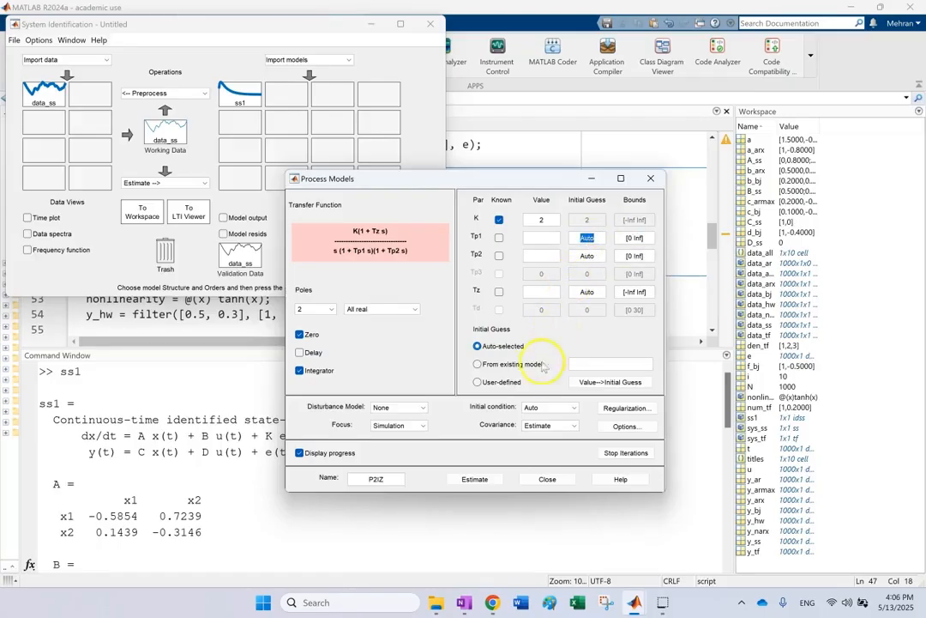
{"action": "left_click", "coordinate": [480, 384]}
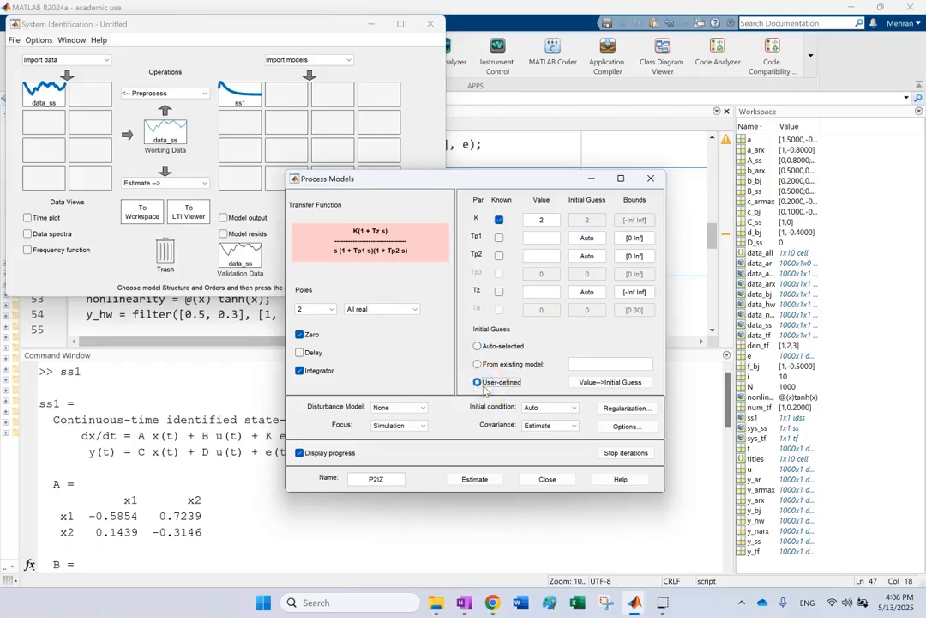
{"action": "left_click", "coordinate": [591, 240]}
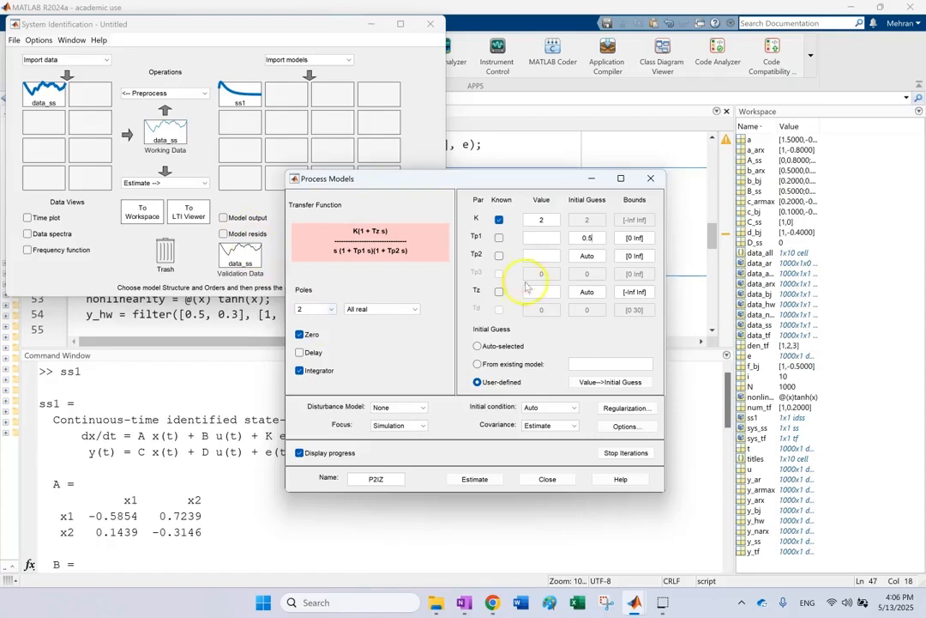
{"action": "left_click", "coordinate": [332, 308]}
{"action": "left_click", "coordinate": [331, 308]}
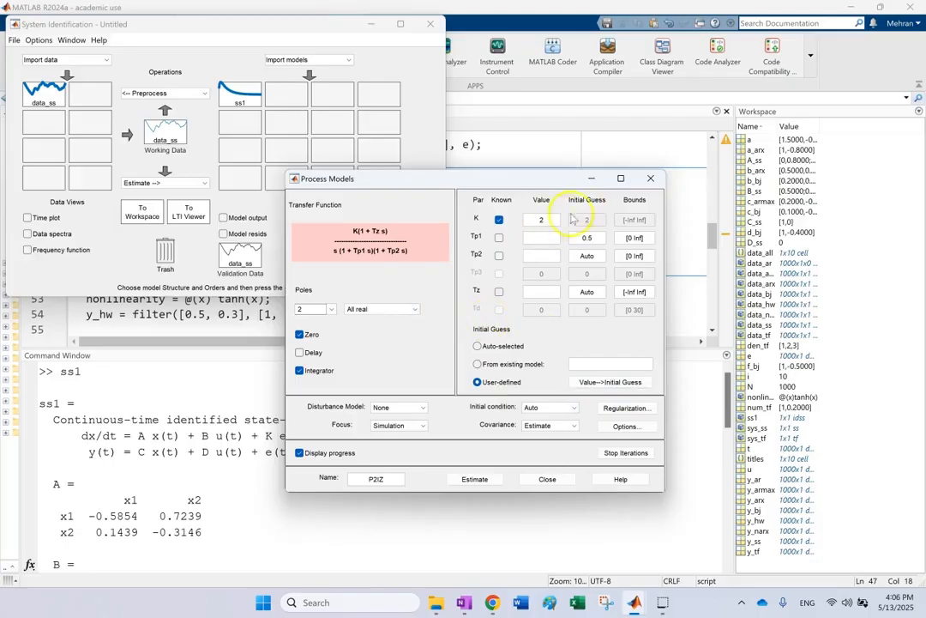
{"action": "left_click", "coordinate": [651, 179]}
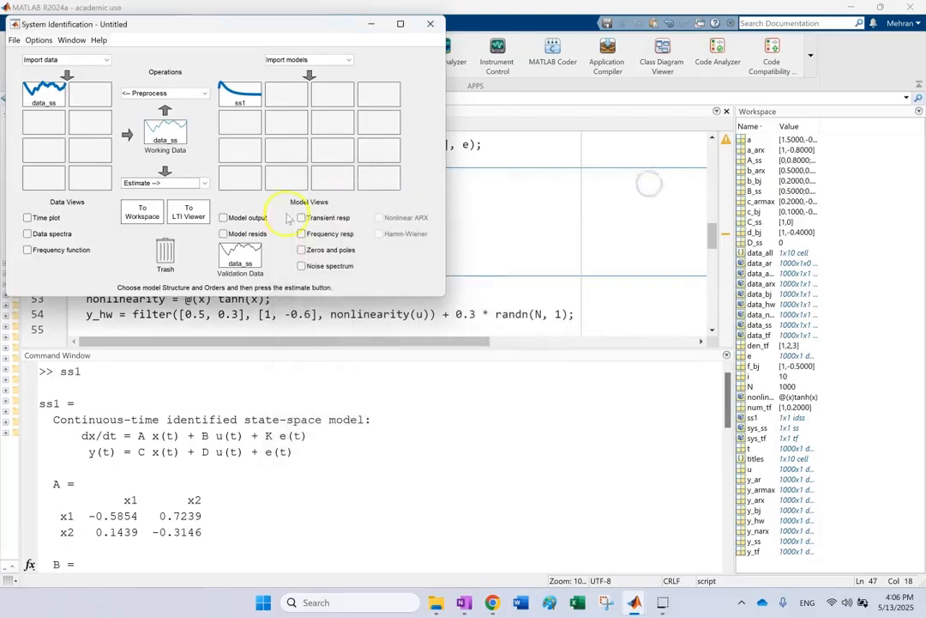
Choose the BJ structure in the polynomial model settings, review its input delay and name, and close the settings without estimating.
{"action": "left_click", "coordinate": [206, 183]}
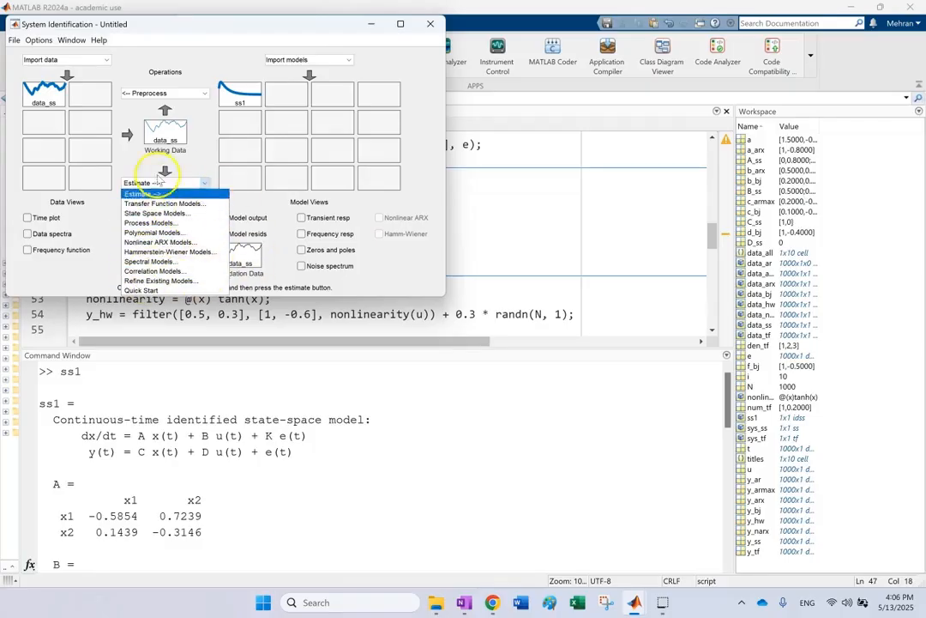
{"action": "left_click", "coordinate": [169, 232]}
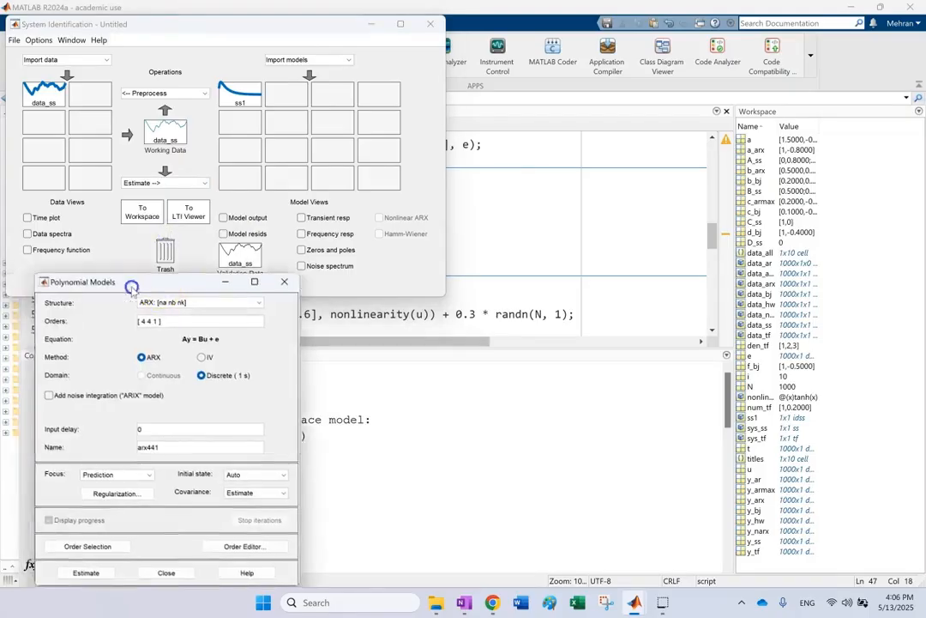
{"action": "left_click_drag", "start_coordinate": [132, 287], "coordinate": [532, 190]}
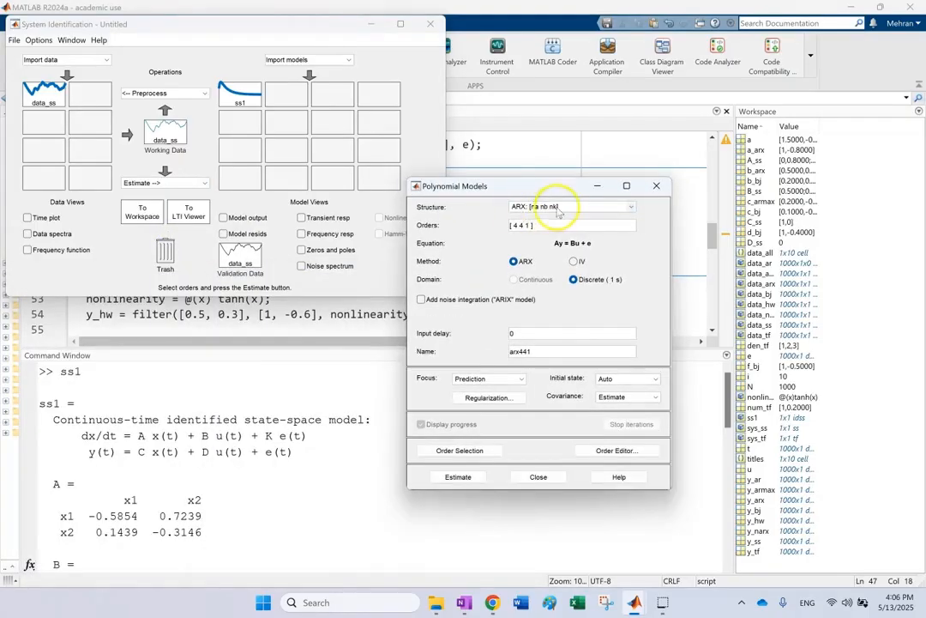
{"action": "left_click", "coordinate": [556, 207]}
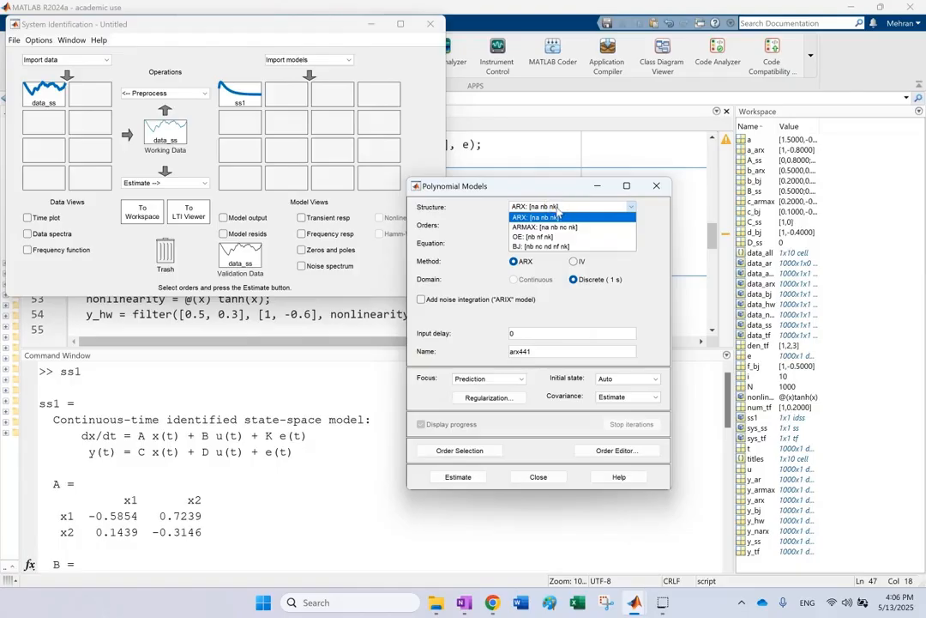
{"action": "left_click", "coordinate": [533, 247]}
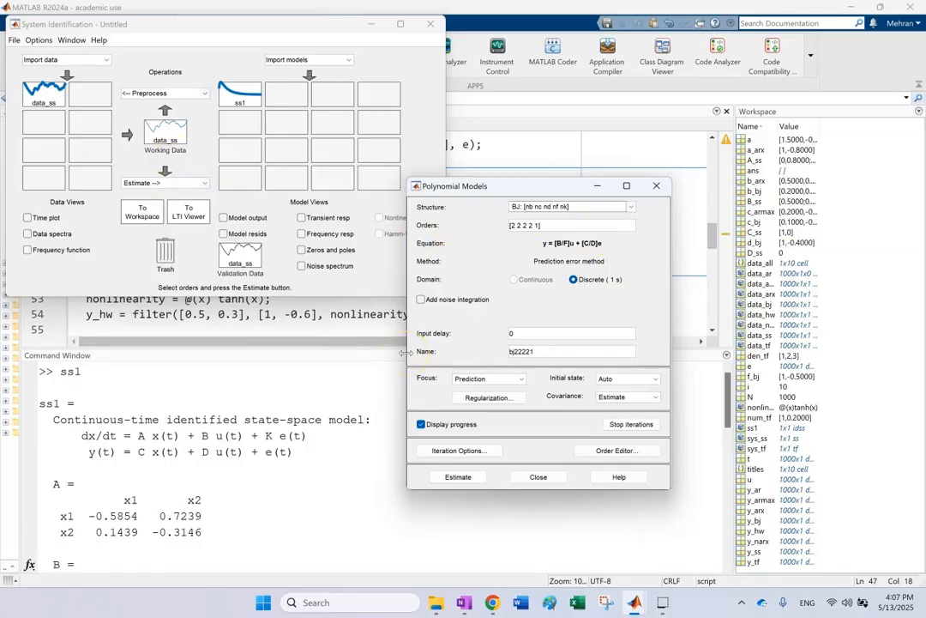
{"action": "double_click", "coordinate": [526, 334]}
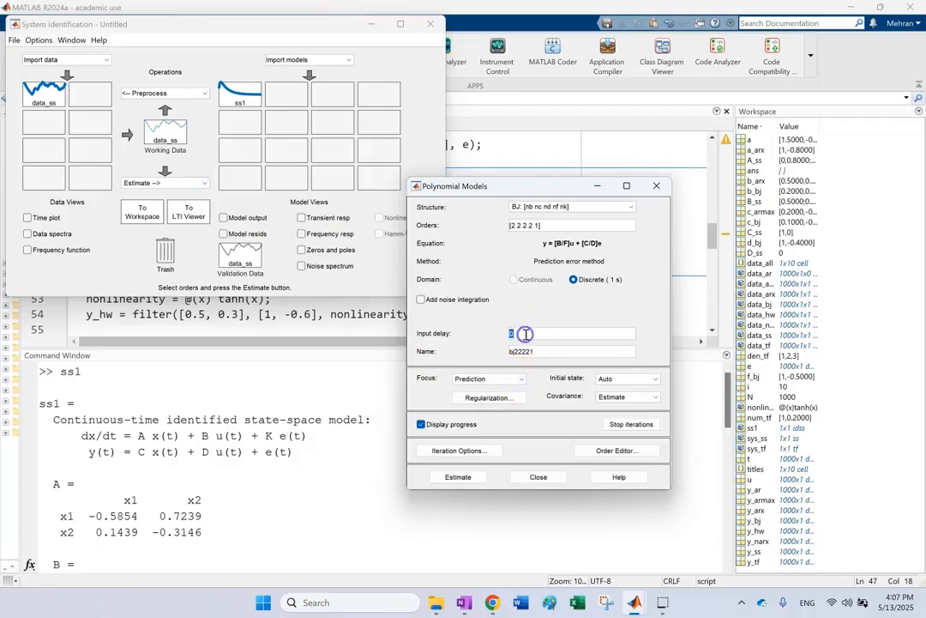
{"action": "double_click", "coordinate": [544, 351]}
{"action": "left_click", "coordinate": [538, 476]}
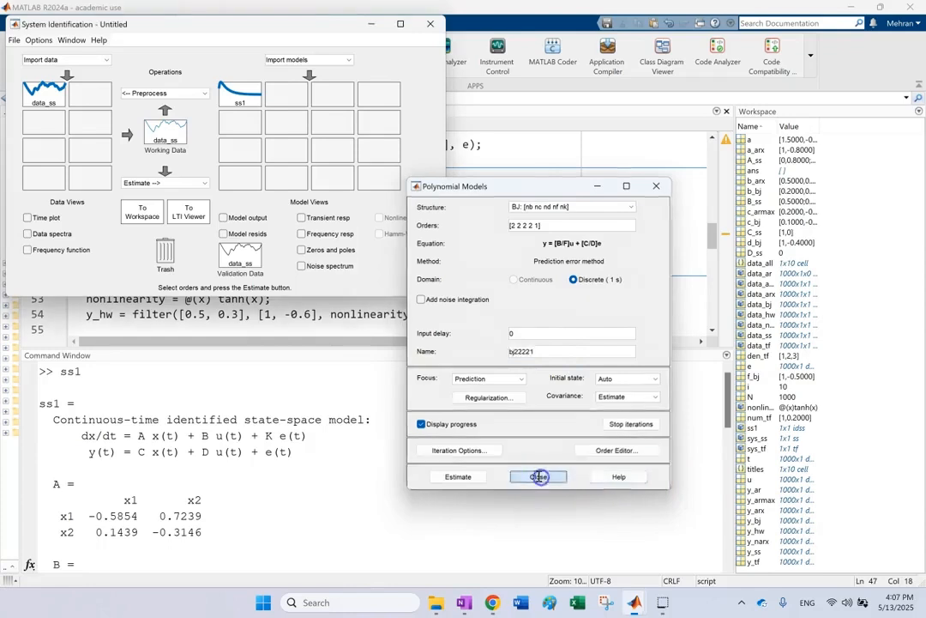
Import the workspace data object data_bj into the identification session and close the import settings.
{"action": "left_click", "coordinate": [88, 61]}
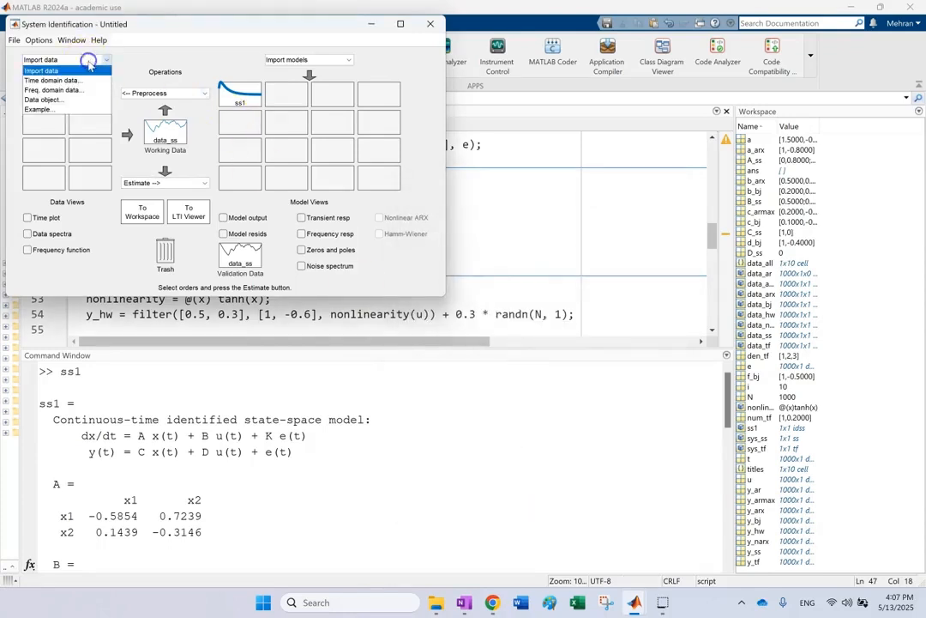
{"action": "left_click", "coordinate": [62, 80]}
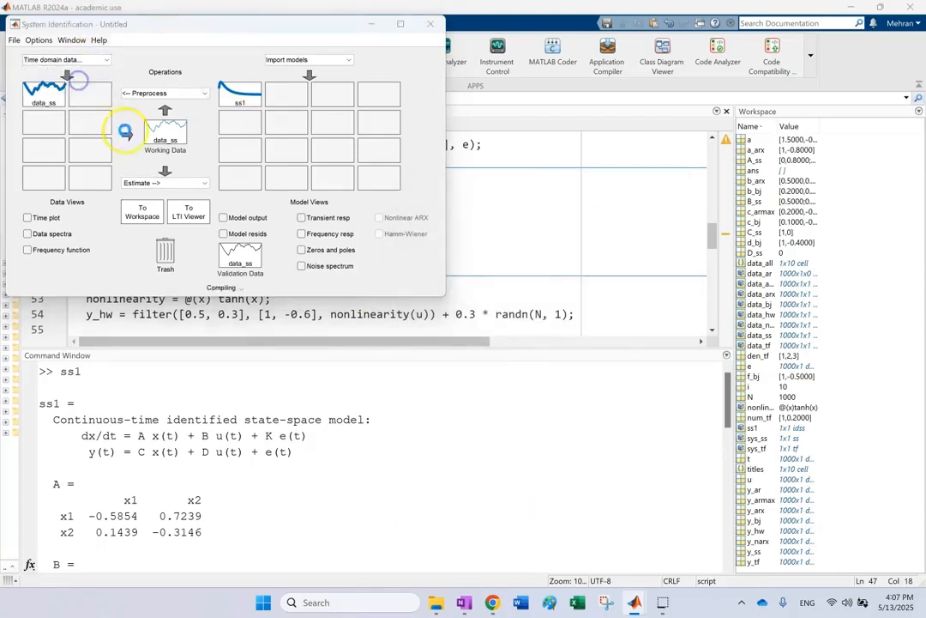
{"action": "left_click", "coordinate": [171, 69]}
{"action": "left_click", "coordinate": [180, 87]}
{"action": "left_click", "coordinate": [257, 130]}
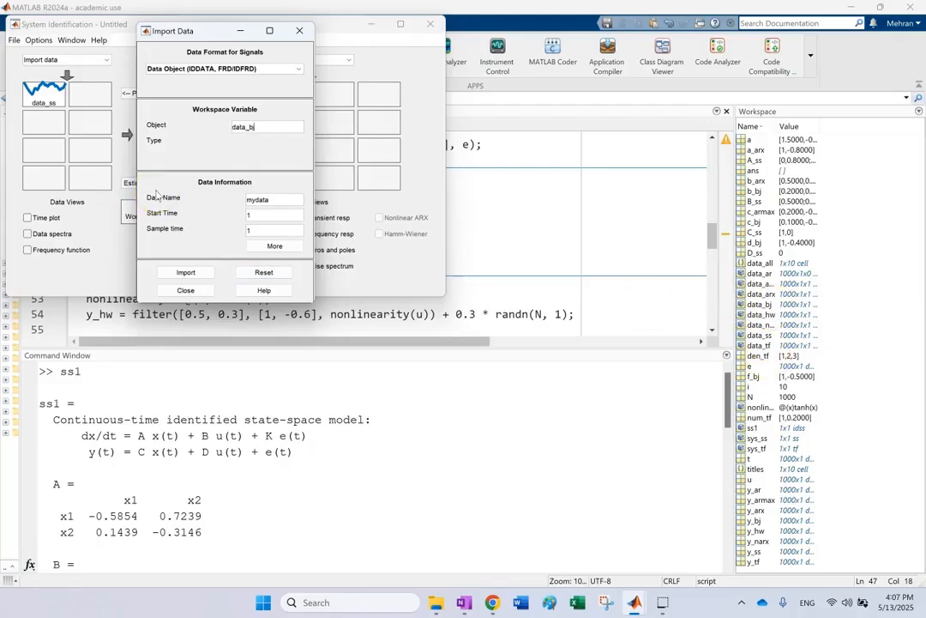
{"action": "left_click", "coordinate": [184, 271]}
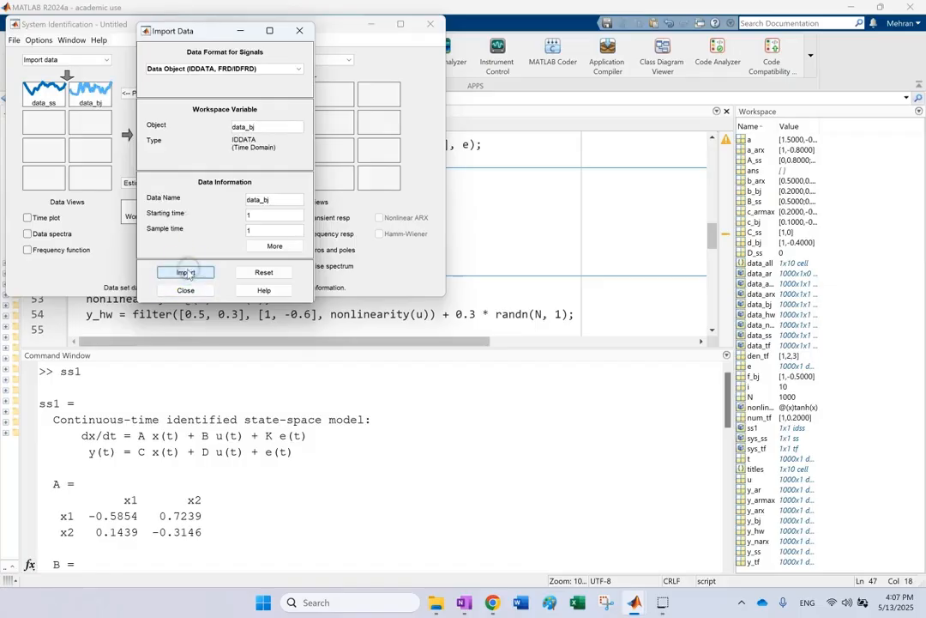
{"action": "left_click", "coordinate": [204, 291]}
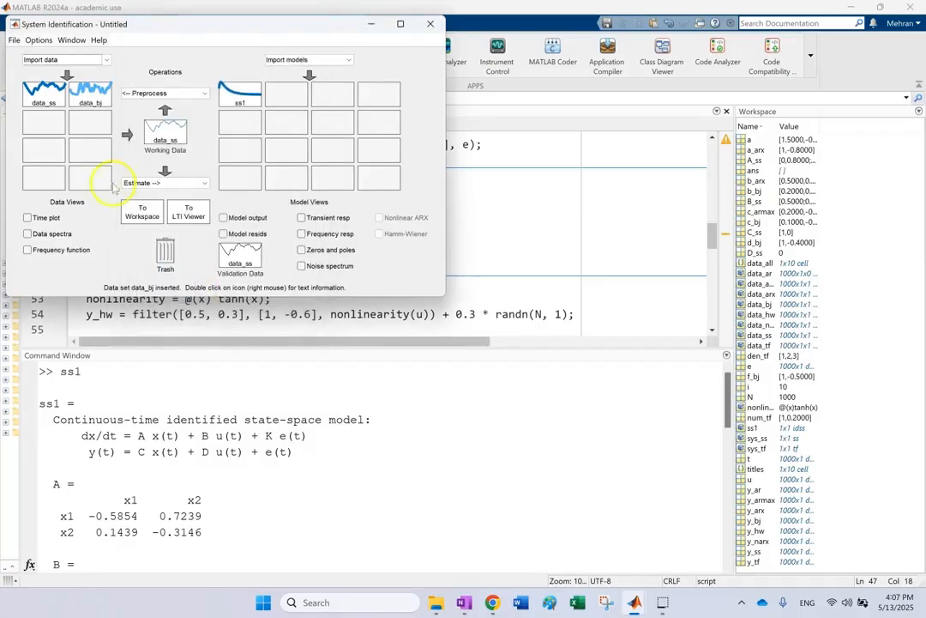
Deselect data_ss on the data board while leaving data_bj selected.
{"action": "left_click", "coordinate": [83, 92]}
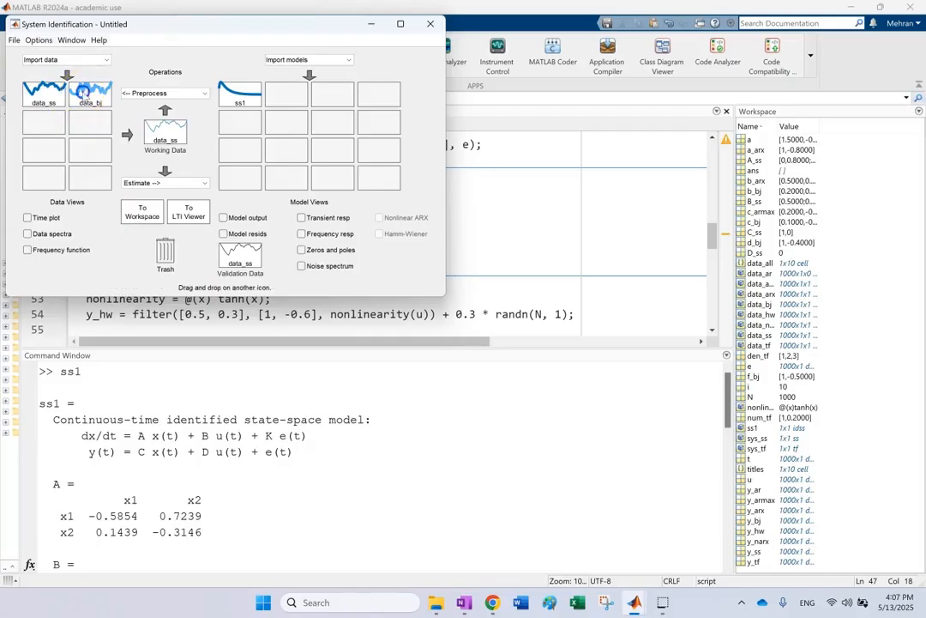
{"action": "left_click", "coordinate": [50, 92]}
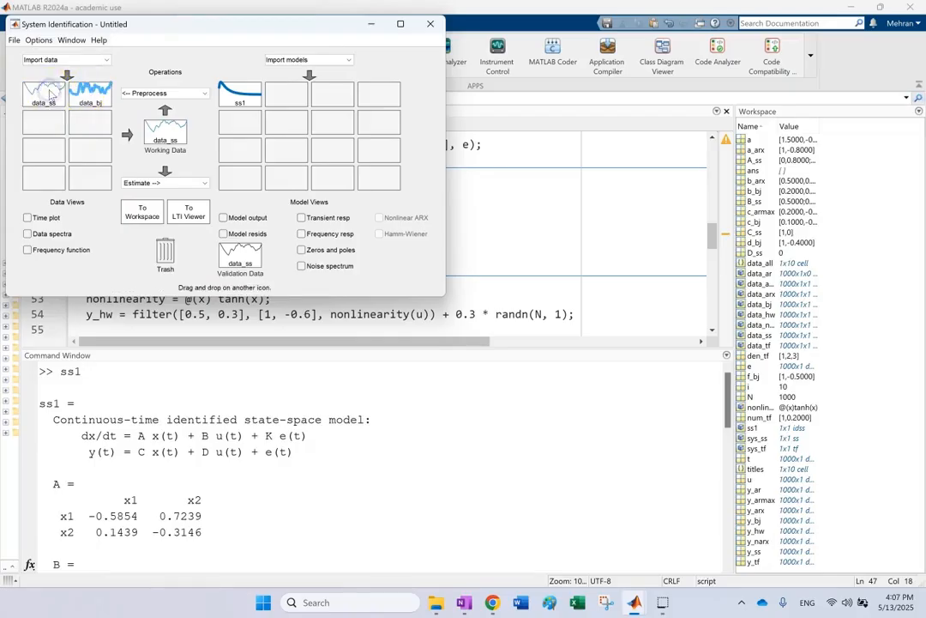
{"action": "left_click", "coordinate": [83, 91]}
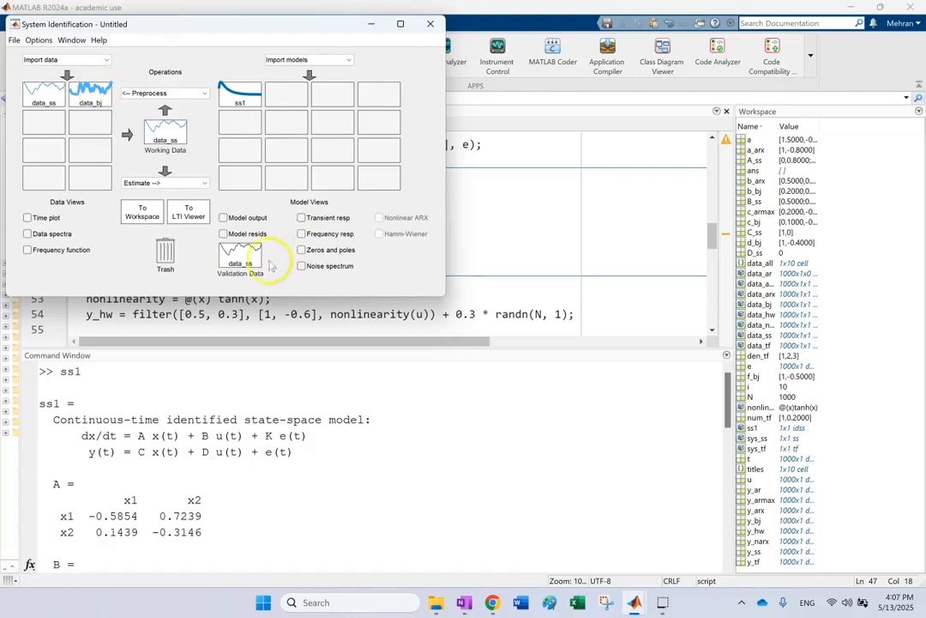
Try a polynomial estimation with the BJ structure and orders [2 2 2 2 1], check its estimation data, and close the settings.
{"action": "left_click", "coordinate": [162, 182]}
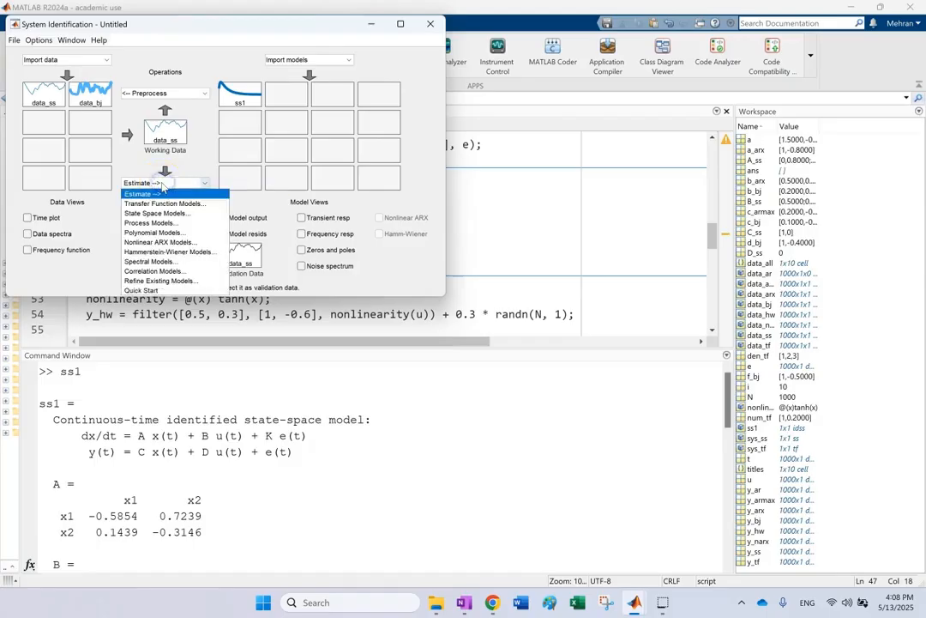
{"action": "left_click", "coordinate": [152, 232]}
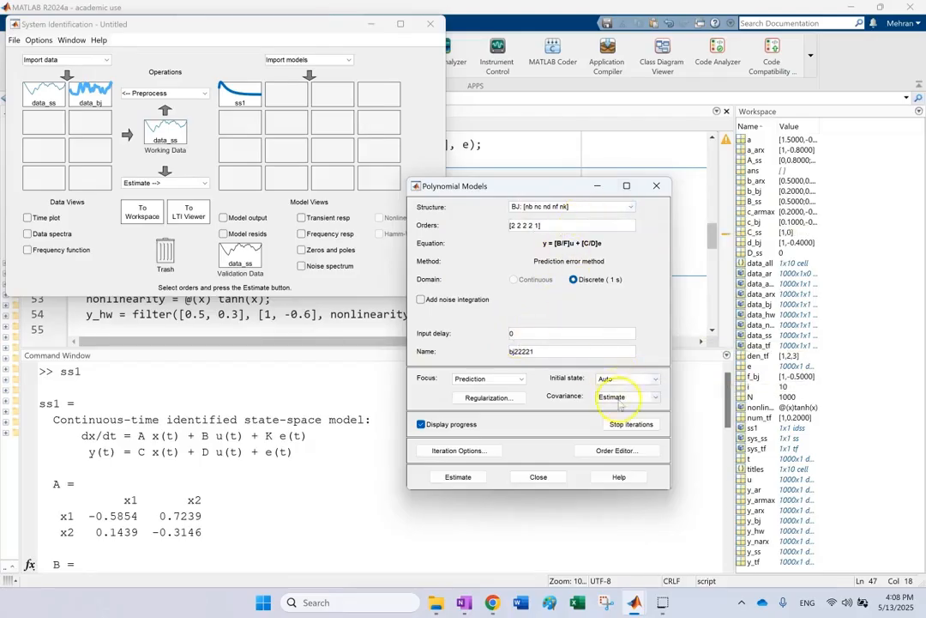
{"action": "left_click", "coordinate": [479, 478]}
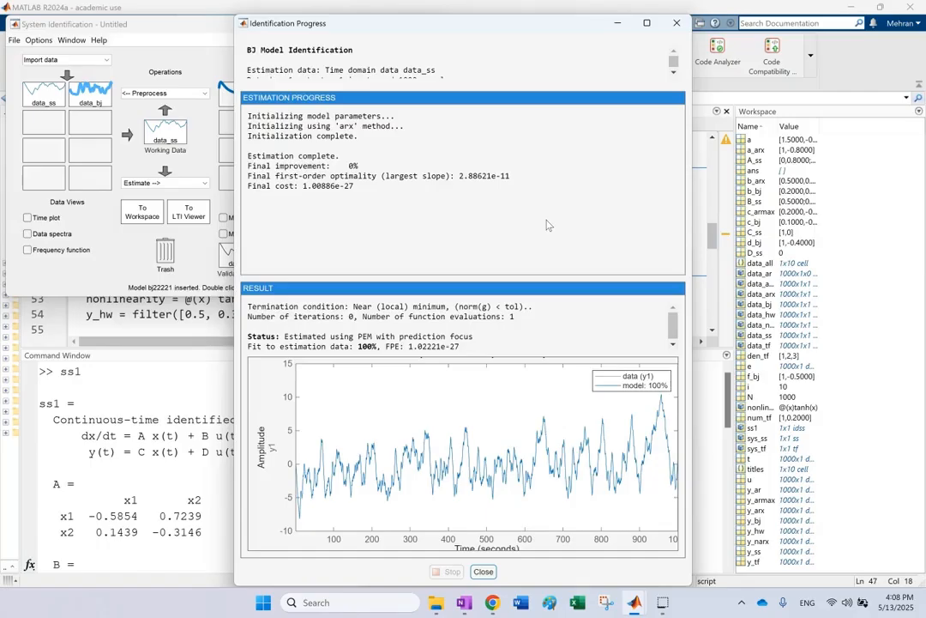
{"action": "scroll", "coordinate": [378, 68], "scroll_direction": "down", "scroll_amount": 1}
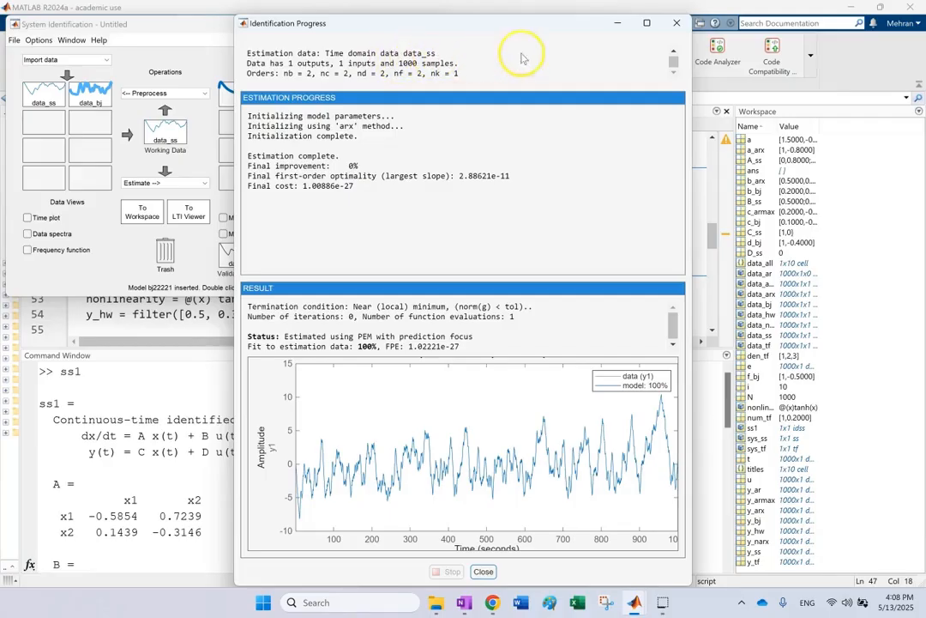
{"action": "left_click", "coordinate": [677, 23]}
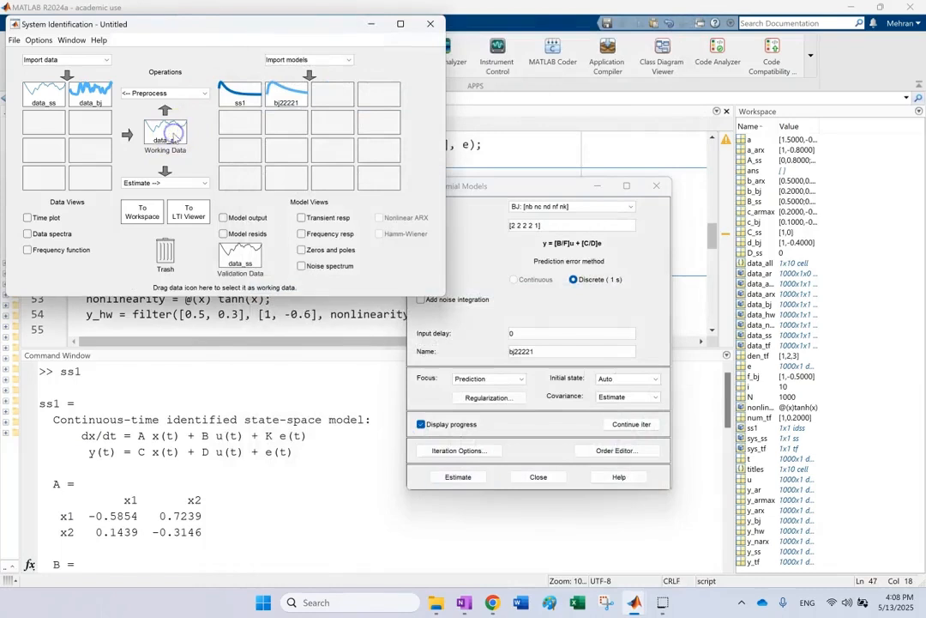
{"action": "left_click", "coordinate": [173, 93]}
{"action": "left_click", "coordinate": [174, 101]}
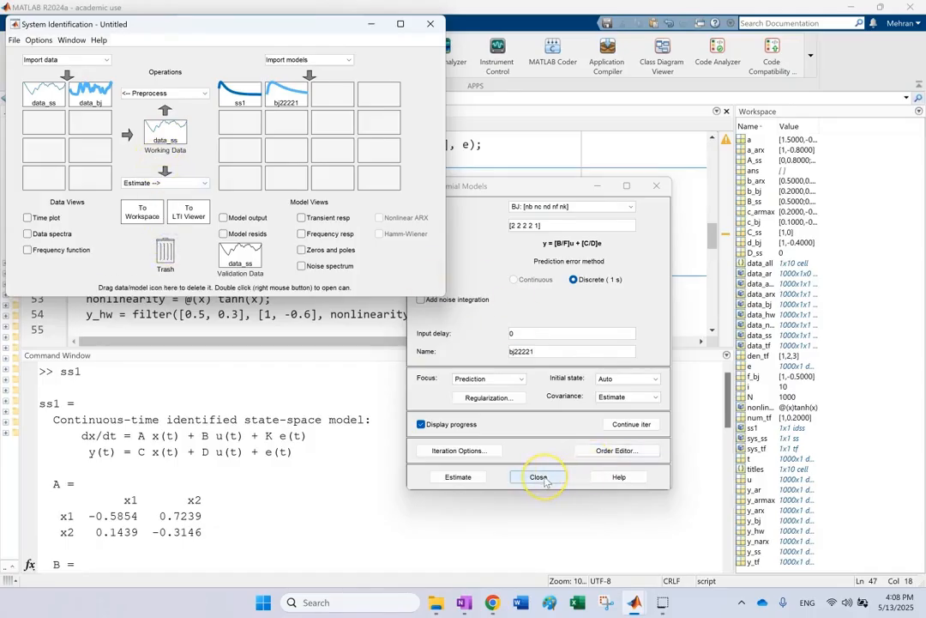
{"action": "left_click", "coordinate": [511, 183]}
{"action": "left_click_drag", "start_coordinate": [511, 190], "coordinate": [563, 156]}
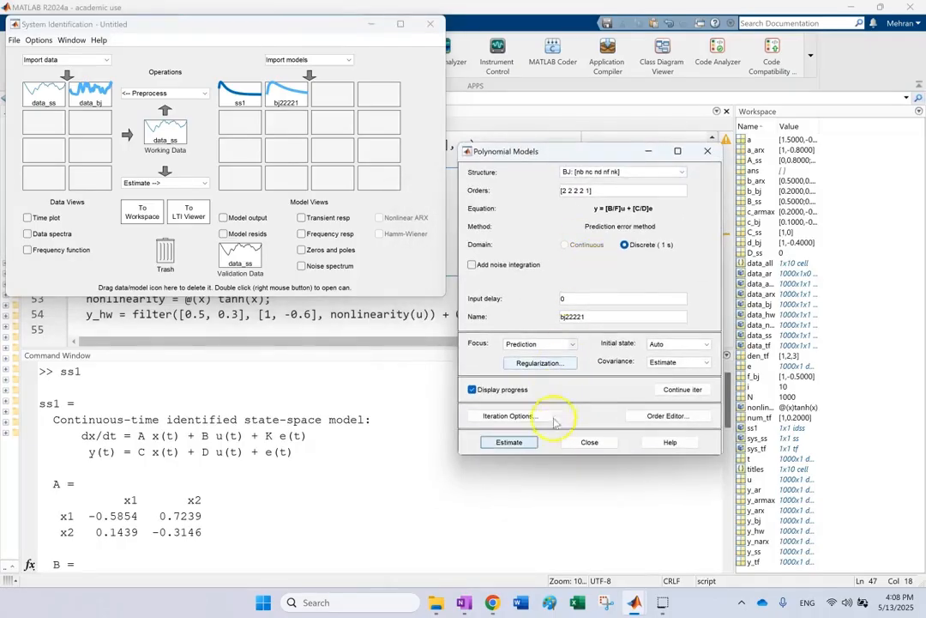
{"action": "left_click", "coordinate": [587, 442]}
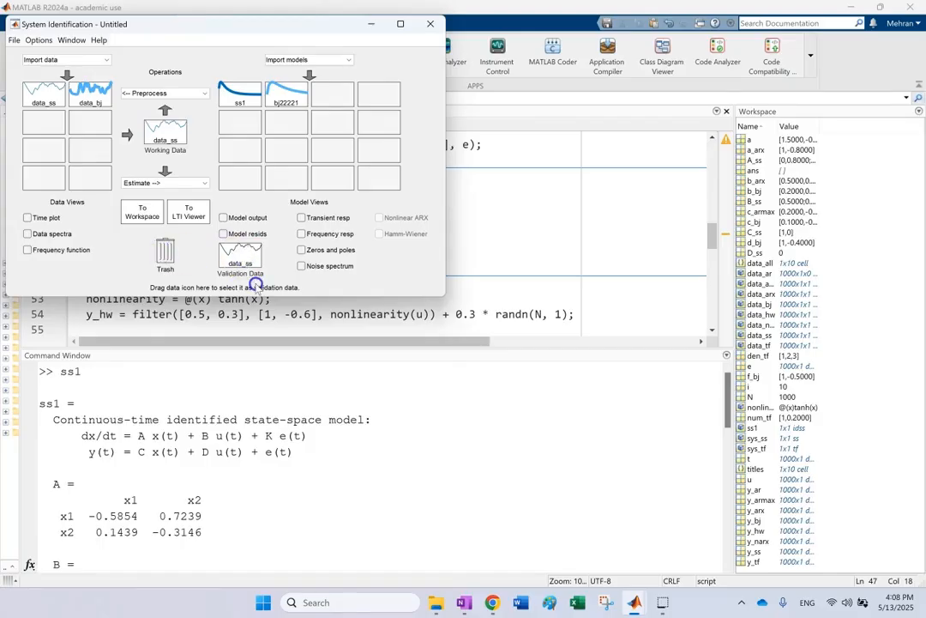
Assign data_bj as both the validation and working data, and discard the models ss1 and bj22221.
{"action": "left_click_drag", "start_coordinate": [91, 93], "coordinate": [240, 255]}
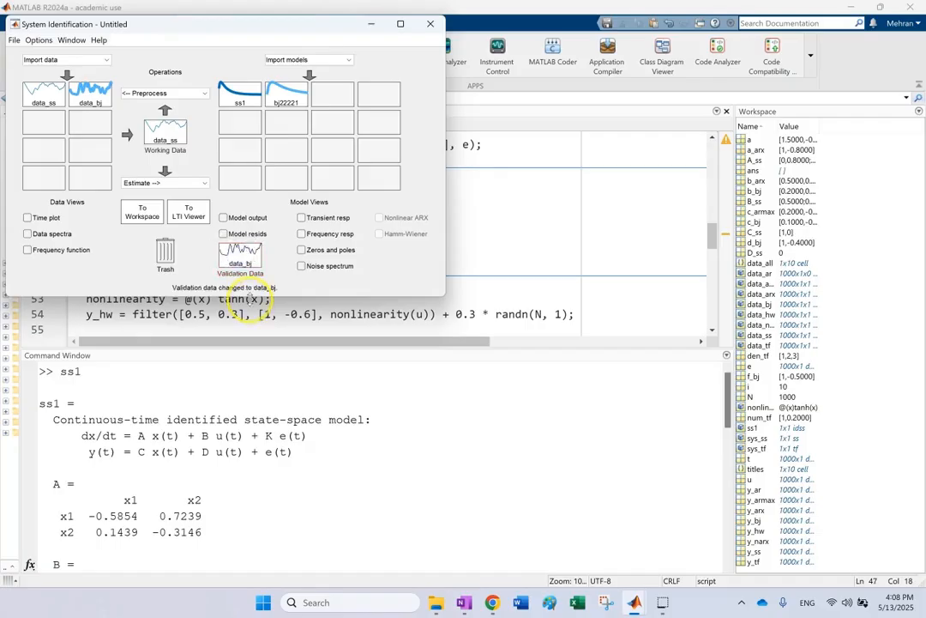
{"action": "left_click_drag", "start_coordinate": [93, 96], "coordinate": [151, 128]}
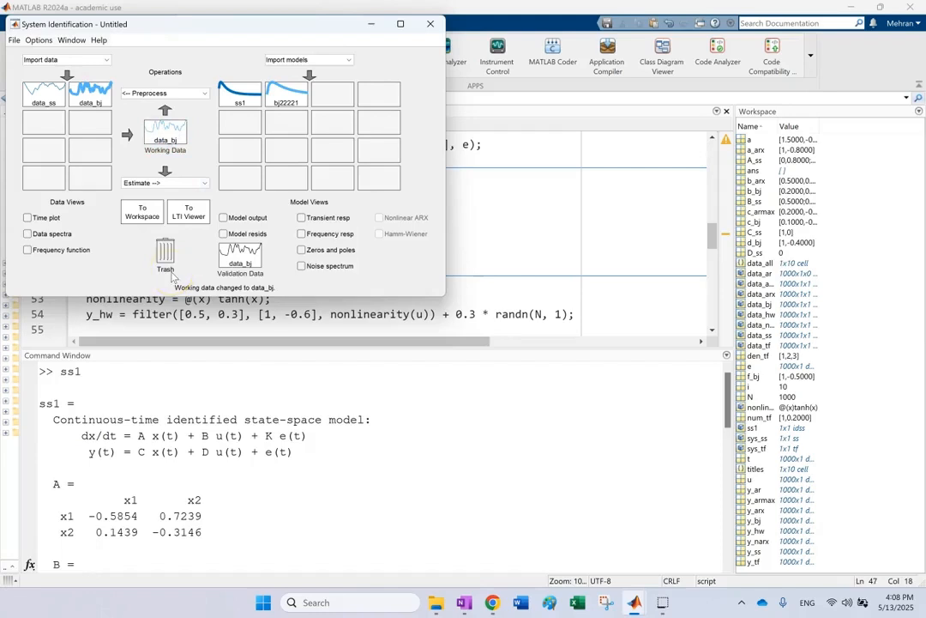
{"action": "left_click_drag", "start_coordinate": [240, 89], "coordinate": [164, 251]}
{"action": "left_click_drag", "start_coordinate": [240, 93], "coordinate": [165, 250]}
Estimate a polynomial BJ model with orders [2 2 2 2 1] from data_bj.
{"action": "left_click", "coordinate": [163, 183]}
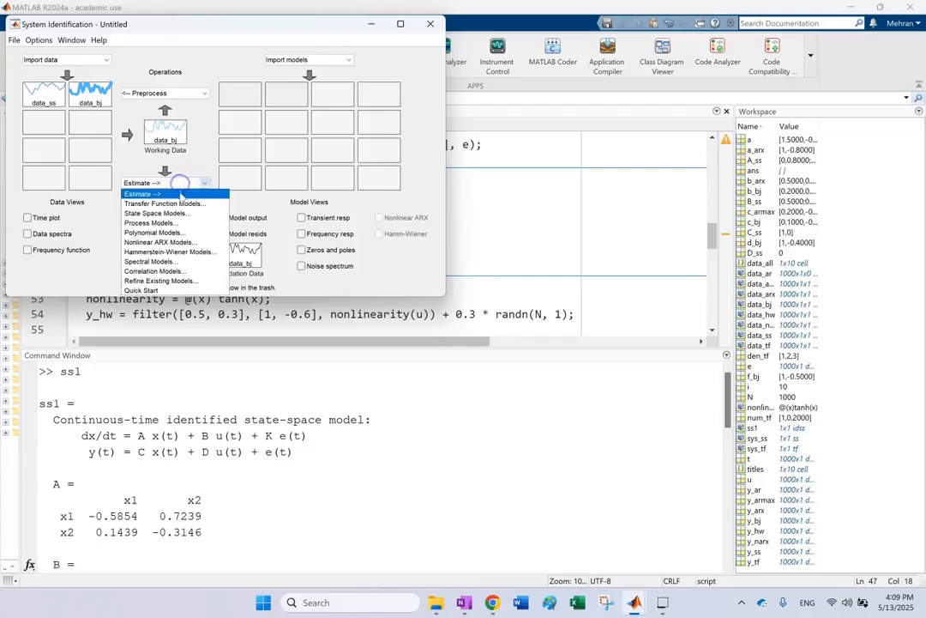
{"action": "left_click", "coordinate": [172, 232]}
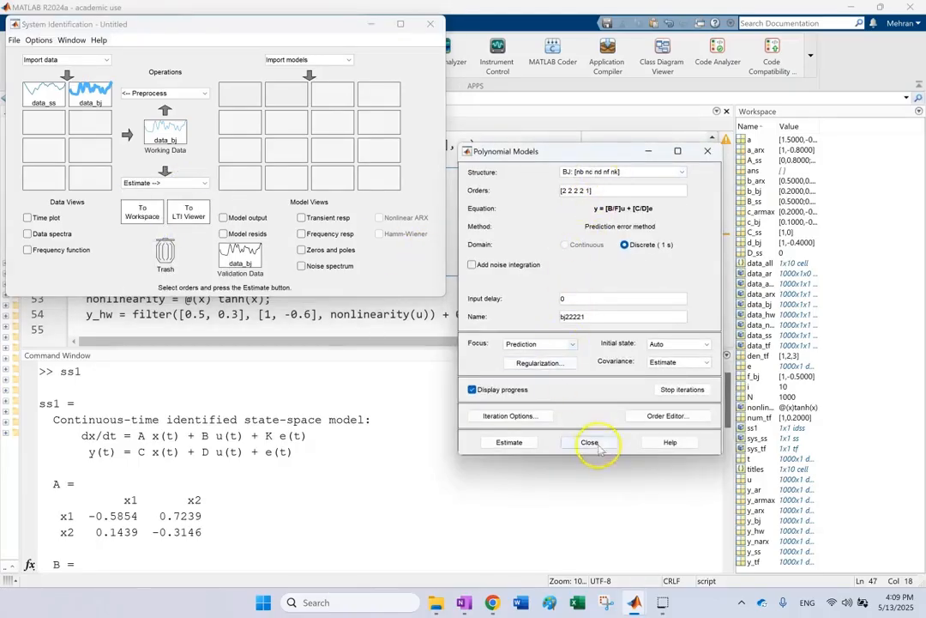
{"action": "left_click", "coordinate": [512, 441]}
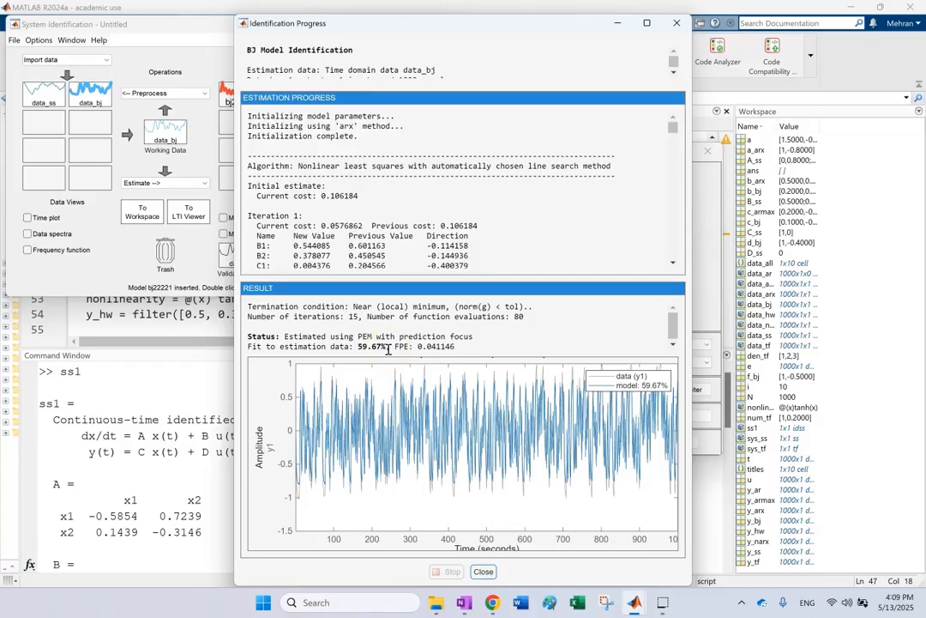
Check the report's estimation data and fit, magnify the predicted response between about 171 and 230 seconds, and close the report.
{"action": "double_click", "coordinate": [405, 71]}
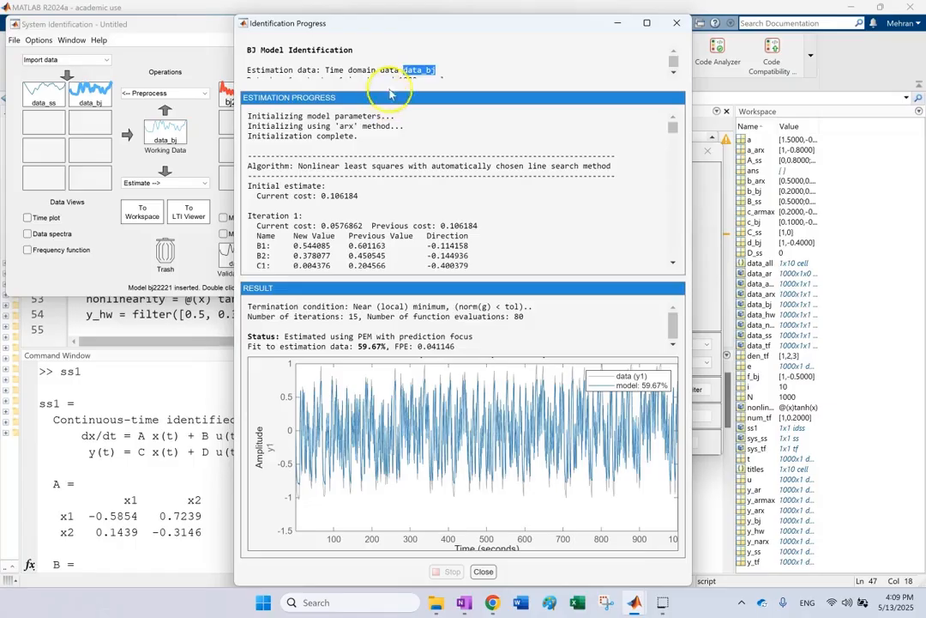
{"action": "left_click", "coordinate": [643, 21]}
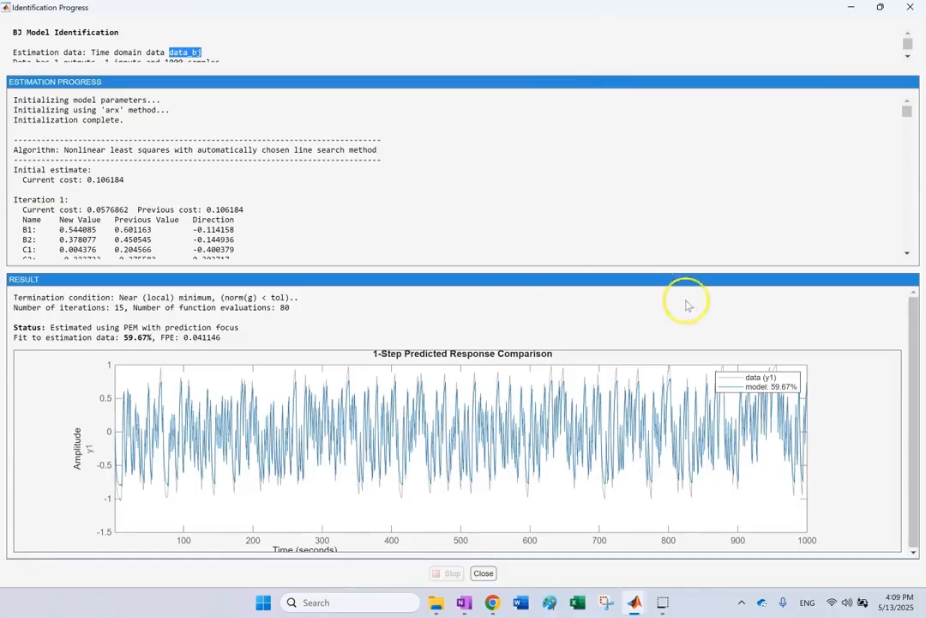
{"action": "left_click", "coordinate": [775, 360]}
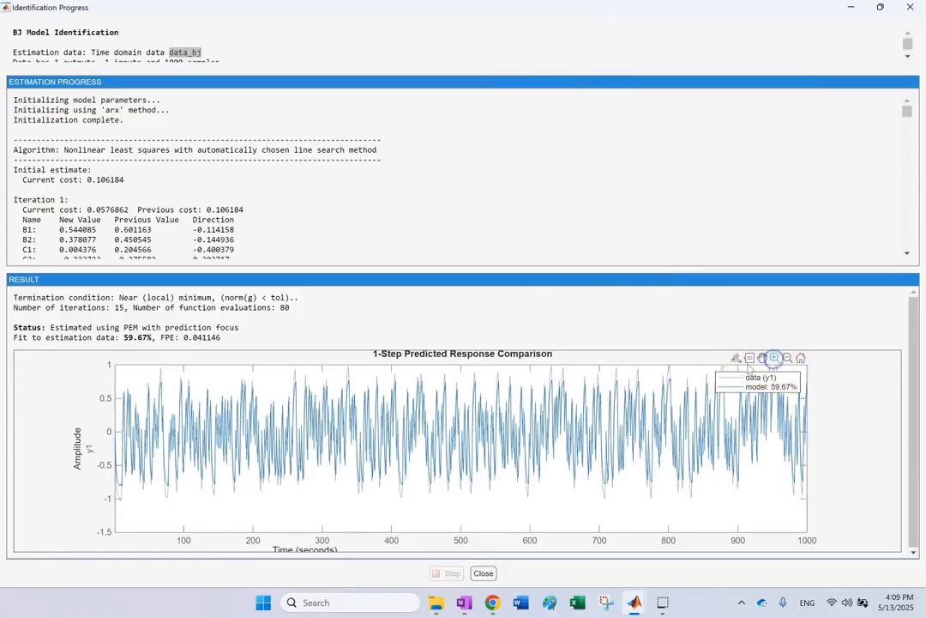
{"action": "left_click_drag", "start_coordinate": [237, 375], "coordinate": [275, 486]}
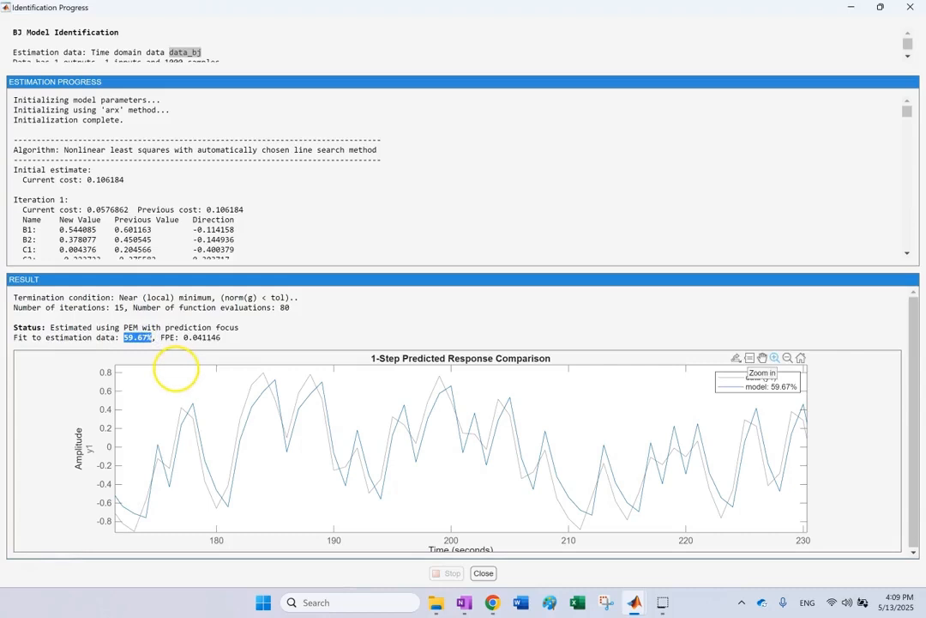
{"action": "left_click", "coordinate": [906, 7]}
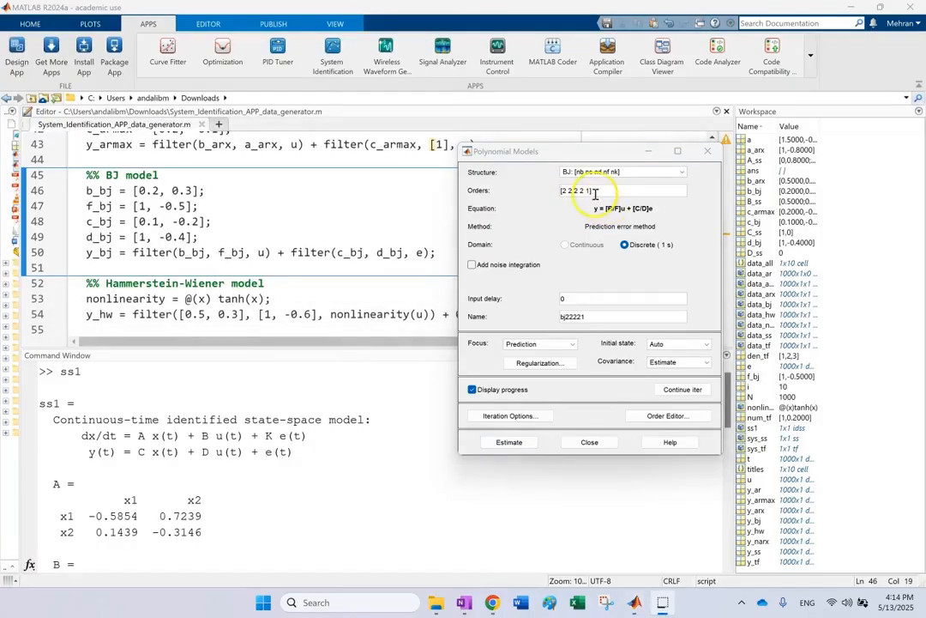
Examine the orders set for the BJ structure in the polynomial model settings.
{"action": "left_click", "coordinate": [595, 193]}
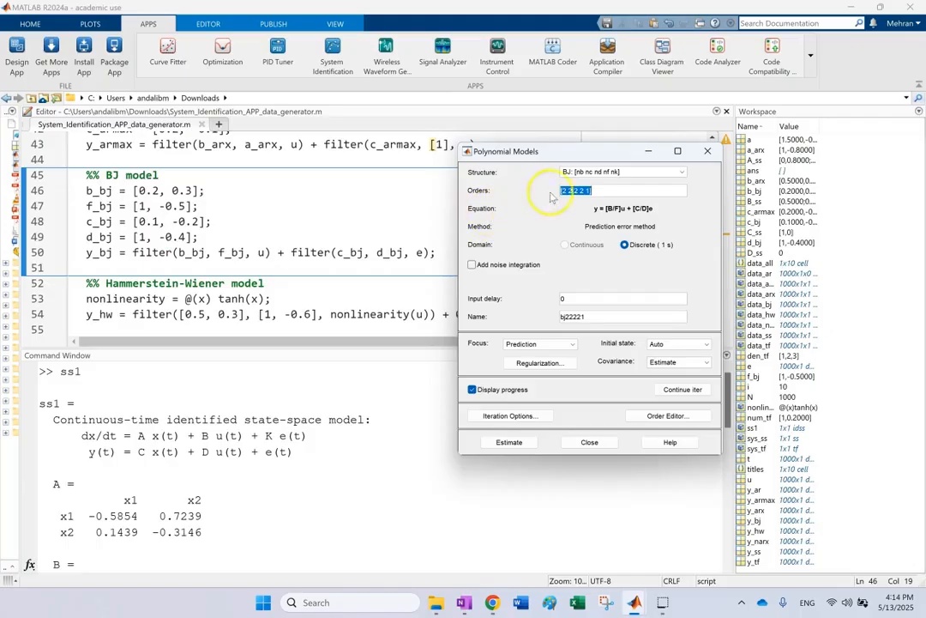
{"action": "left_click", "coordinate": [601, 189]}
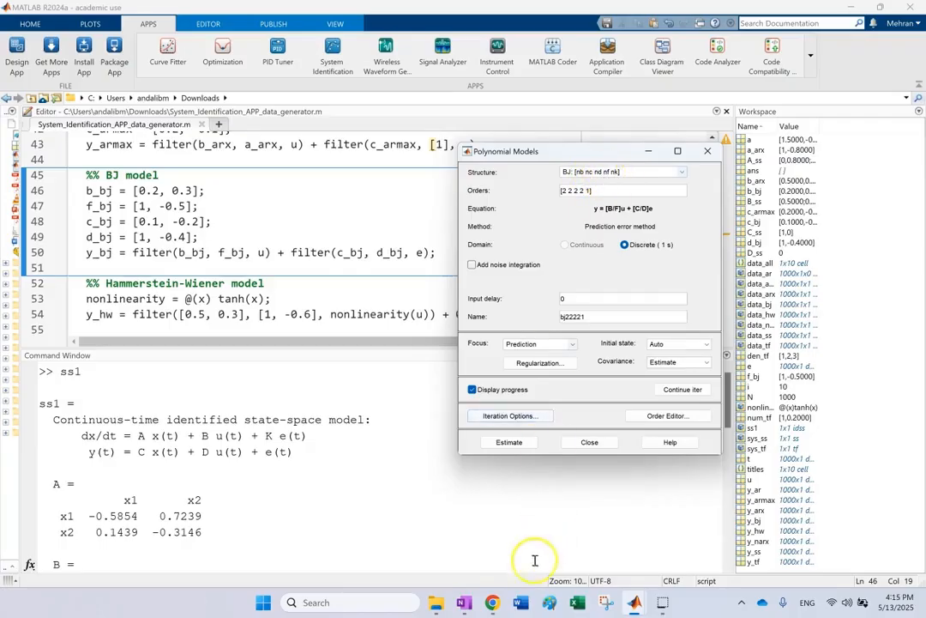
Switch to OneNote and mark the process and noise terms of the Box-Jenkins equation with the red pen.
{"action": "left_click", "coordinate": [463, 602]}
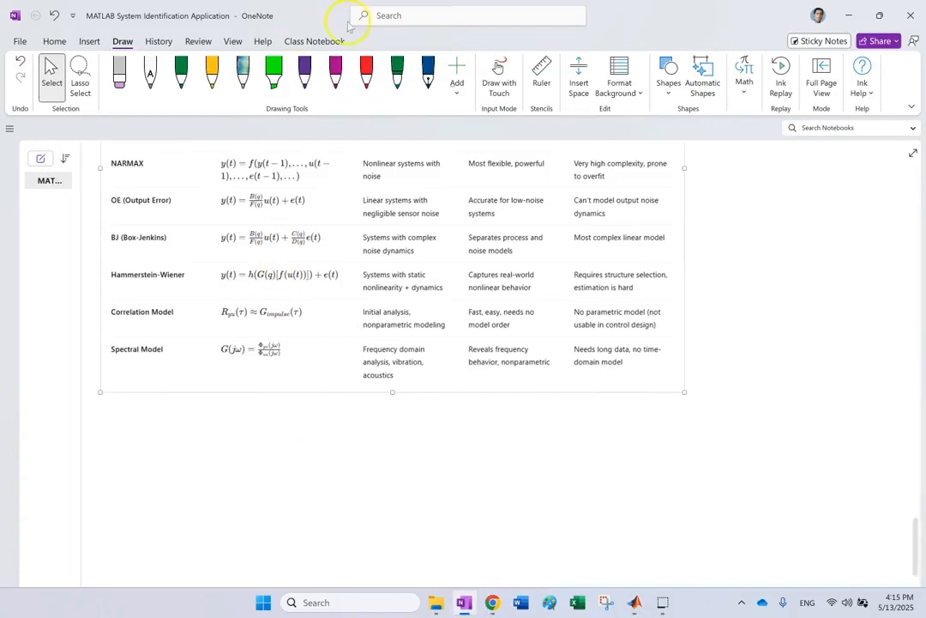
{"action": "left_click", "coordinate": [366, 70]}
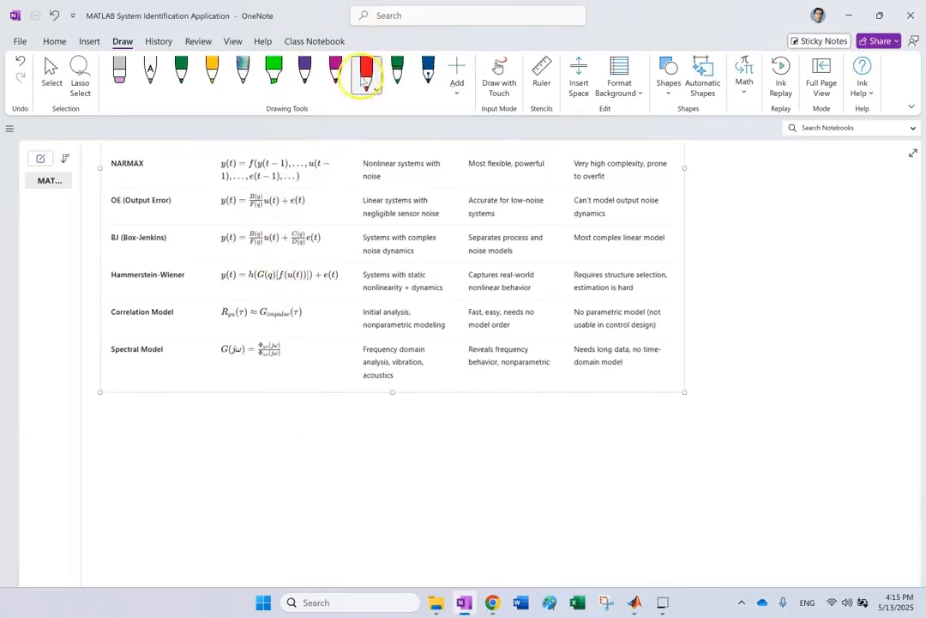
{"action": "left_click", "coordinate": [365, 74]}
{"action": "left_click", "coordinate": [202, 263]}
{"action": "mouse_move", "coordinate": [247, 232]}
{"action": "left_mouse_down"}
{"action": "mouse_move", "coordinate": [289, 233]}
{"action": "mouse_move", "coordinate": [306, 248]}
{"action": "mouse_move", "coordinate": [260, 240]}
{"action": "mouse_move", "coordinate": [280, 231]}
{"action": "mouse_move", "coordinate": [264, 239]}
{"action": "left_mouse_up"}
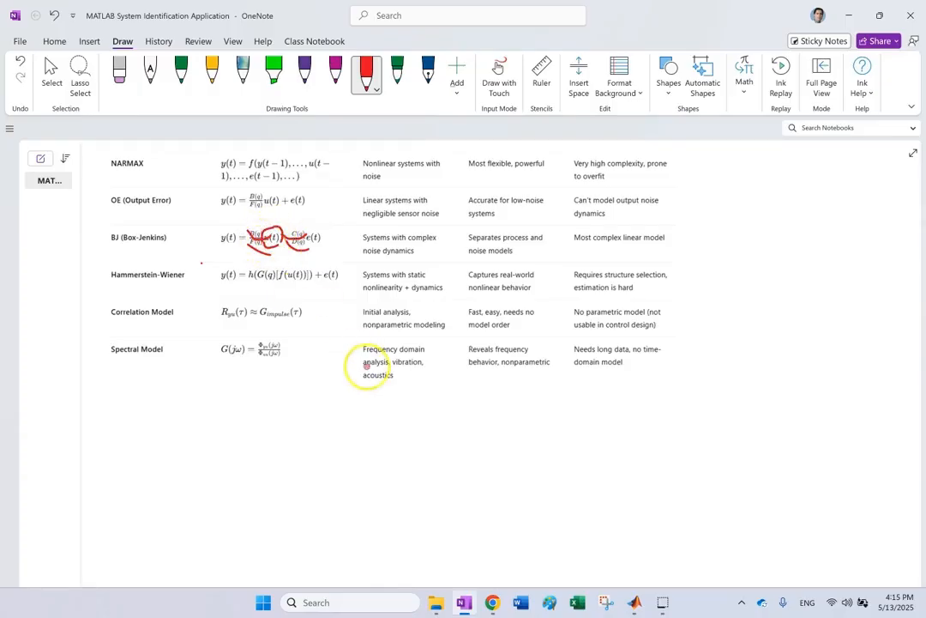
Review the Box-Jenkins Model Structure section of the notes, including its C(q) and D(q) polynomial definitions.
{"action": "scroll", "coordinate": [421, 389], "scroll_direction": "up", "scroll_amount": 15}
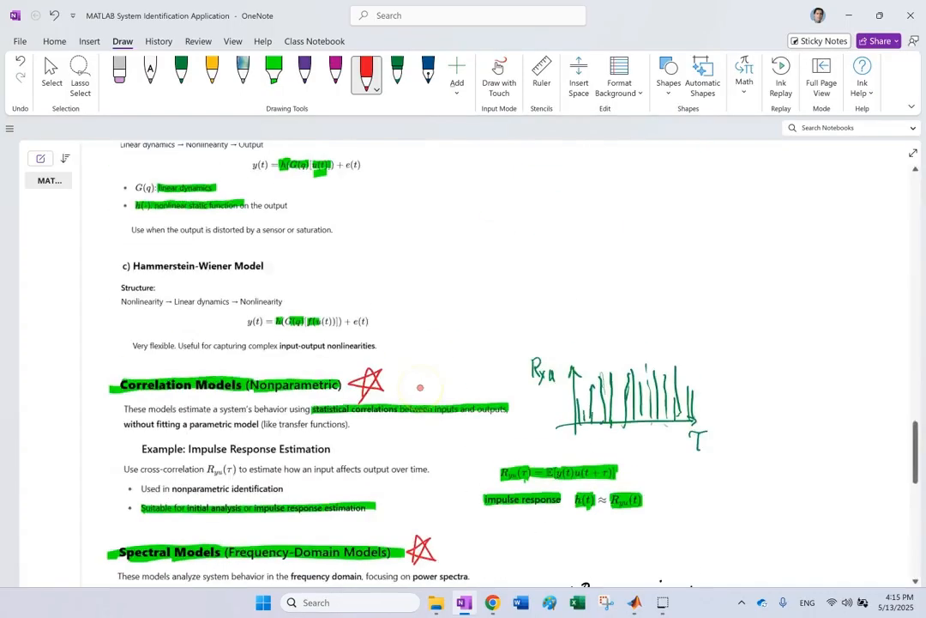
{"action": "scroll", "coordinate": [419, 373], "scroll_direction": "up", "scroll_amount": 5}
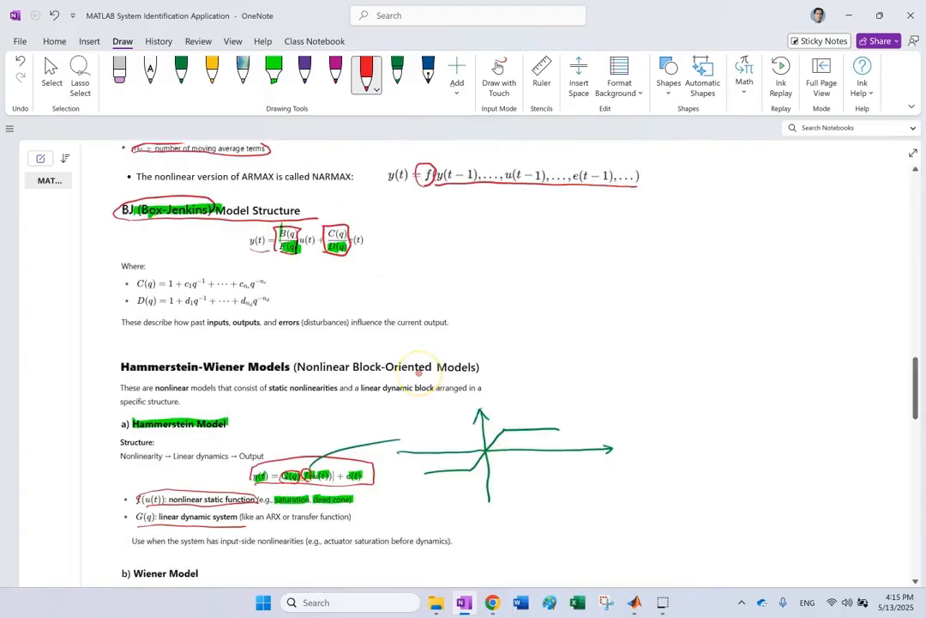
{"action": "scroll", "coordinate": [419, 374], "scroll_direction": "down", "scroll_amount": 1}
{"action": "scroll", "coordinate": [420, 368], "scroll_direction": "up", "scroll_amount": 1}
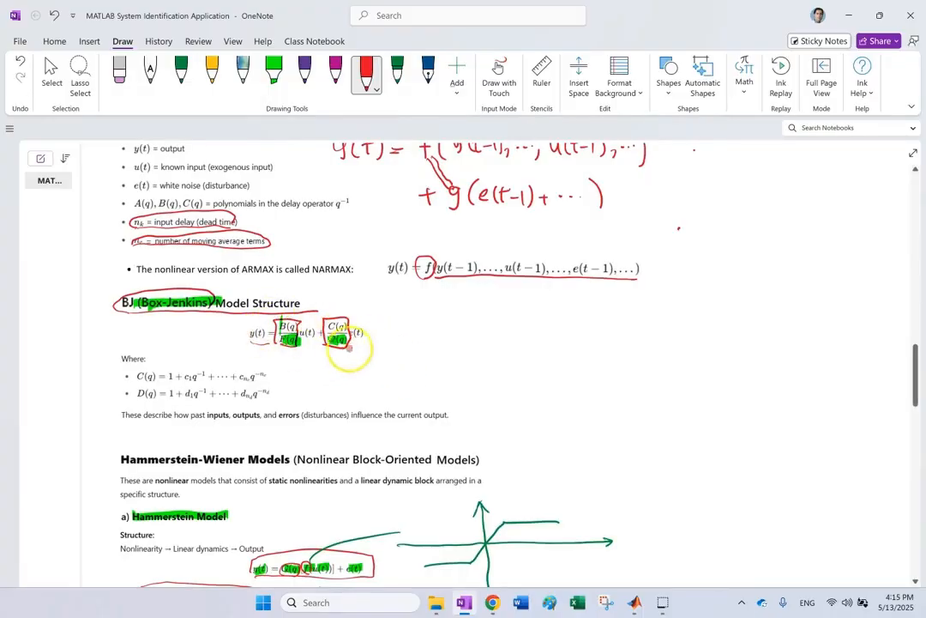
{"action": "scroll", "coordinate": [365, 335], "scroll_direction": "up", "scroll_amount": 1}
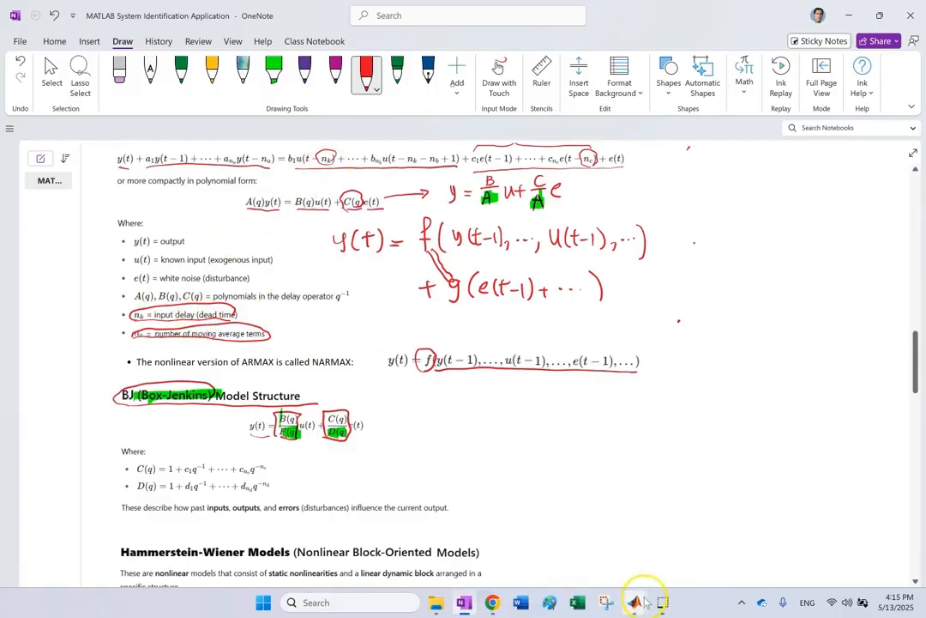
Switch to MATLAB and examine the b_bj, f_bj, c_bj and d_bj coefficients in the script's BJ model section.
{"action": "mouse_move", "coordinate": [645, 596]}
{"action": "left_click", "coordinate": [515, 525]}
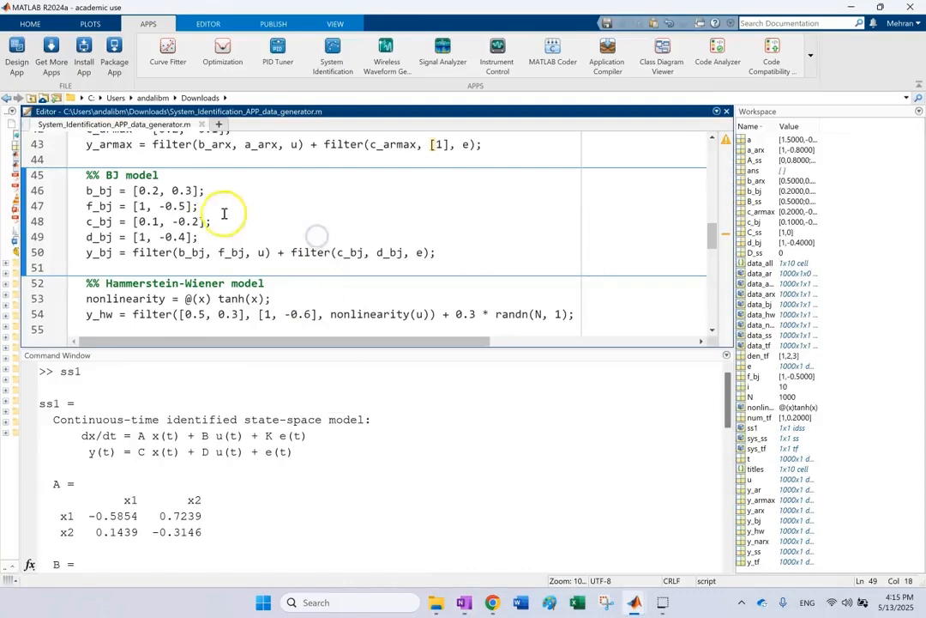
{"action": "left_click_drag", "start_coordinate": [211, 193], "coordinate": [82, 190]}
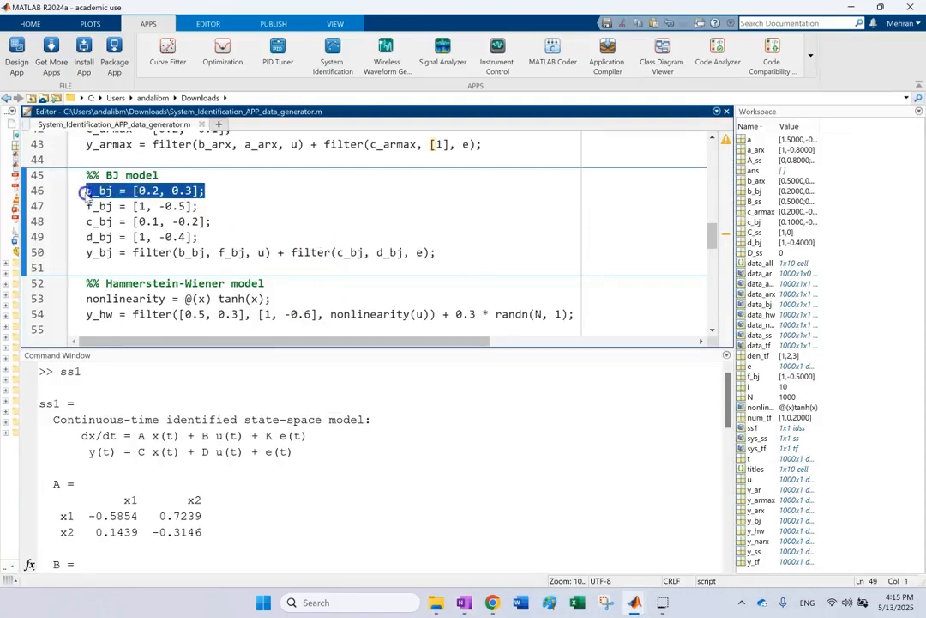
{"action": "left_click", "coordinate": [139, 208]}
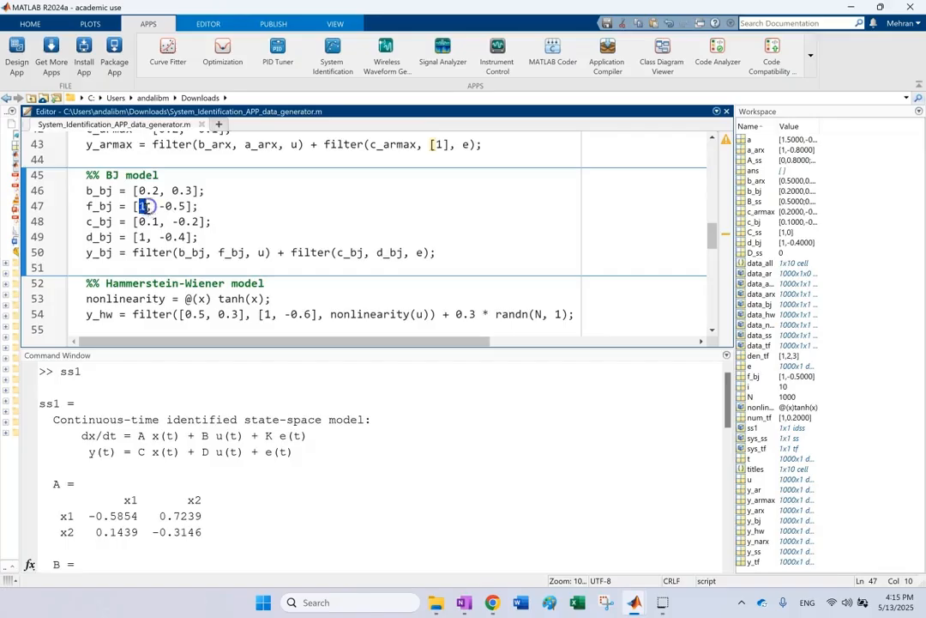
{"action": "left_click", "coordinate": [199, 205]}
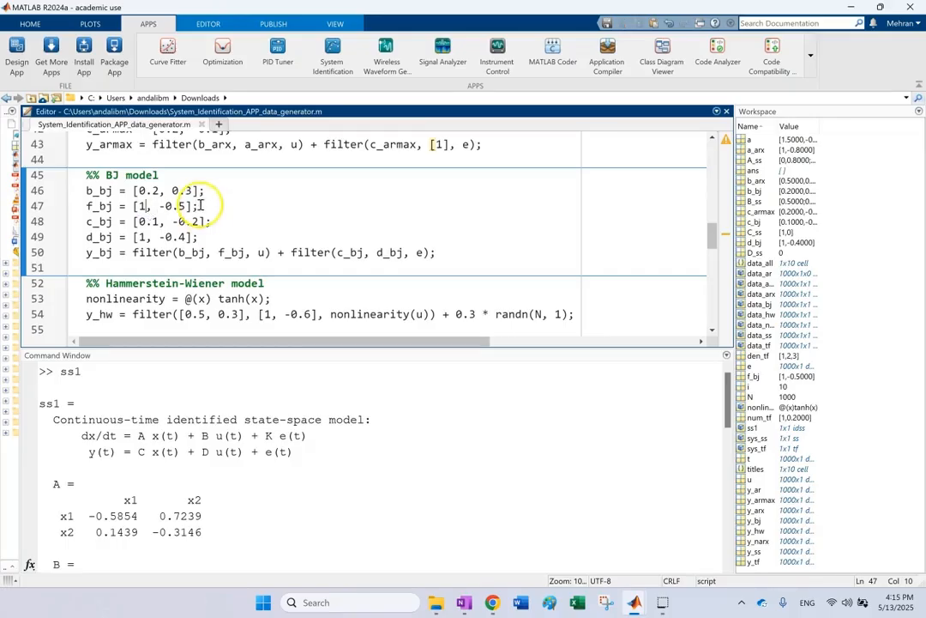
{"action": "left_click_drag", "start_coordinate": [221, 223], "coordinate": [70, 221]}
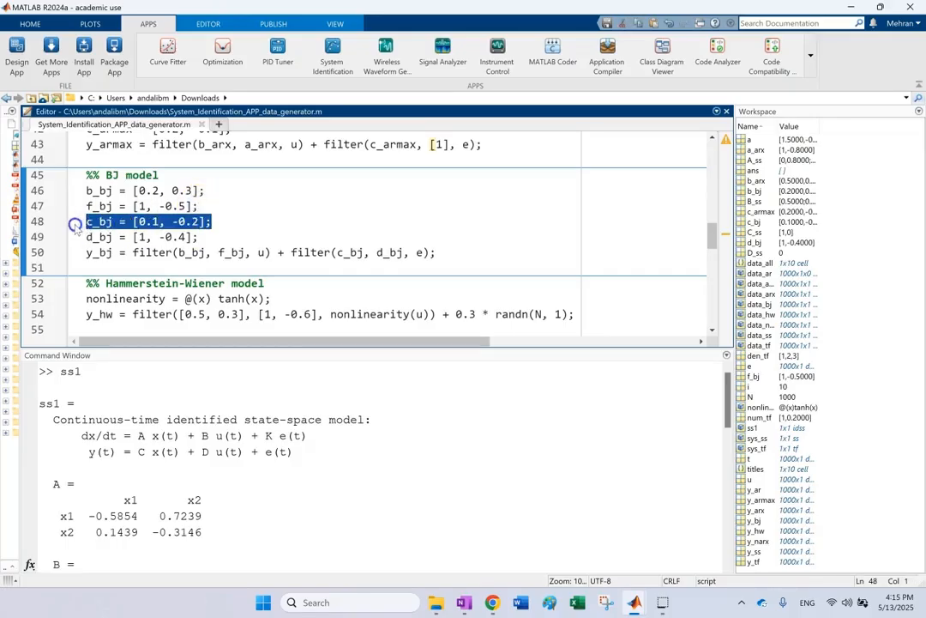
{"action": "left_click_drag", "start_coordinate": [206, 238], "coordinate": [62, 239]}
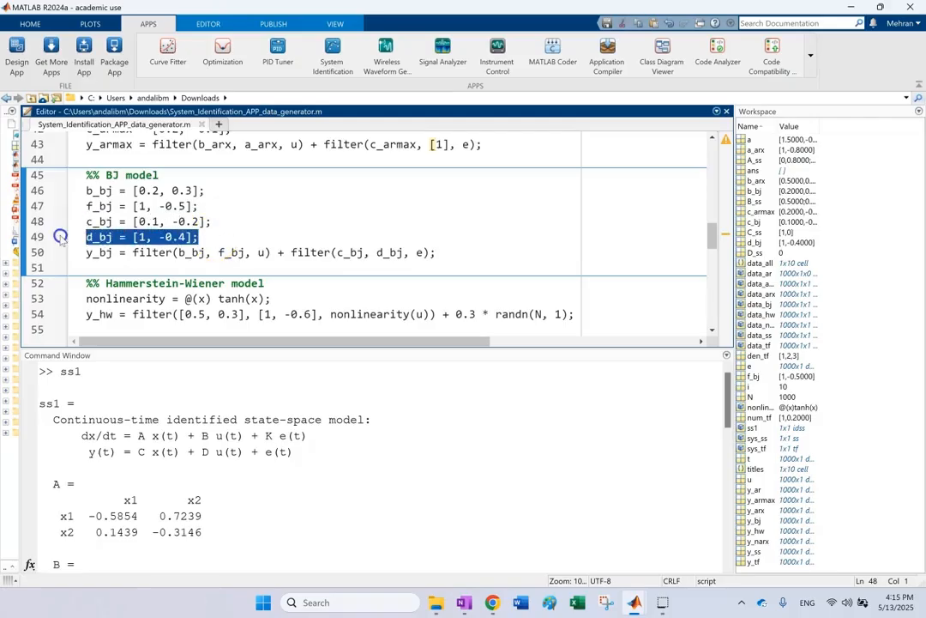
{"action": "left_click", "coordinate": [361, 253]}
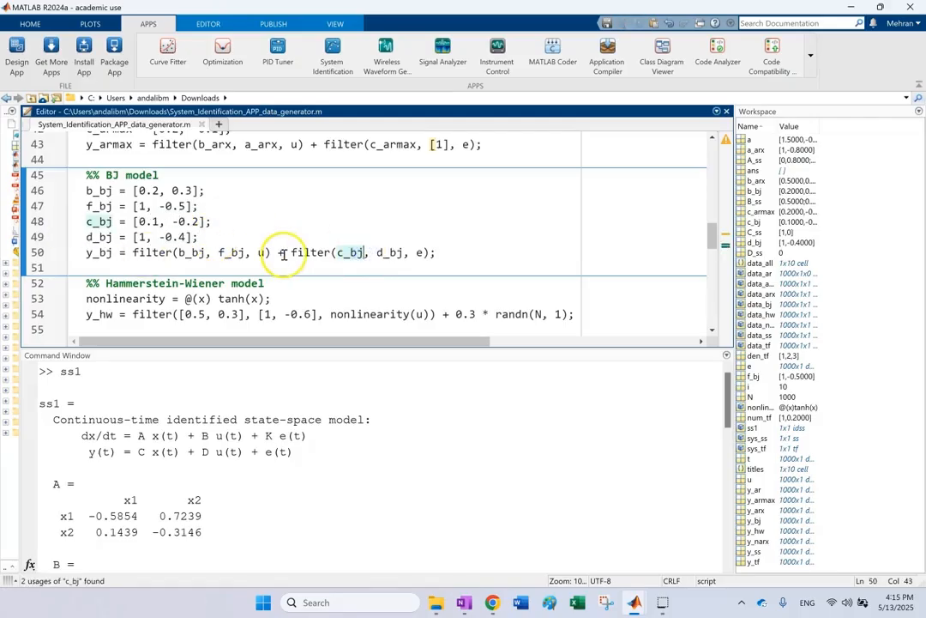
Set the BJ polynomial model's orders to [2 2 1 1 1] and check them against the script's b_bj and c_bj coefficients.
{"action": "mouse_move", "coordinate": [635, 605]}
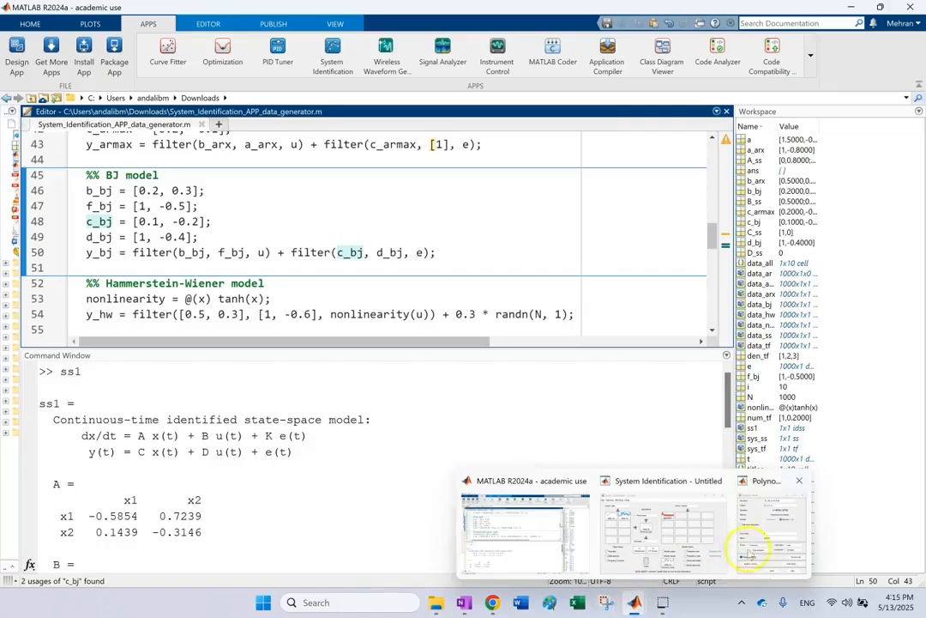
{"action": "left_click", "coordinate": [749, 553]}
{"action": "left_click_drag", "start_coordinate": [614, 191], "coordinate": [494, 192]}
{"action": "type", "text": "[2 2 1 1 1]"}
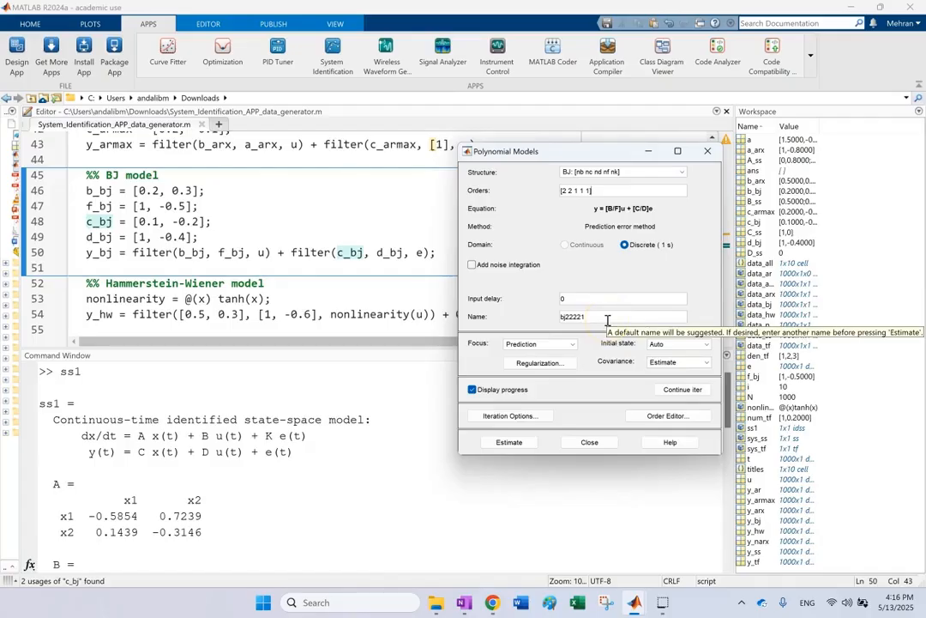
{"action": "left_click", "coordinate": [611, 195]}
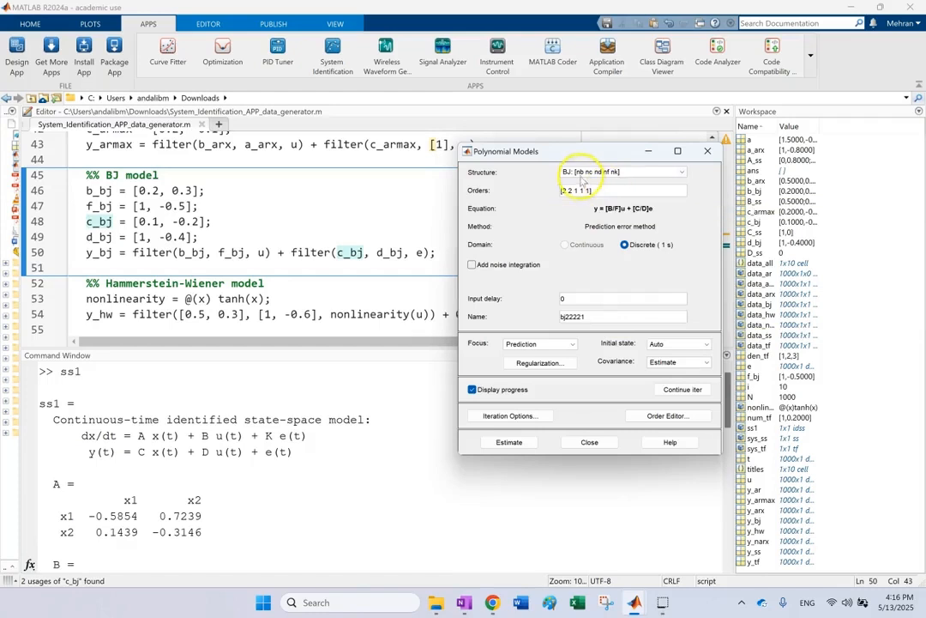
{"action": "left_click", "coordinate": [214, 191]}
{"action": "left_click", "coordinate": [219, 224]}
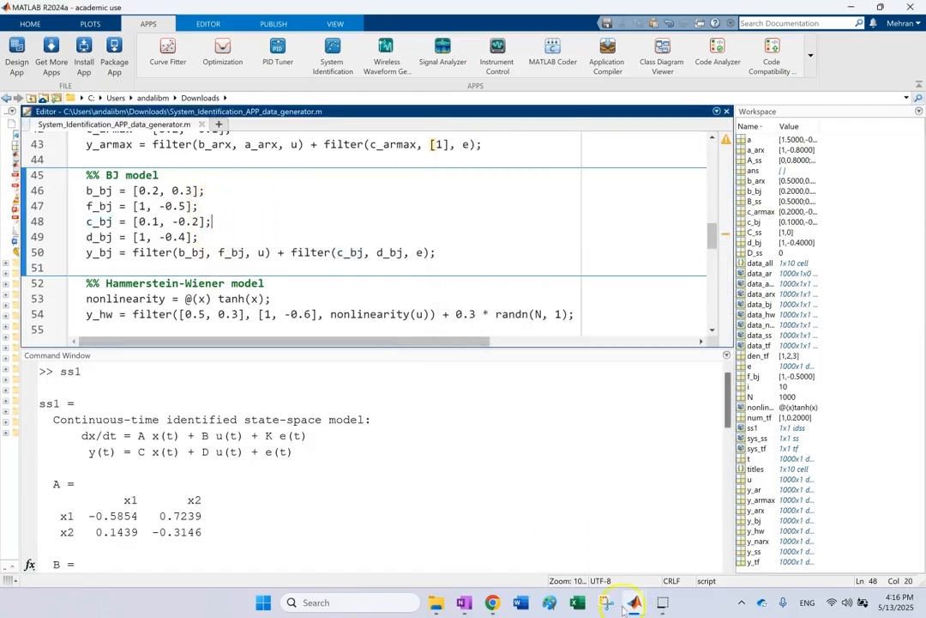
Estimate the BJ model with orders [2 2 1 1 1], check its fit, and close the progress report and polynomial model settings.
{"action": "mouse_move", "coordinate": [632, 604]}
{"action": "left_click", "coordinate": [710, 559]}
{"action": "left_click", "coordinate": [769, 524]}
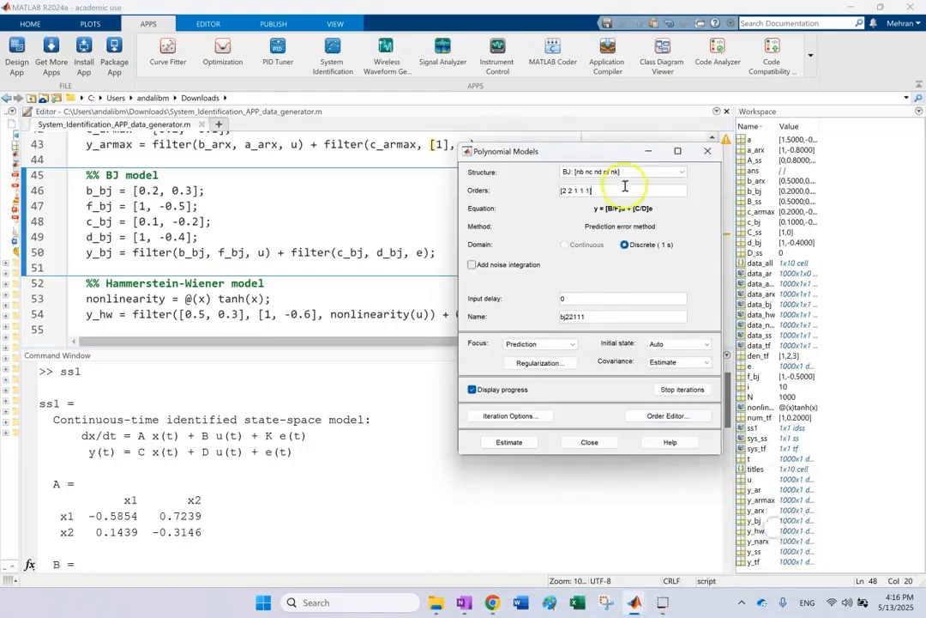
{"action": "left_click", "coordinate": [519, 440]}
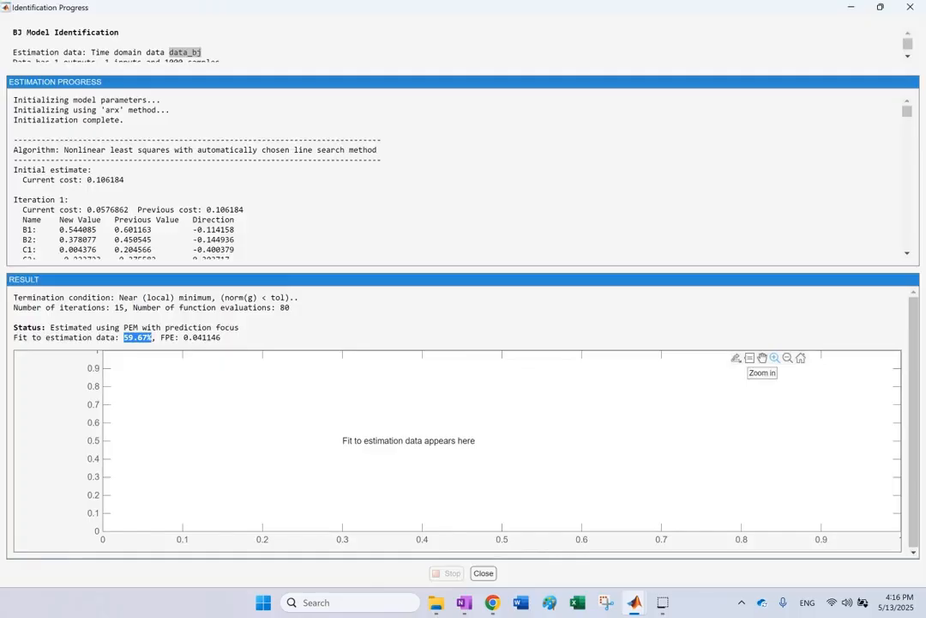
{"action": "left_click", "coordinate": [523, 429]}
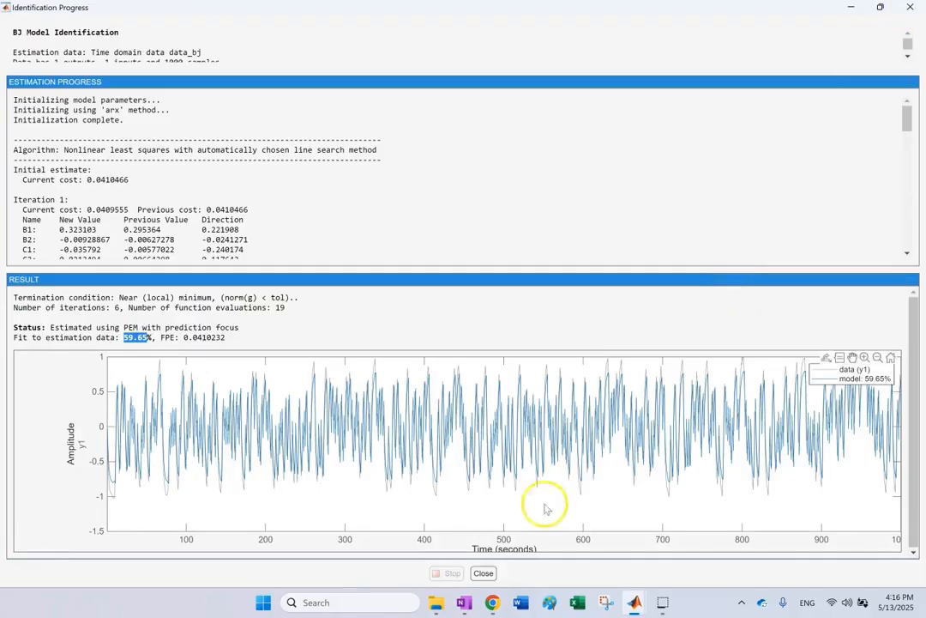
{"action": "left_click", "coordinate": [483, 573]}
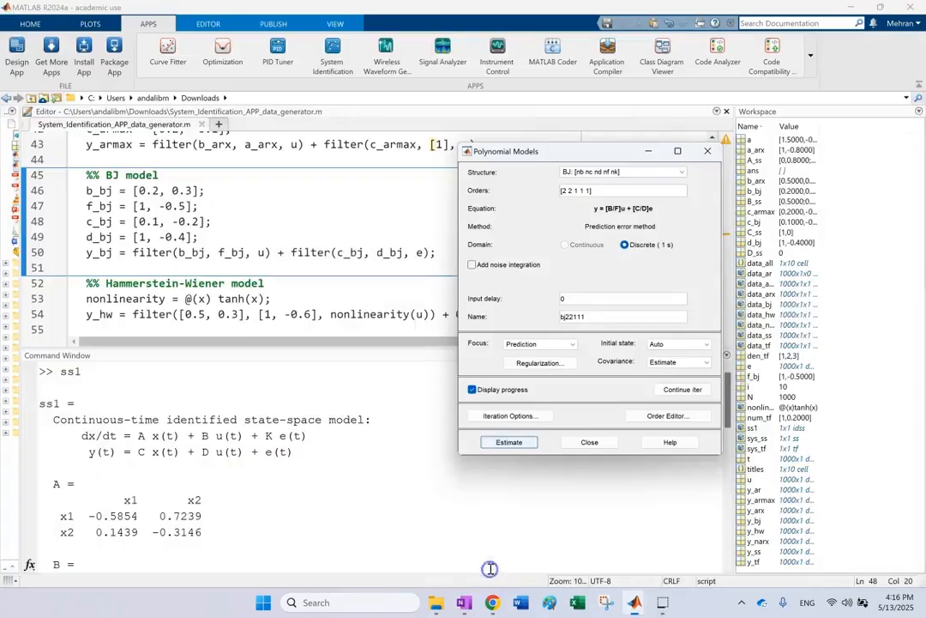
{"action": "left_click", "coordinate": [592, 441]}
Export model bj22111 from the System Identification app to the MATLAB workspace, overwriting the existing copy.
{"action": "mouse_move", "coordinate": [635, 601]}
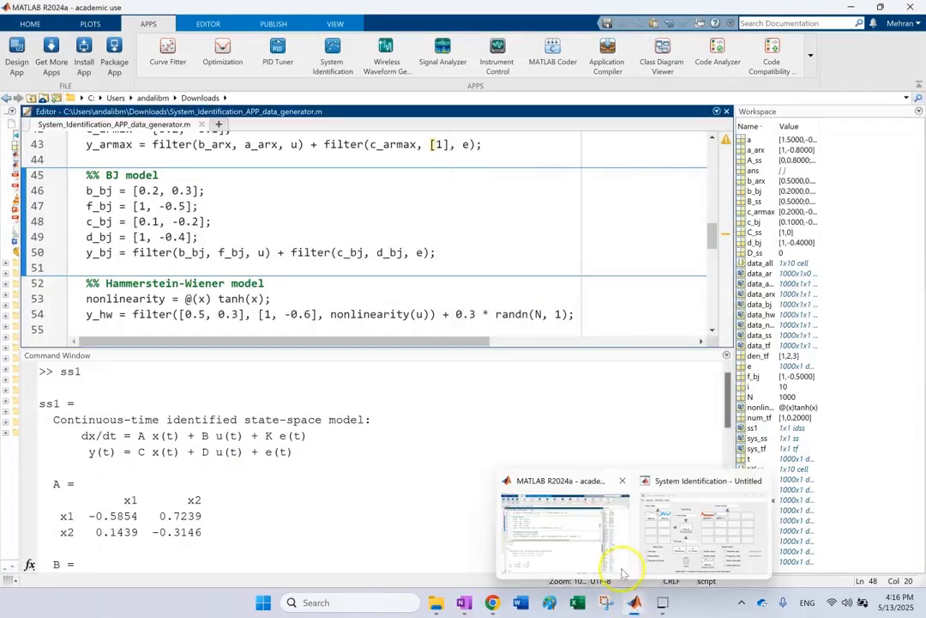
{"action": "left_click", "coordinate": [704, 525]}
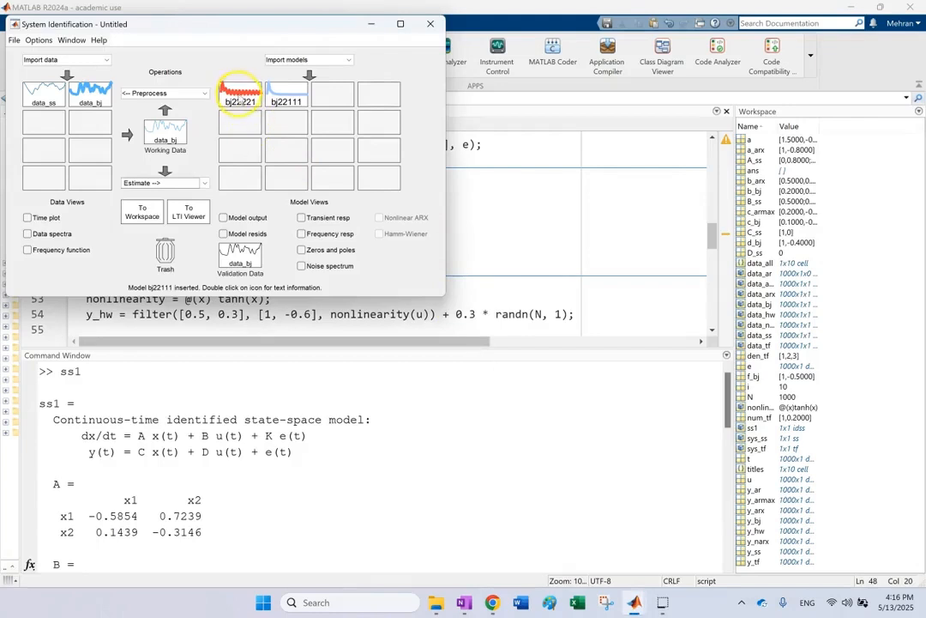
{"action": "left_click", "coordinate": [280, 91]}
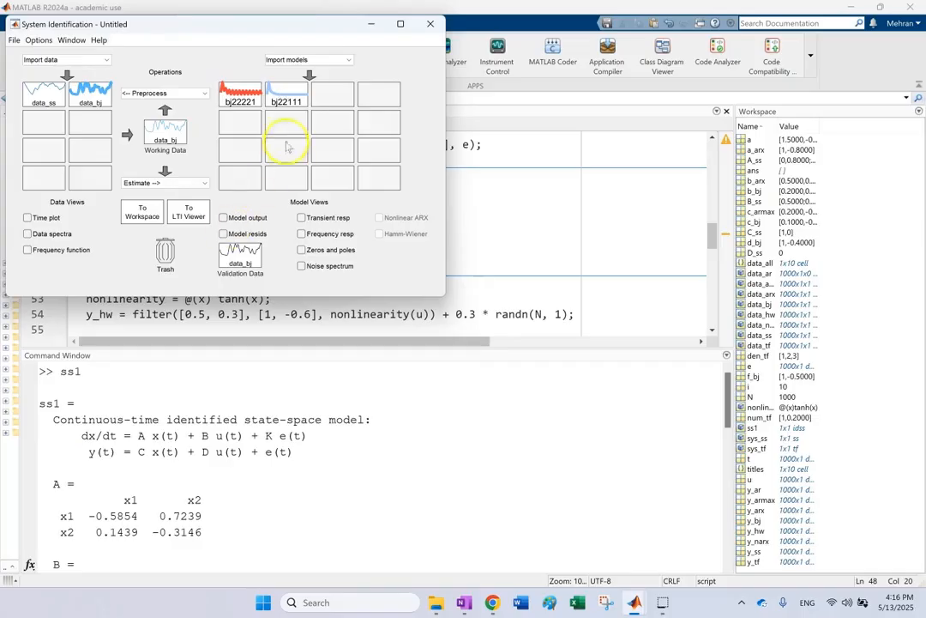
{"action": "left_click_drag", "start_coordinate": [283, 105], "coordinate": [142, 211]}
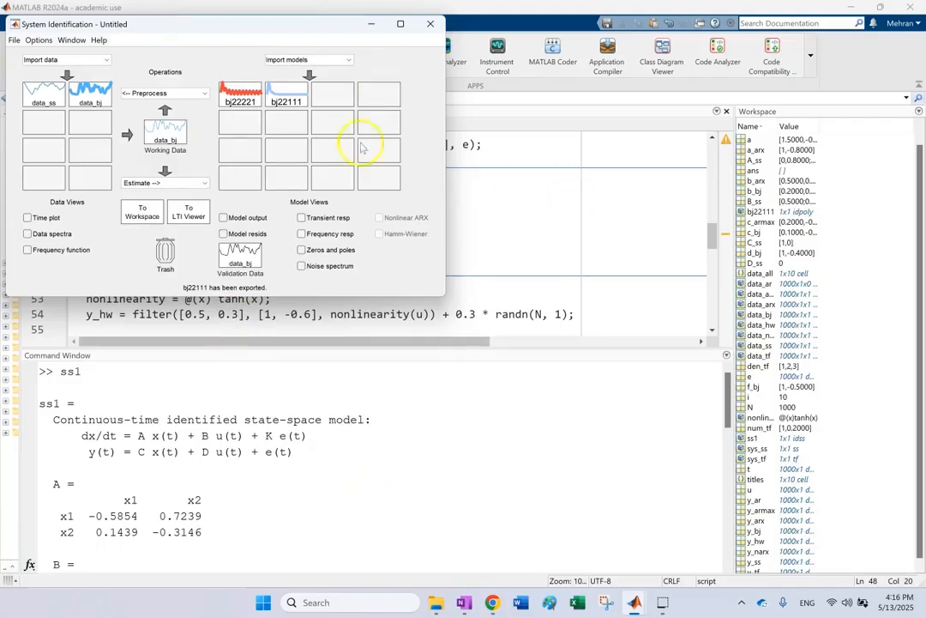
{"action": "left_click_drag", "start_coordinate": [279, 101], "coordinate": [145, 213]}
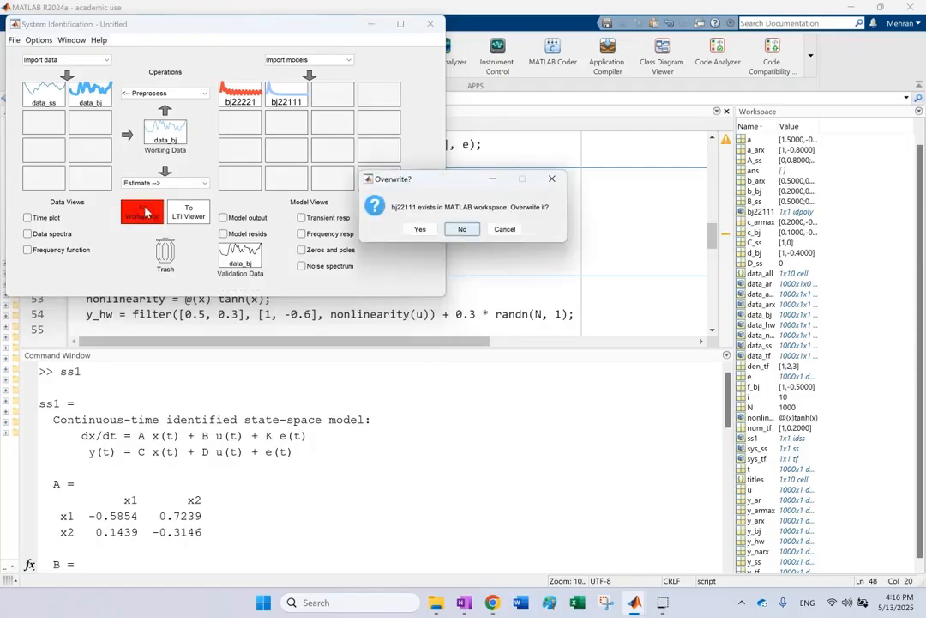
{"action": "left_click", "coordinate": [421, 230]}
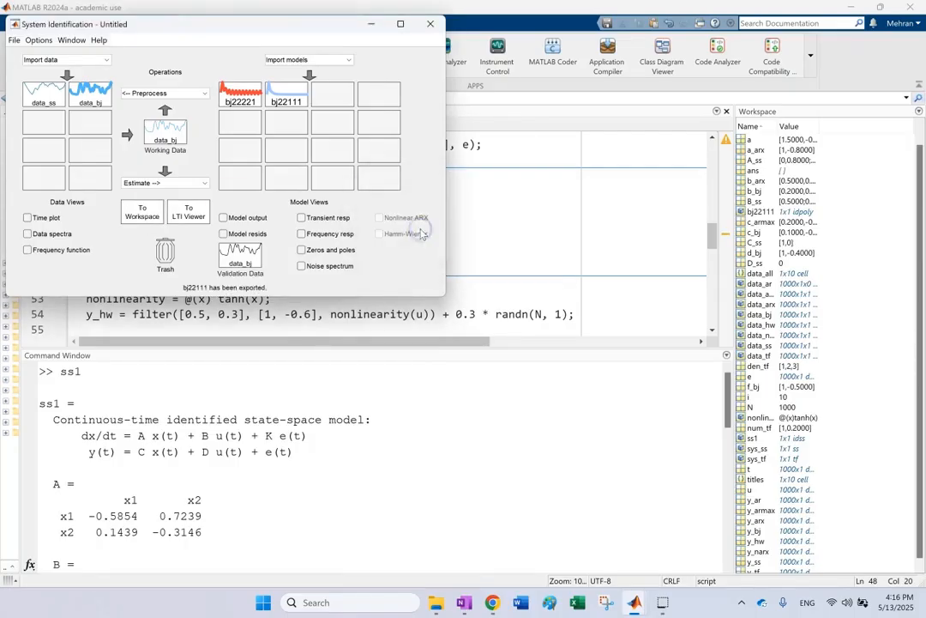
Display bj22111 in the Command Window and examine its B, C, D and F polynomials.
{"action": "left_click", "coordinate": [452, 481]}
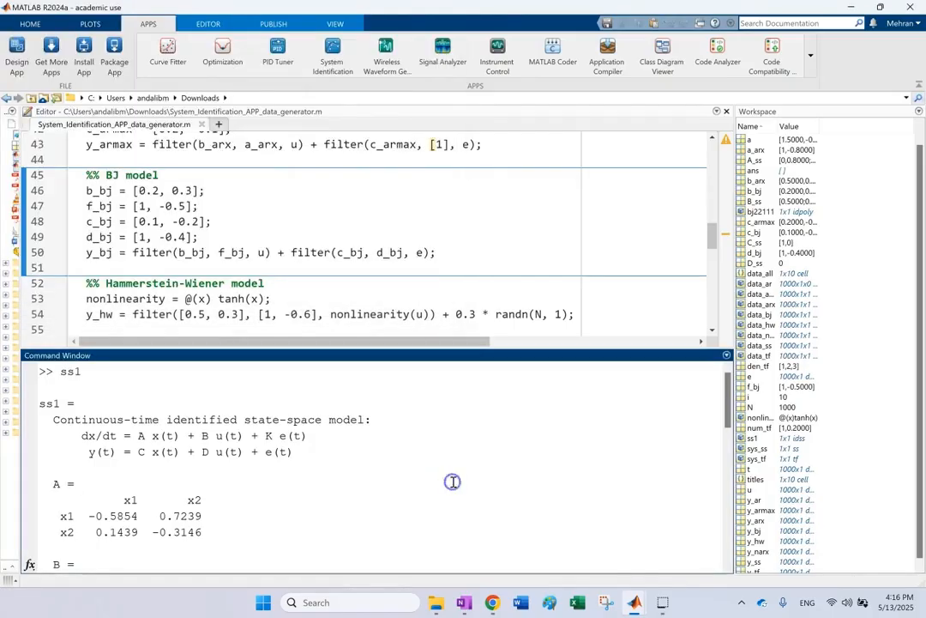
{"action": "type", "text": "bj22111"}
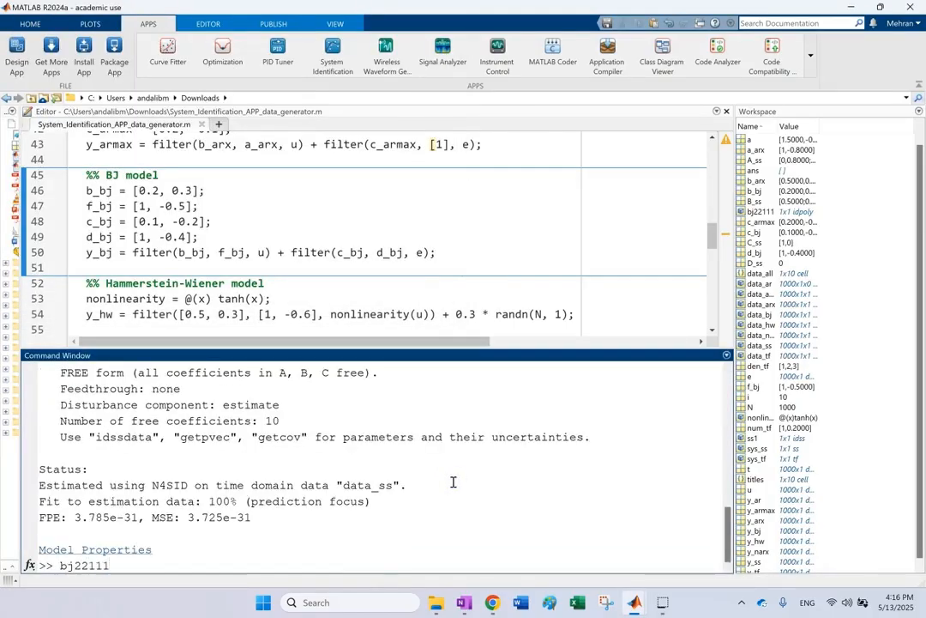
{"action": "key", "text": "Return"}
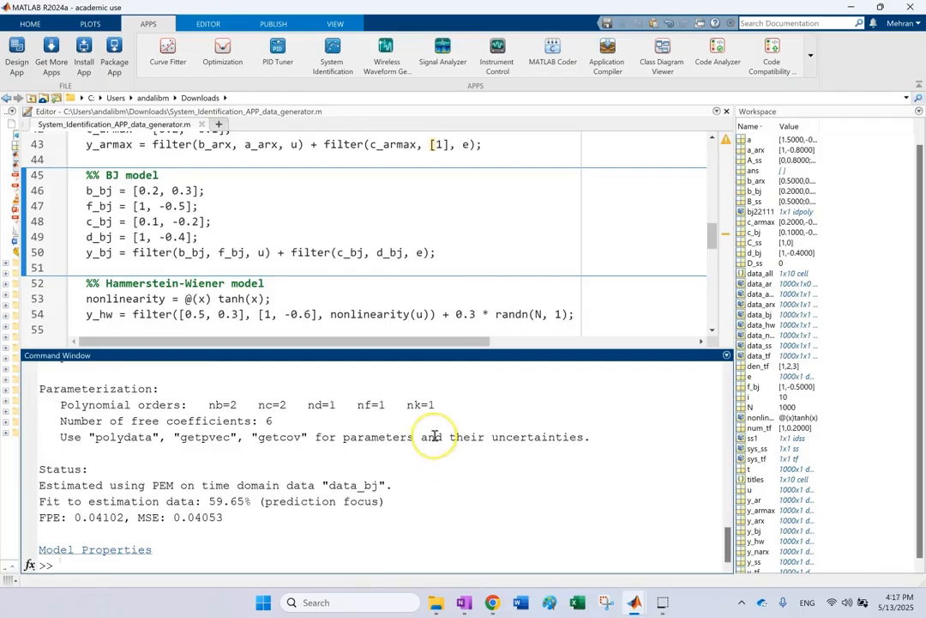
{"action": "scroll", "coordinate": [434, 437], "scroll_direction": "up", "scroll_amount": 5}
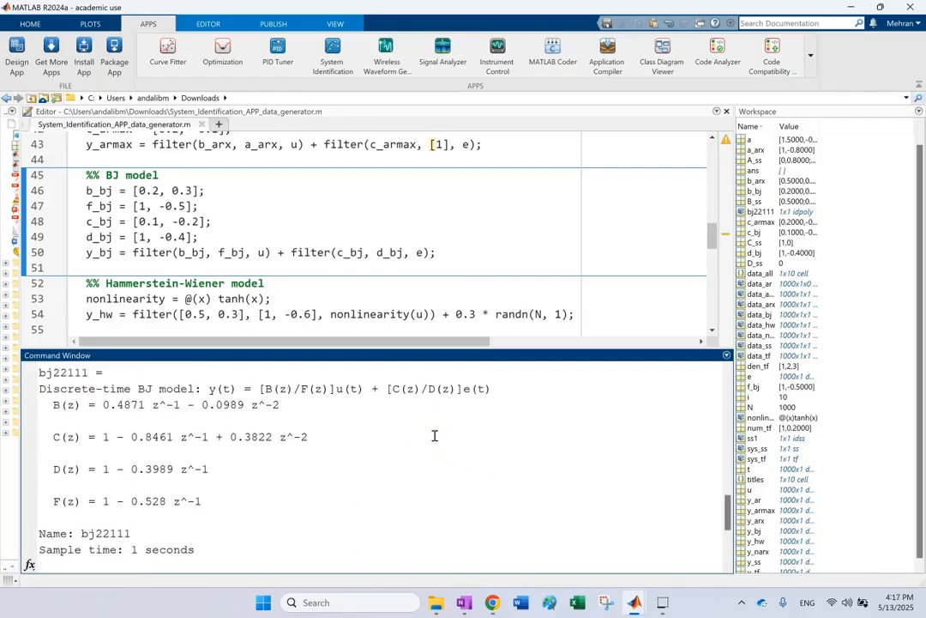
{"action": "left_click_drag", "start_coordinate": [230, 500], "coordinate": [41, 404]}
{"action": "left_click", "coordinate": [525, 547]}
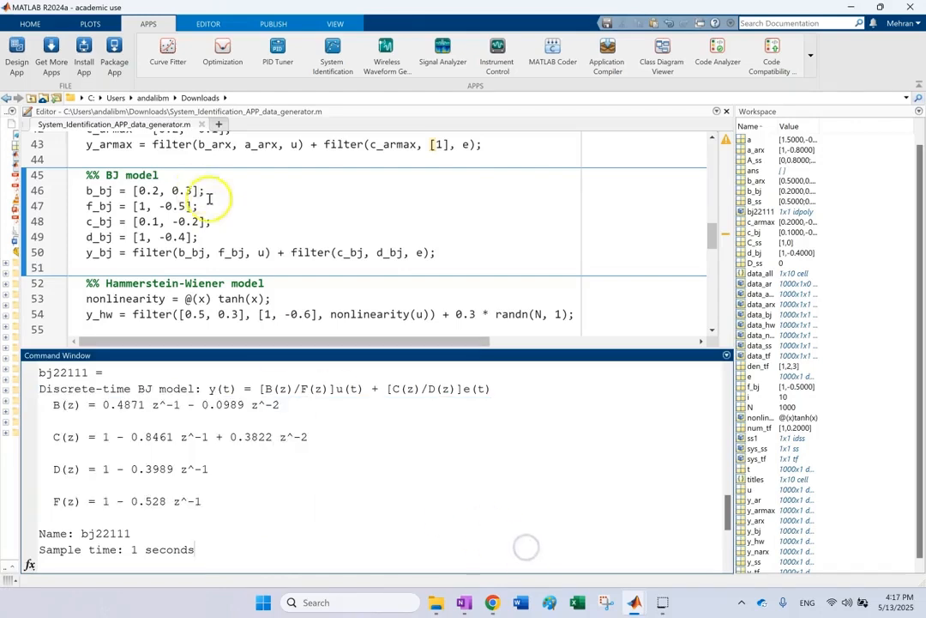
Compare the script's BJ coefficients, especially b_bj, with the estimated B(z) polynomial of bj22111.
{"action": "left_click_drag", "start_coordinate": [222, 237], "coordinate": [67, 187]}
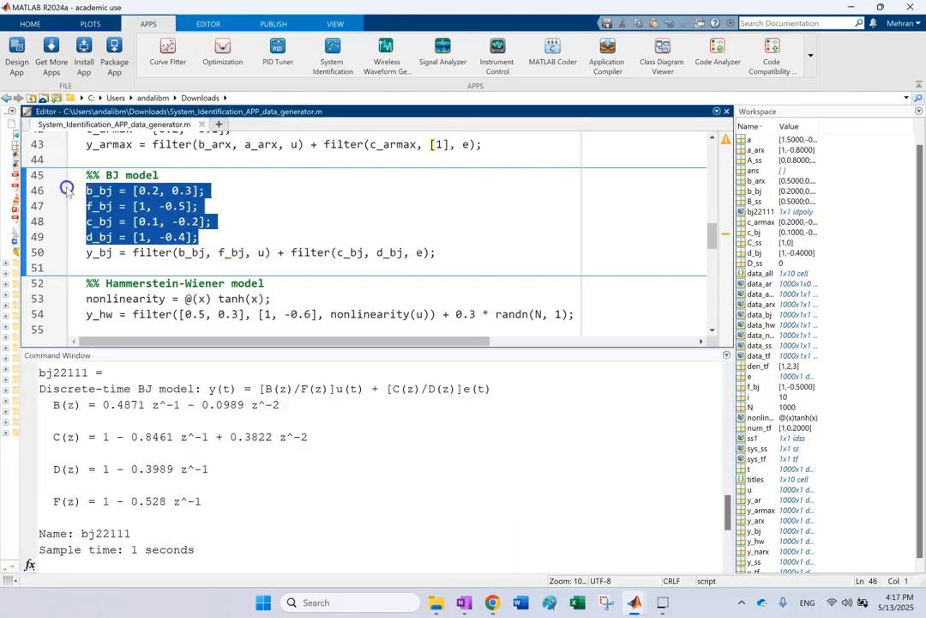
{"action": "left_click", "coordinate": [129, 188]}
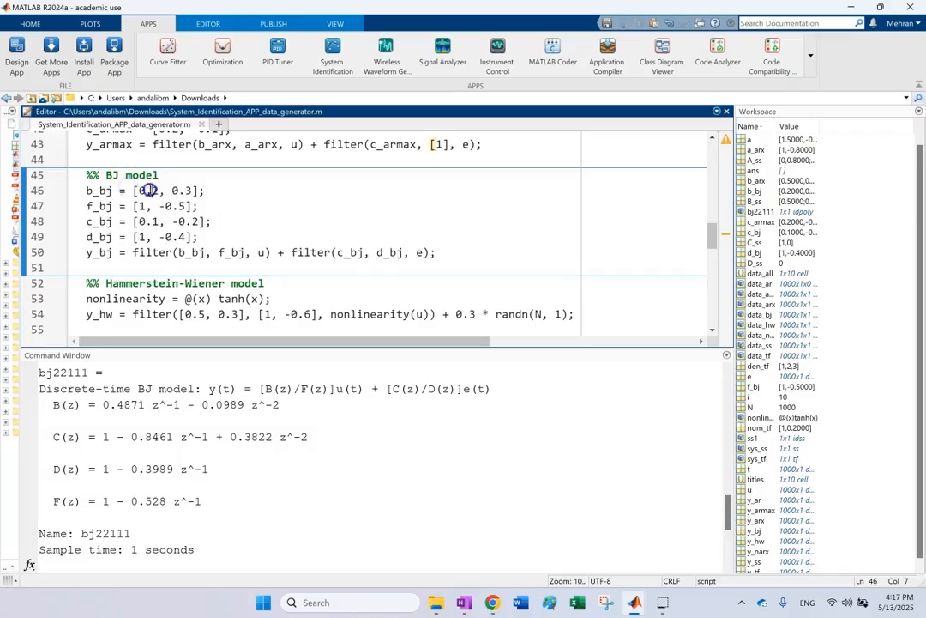
{"action": "left_click_drag", "start_coordinate": [301, 404], "coordinate": [44, 403]}
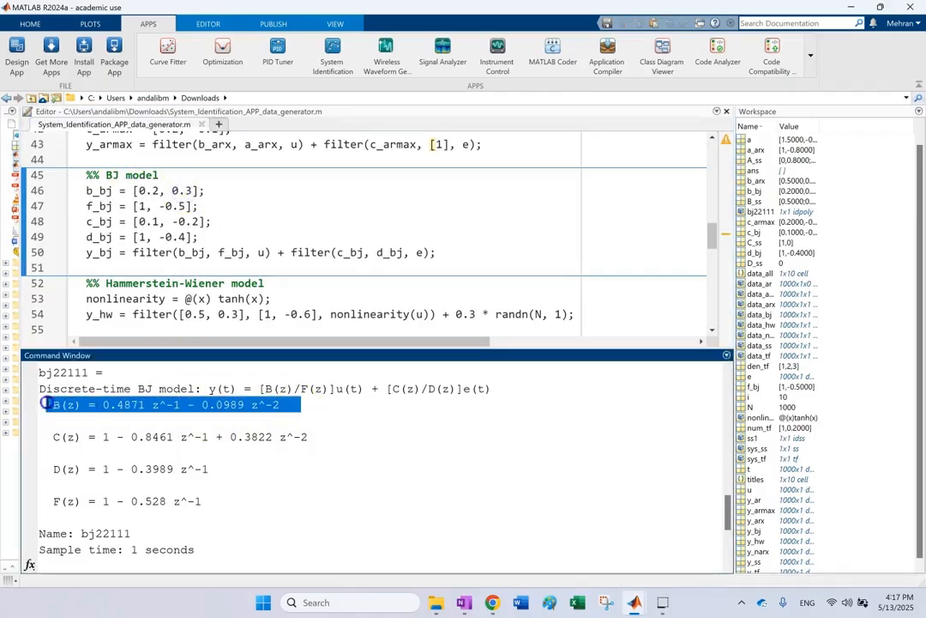
{"action": "left_click", "coordinate": [329, 455]}
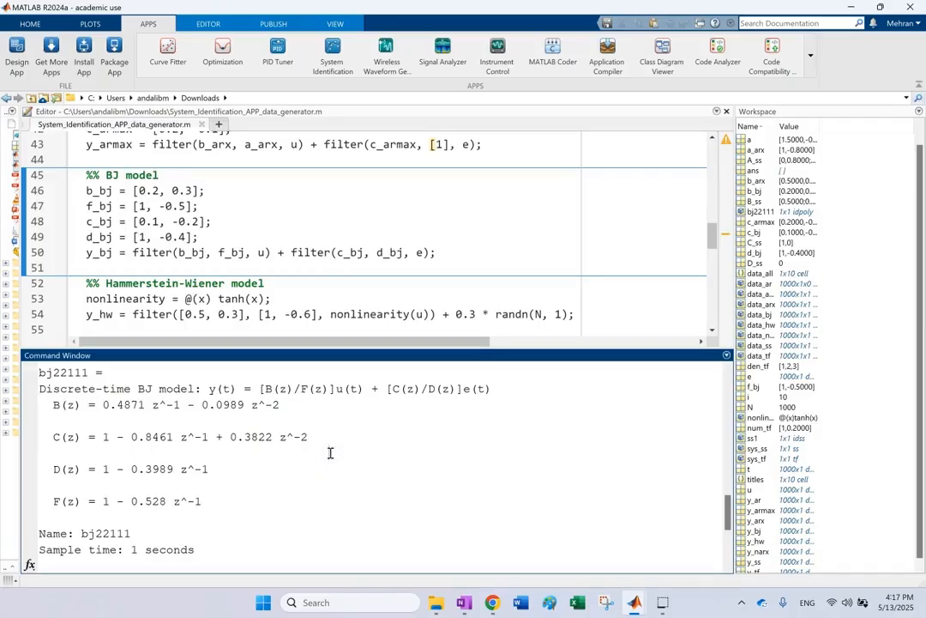
Enlarge the script editor and highlight the BJ model code from the b_bj definition through the y_bj line.
{"action": "scroll", "coordinate": [347, 195], "scroll_direction": "down", "scroll_amount": 2}
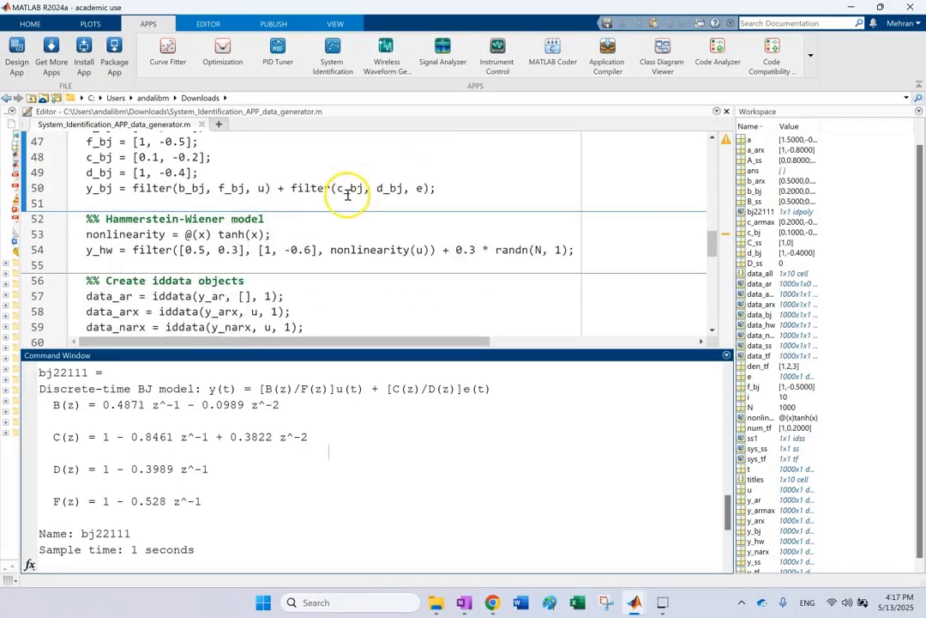
{"action": "scroll", "coordinate": [348, 192], "scroll_direction": "up", "scroll_amount": 15}
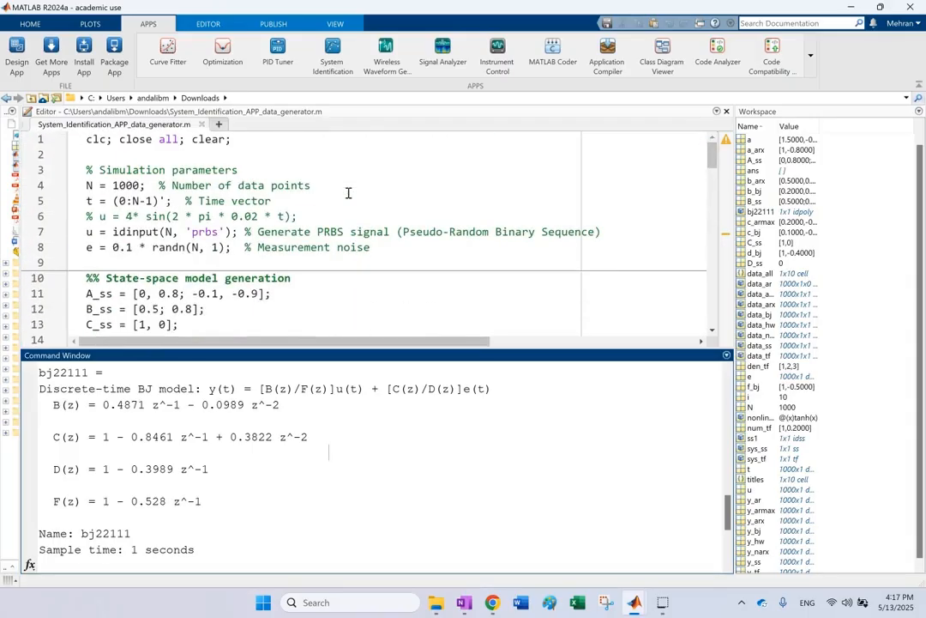
{"action": "scroll", "coordinate": [307, 194], "scroll_direction": "down", "scroll_amount": 6}
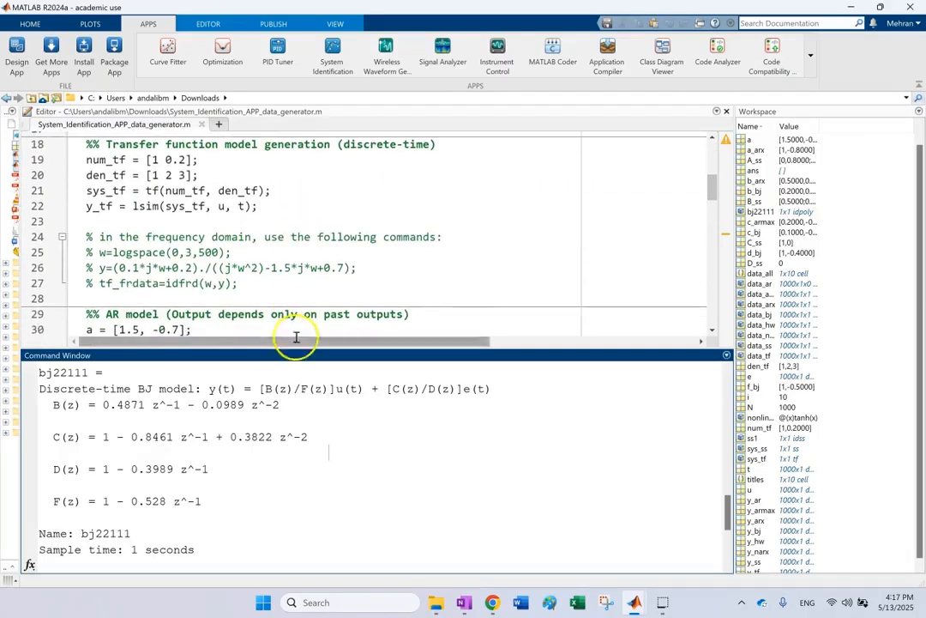
{"action": "left_click_drag", "start_coordinate": [291, 347], "coordinate": [292, 549]}
{"action": "left_click", "coordinate": [354, 283]}
{"action": "scroll", "coordinate": [350, 280], "scroll_direction": "down", "scroll_amount": 1}
{"action": "scroll", "coordinate": [350, 280], "scroll_direction": "down", "scroll_amount": 6}
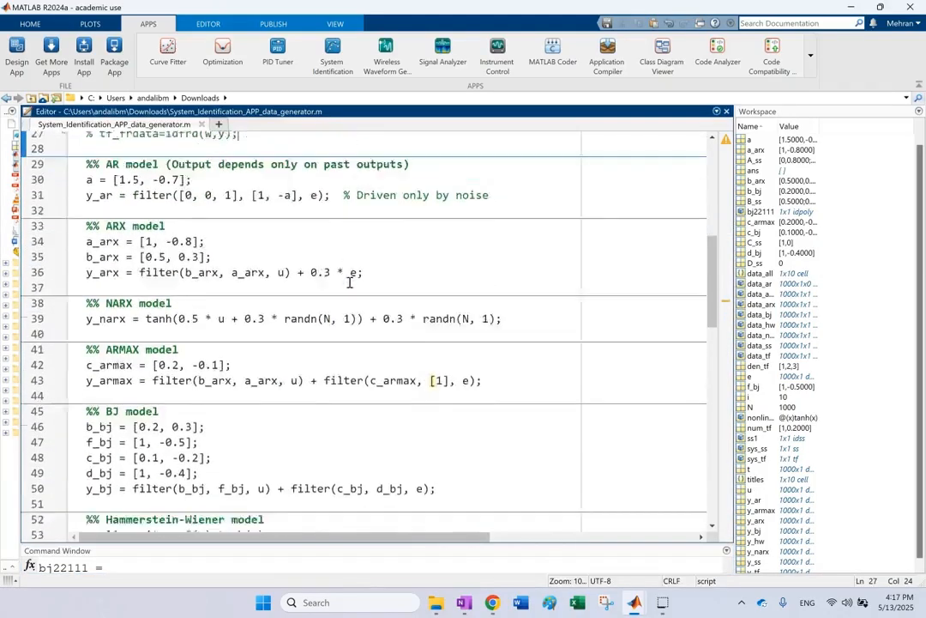
{"action": "left_click_drag", "start_coordinate": [437, 317], "coordinate": [86, 255]}
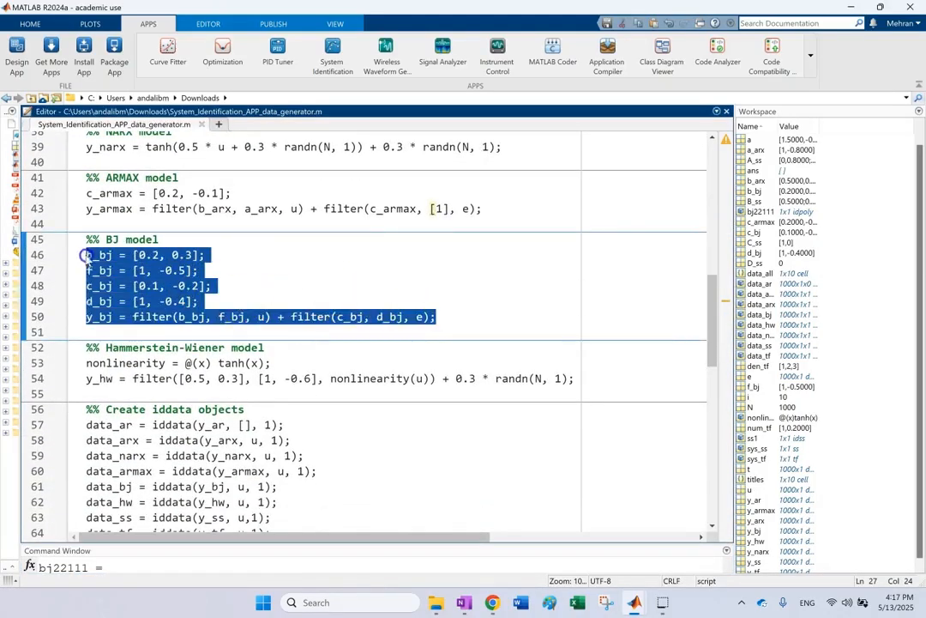
Review the script's model definitions from the transfer function section through the Hammerstein-Wiener section, highlighting the num_tf to y_tf code.
{"action": "scroll", "coordinate": [326, 248], "scroll_direction": "up", "scroll_amount": 8}
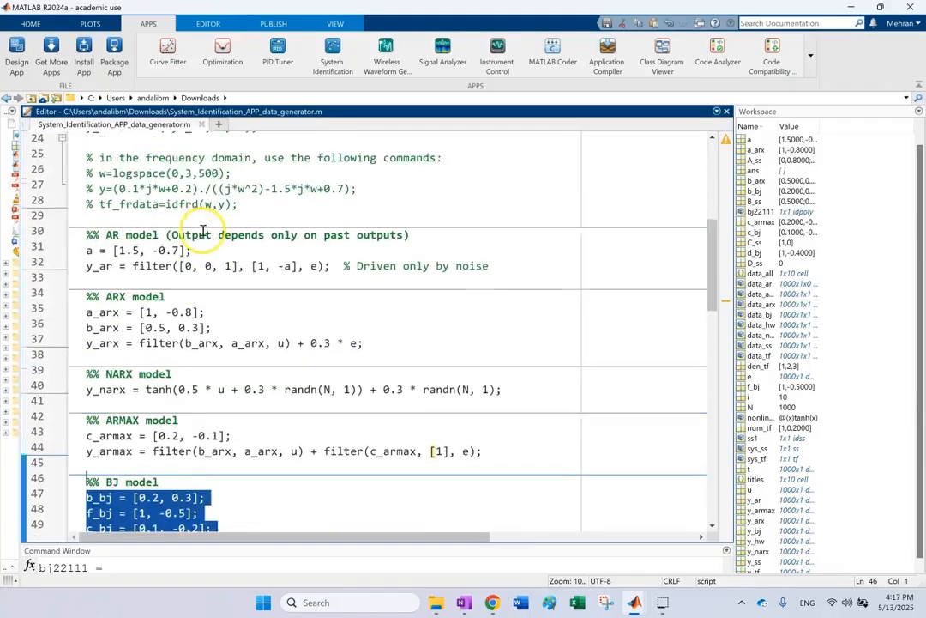
{"action": "scroll", "coordinate": [203, 230], "scroll_direction": "up", "scroll_amount": 2}
{"action": "left_click_drag", "start_coordinate": [275, 335], "coordinate": [80, 281]}
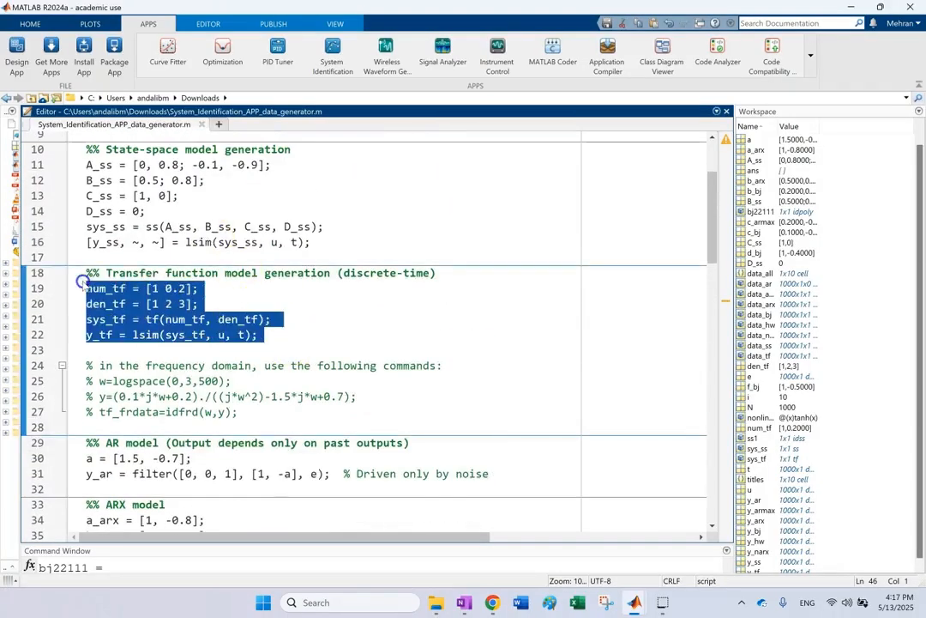
{"action": "left_click", "coordinate": [218, 216]}
{"action": "scroll", "coordinate": [233, 216], "scroll_direction": "down", "scroll_amount": 7}
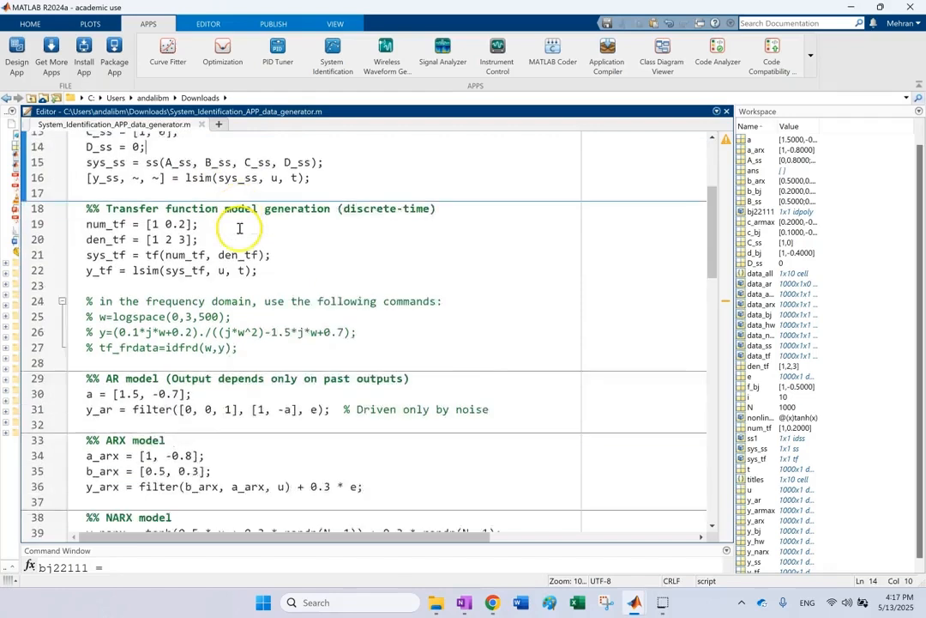
{"action": "left_click", "coordinate": [255, 273]}
{"action": "left_click", "coordinate": [262, 319]}
{"action": "scroll", "coordinate": [264, 322], "scroll_direction": "down", "scroll_amount": 3}
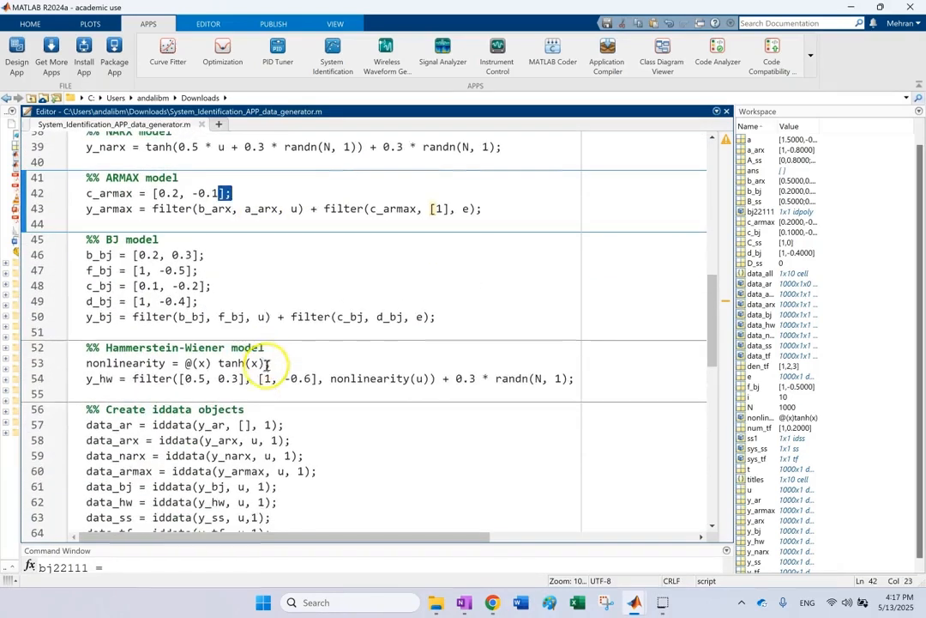
{"action": "left_click", "coordinate": [257, 363]}
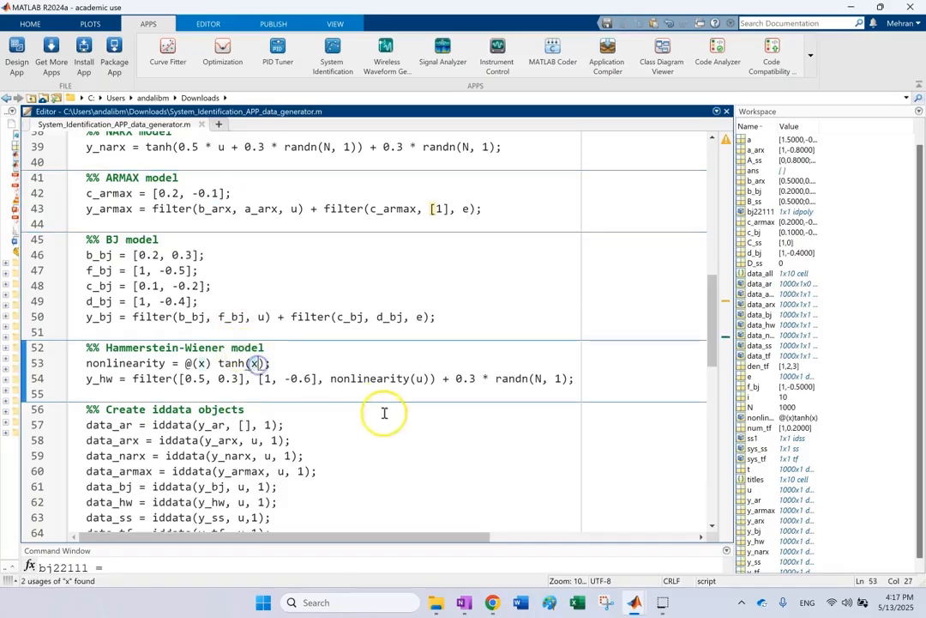
{"action": "scroll", "coordinate": [407, 408], "scroll_direction": "down", "scroll_amount": 2}
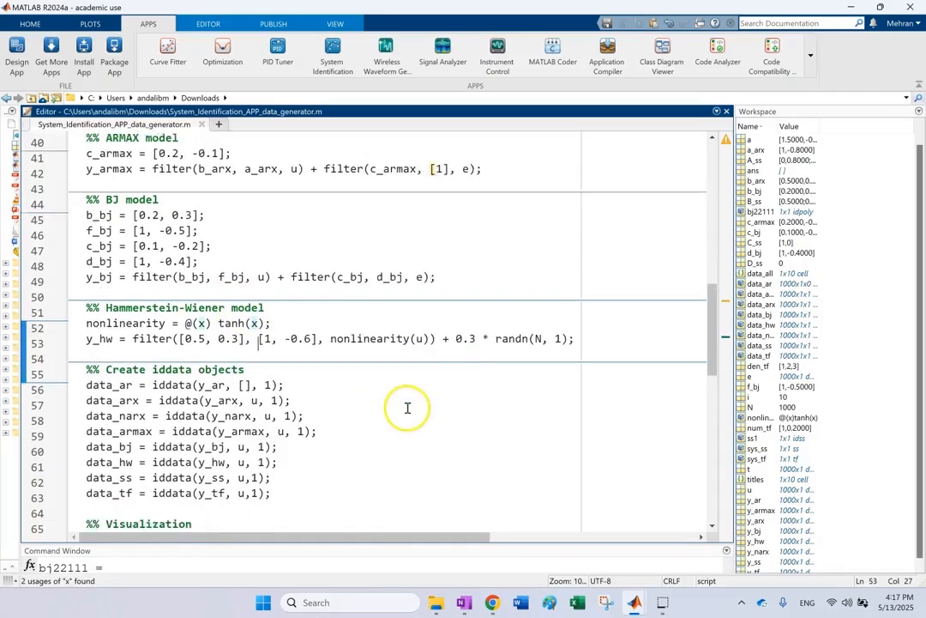
Highlight the BJ model code lines from b_bj to y_bj for review, then clear the selection.
{"action": "left_click_drag", "start_coordinate": [439, 253], "coordinate": [43, 184]}
{"action": "left_click", "coordinate": [324, 226]}
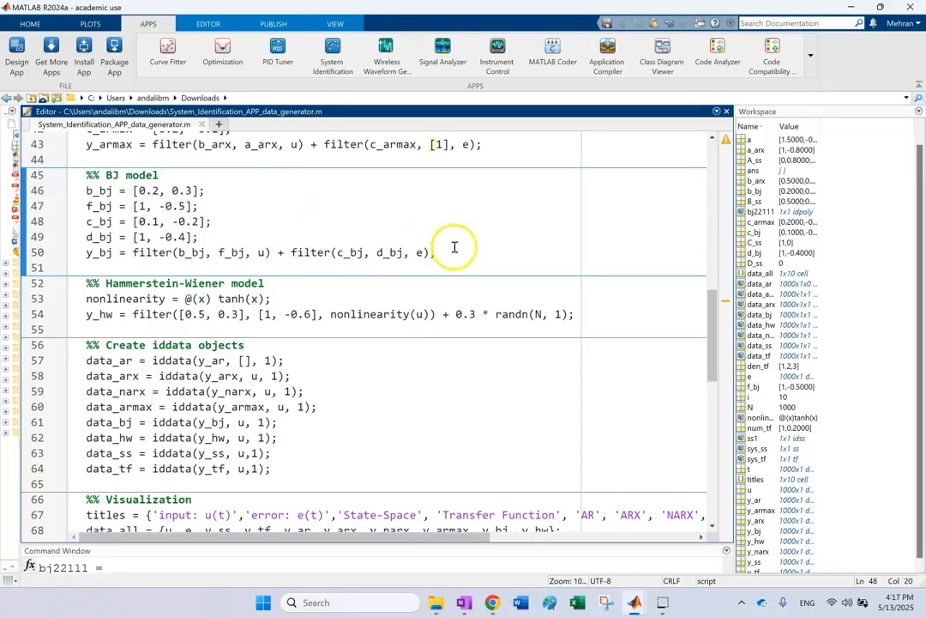
{"action": "left_click_drag", "start_coordinate": [437, 253], "coordinate": [69, 189]}
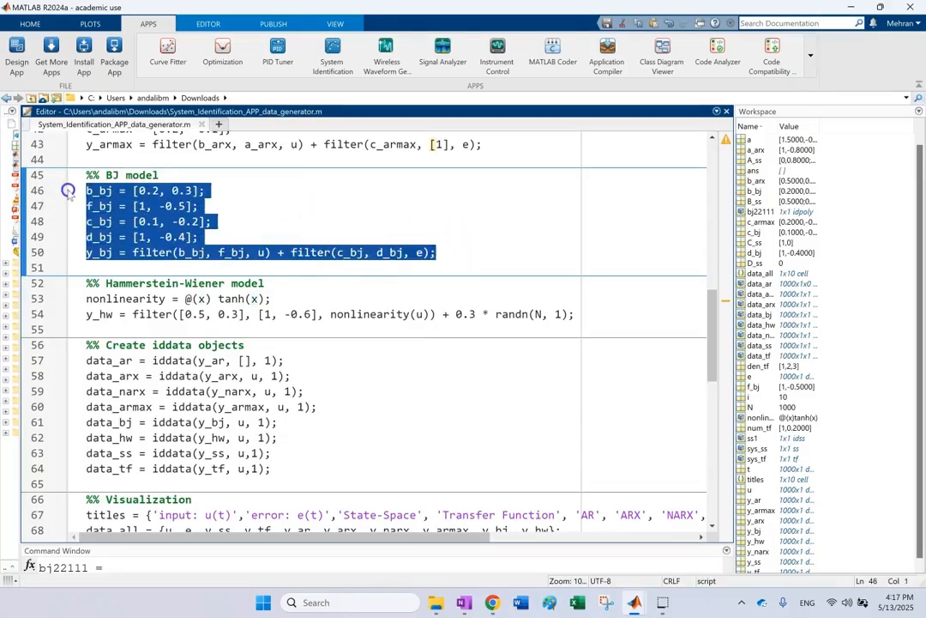
{"action": "left_click", "coordinate": [290, 191]}
{"action": "left_click_drag", "start_coordinate": [460, 252], "coordinate": [60, 163]}
{"action": "left_click", "coordinate": [260, 203]}
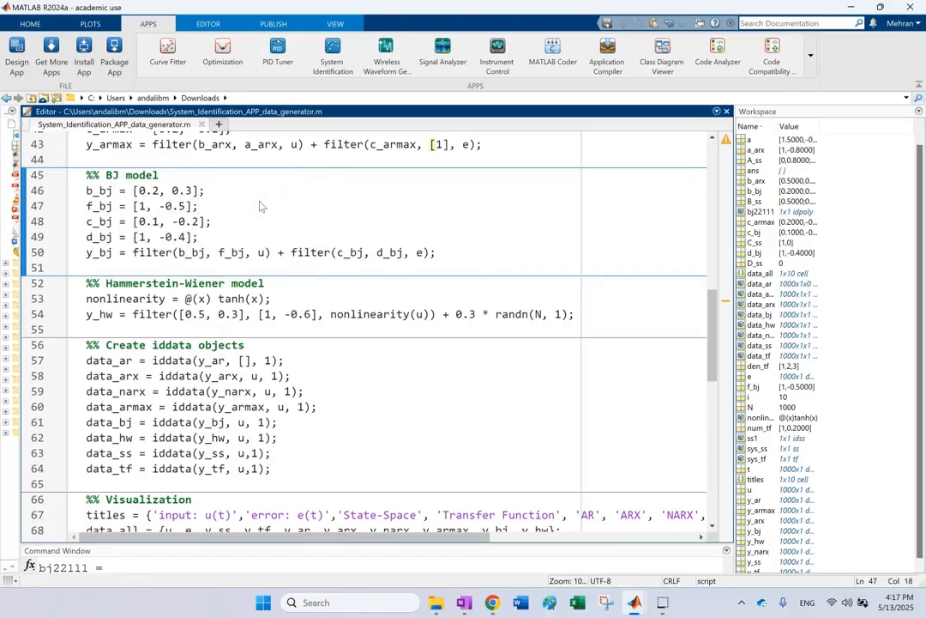
Examine the script's Hammerstein-Wiener nonlinearity, the iddata object creation and the Visualization section.
{"action": "scroll", "coordinate": [269, 219], "scroll_direction": "down", "scroll_amount": 3}
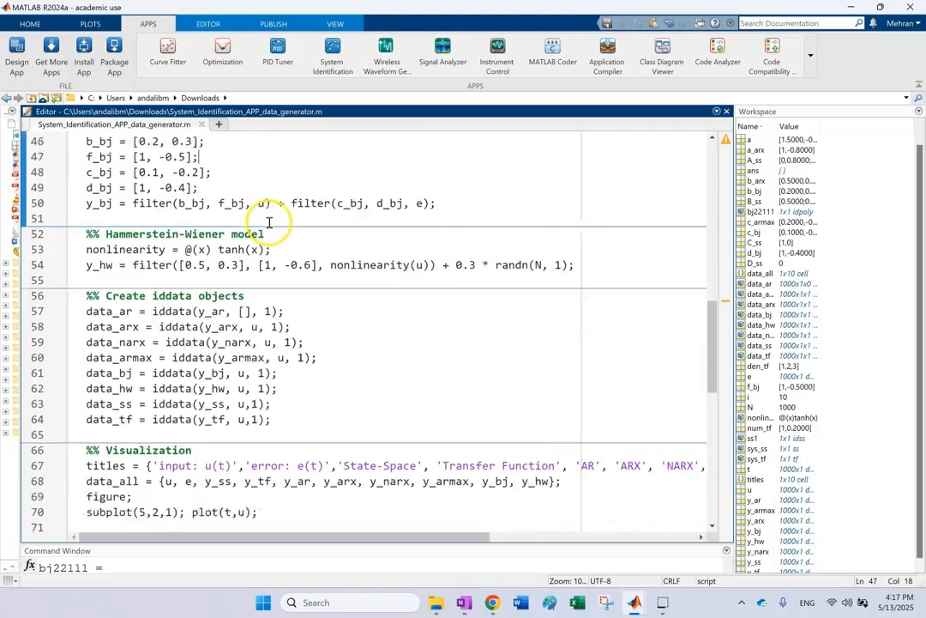
{"action": "scroll", "coordinate": [257, 215], "scroll_direction": "up", "scroll_amount": 4}
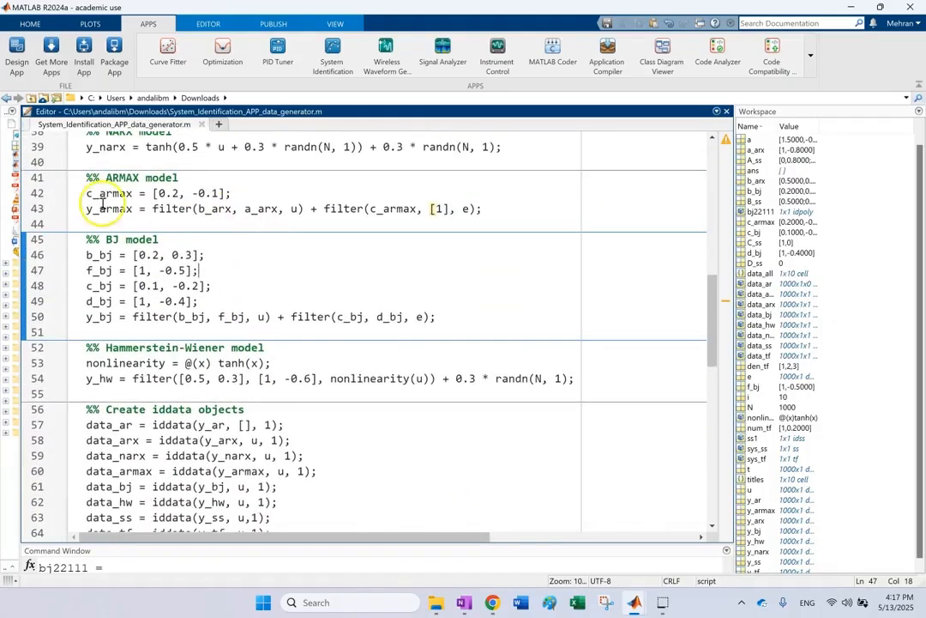
{"action": "scroll", "coordinate": [129, 230], "scroll_direction": "down", "scroll_amount": 1}
{"action": "left_click", "coordinate": [186, 298]}
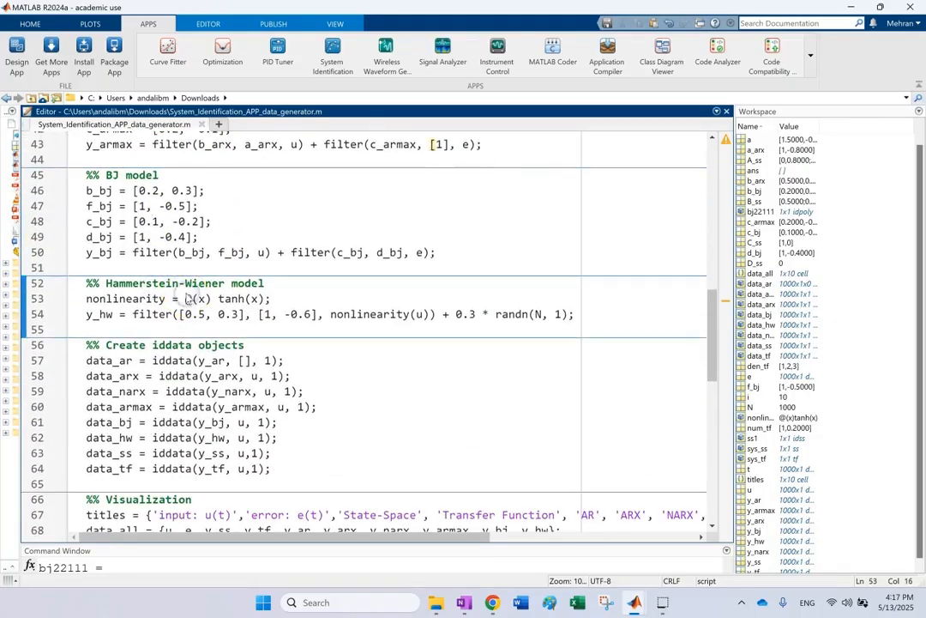
{"action": "scroll", "coordinate": [273, 343], "scroll_direction": "down", "scroll_amount": 7}
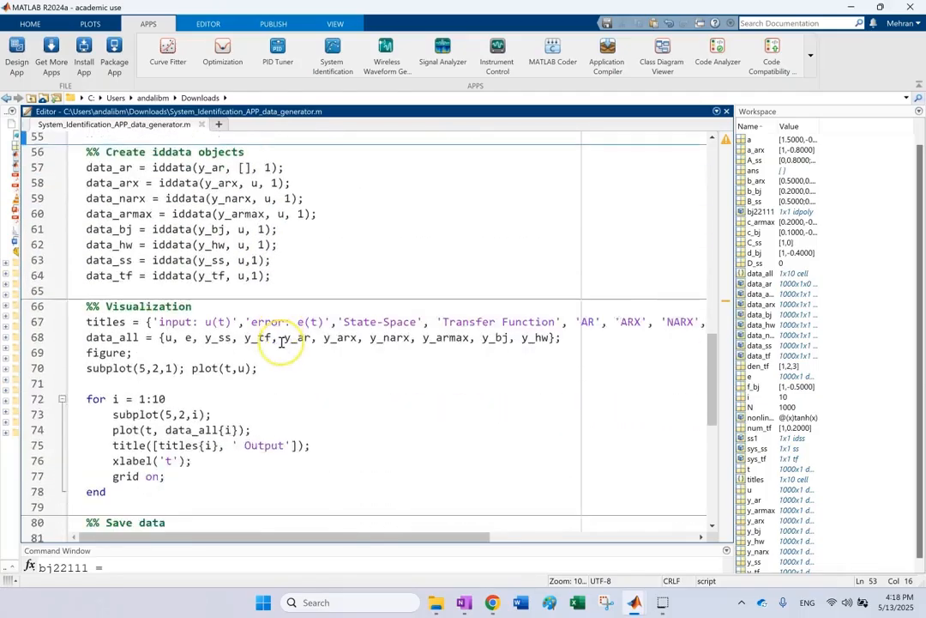
{"action": "scroll", "coordinate": [333, 347], "scroll_direction": "up", "scroll_amount": 10}
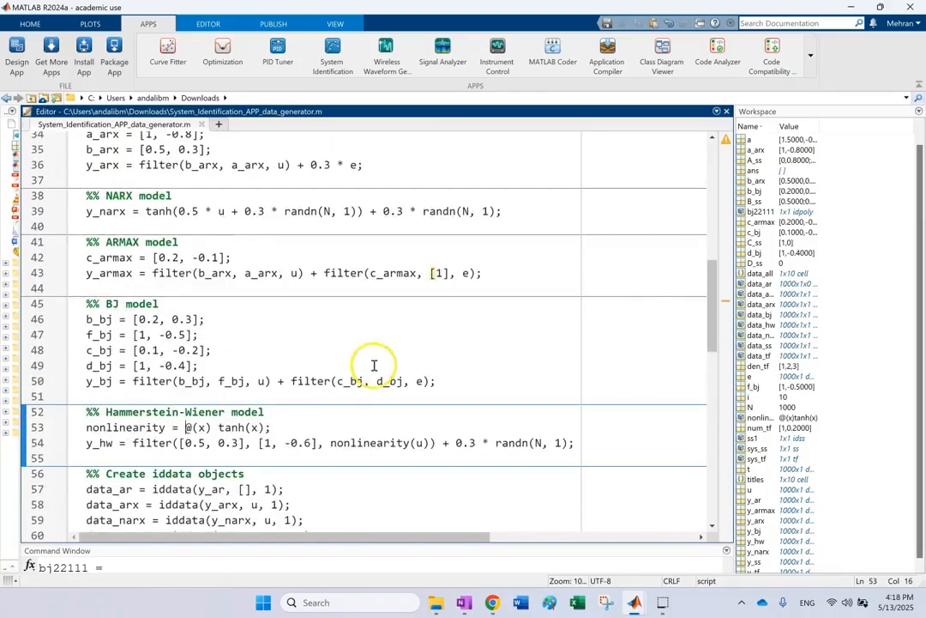
Switch to the System Identification app and review its data import, preprocessing and model estimation options.
{"action": "mouse_move", "coordinate": [631, 604]}
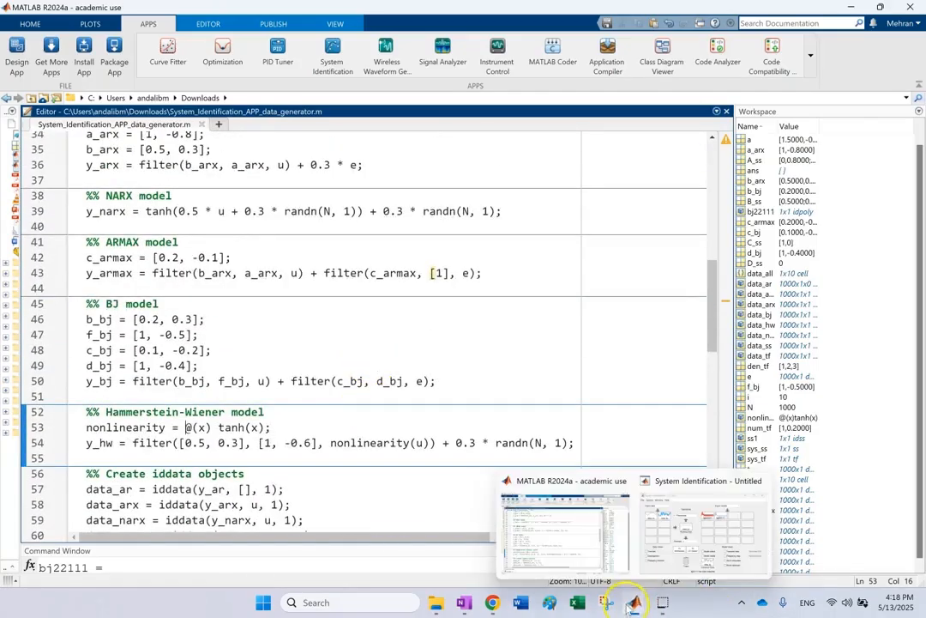
{"action": "left_click", "coordinate": [687, 531]}
{"action": "left_click_drag", "start_coordinate": [442, 297], "coordinate": [681, 481]}
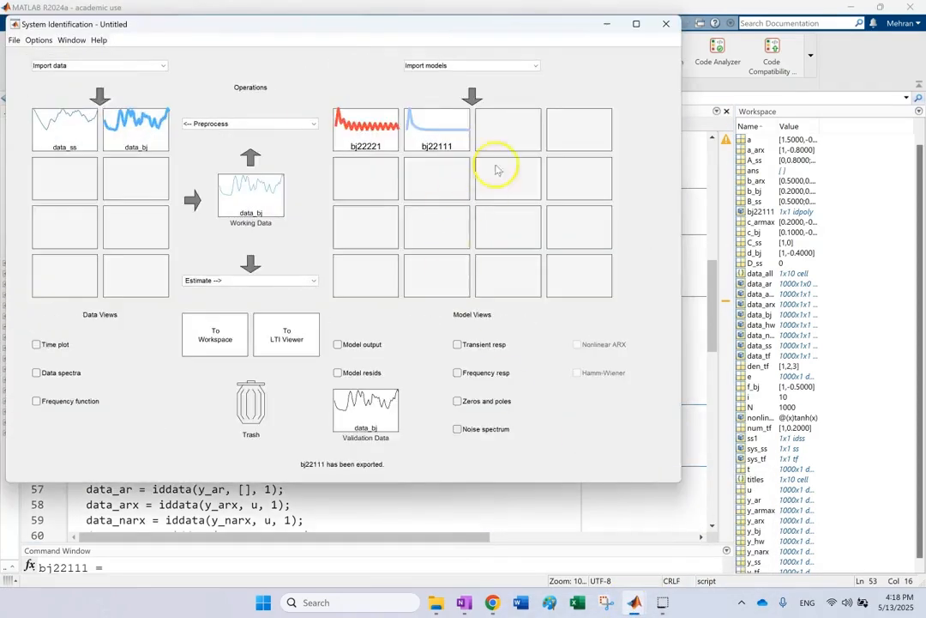
{"action": "left_click", "coordinate": [129, 66]}
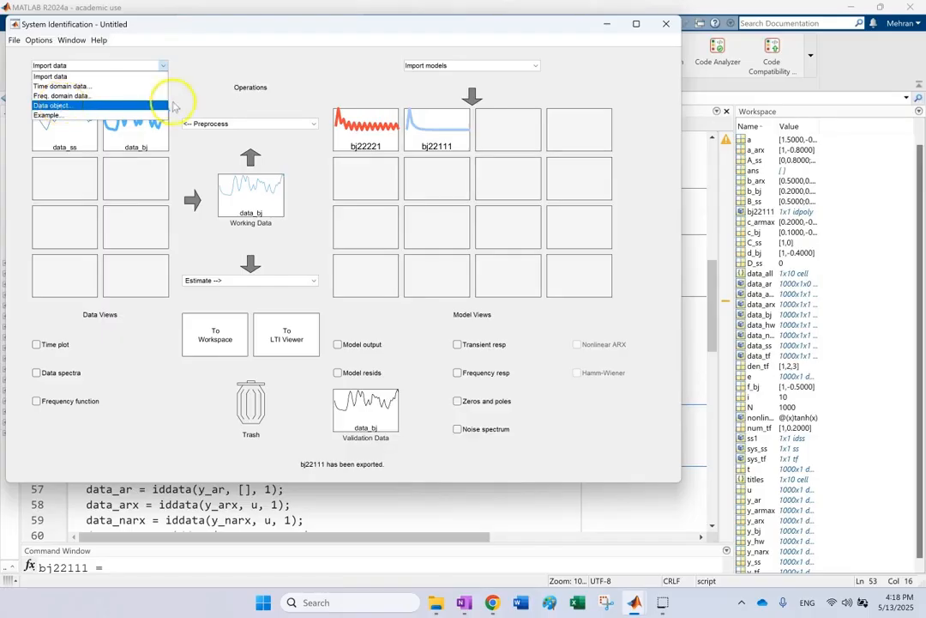
{"action": "left_click", "coordinate": [244, 127]}
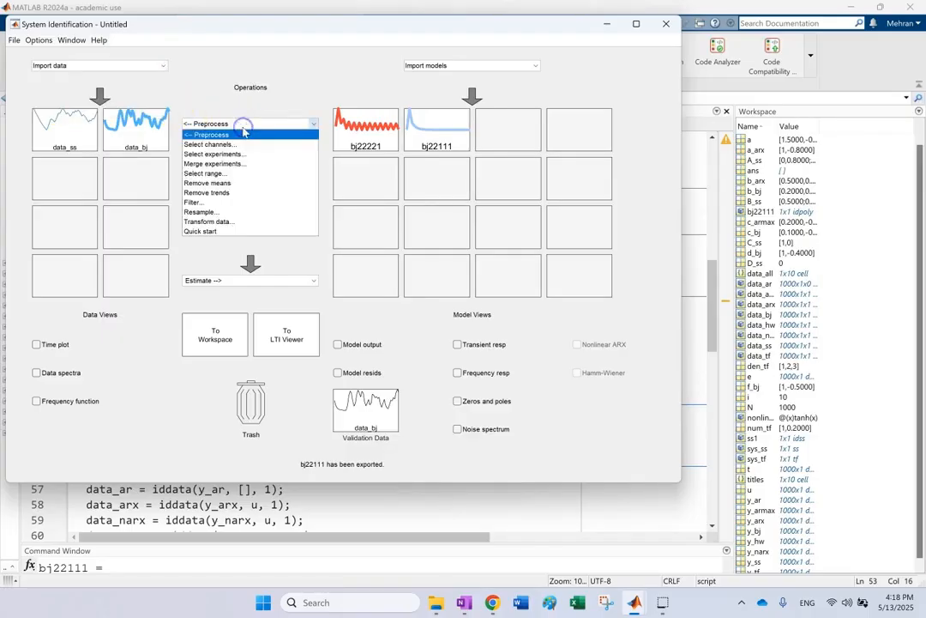
{"action": "left_click", "coordinate": [275, 89]}
{"action": "left_click", "coordinate": [241, 284]}
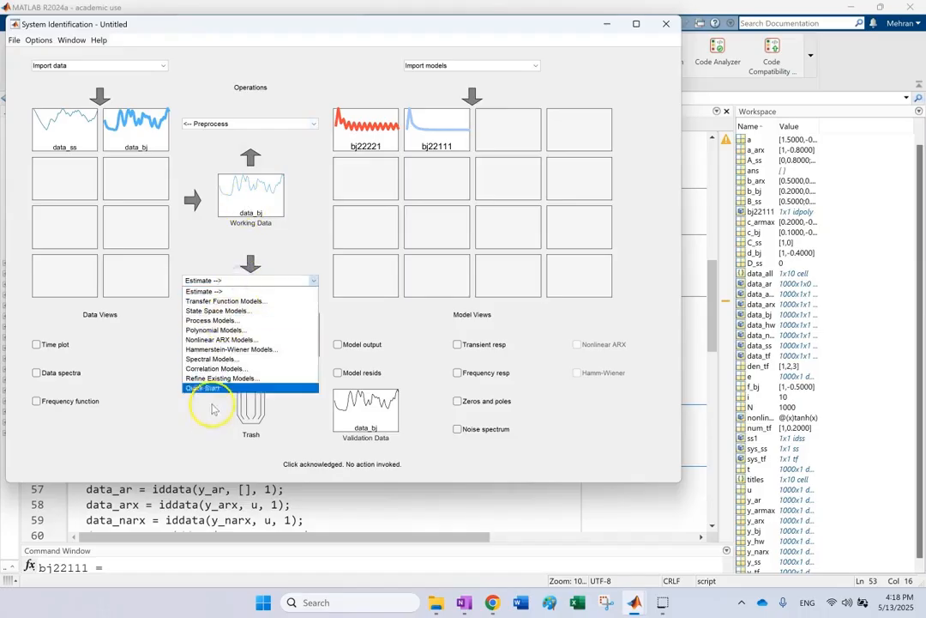
{"action": "left_click", "coordinate": [292, 232]}
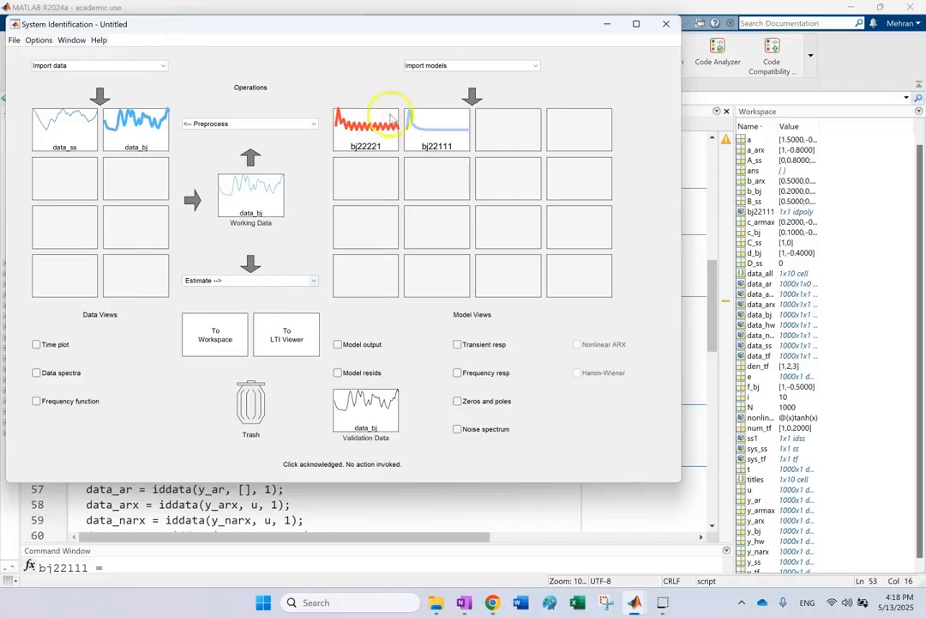
Return to the main MATLAB window, enlarge the Command Window and review the printed ss1 and bj22111 model results.
{"action": "left_click", "coordinate": [561, 509]}
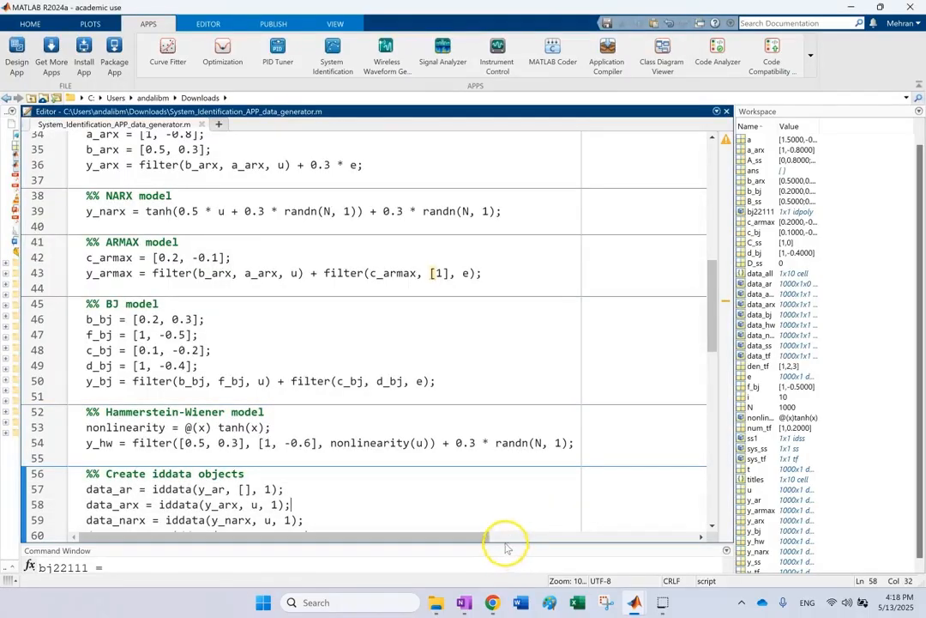
{"action": "left_click_drag", "start_coordinate": [503, 544], "coordinate": [537, 207]}
{"action": "scroll", "coordinate": [478, 386], "scroll_direction": "up", "scroll_amount": 6}
{"action": "scroll", "coordinate": [479, 379], "scroll_direction": "up", "scroll_amount": 9}
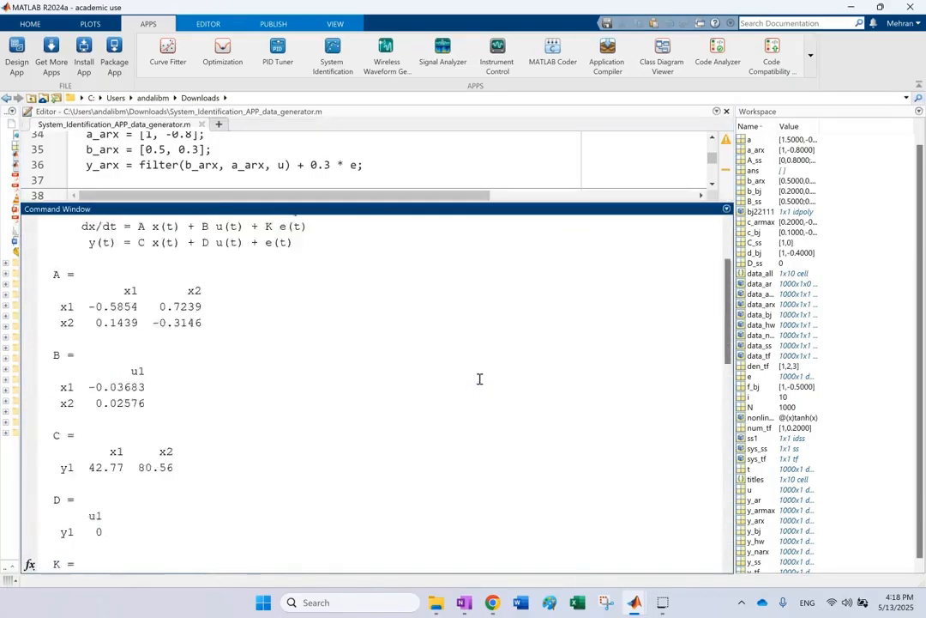
{"action": "left_click", "coordinate": [408, 162]}
{"action": "scroll", "coordinate": [180, 330], "scroll_direction": "down", "scroll_amount": 4}
{"action": "scroll", "coordinate": [177, 351], "scroll_direction": "down", "scroll_amount": 10}
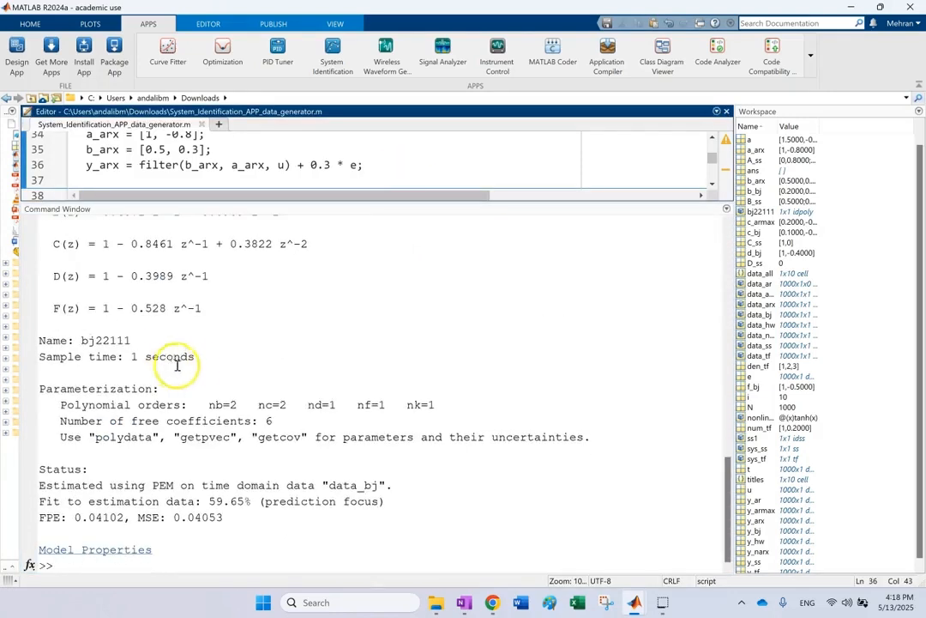
{"action": "scroll", "coordinate": [541, 440], "scroll_direction": "up", "scroll_amount": 8}
{"action": "scroll", "coordinate": [542, 440], "scroll_direction": "up", "scroll_amount": 6}
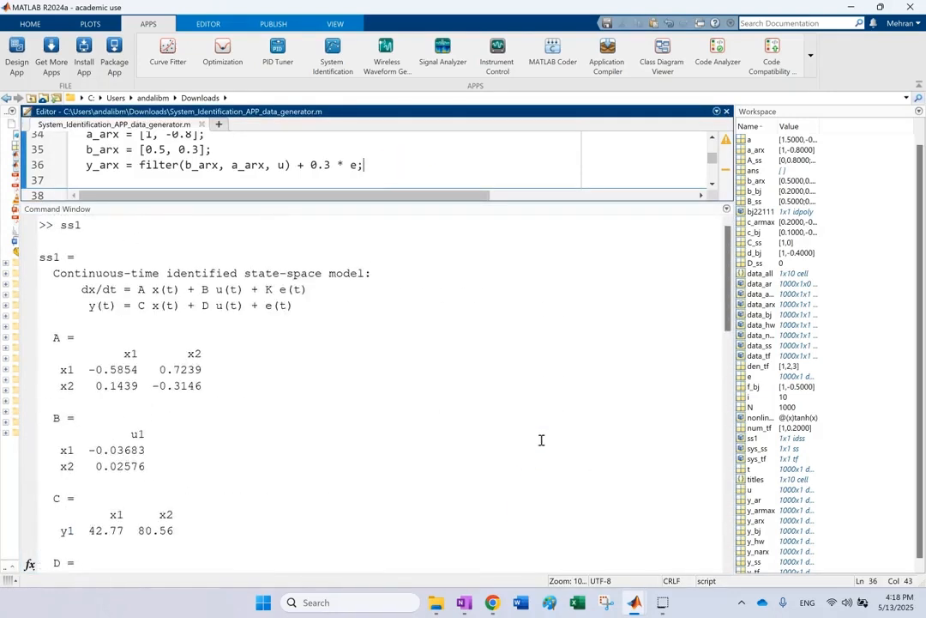
{"action": "scroll", "coordinate": [503, 372], "scroll_direction": "down", "scroll_amount": 15}
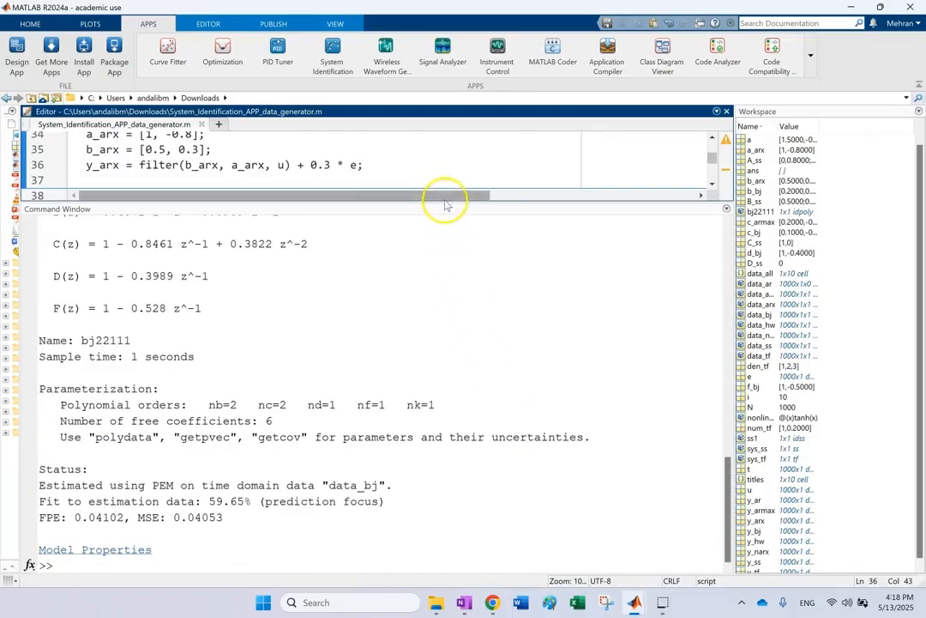
Enlarge the script editor over the Command Window and review the data generator script, ending at its simulation parameters.
{"action": "left_click_drag", "start_coordinate": [445, 201], "coordinate": [440, 461]}
{"action": "left_click", "coordinate": [429, 344]}
{"action": "scroll", "coordinate": [430, 347], "scroll_direction": "down", "scroll_amount": 7}
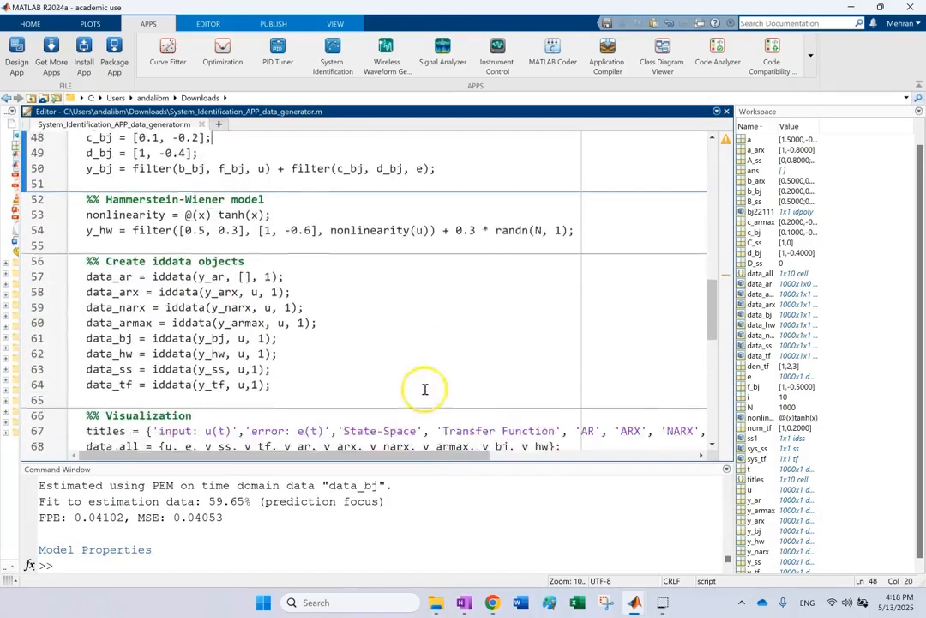
{"action": "left_click", "coordinate": [383, 257]}
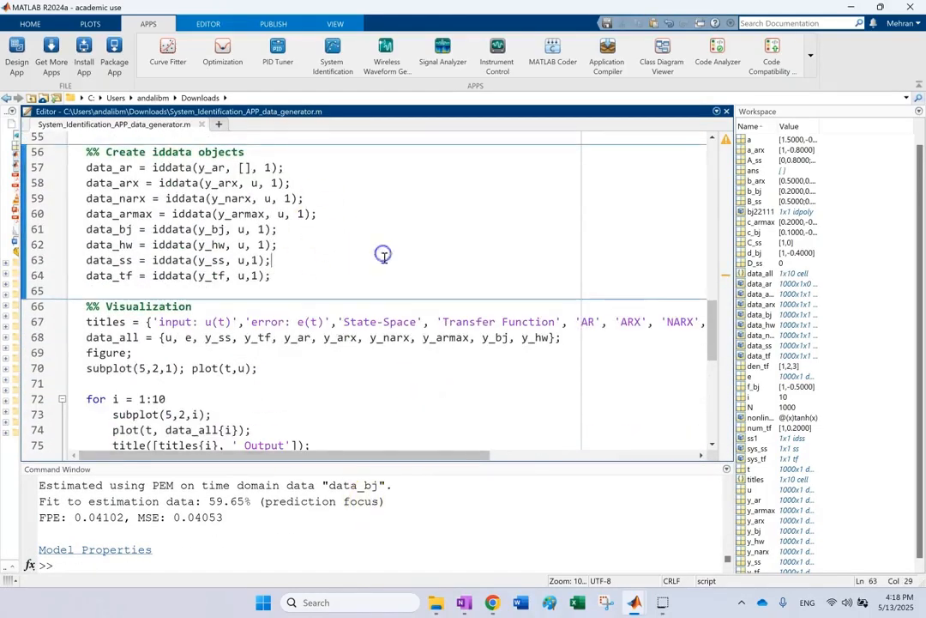
{"action": "scroll", "coordinate": [380, 288], "scroll_direction": "down", "scroll_amount": 6}
{"action": "scroll", "coordinate": [382, 296], "scroll_direction": "up", "scroll_amount": 16}
{"action": "scroll", "coordinate": [383, 300], "scroll_direction": "up", "scroll_amount": 8}
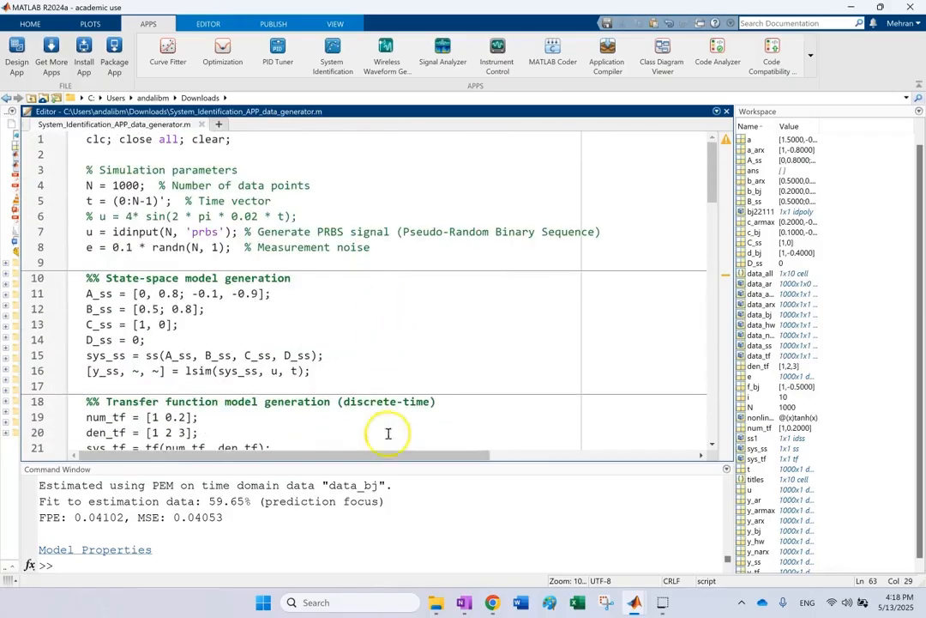